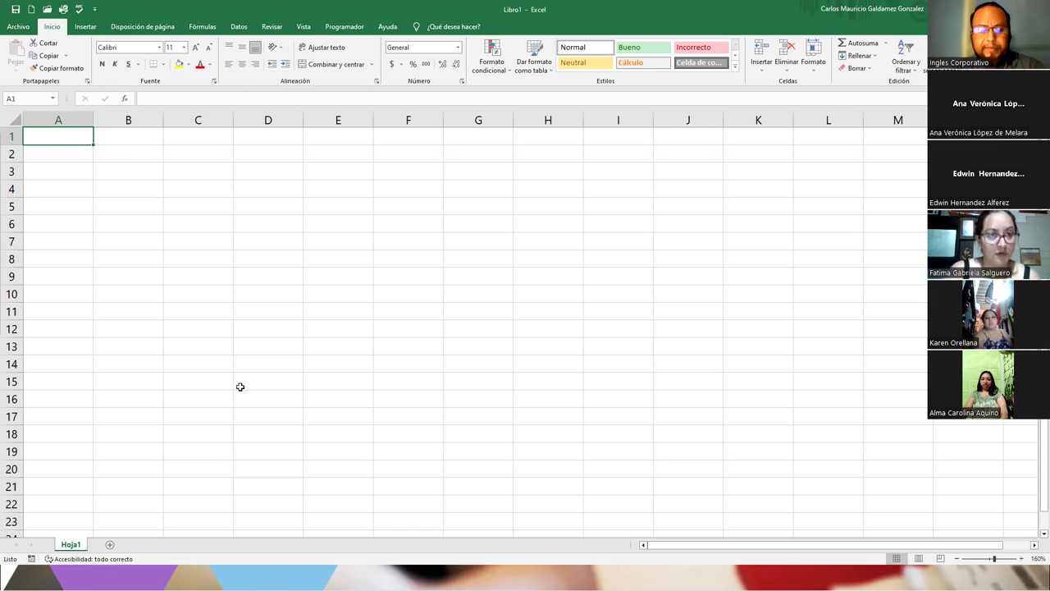
{"action": "key", "text": "Down"}
{"action": "key", "text": "Right"}
{"action": "key", "text": "Down"}
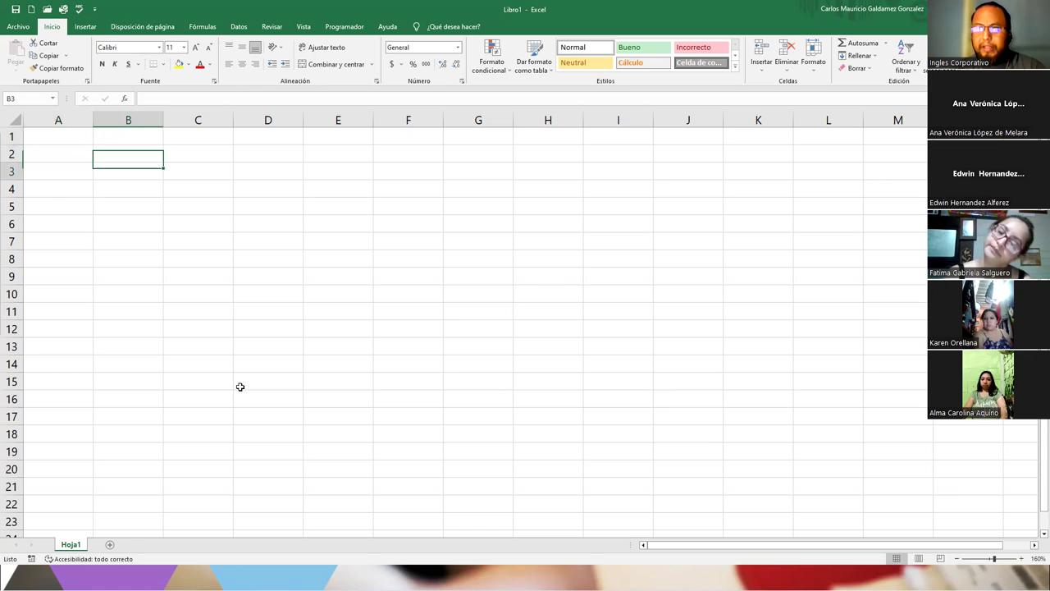
{"action": "key", "text": "Left"}
{"action": "type", "text": "bl"}
{"action": "key", "text": "BackSpace"}
{"action": "key", "text": "BackSpace"}
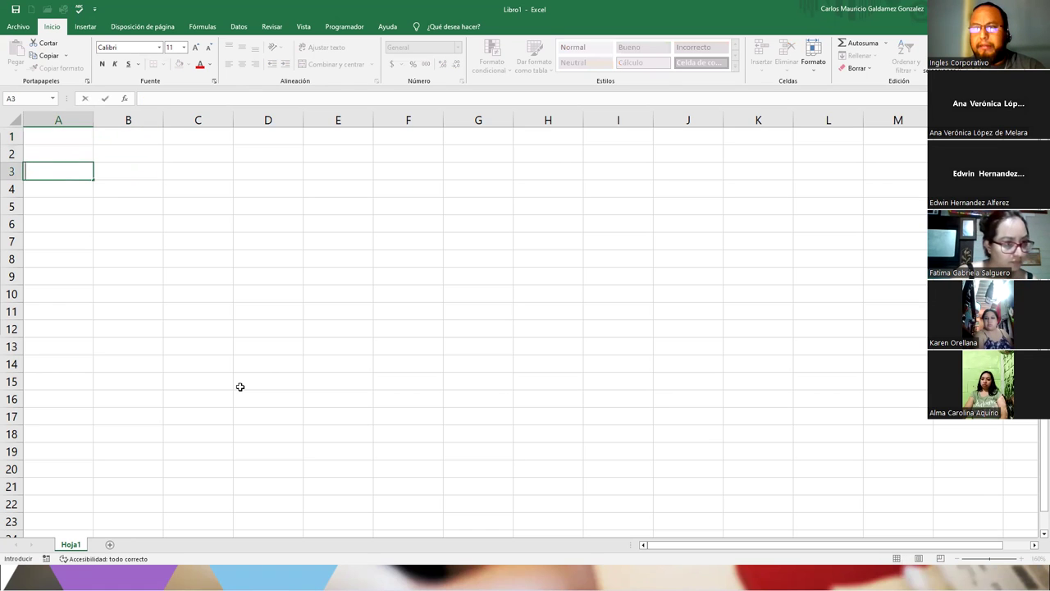
Step: Enter the column header Mes in cell A2
{"action": "key", "text": "Up"}
{"action": "type", "text": "Mes"}
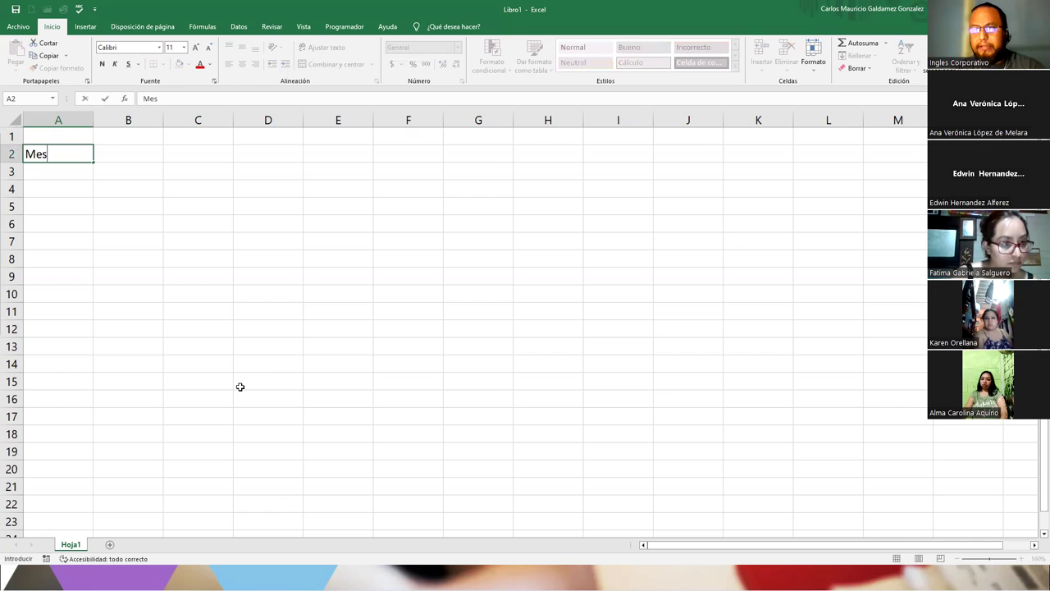
{"action": "key", "text": "Right"}
{"action": "type", "text": "Vendedor"}
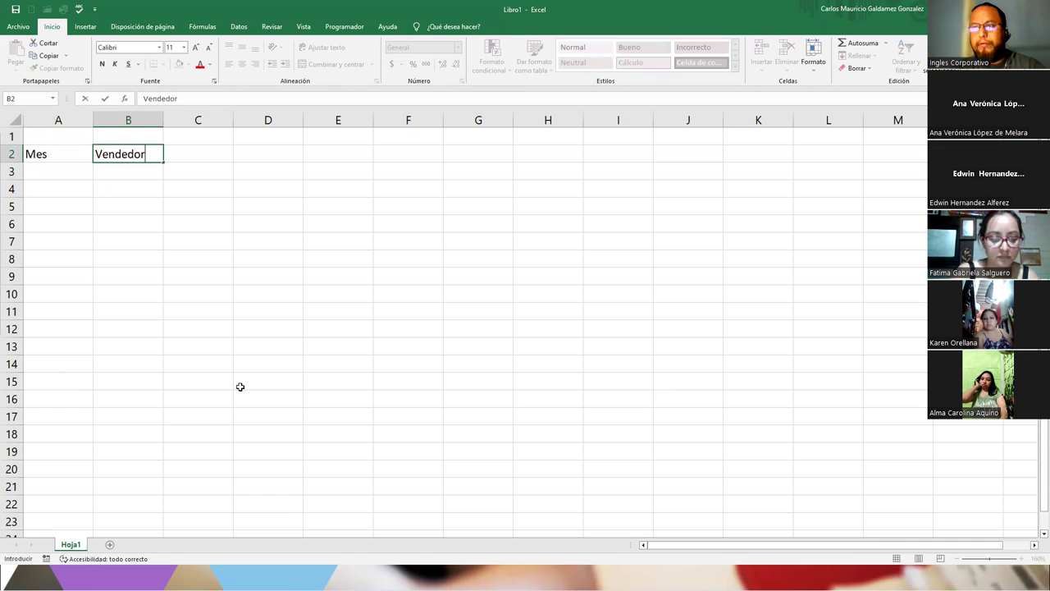
{"action": "key", "text": "BackSpace"}
{"action": "key", "text": "BackSpace"}
{"action": "key", "text": "BackSpace"}
{"action": "key", "text": "BackSpace"}
{"action": "key", "text": "BackSpace"}
{"action": "key", "text": "BackSpace"}
{"action": "key", "text": "BackSpace"}
{"action": "key", "text": "BackSpace"}
Step: Enter the three sellers' first names as column headers in B2, C2 and D2
{"action": "type", "text": "Juan"}
{"action": "key", "text": "Right"}
{"action": "type", "text": "P"}
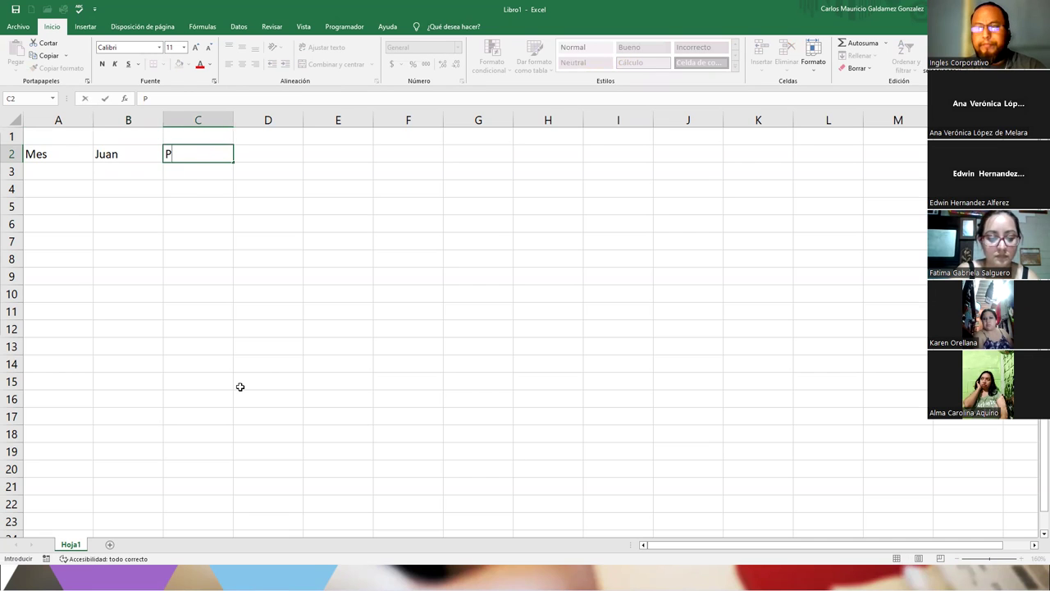
{"action": "type", "text": "edro"}
{"action": "key", "text": "Right"}
{"action": "type", "text": "L"}
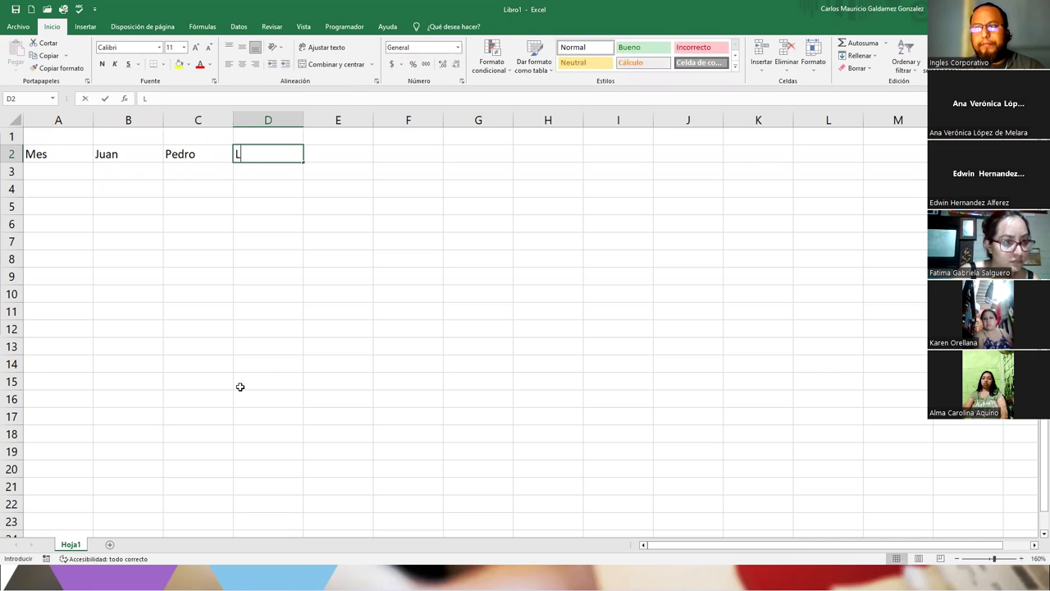
{"action": "type", "text": "uis"}
{"action": "key", "text": "Return"}
{"action": "key", "text": "Left"}
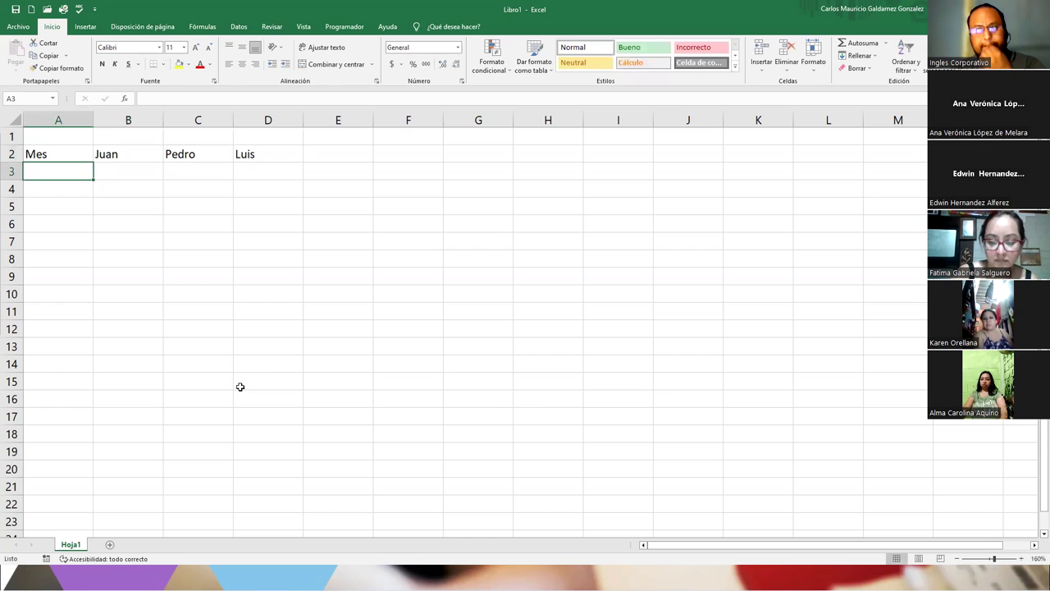
Step: List the months Enero, Febrero, Marzo and Abril in cells A3 to A6 under Mes
{"action": "type", "text": "Enero"}
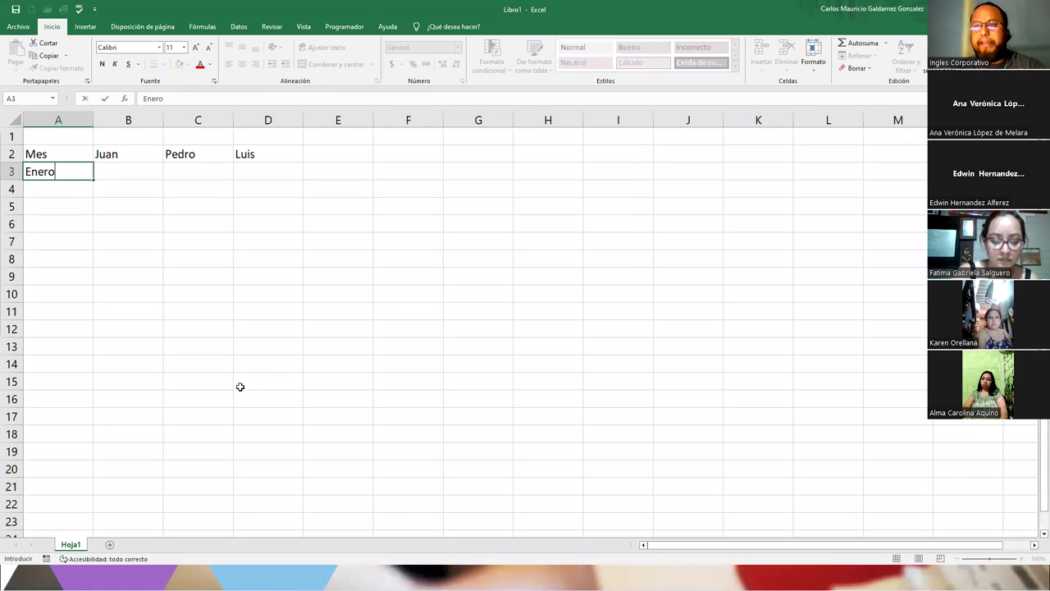
{"action": "key", "text": "Return"}
{"action": "type", "text": "Febrero"}
{"action": "key", "text": "Return"}
{"action": "type", "text": "Marzo"}
{"action": "key", "text": "Return"}
{"action": "type", "text": "Abril"}
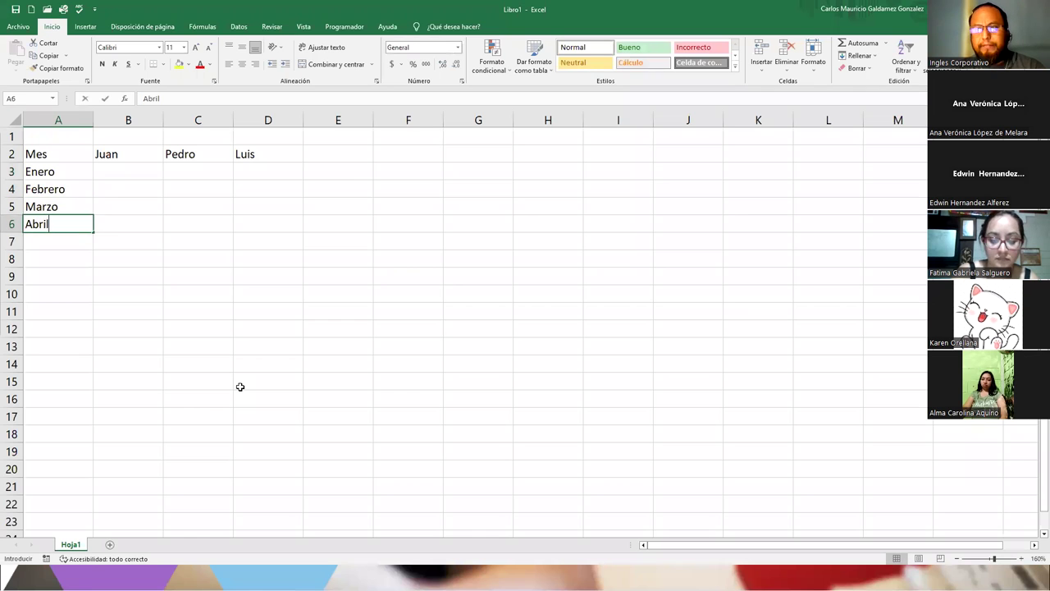
{"action": "key", "text": "Return"}
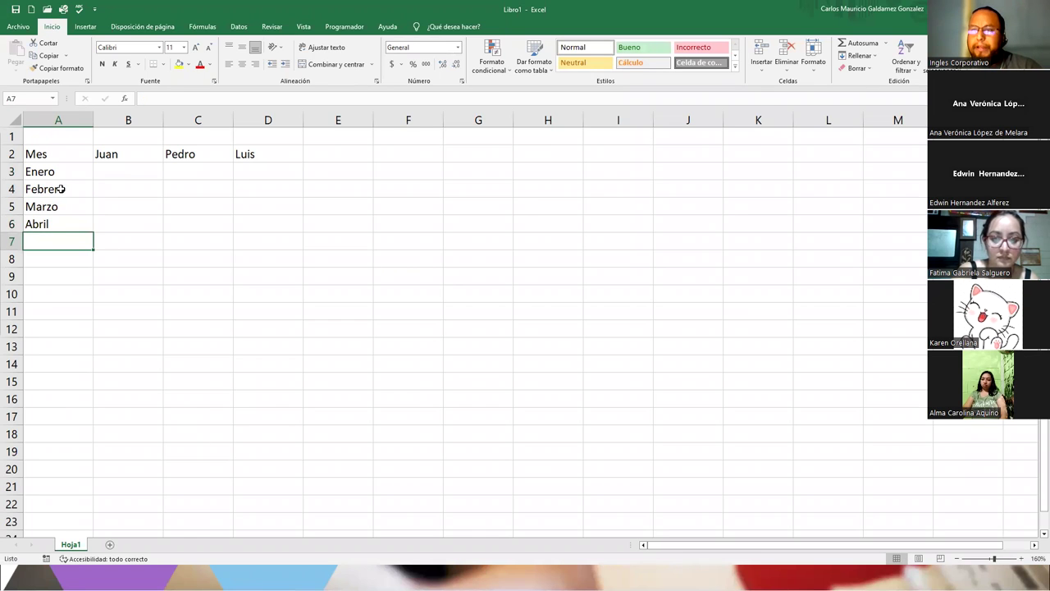
Step: Extend the month series down to Junio in A8 and fit column A's width to its contents
{"action": "left_click_drag", "start_coordinate": [64, 212], "coordinate": [90, 265]}
{"action": "left_click", "coordinate": [137, 258]}
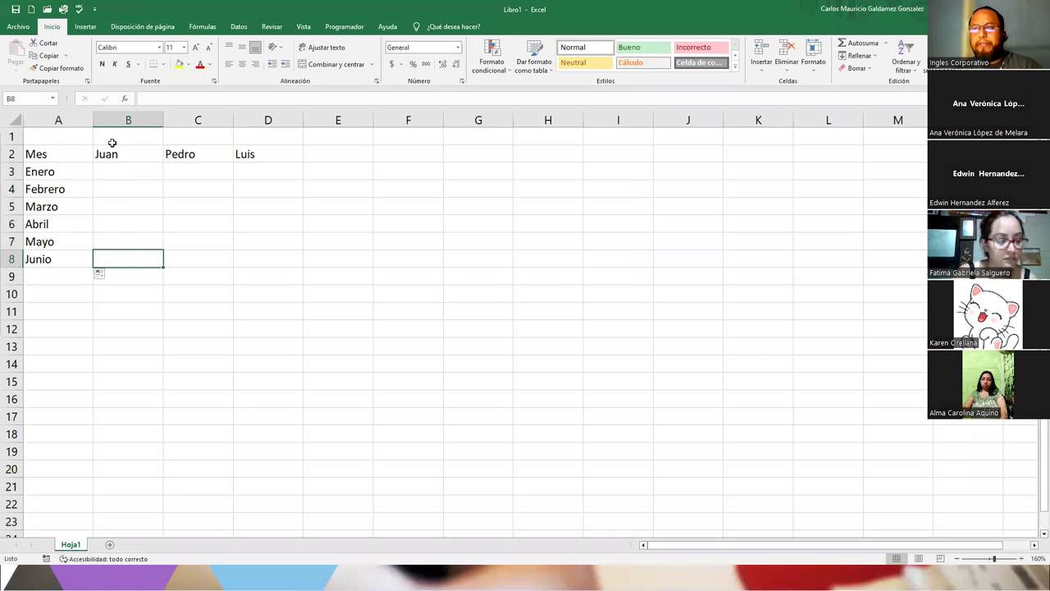
{"action": "double_click", "coordinate": [93, 122]}
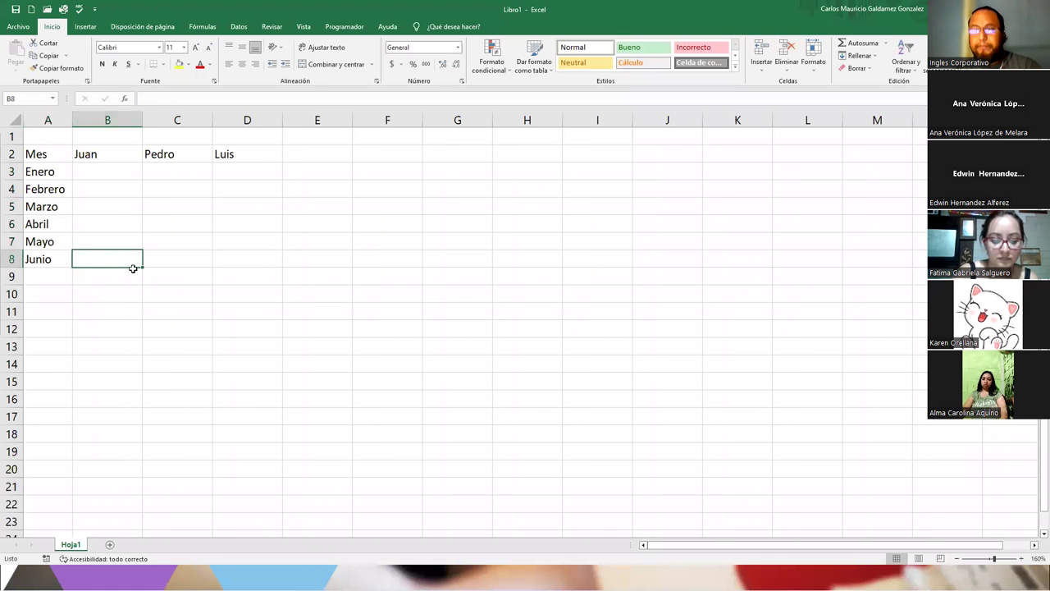
Step: Fill the Enero row with the sales values 4500, 4121 and 4000 in cells B3 to D3
{"action": "left_click", "coordinate": [106, 171]}
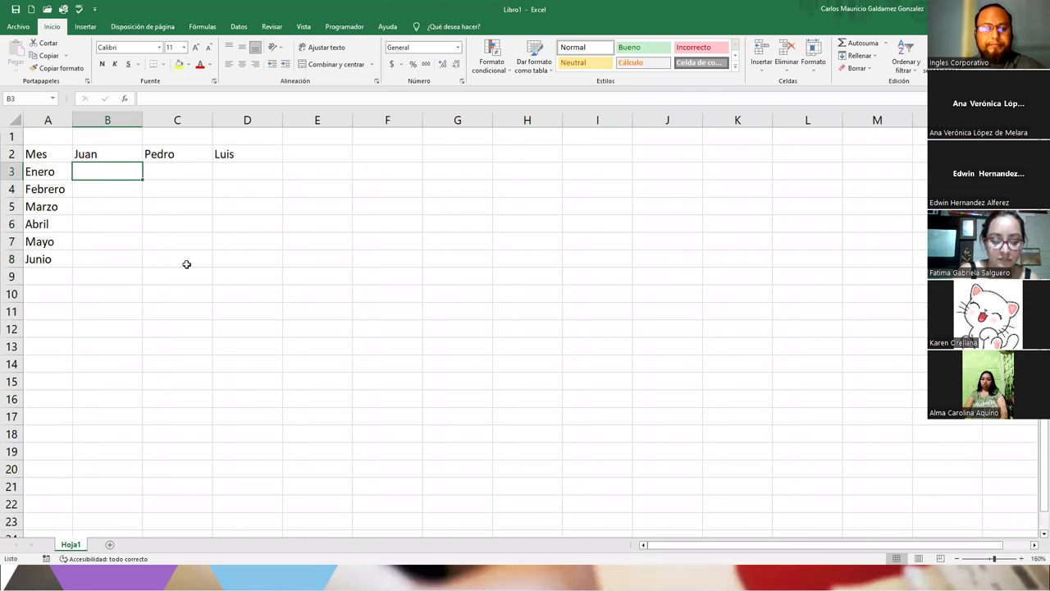
{"action": "type", "text": "34"}
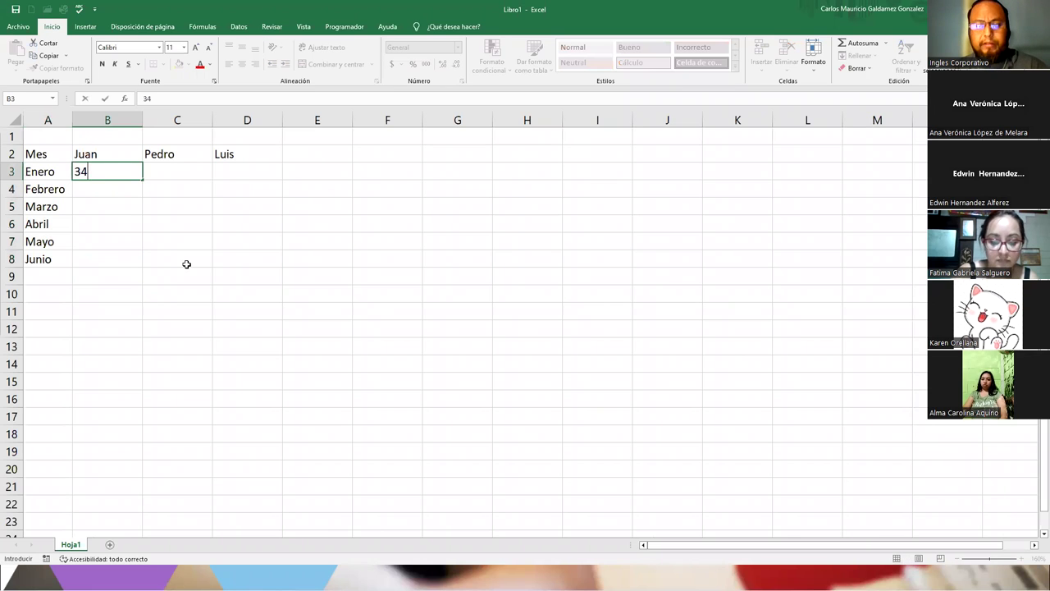
{"action": "key", "text": "BackSpace"}
{"action": "key", "text": "BackSpace"}
{"action": "type", "text": "4500"}
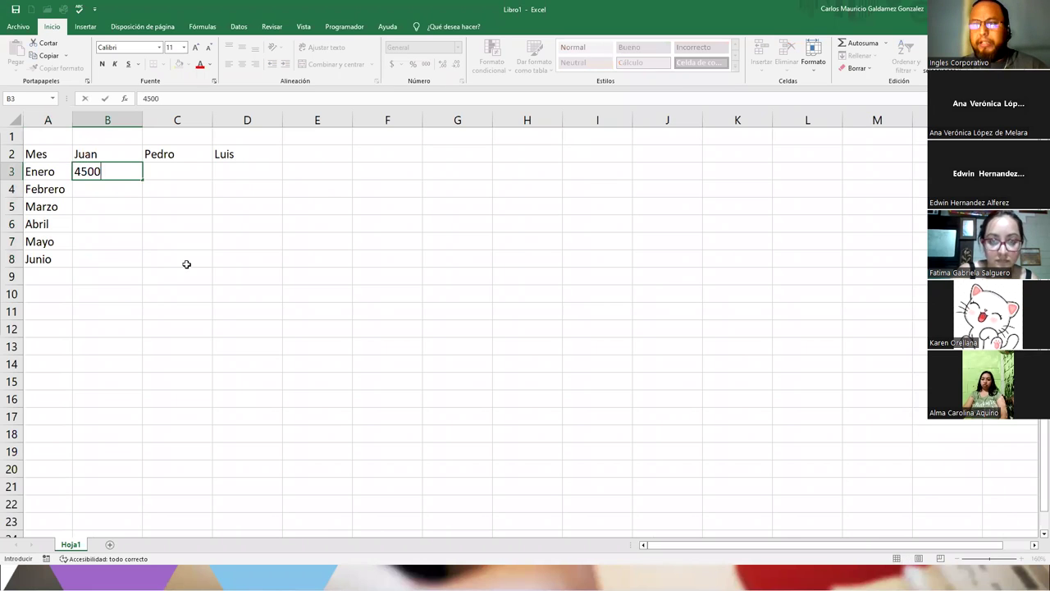
{"action": "key", "text": "Tab"}
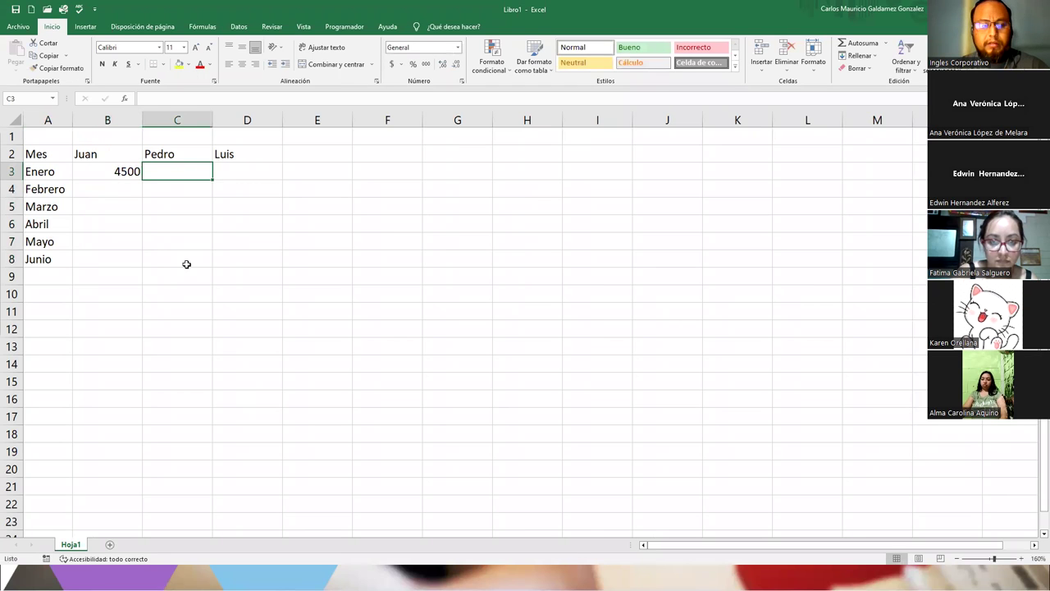
{"action": "type", "text": "4121"}
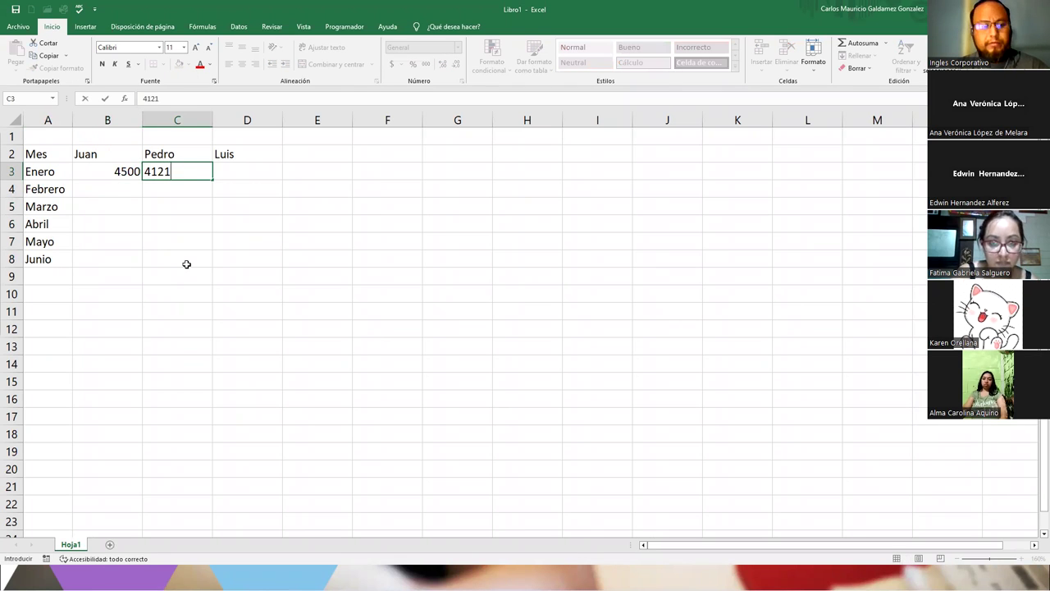
{"action": "key", "text": "Tab"}
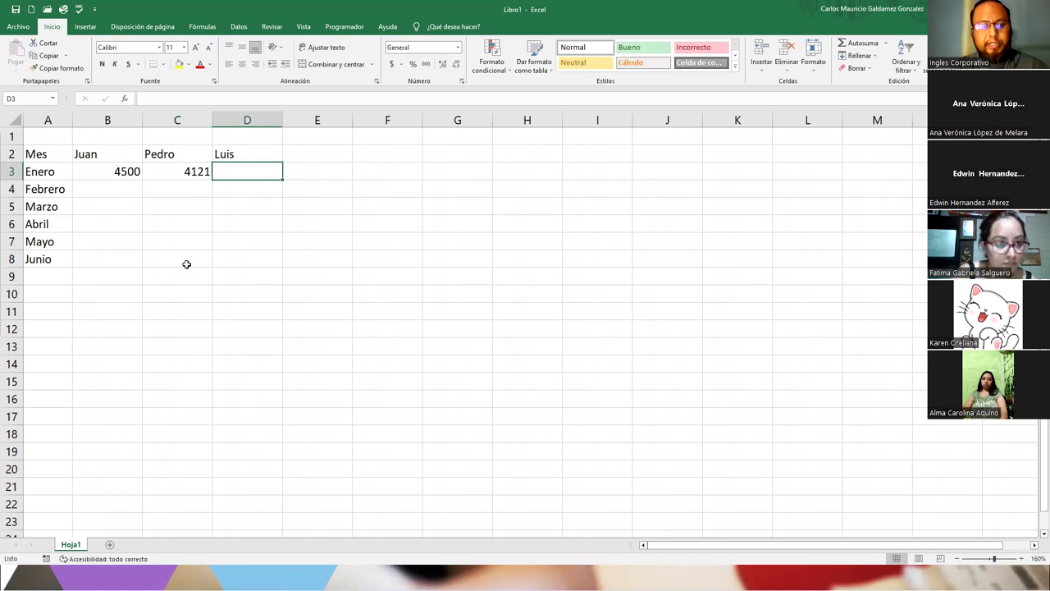
{"action": "type", "text": "4000"}
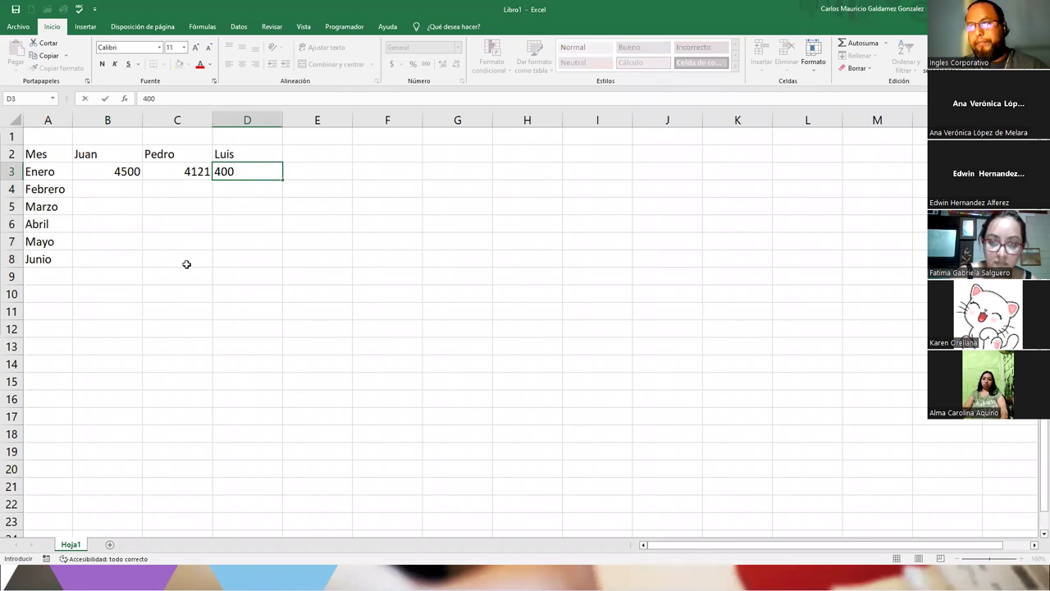
{"action": "key", "text": "Return"}
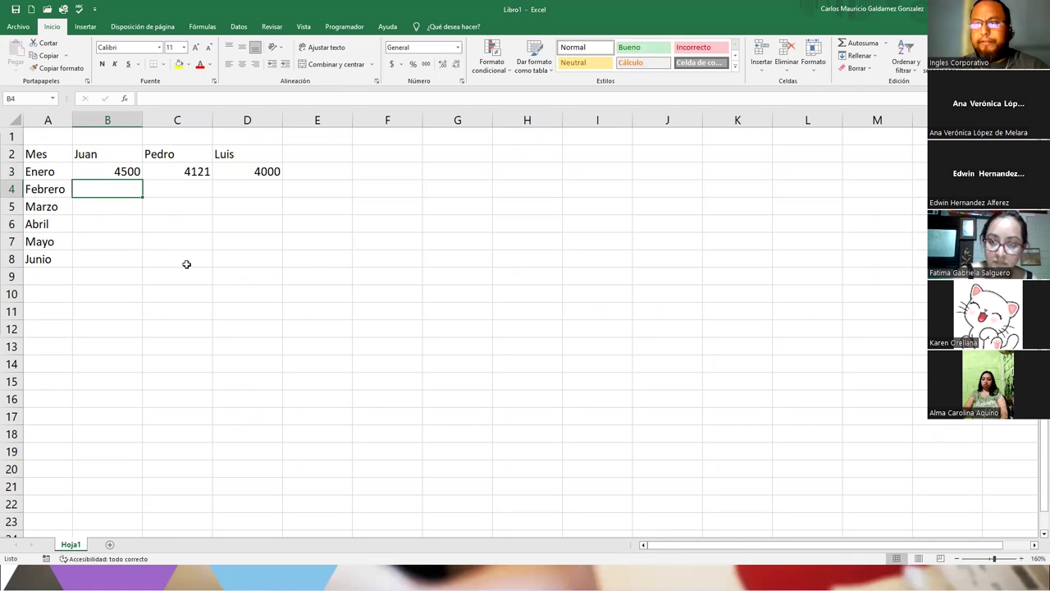
Step: Enter 3800, 4000, 3800, 4122 and 3980 in B4 to B8 for Febrero through Junio
{"action": "type", "text": "3800"}
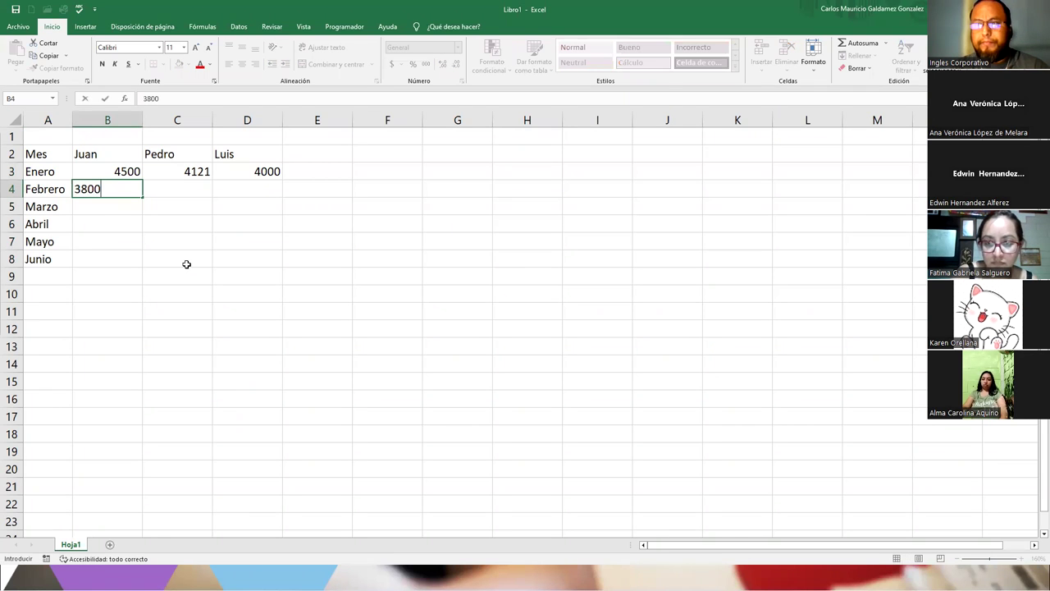
{"action": "key", "text": "Return"}
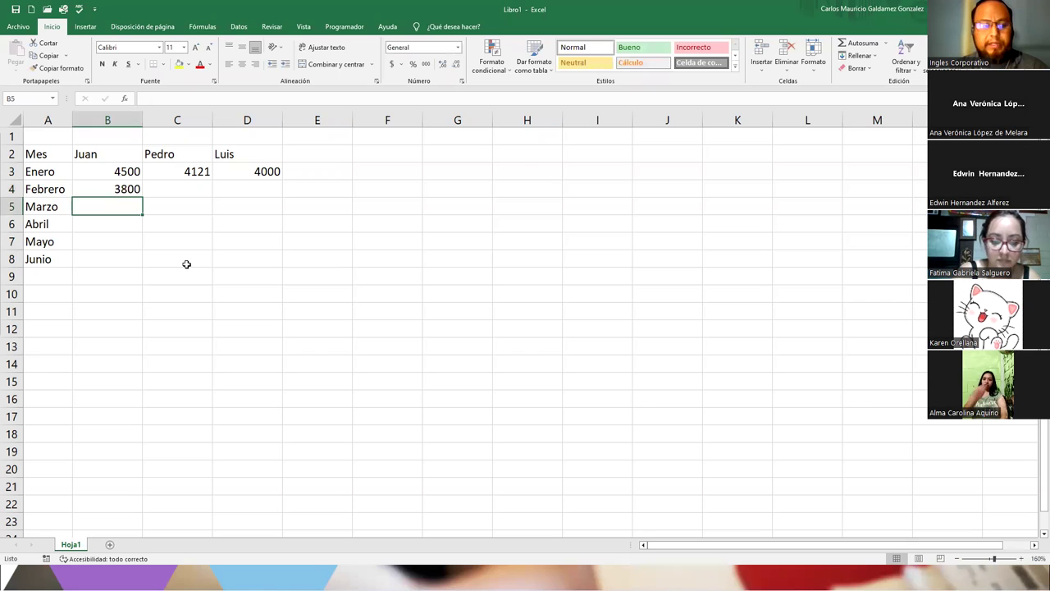
{"action": "type", "text": "4000"}
{"action": "key", "text": "Return"}
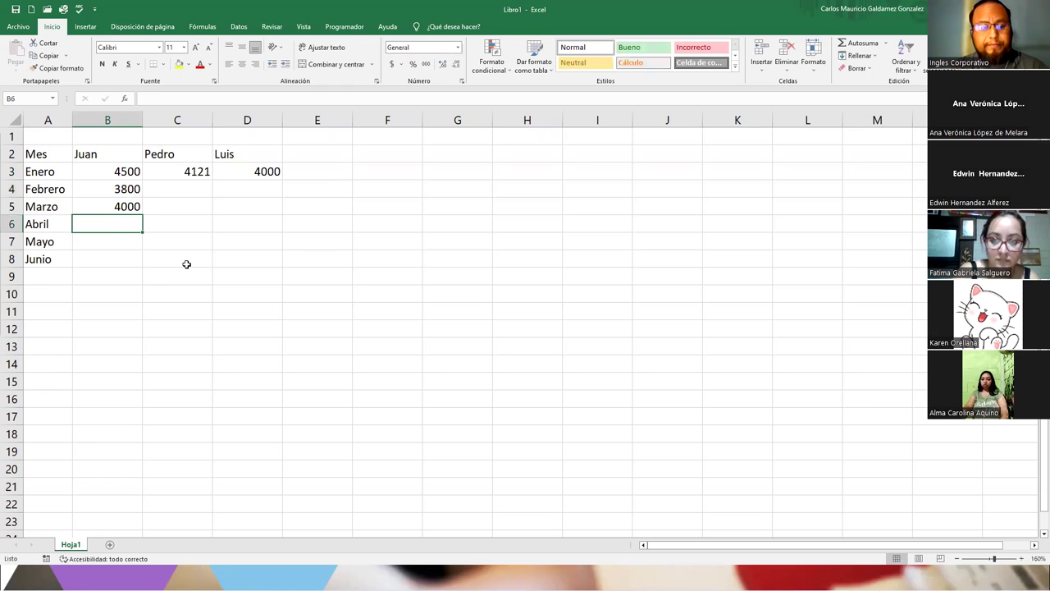
{"action": "type", "text": "380"}
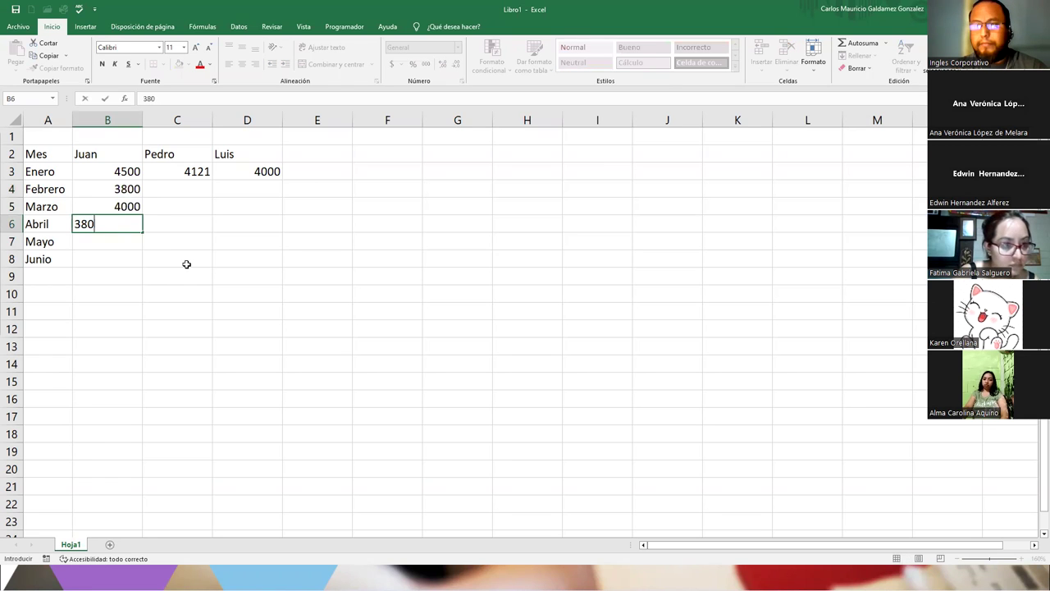
{"action": "type", "text": "0"}
{"action": "key", "text": "Return"}
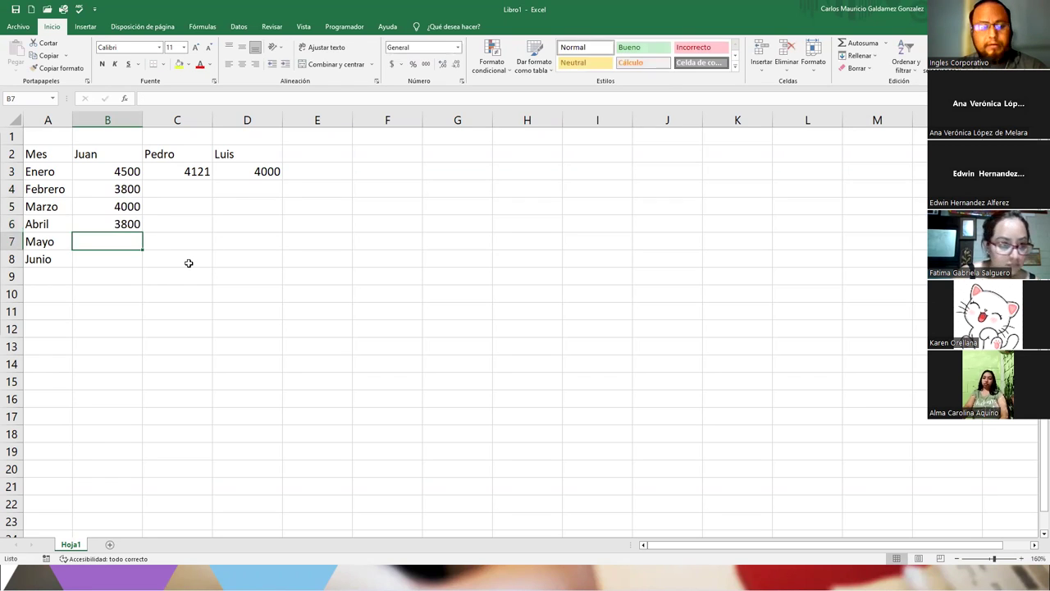
{"action": "type", "text": "4122"}
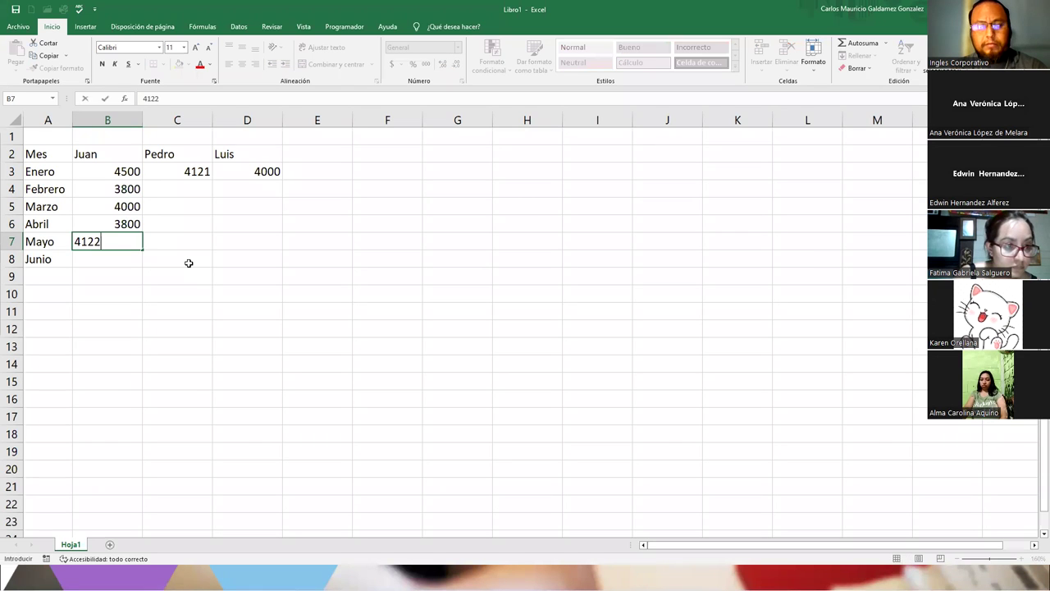
{"action": "key", "text": "Return"}
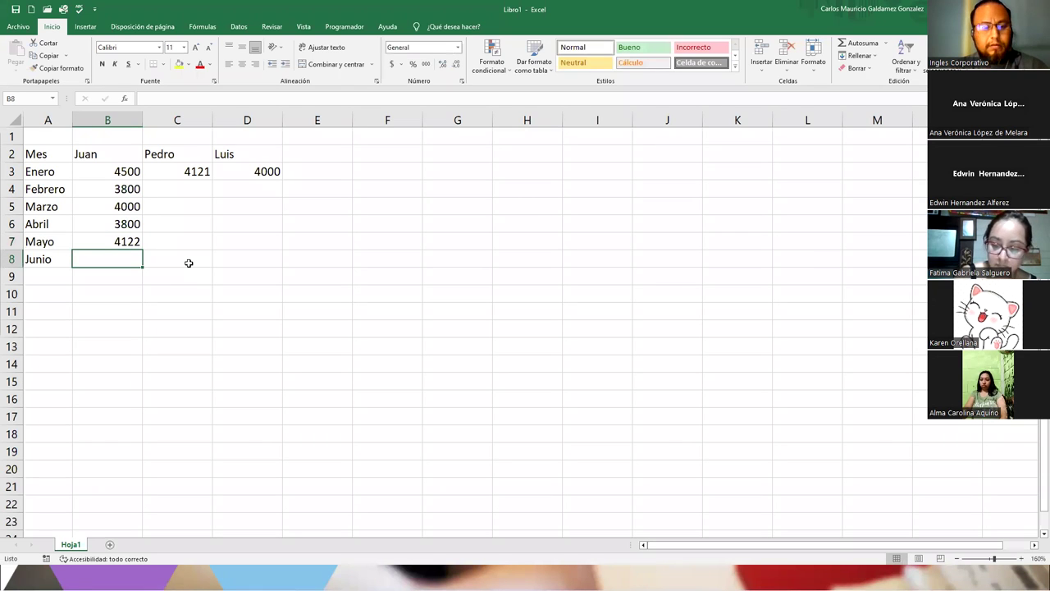
{"action": "type", "text": "3980"}
{"action": "left_click", "coordinate": [189, 262]}
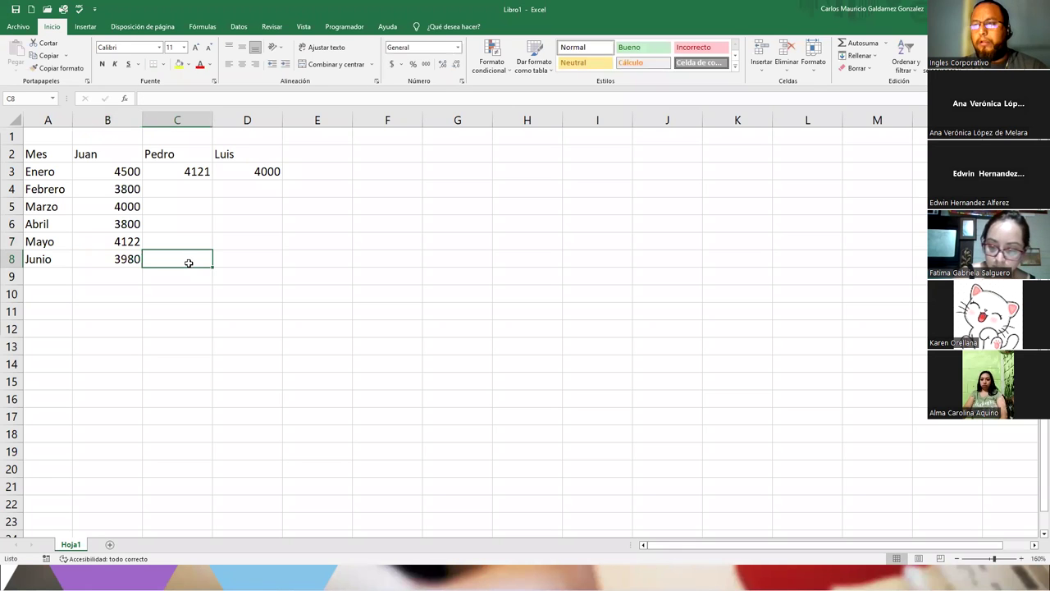
Step: Copy the values of B4:B6 into C5:C7
{"action": "left_click_drag", "start_coordinate": [113, 190], "coordinate": [82, 258]}
{"action": "key", "text": "ctrl+c"}
{"action": "left_click", "coordinate": [169, 211]}
{"action": "key", "text": "ctrl+v"}
Step: Copy the values of B6:B8 into C6:C8 and into D4:D6
{"action": "left_click", "coordinate": [110, 229]}
{"action": "key", "text": "ctrl+c"}
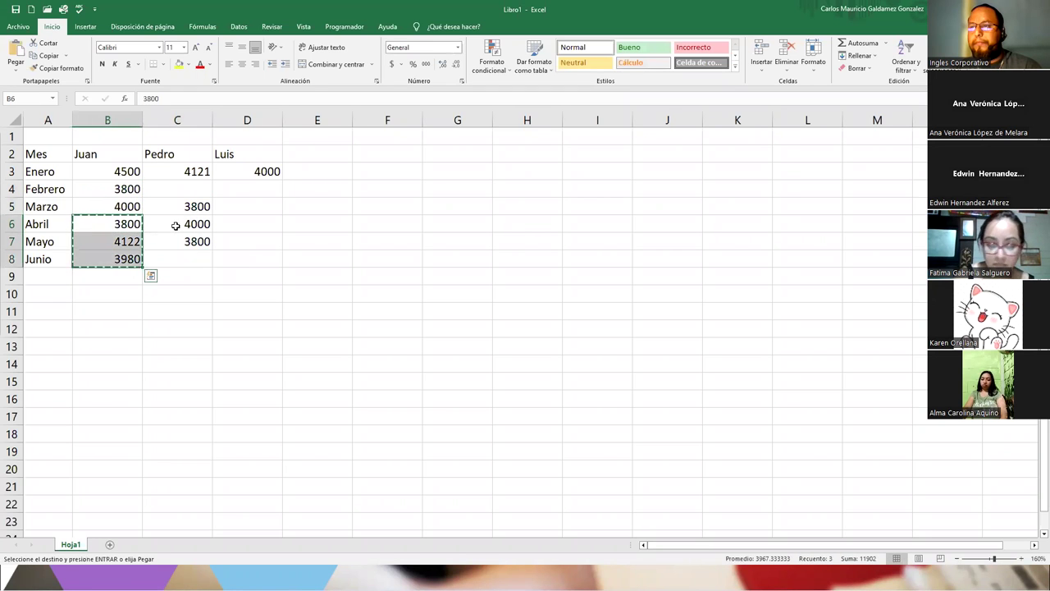
{"action": "left_click", "coordinate": [209, 220]}
{"action": "key", "text": "ctrl+v"}
{"action": "left_click", "coordinate": [235, 188]}
{"action": "key", "text": "ctrl+v"}
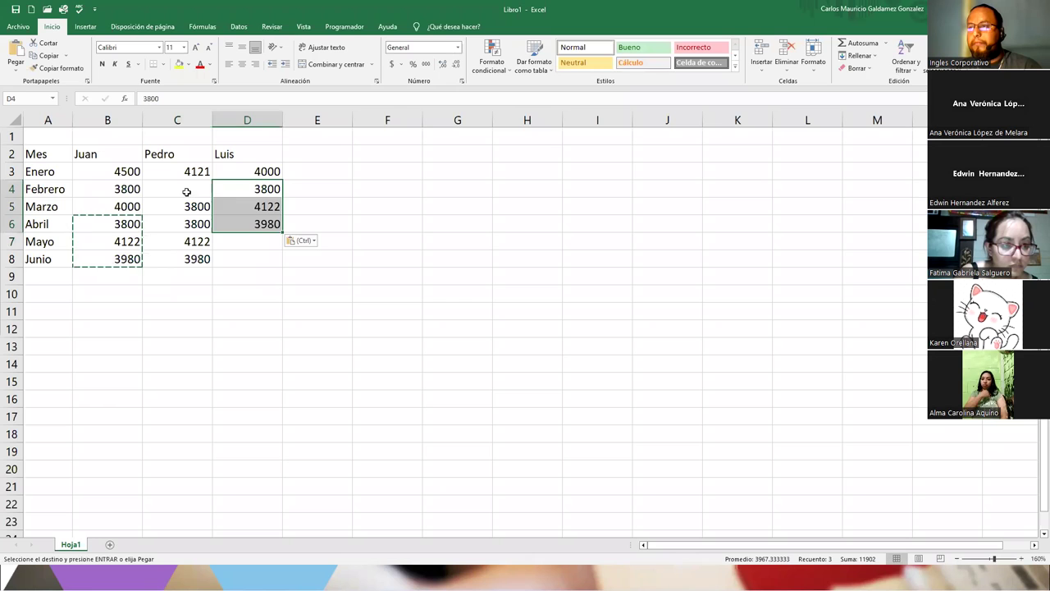
Step: Copy the Marzo values in B5:C5 into C4:D4 and into C7:D7
{"action": "left_click", "coordinate": [123, 191]}
{"action": "left_click_drag", "start_coordinate": [121, 206], "coordinate": [171, 207]}
{"action": "key", "text": "ctrl+c"}
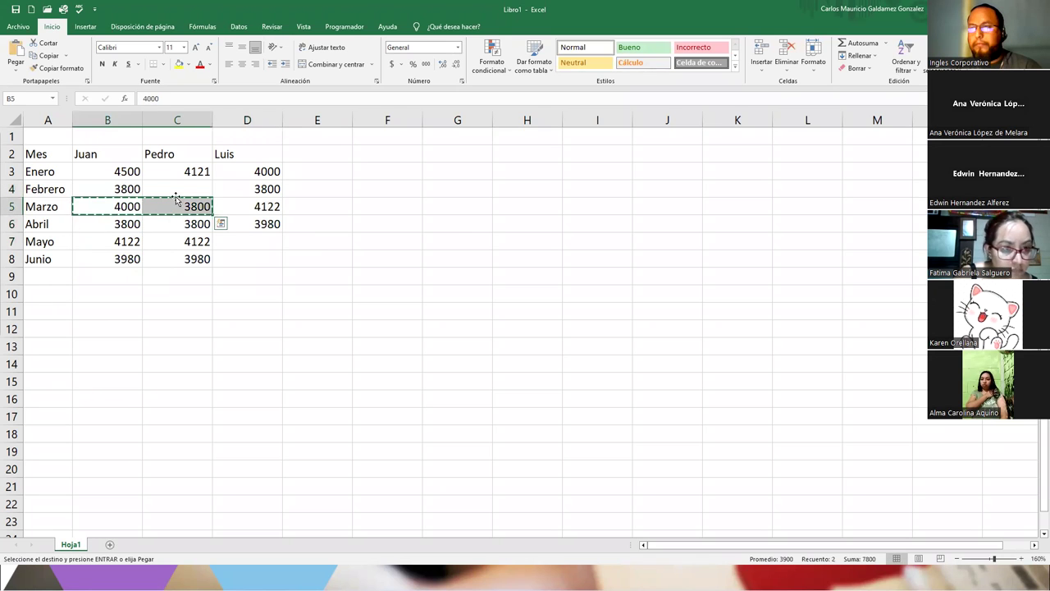
{"action": "left_click", "coordinate": [172, 187]}
{"action": "key", "text": "ctrl+v"}
{"action": "left_click", "coordinate": [174, 243]}
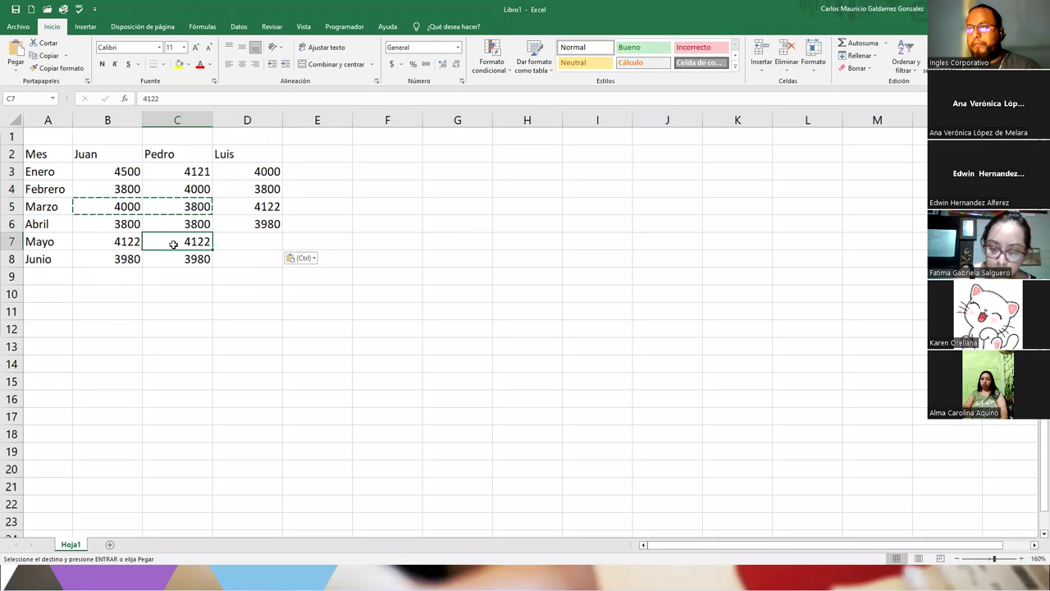
{"action": "key", "text": "ctrl+v"}
{"action": "left_click", "coordinate": [174, 259]}
{"action": "left_click", "coordinate": [238, 243]}
{"action": "left_click", "coordinate": [241, 258]}
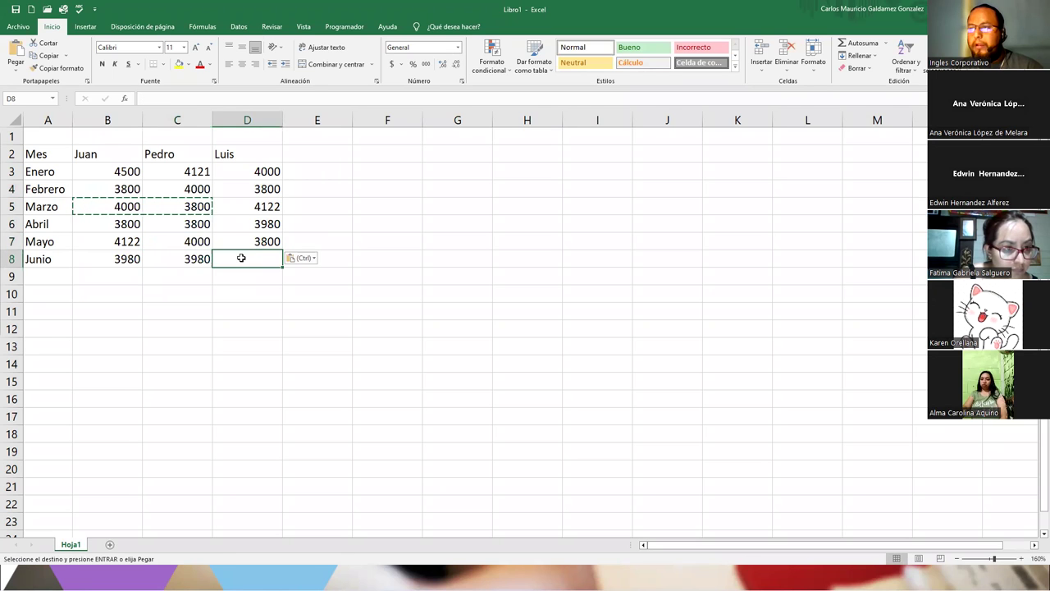
{"action": "key", "text": "Escape"}
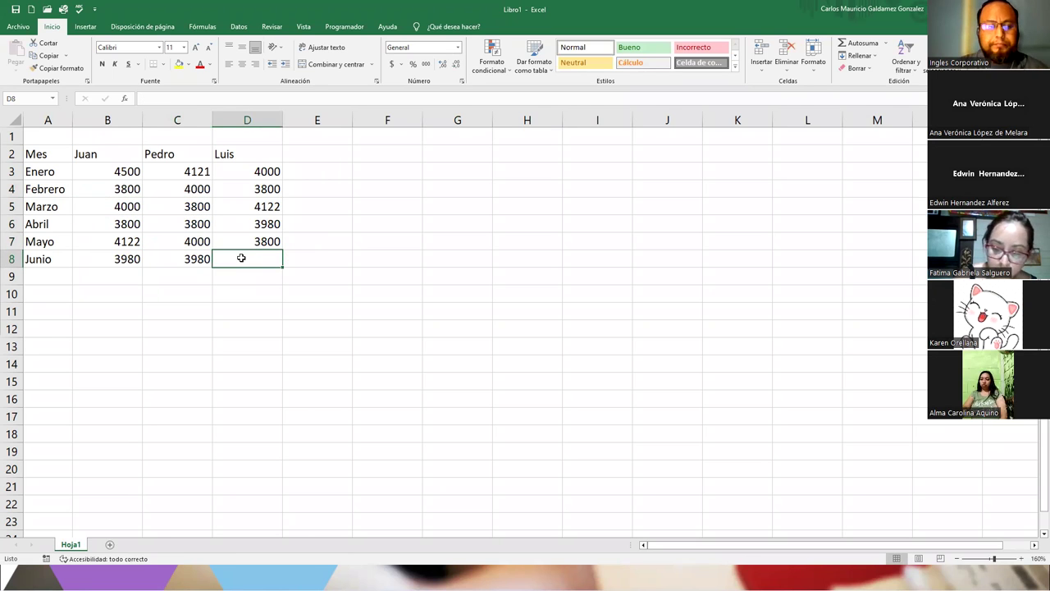
{"action": "type", "text": "4500"}
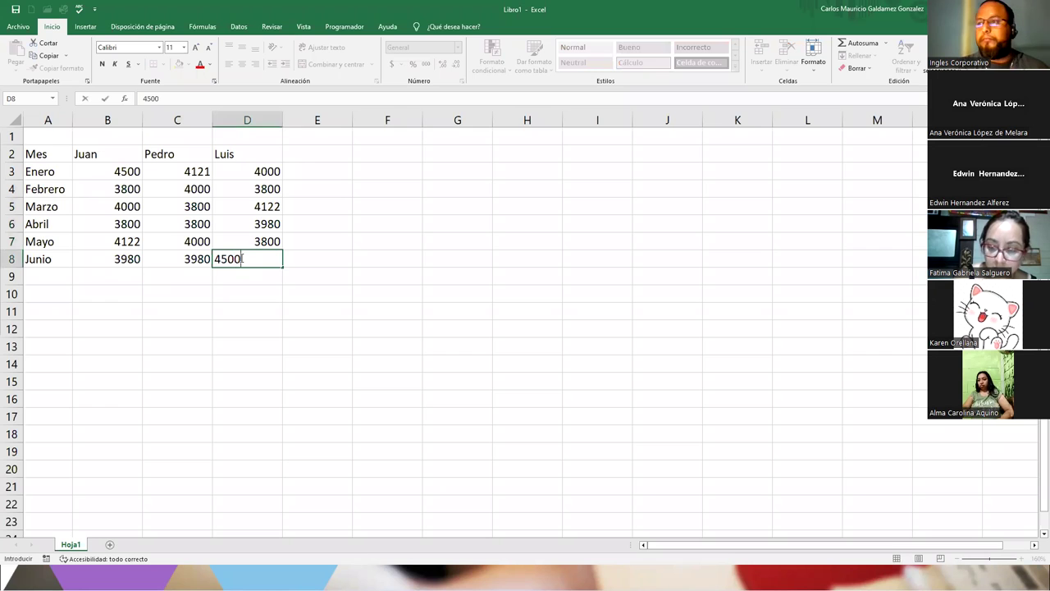
{"action": "key", "text": "Return"}
{"action": "key", "text": "Left"}
{"action": "key", "text": "Up"}
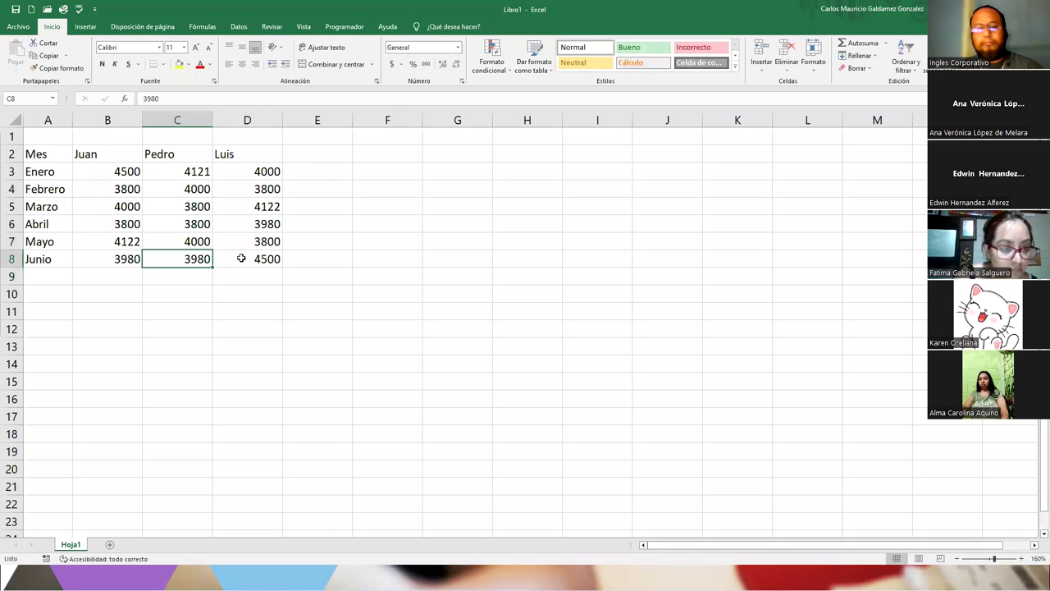
{"action": "left_click", "coordinate": [242, 259]}
{"action": "key", "text": "Delete"}
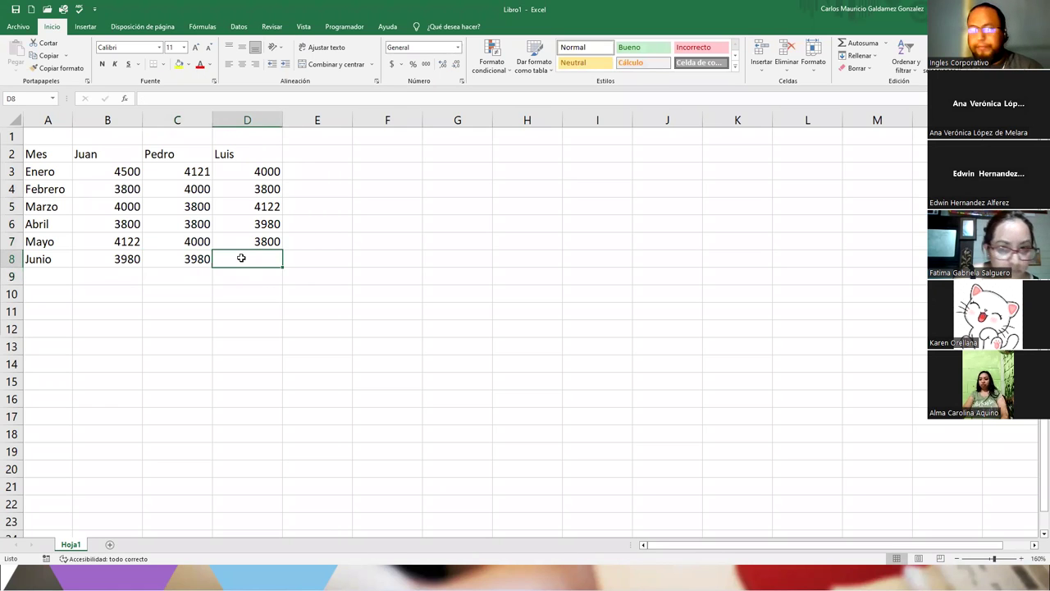
Step: Enter 4000 in D8 as the missing Junio value
{"action": "type", "text": "4000"}
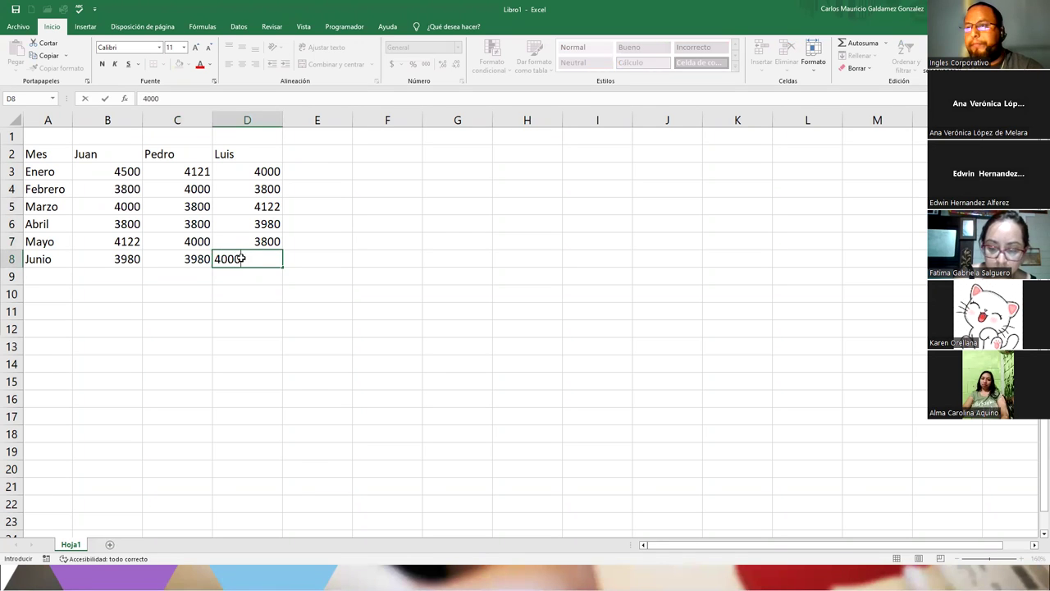
{"action": "key", "text": "Left"}
Step: Replace the Marzo values in B5, C5 and D5 with 5100, 5600 and 5350
{"action": "key", "text": "Up"}
{"action": "key", "text": "Up"}
{"action": "key", "text": "Up"}
{"action": "key", "text": "Down"}
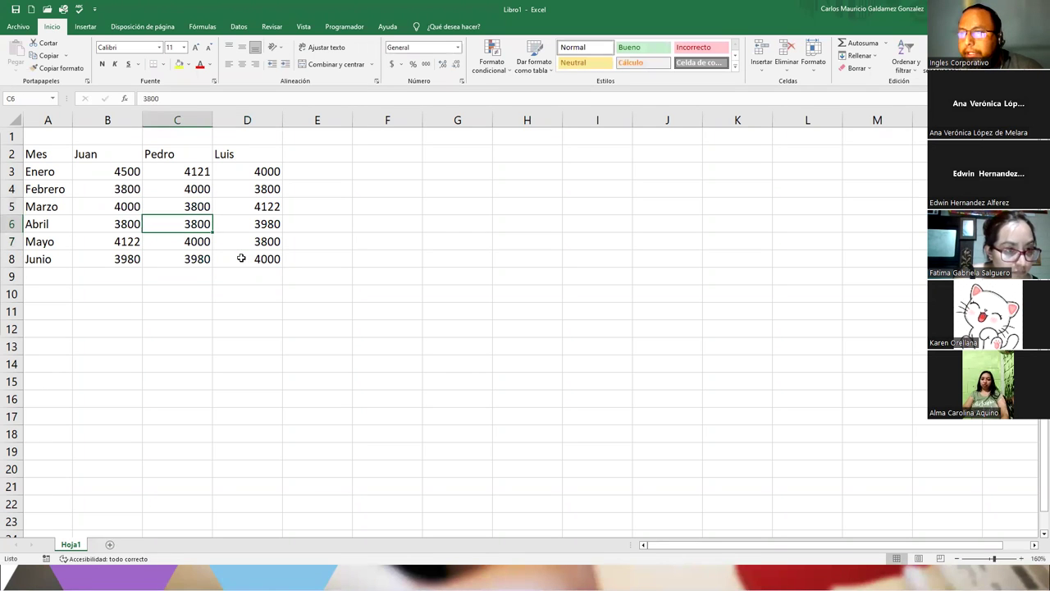
{"action": "key", "text": "Left"}
{"action": "key", "text": "Up"}
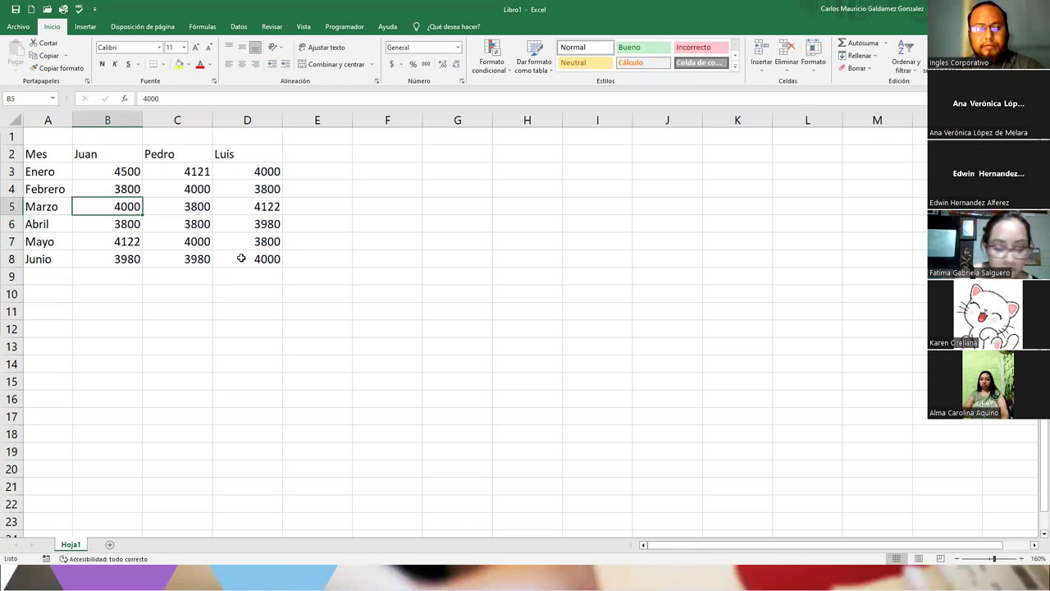
{"action": "type", "text": "5100"}
{"action": "key", "text": "Tab"}
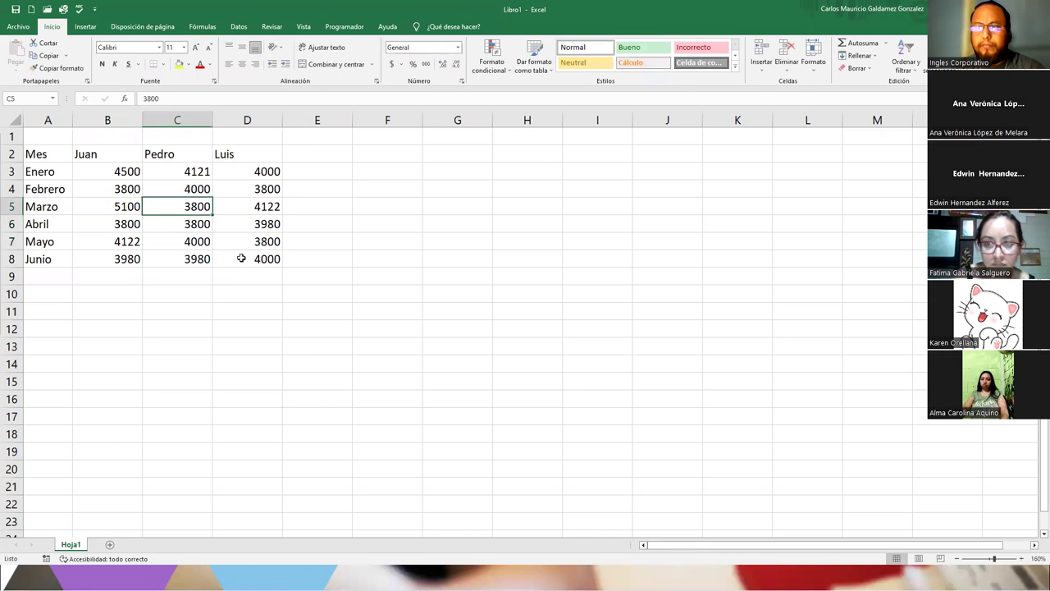
{"action": "type", "text": "5600"}
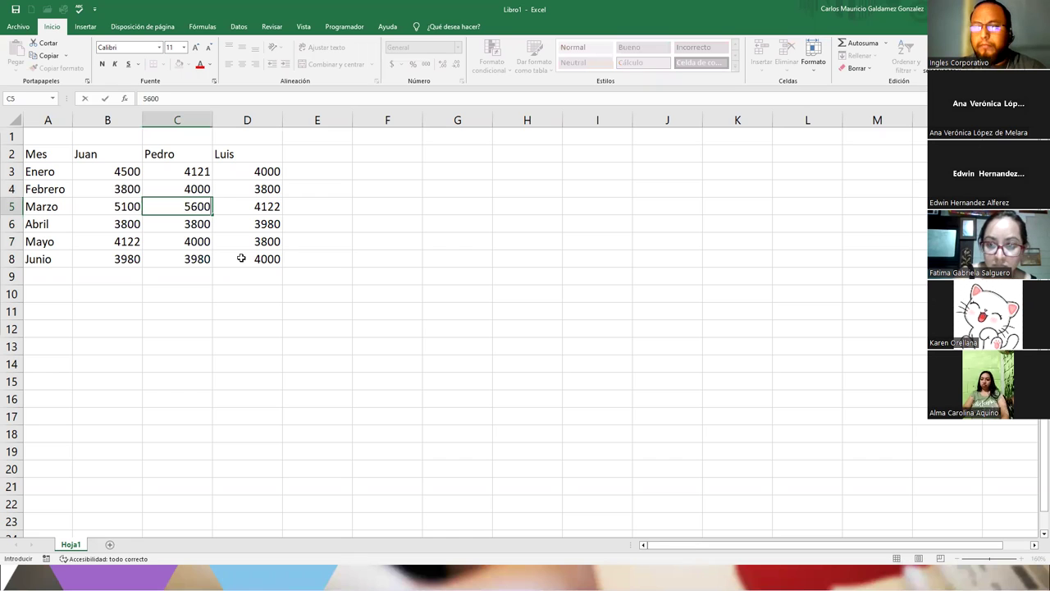
{"action": "key", "text": "Tab"}
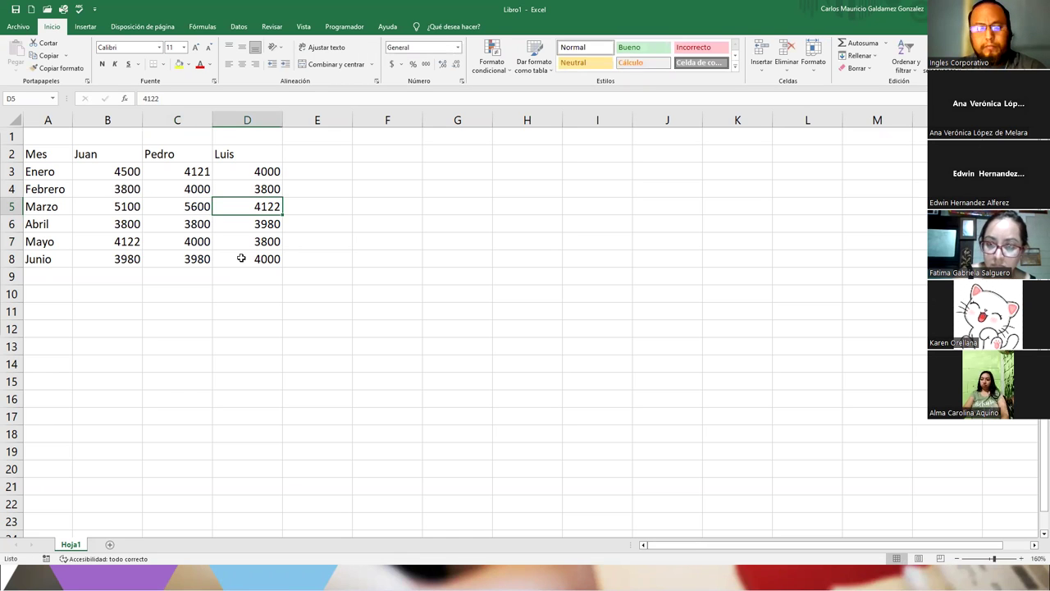
{"action": "type", "text": "5"}
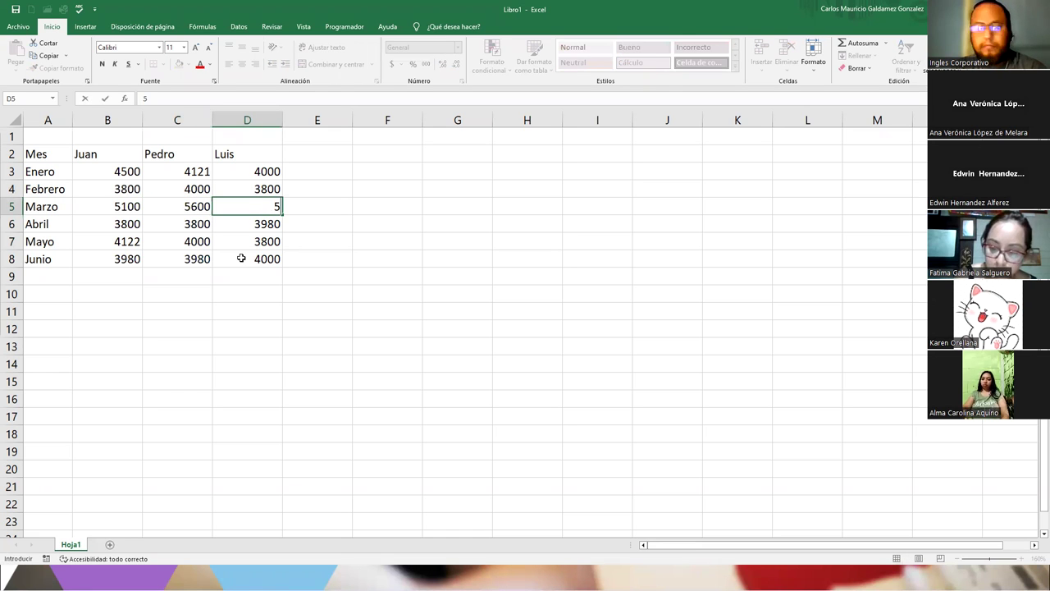
{"action": "type", "text": "350"}
{"action": "left_click", "coordinate": [131, 226]}
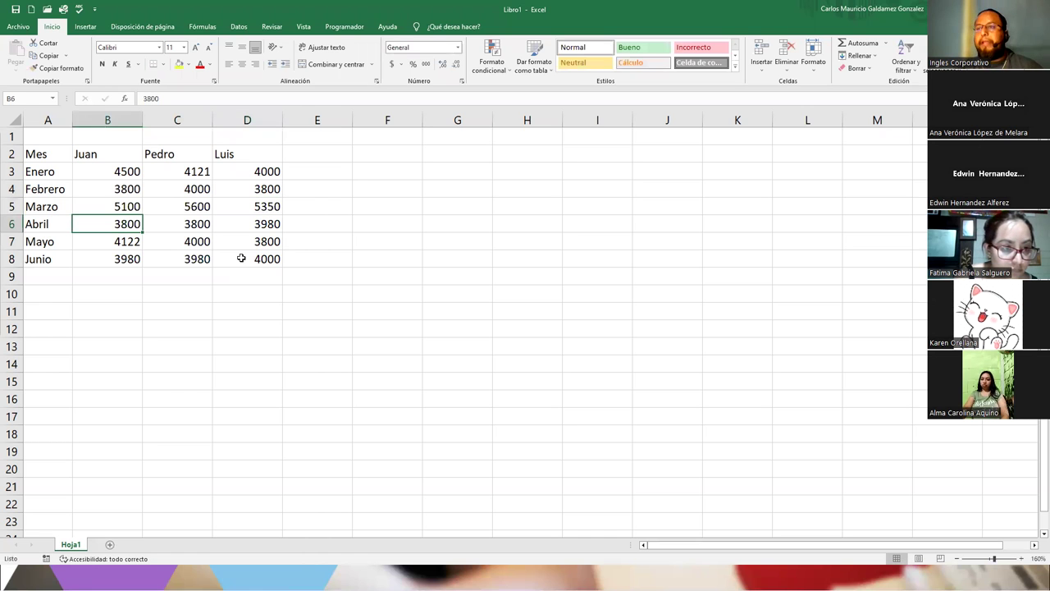
Step: Apply the dollar accounting format to the sales values in B3:D8 and slightly narrow columns B, C and D
{"action": "left_click_drag", "start_coordinate": [102, 176], "coordinate": [246, 270]}
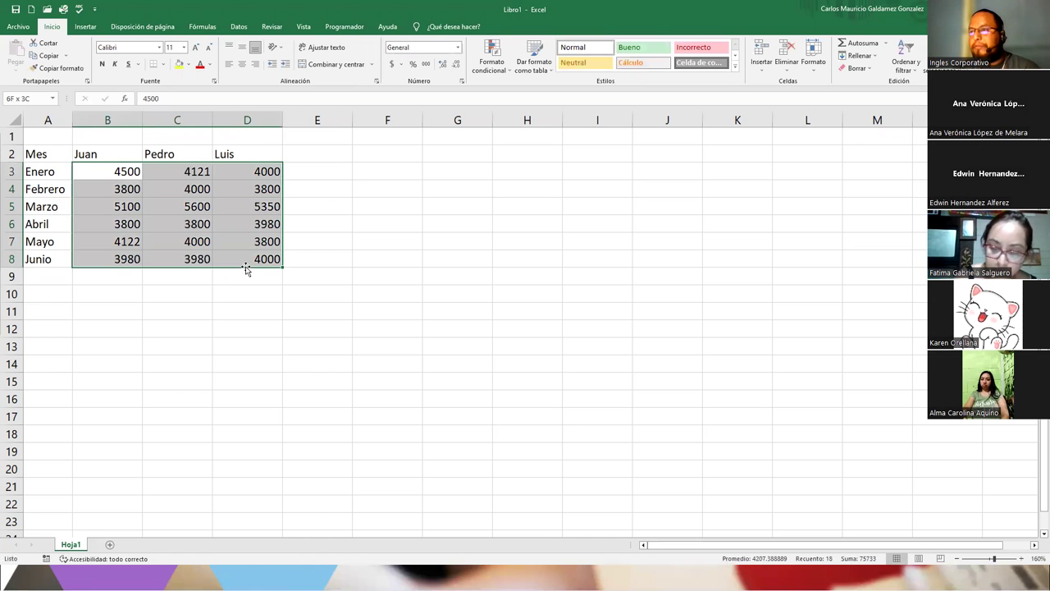
{"action": "left_click", "coordinate": [392, 63]}
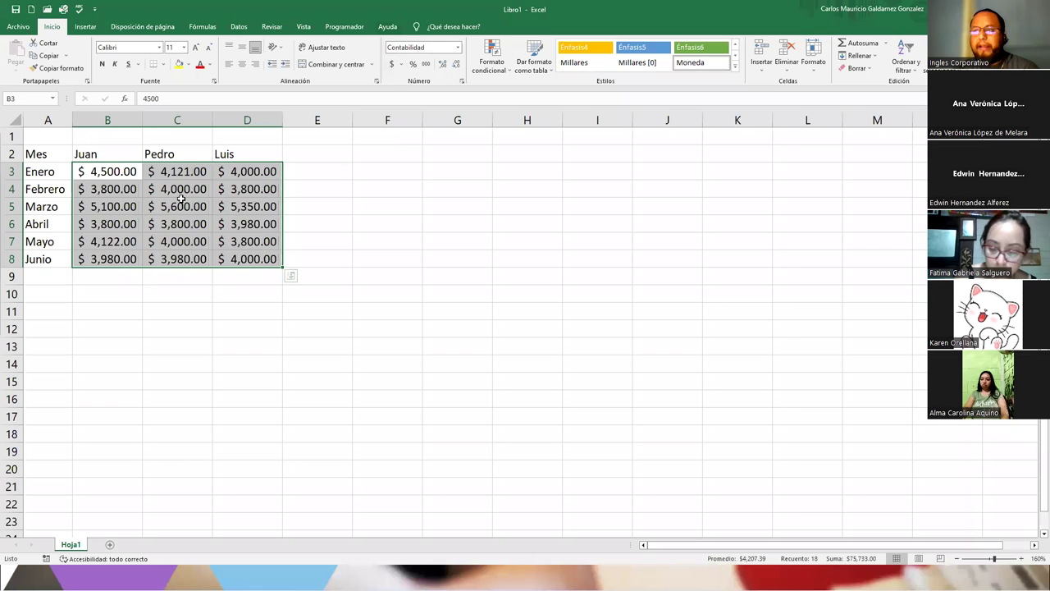
{"action": "left_click", "coordinate": [180, 201]}
{"action": "left_click_drag", "start_coordinate": [143, 120], "coordinate": [139, 120]}
{"action": "left_click_drag", "start_coordinate": [208, 121], "coordinate": [204, 120]}
{"action": "left_click_drag", "start_coordinate": [273, 120], "coordinate": [270, 121]}
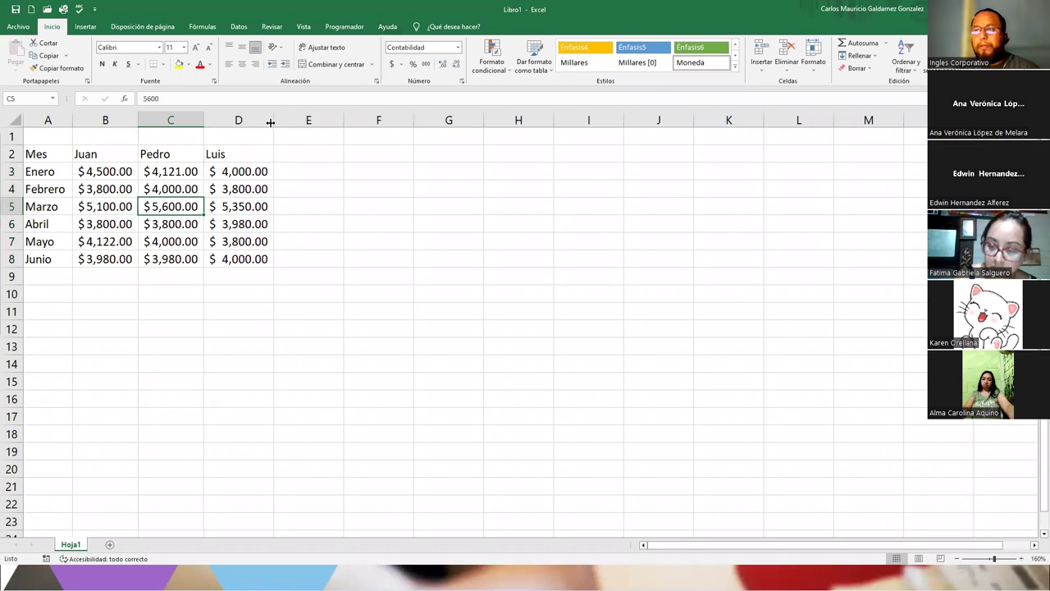
Step: Enter the heading Vendedores in B1 and merge and center it across B1:D1
{"action": "left_click_drag", "start_coordinate": [89, 136], "coordinate": [208, 141]}
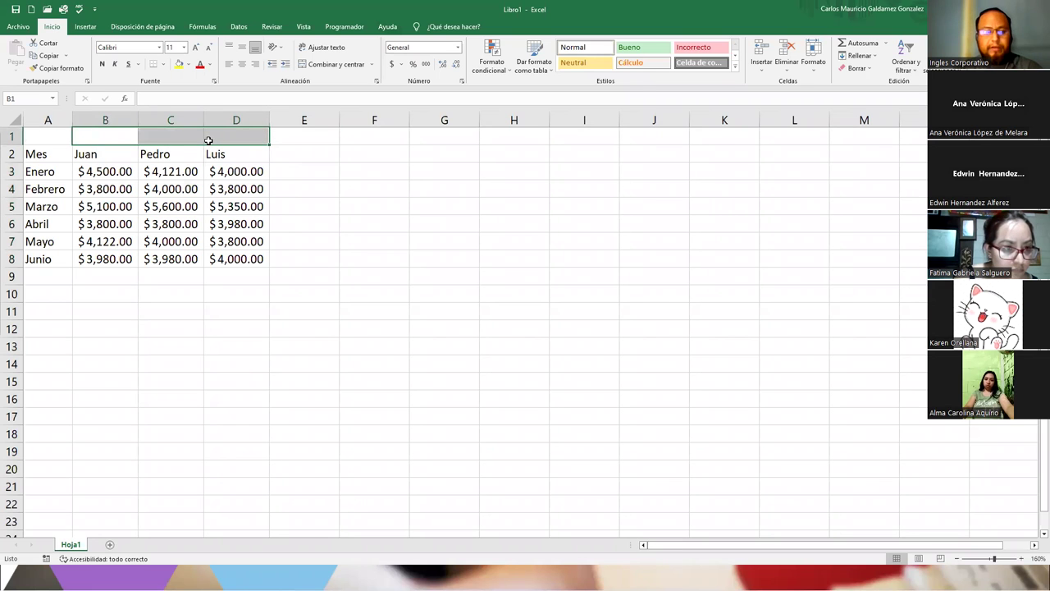
{"action": "type", "text": "Vendedores"}
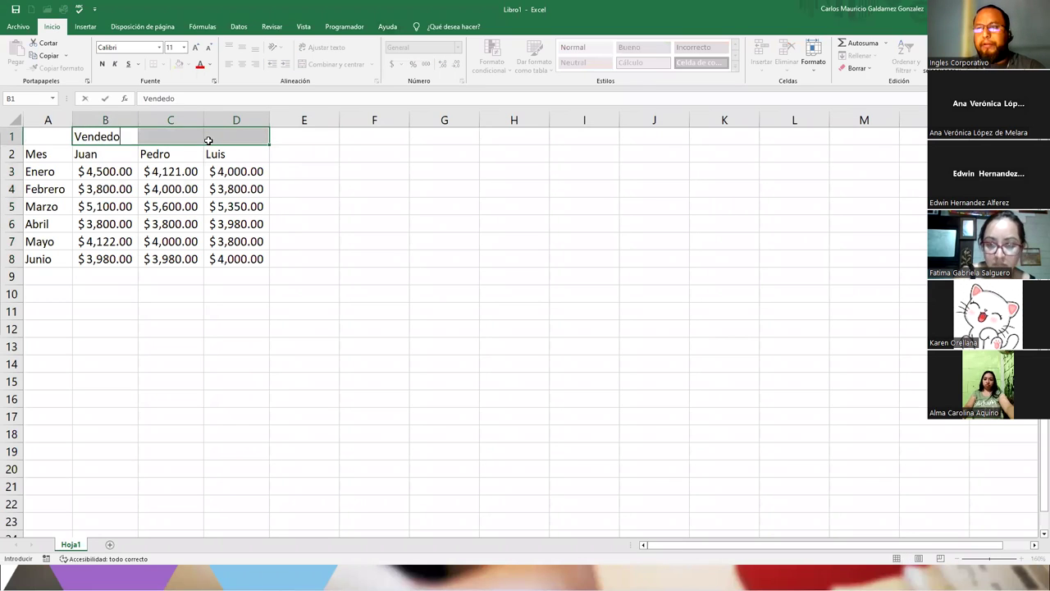
{"action": "key", "text": "Return"}
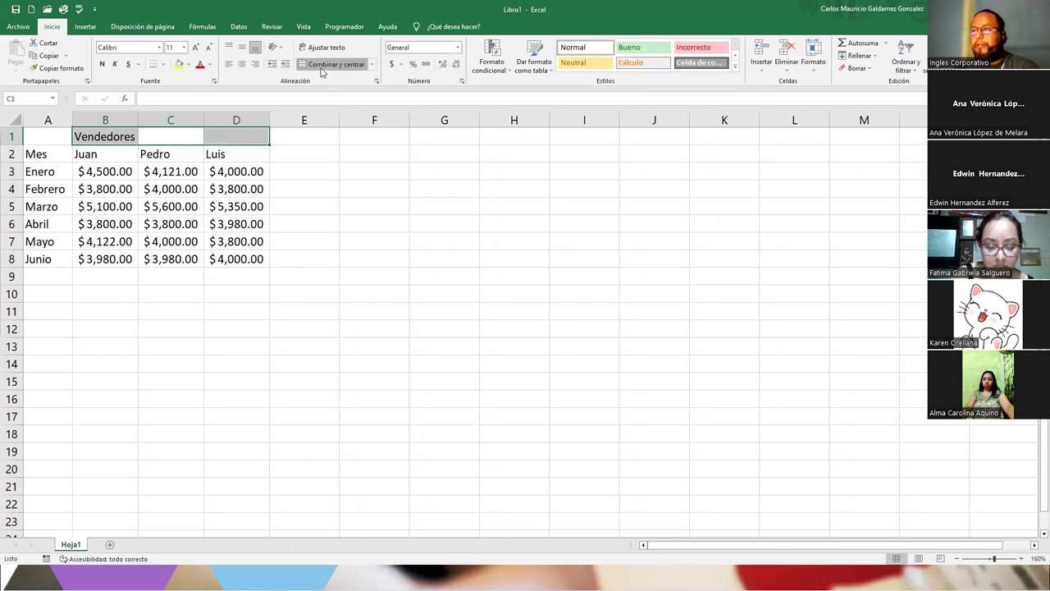
{"action": "left_click", "coordinate": [322, 69]}
Step: Apply all borders to the table in A2:D8 and to the merged Vendedores heading
{"action": "left_click_drag", "start_coordinate": [39, 157], "coordinate": [218, 260]}
{"action": "left_click", "coordinate": [163, 64]}
{"action": "left_click", "coordinate": [177, 162]}
{"action": "left_click", "coordinate": [176, 136]}
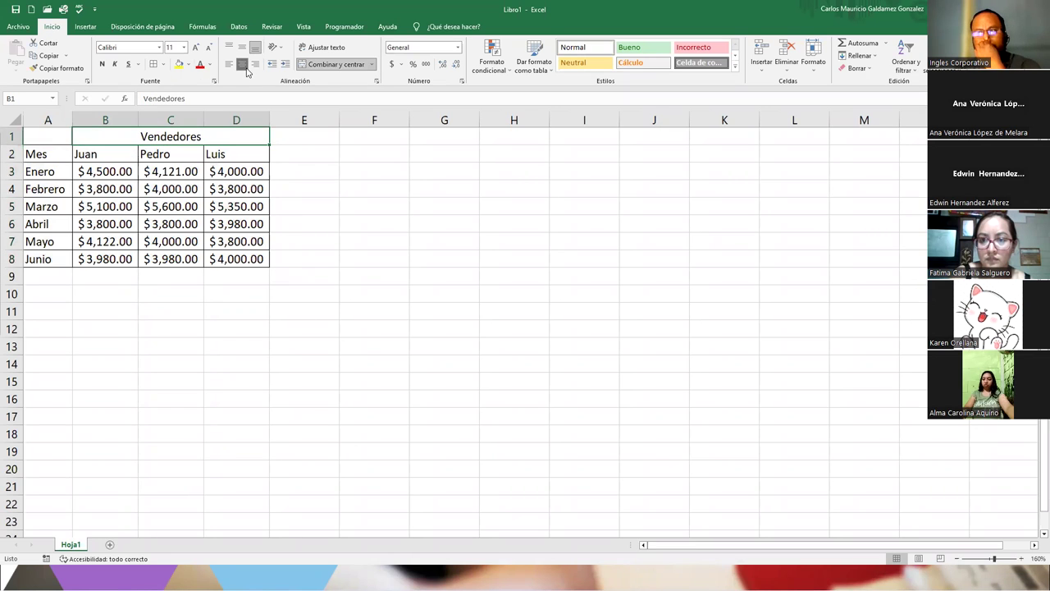
{"action": "left_click", "coordinate": [145, 206]}
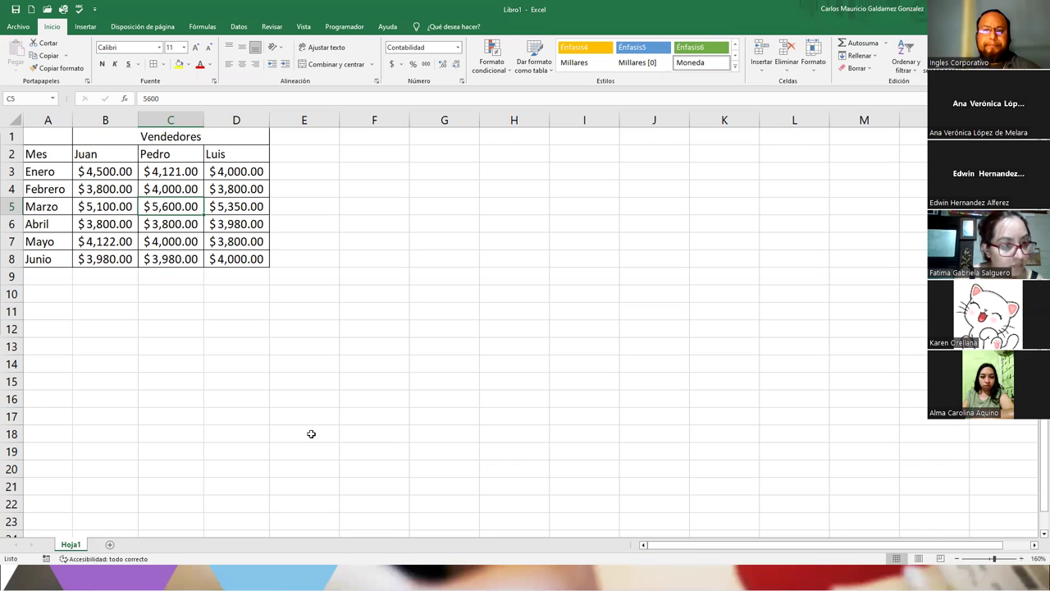
{"action": "left_click", "coordinate": [154, 254]}
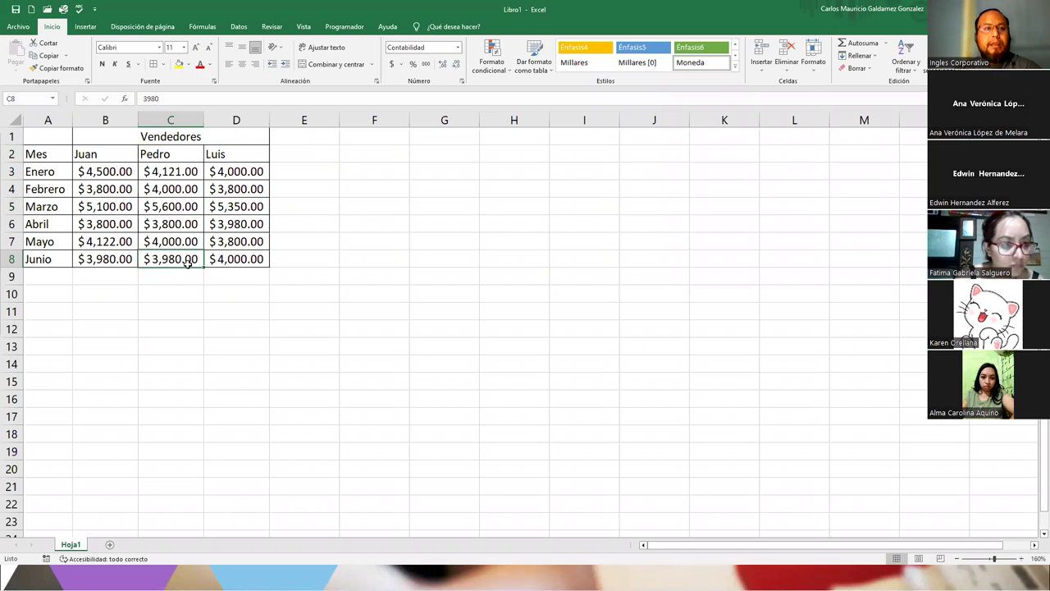
{"action": "left_click_drag", "start_coordinate": [42, 156], "coordinate": [219, 256]}
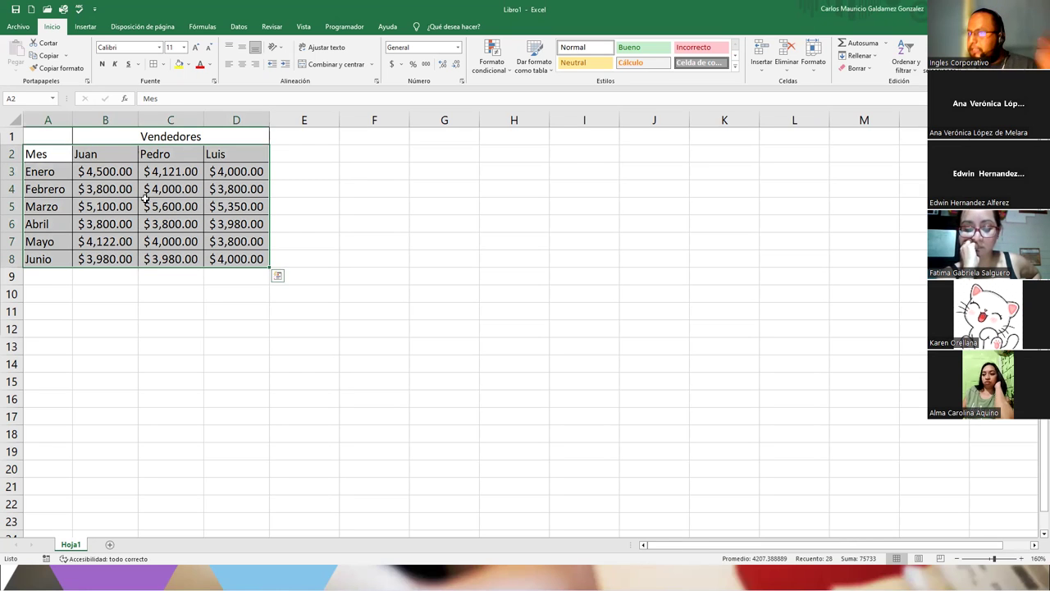
{"action": "left_click", "coordinate": [122, 239]}
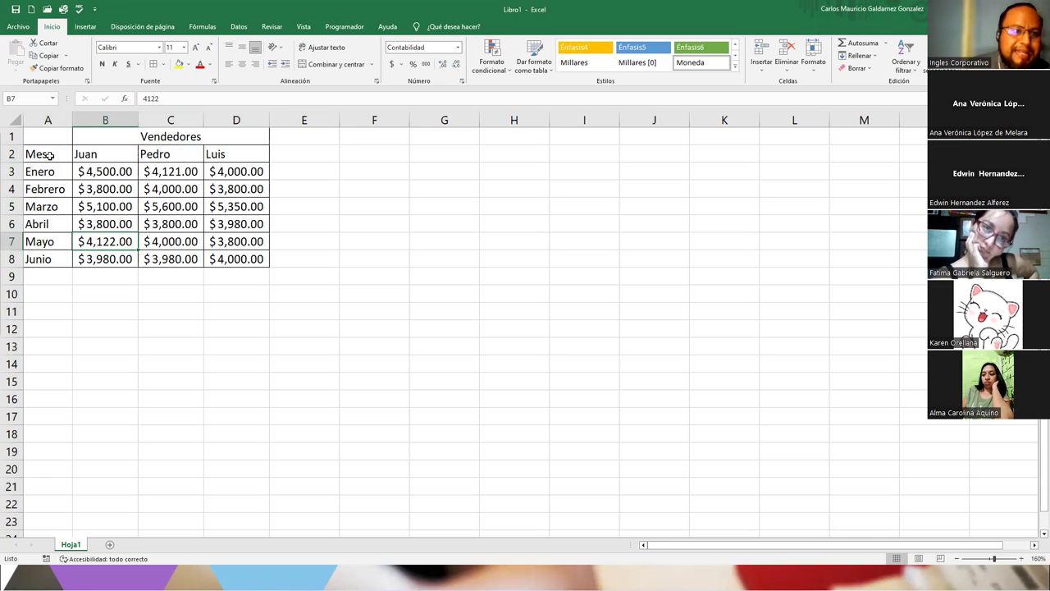
Step: Select the sales table in A2:D8 and open the recommended charts for it
{"action": "left_click_drag", "start_coordinate": [50, 156], "coordinate": [227, 259]}
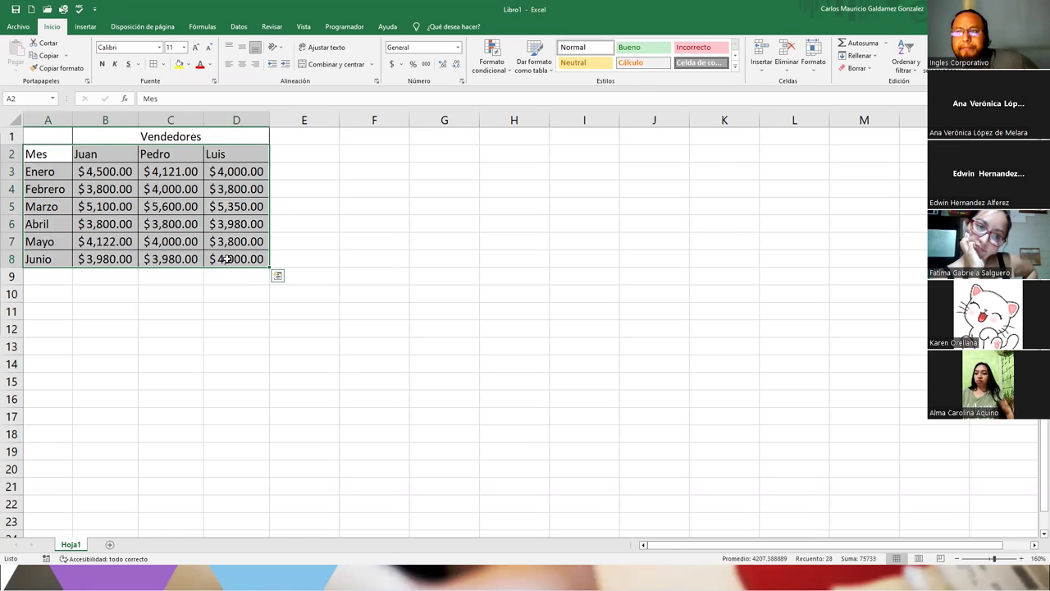
{"action": "left_click", "coordinate": [84, 27]}
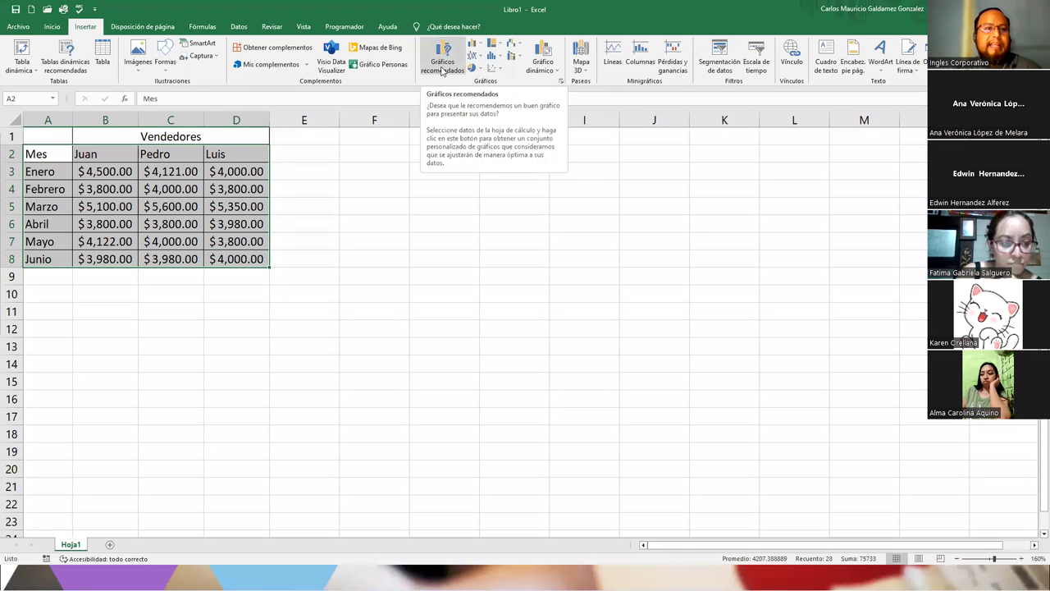
{"action": "left_click", "coordinate": [441, 66]}
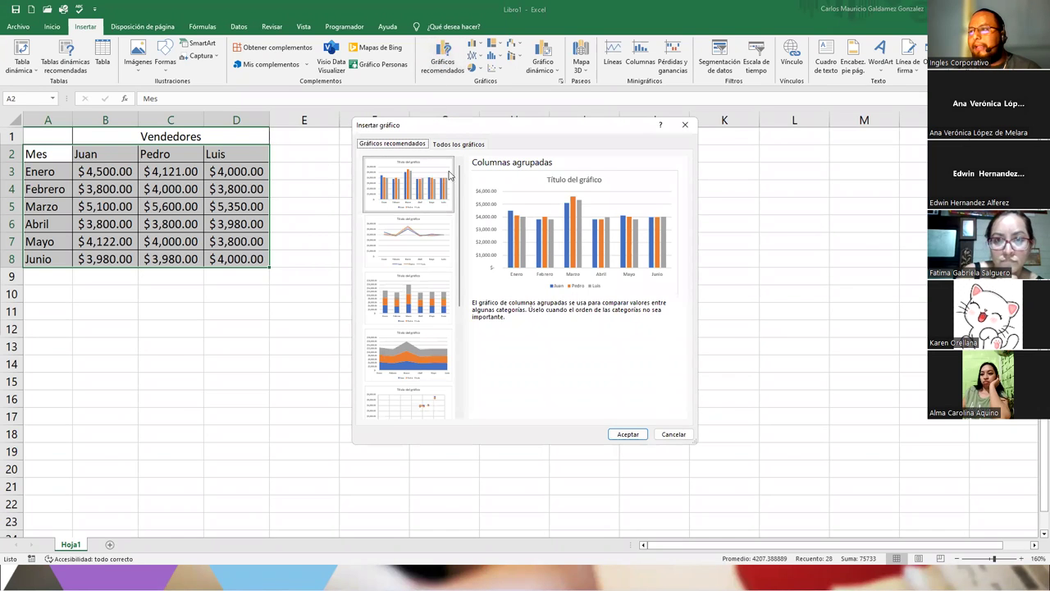
Step: Preview the stacked column, stacked area, Pareto, bubble and clustered column suggestions, look at the full list of chart types, and close the dialog
{"action": "left_click", "coordinate": [402, 305]}
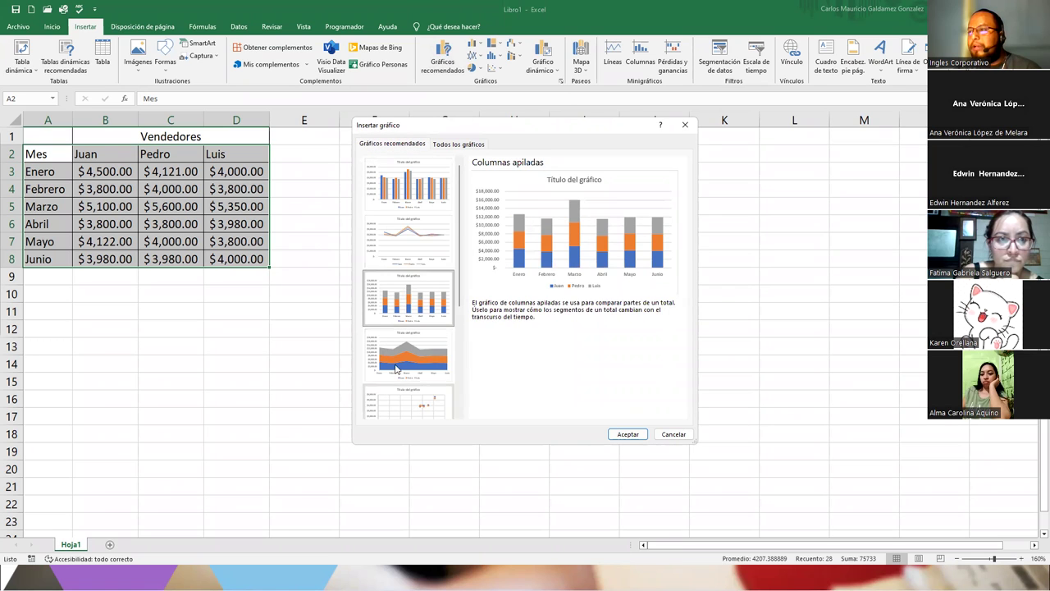
{"action": "left_click", "coordinate": [398, 351]}
{"action": "scroll", "coordinate": [412, 344], "scroll_direction": "down", "scroll_amount": 3}
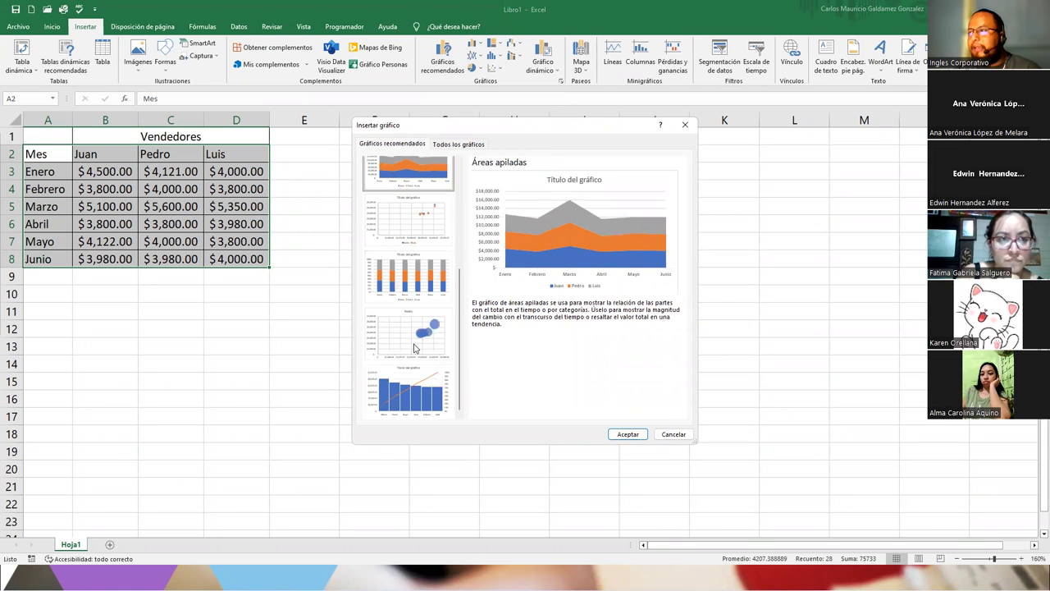
{"action": "left_click", "coordinate": [408, 390]}
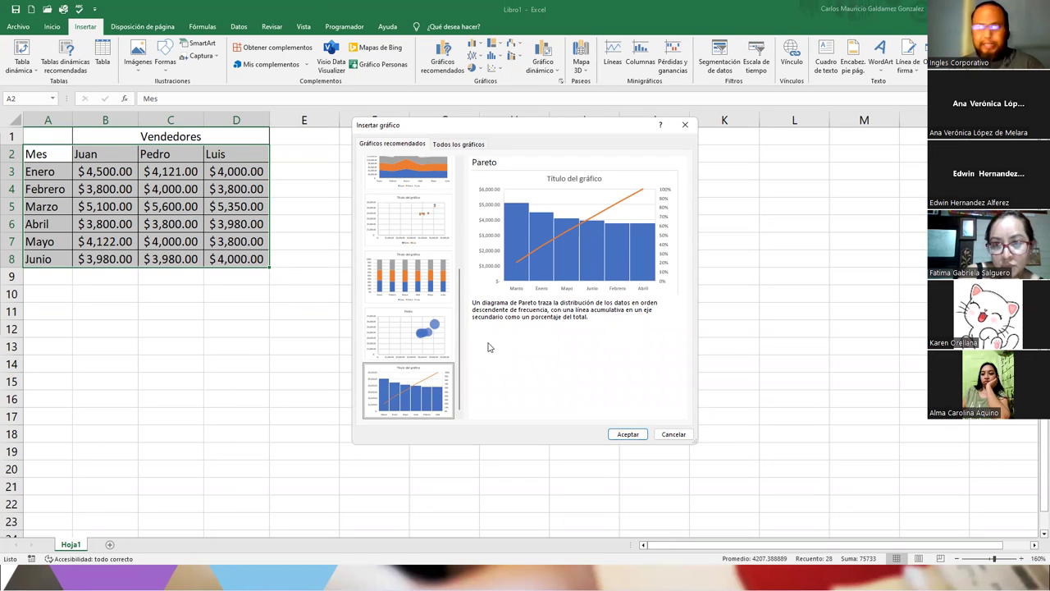
{"action": "left_click", "coordinate": [421, 331]}
{"action": "scroll", "coordinate": [408, 275], "scroll_direction": "up", "scroll_amount": 5}
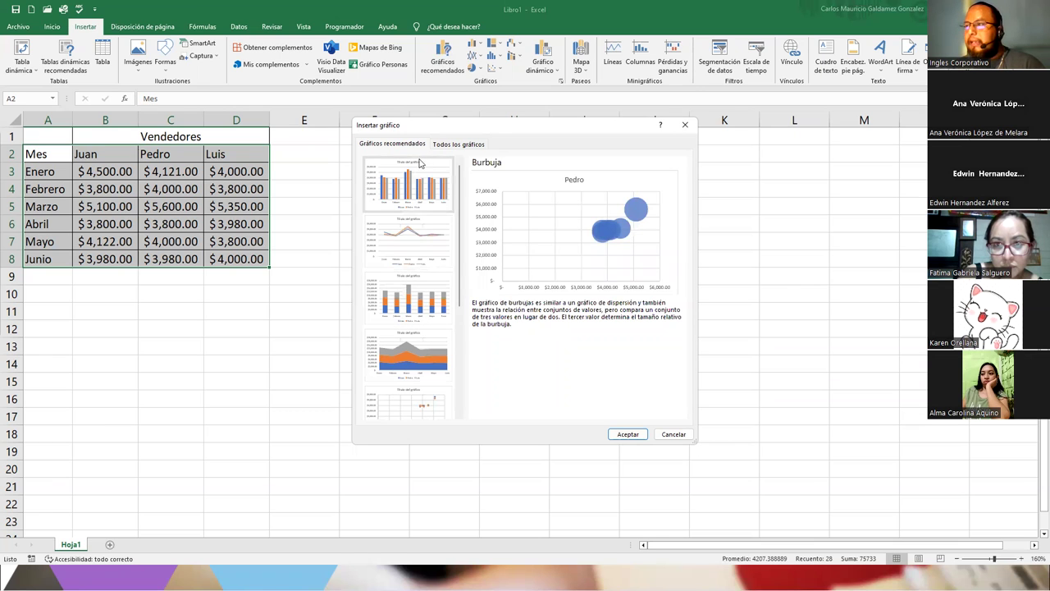
{"action": "left_click", "coordinate": [423, 193]}
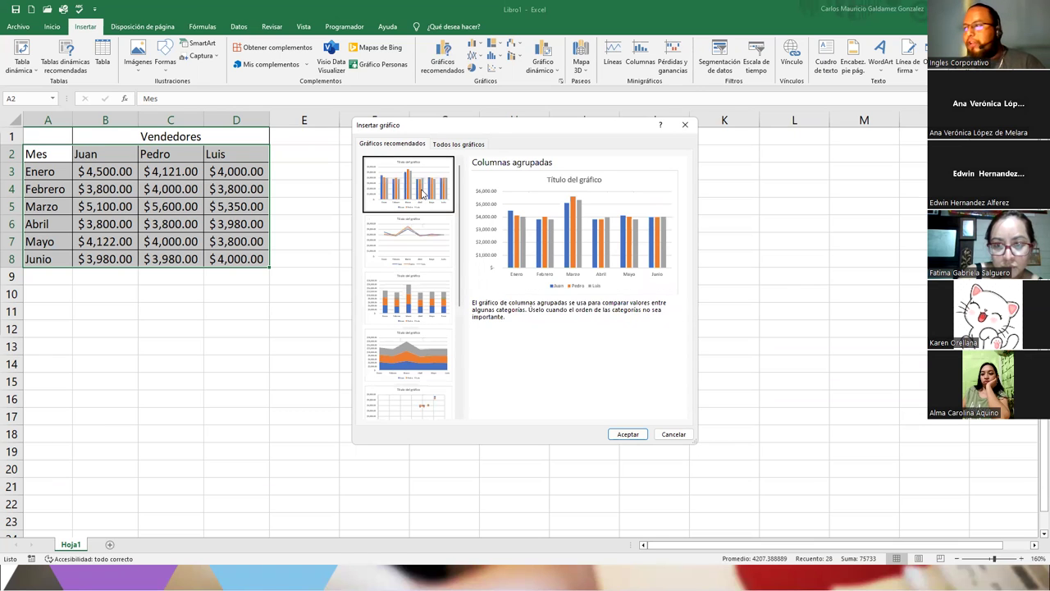
{"action": "left_click", "coordinate": [458, 145]}
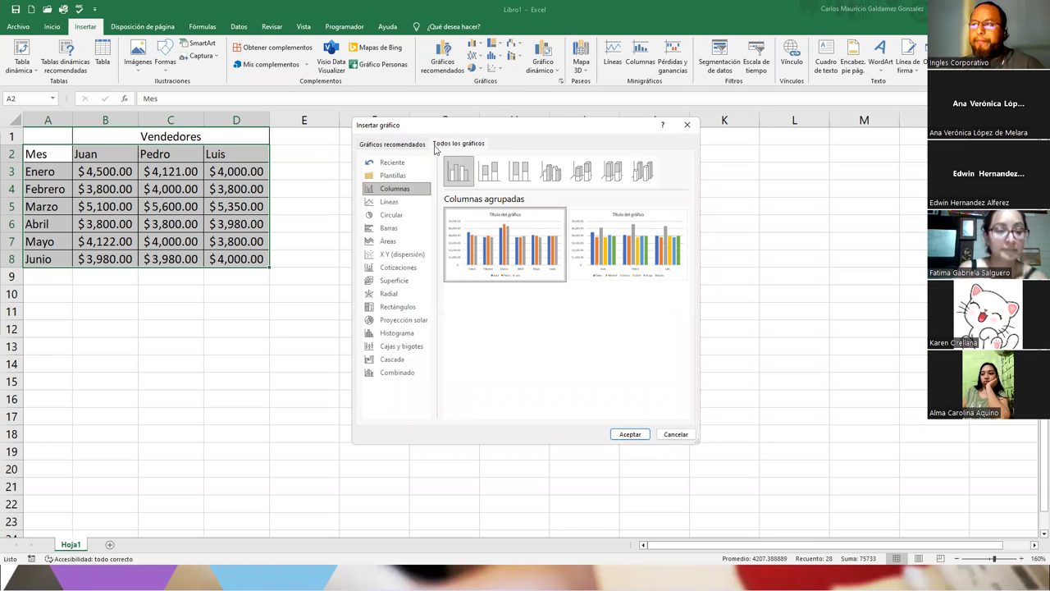
{"action": "left_click", "coordinate": [687, 124]}
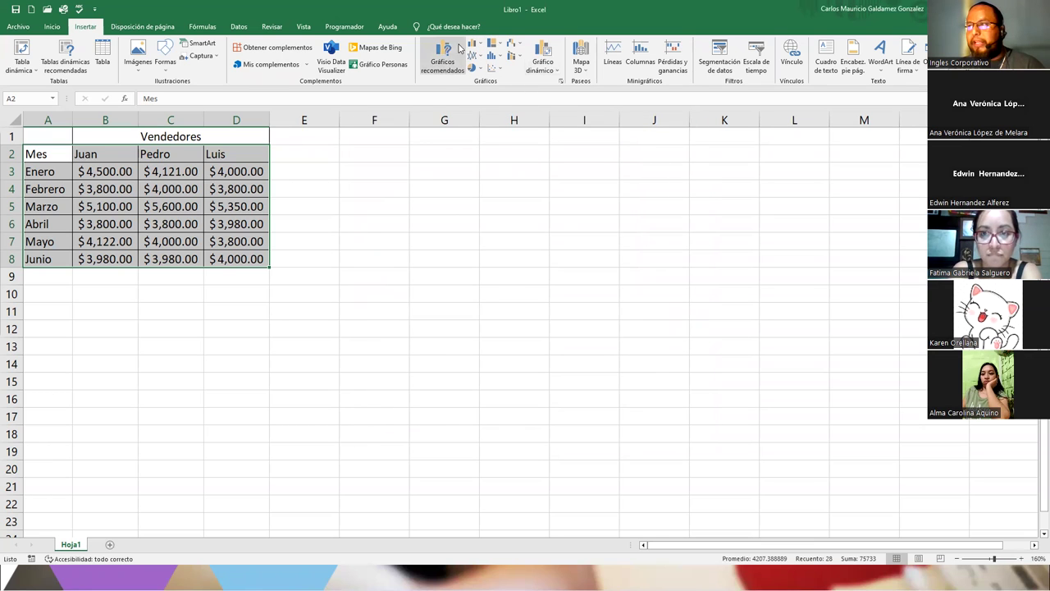
Step: Compare the stacked, 100% stacked and 3D column chart variants for the sales table, and insert the 3D clustered column chart
{"action": "left_click", "coordinate": [443, 63]}
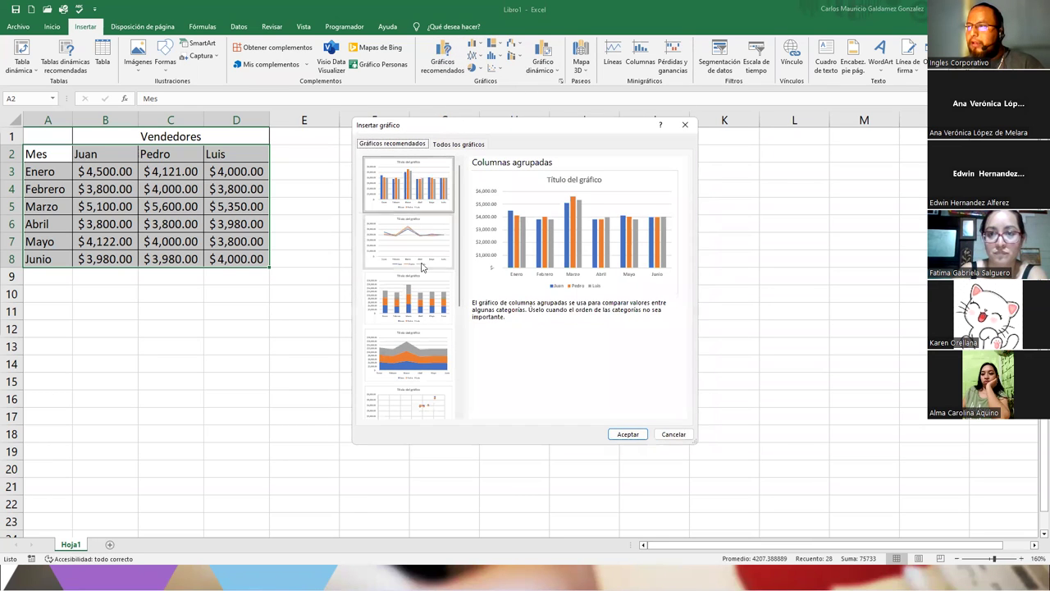
{"action": "left_click", "coordinate": [453, 145]}
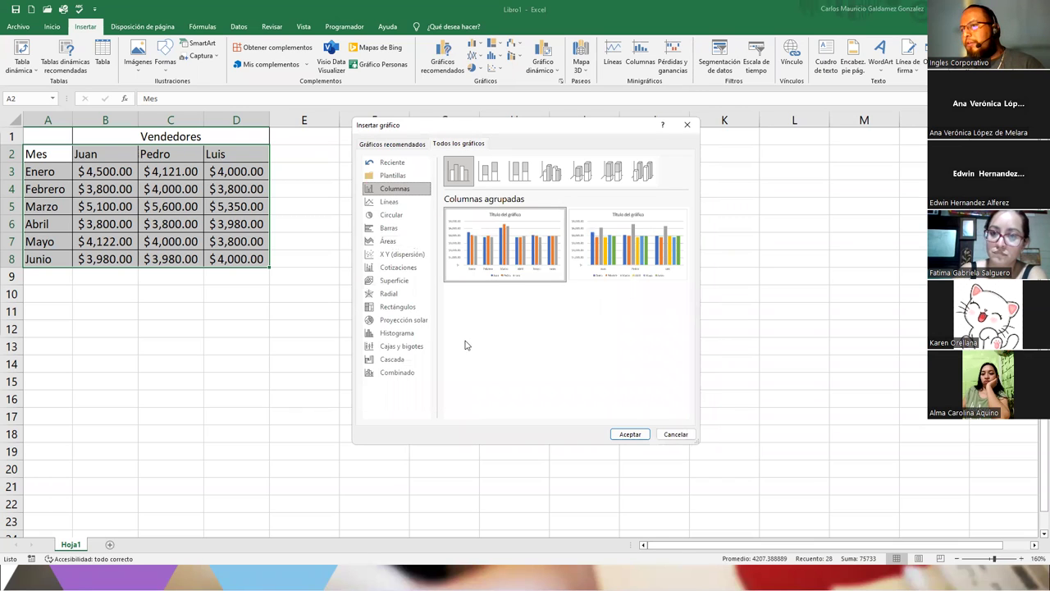
{"action": "left_click", "coordinate": [488, 180]}
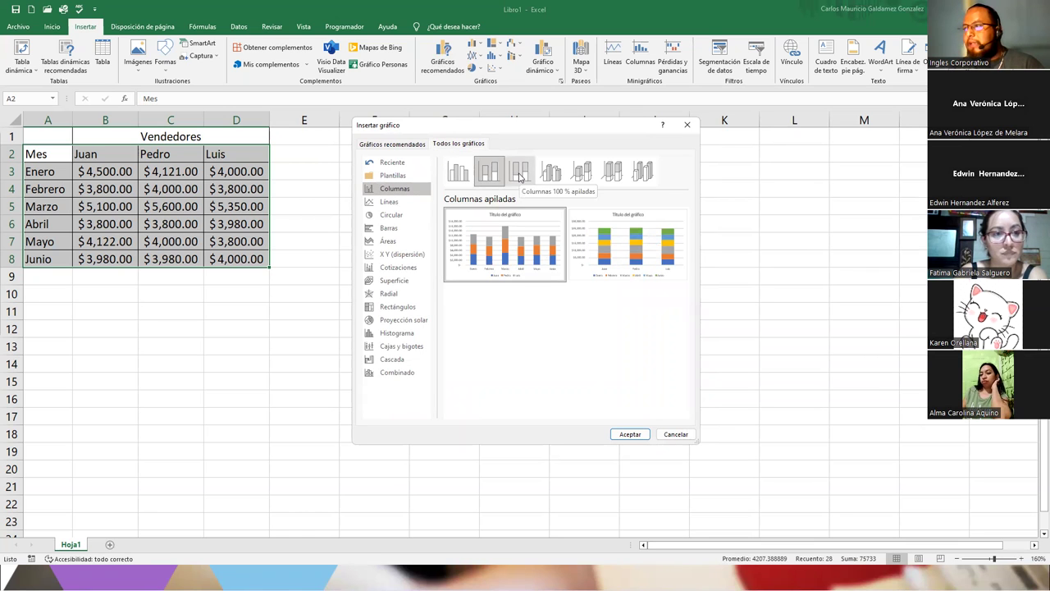
{"action": "mouse_move", "coordinate": [519, 254]}
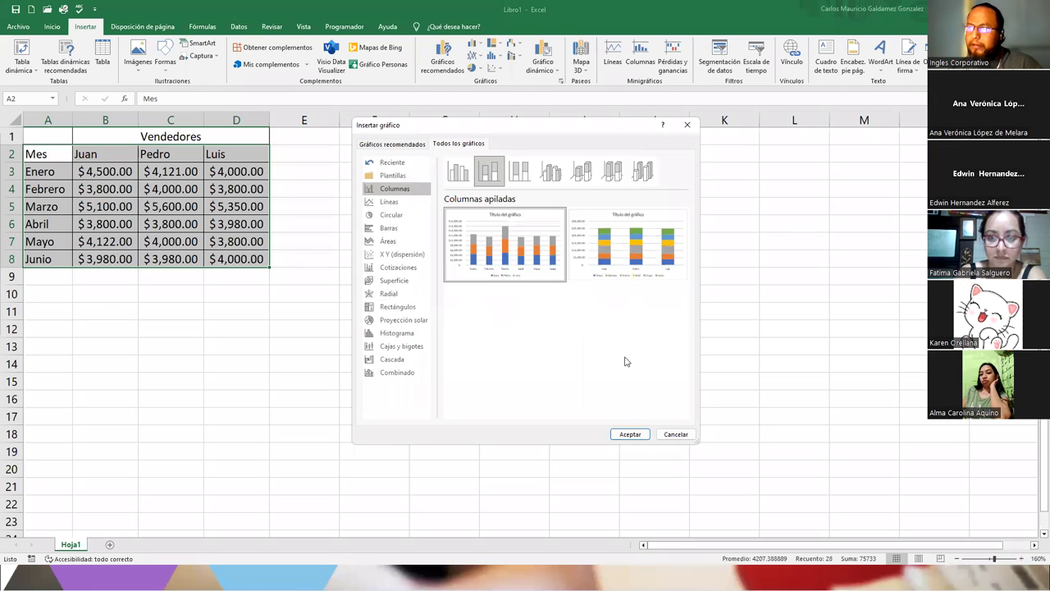
{"action": "mouse_move", "coordinate": [644, 252]}
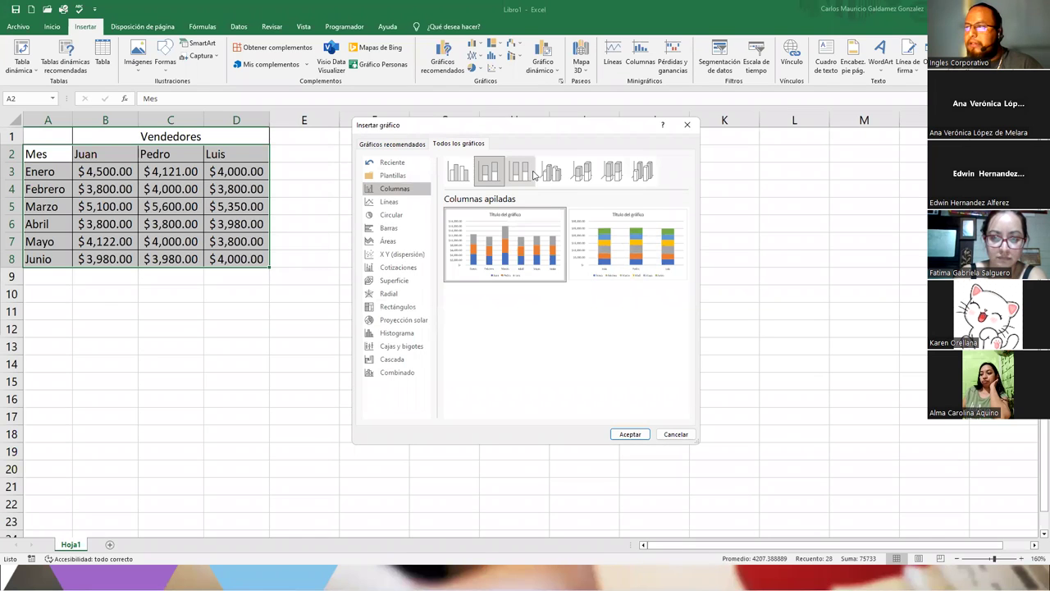
{"action": "left_click", "coordinate": [519, 176]}
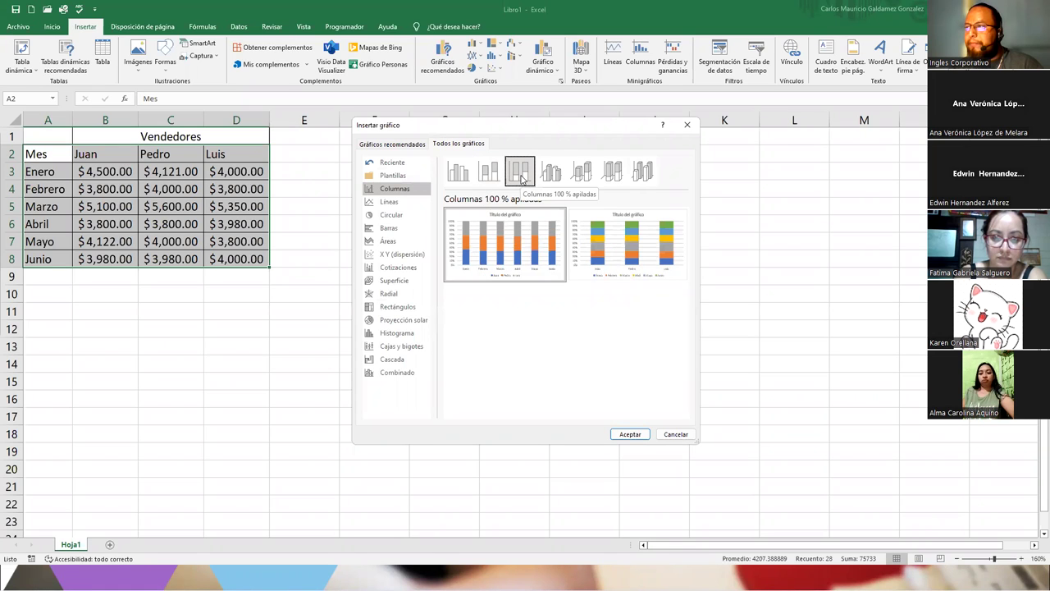
{"action": "left_click", "coordinate": [555, 176]}
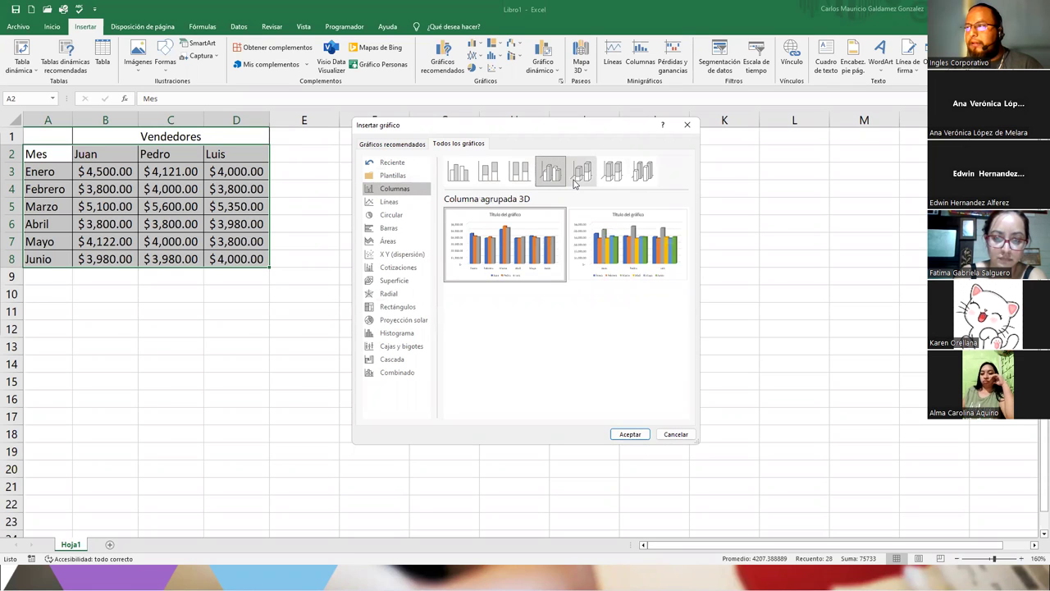
{"action": "left_click", "coordinate": [576, 182]}
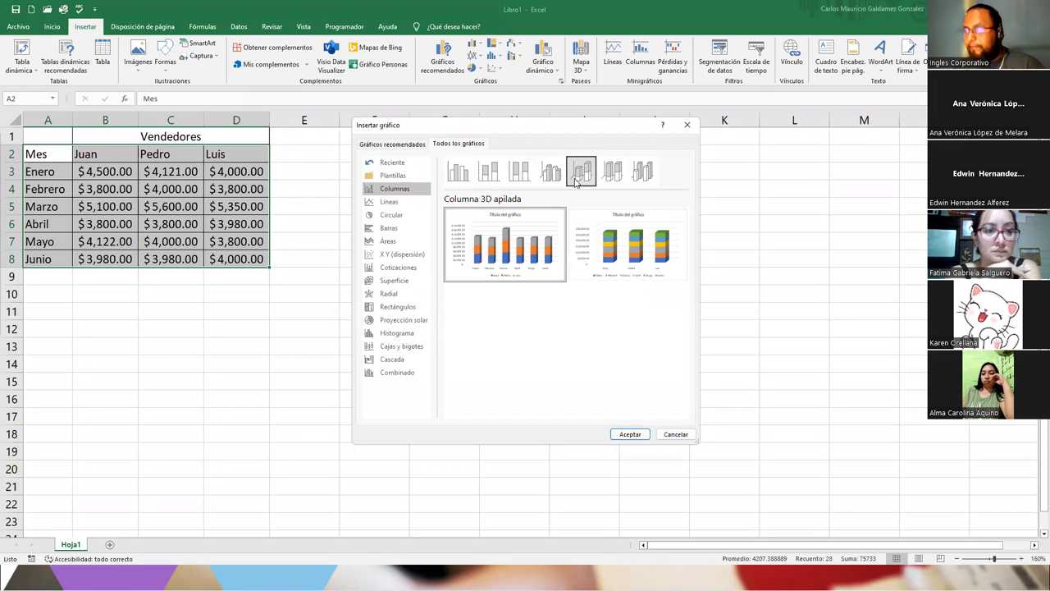
{"action": "left_click", "coordinate": [643, 172]}
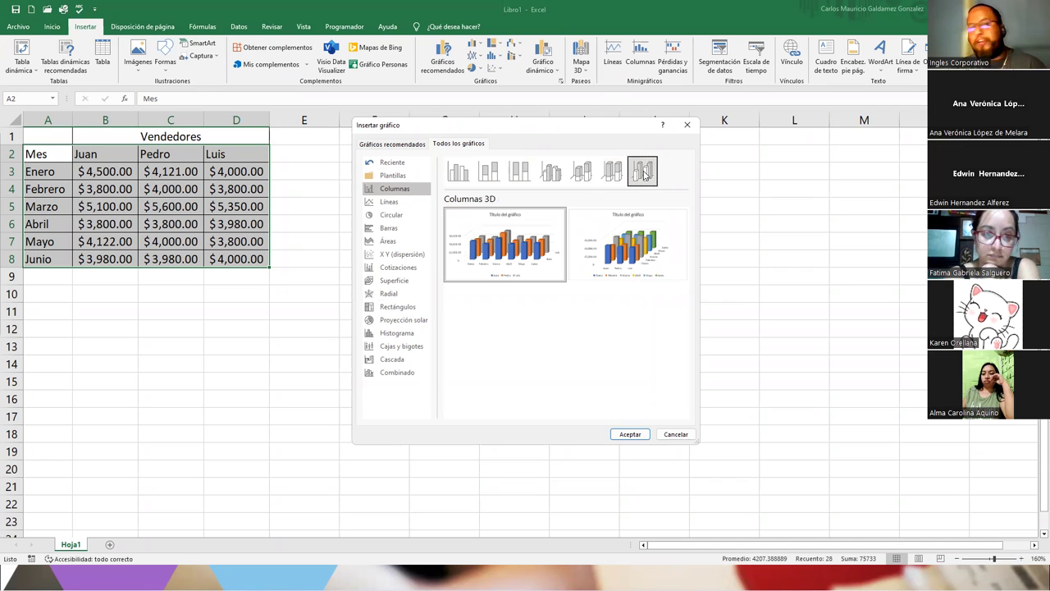
{"action": "left_click", "coordinate": [553, 179]}
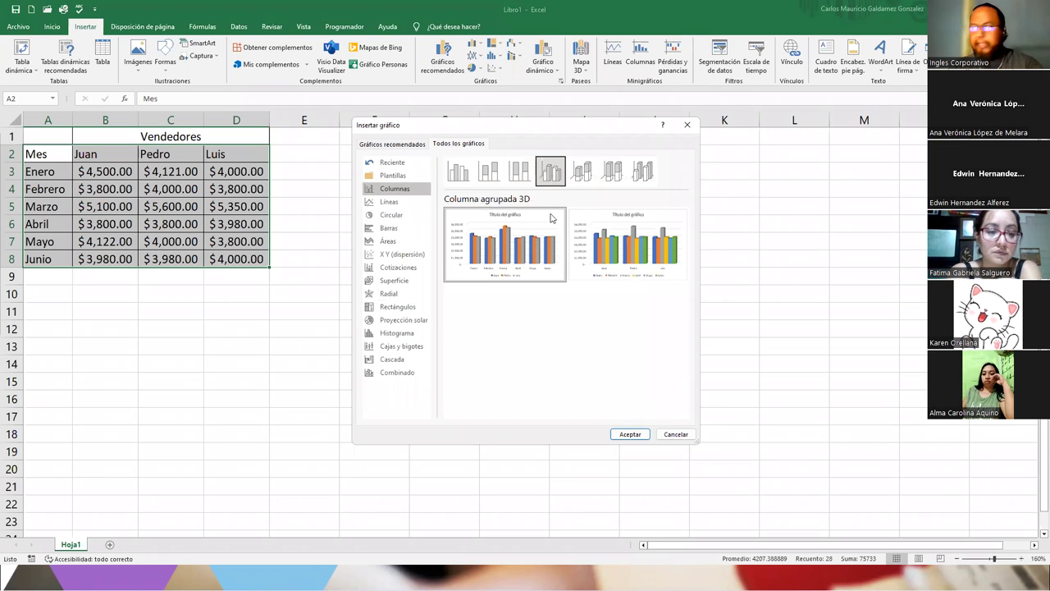
{"action": "left_click", "coordinate": [624, 436]}
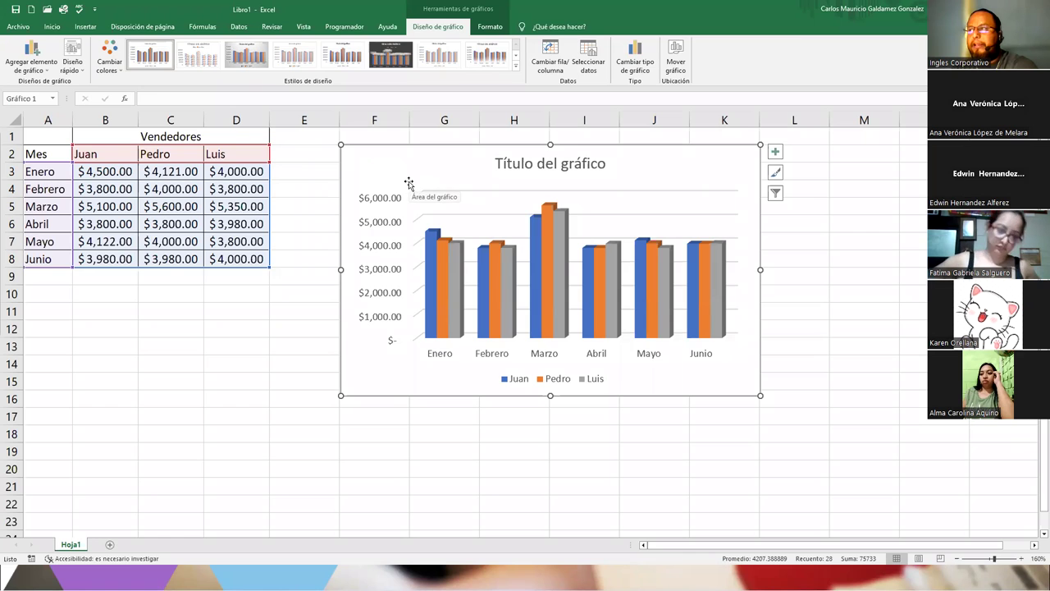
Step: Delete the chart, select the sales values in B3:D8, and undo the chart's deletion
{"action": "key", "text": "Delete"}
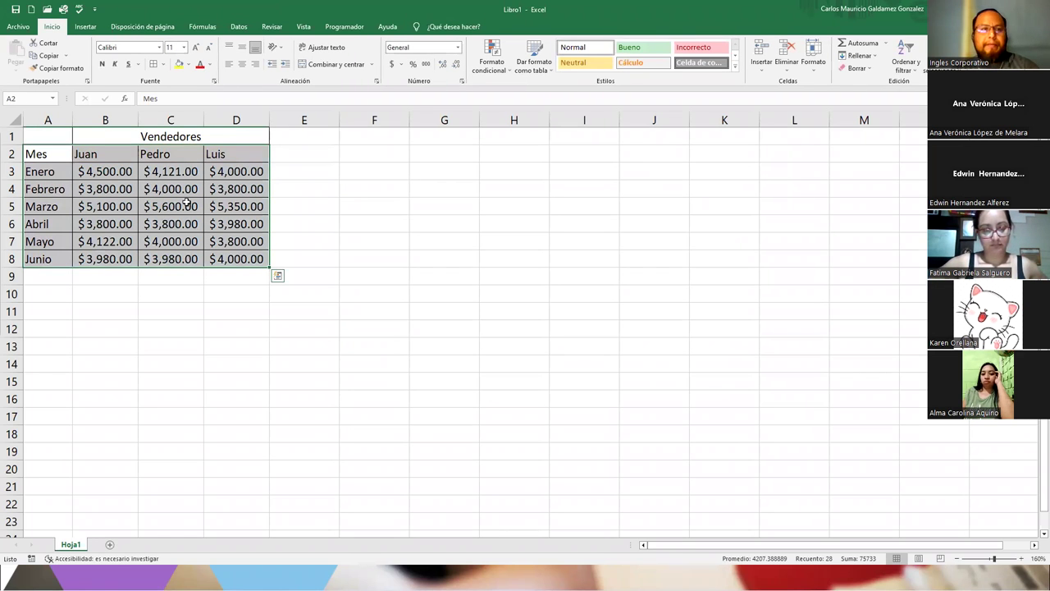
{"action": "left_click_drag", "start_coordinate": [115, 173], "coordinate": [216, 261]}
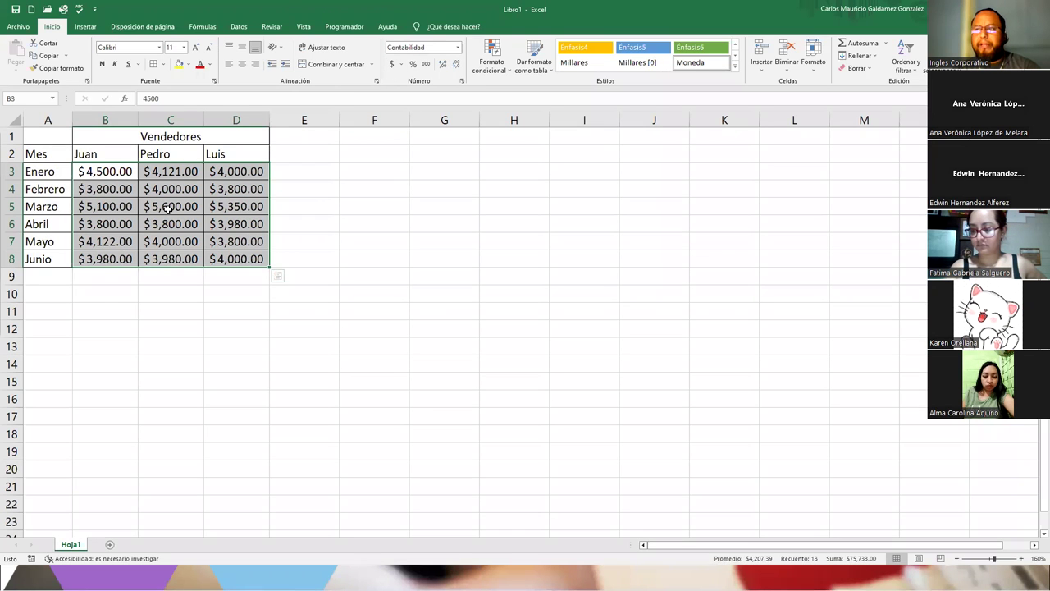
{"action": "left_click", "coordinate": [169, 208]}
{"action": "key", "text": "ctrl+z"}
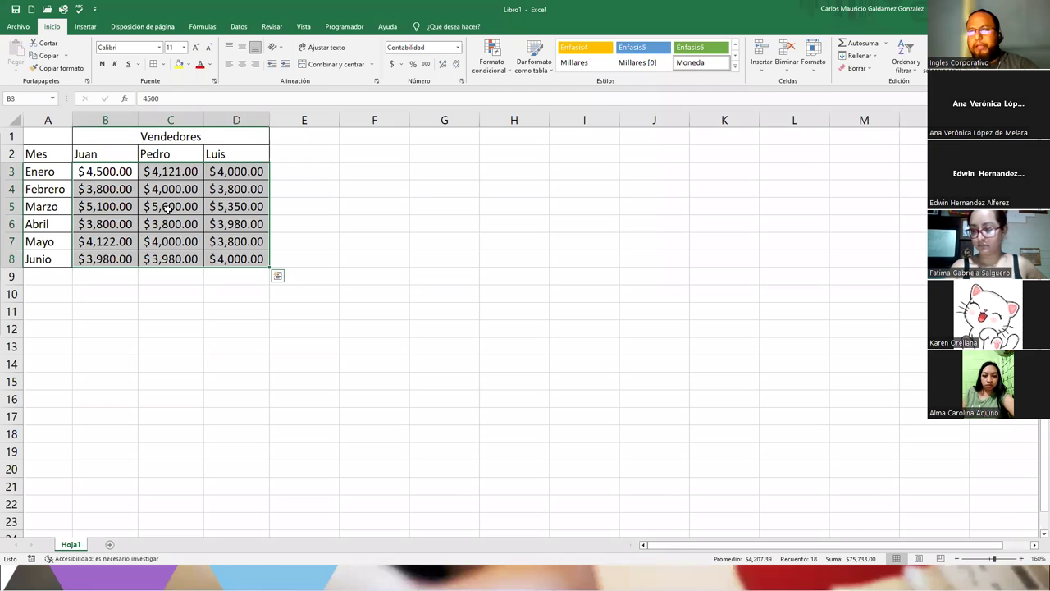
{"action": "key", "text": "alt+F1"}
{"action": "left_click_drag", "start_coordinate": [421, 164], "coordinate": [421, 164]}
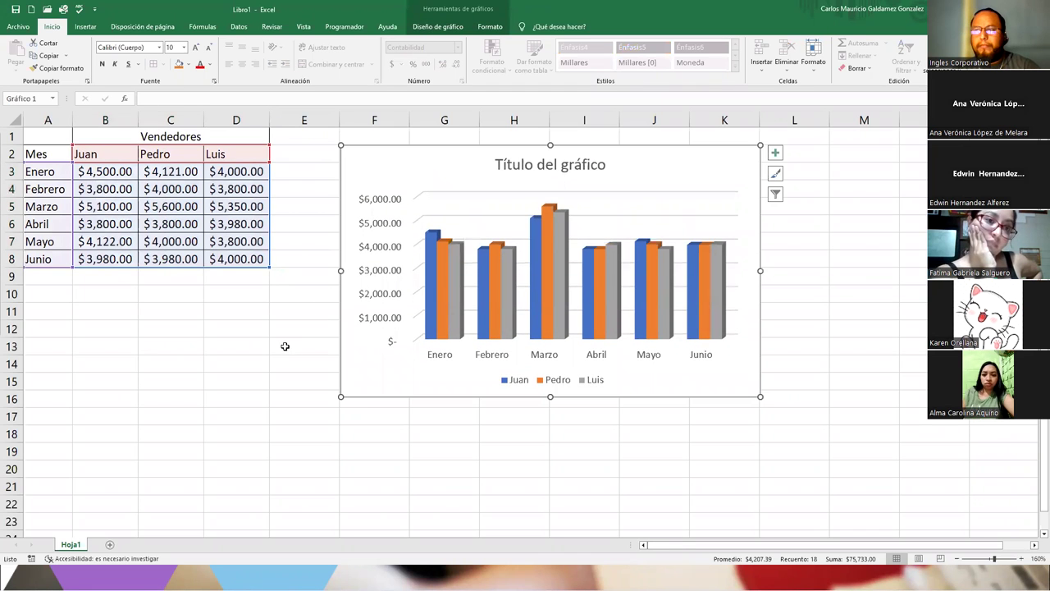
Step: Examine the source ranges highlighted in the table by alternately selecting and deselecting the chart
{"action": "left_click", "coordinate": [205, 361]}
{"action": "left_click", "coordinate": [383, 155]}
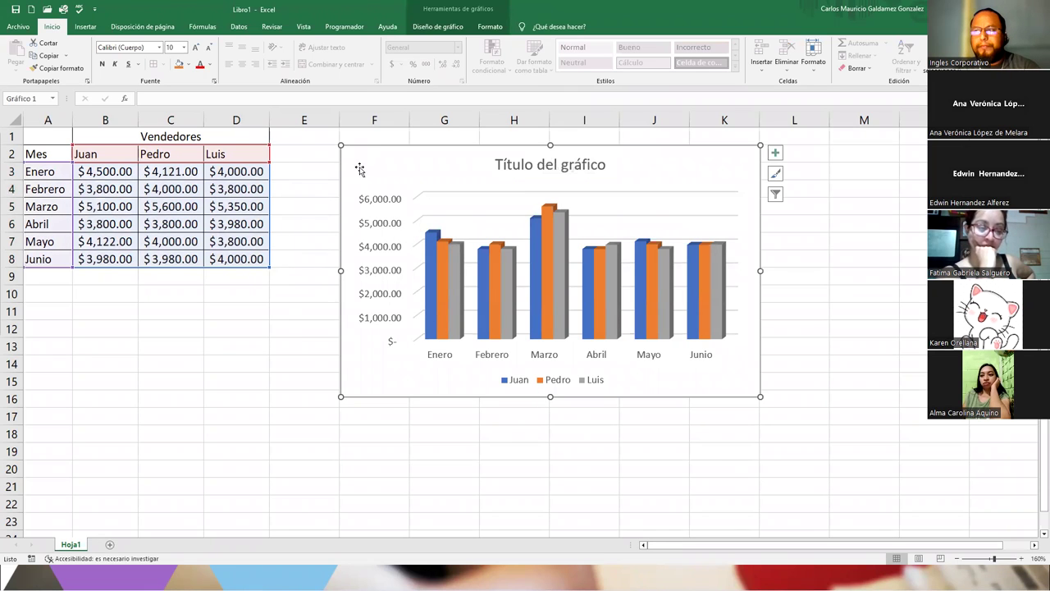
{"action": "left_click", "coordinate": [282, 325]}
{"action": "left_click", "coordinate": [359, 172]}
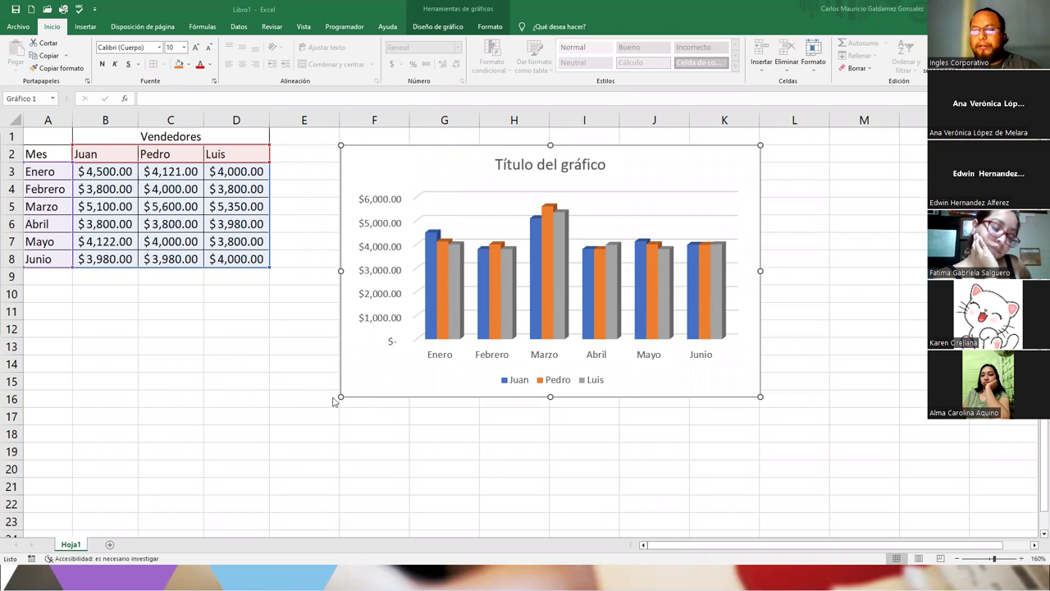
{"action": "left_click", "coordinate": [225, 347]}
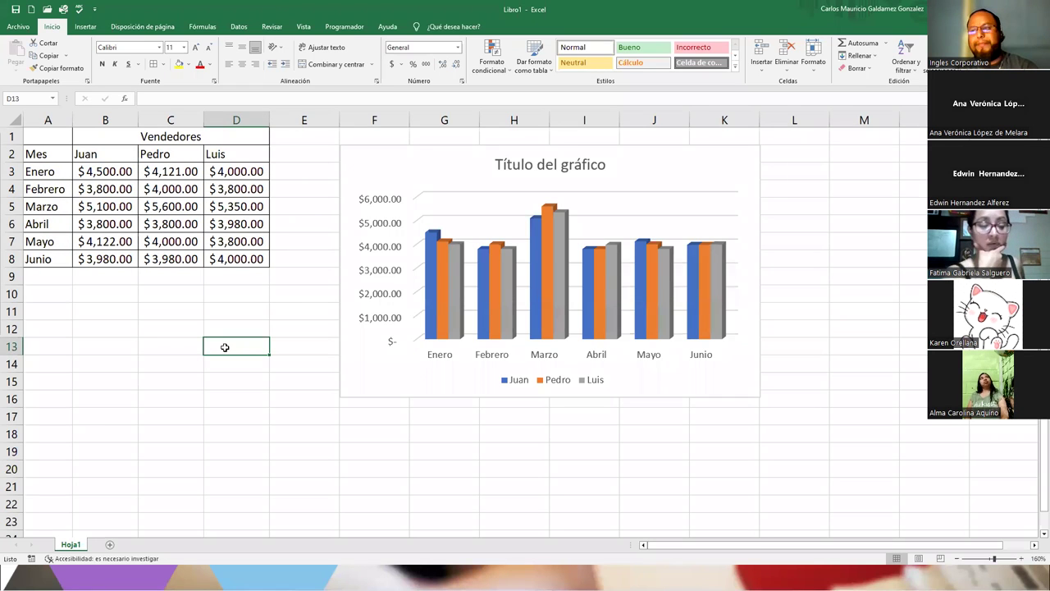
{"action": "left_click", "coordinate": [176, 330]}
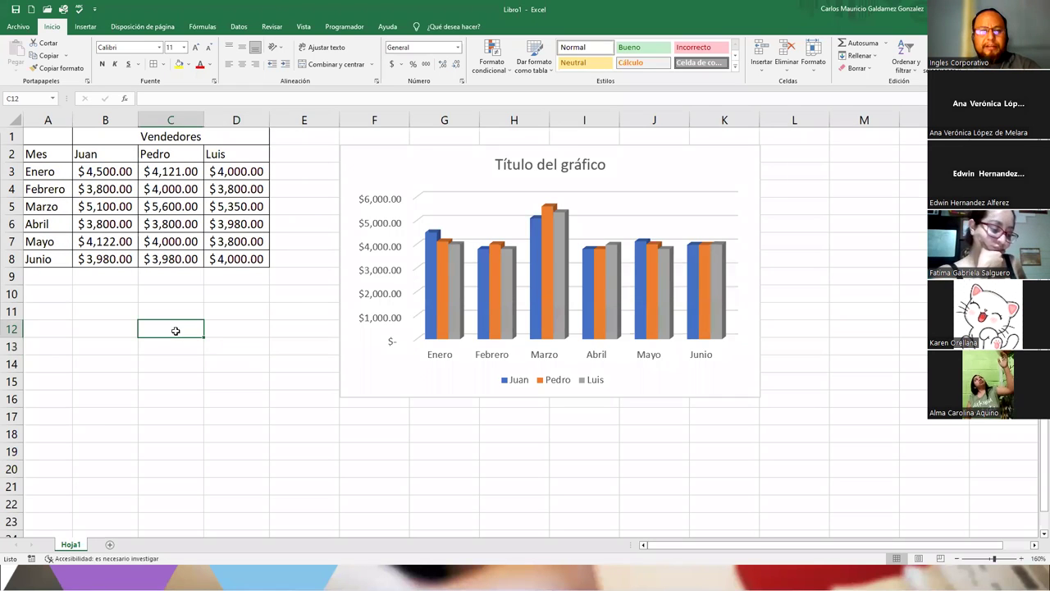
{"action": "left_click", "coordinate": [229, 333]}
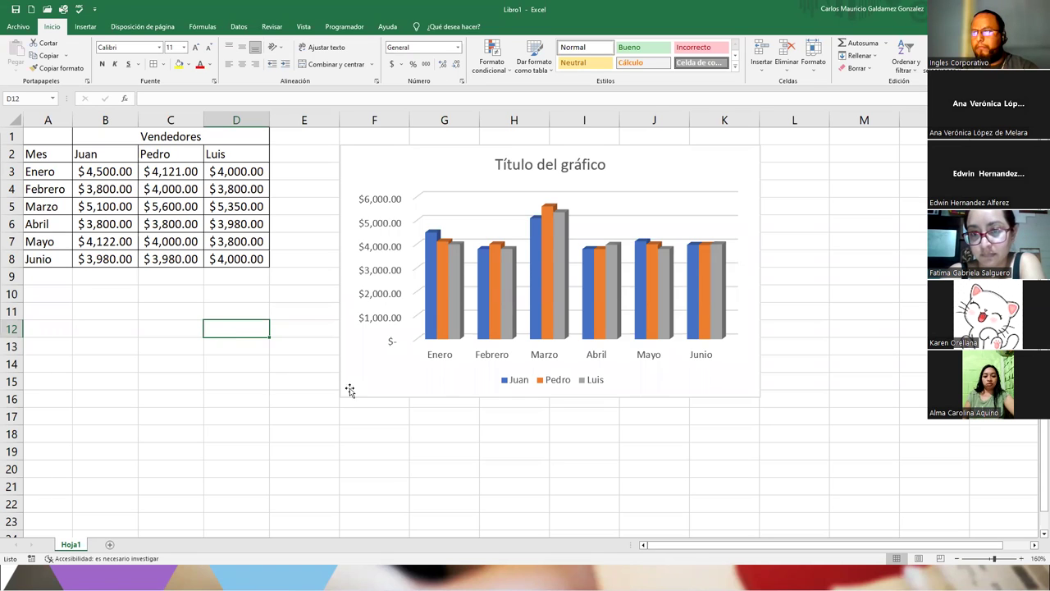
{"action": "left_click", "coordinate": [367, 367]}
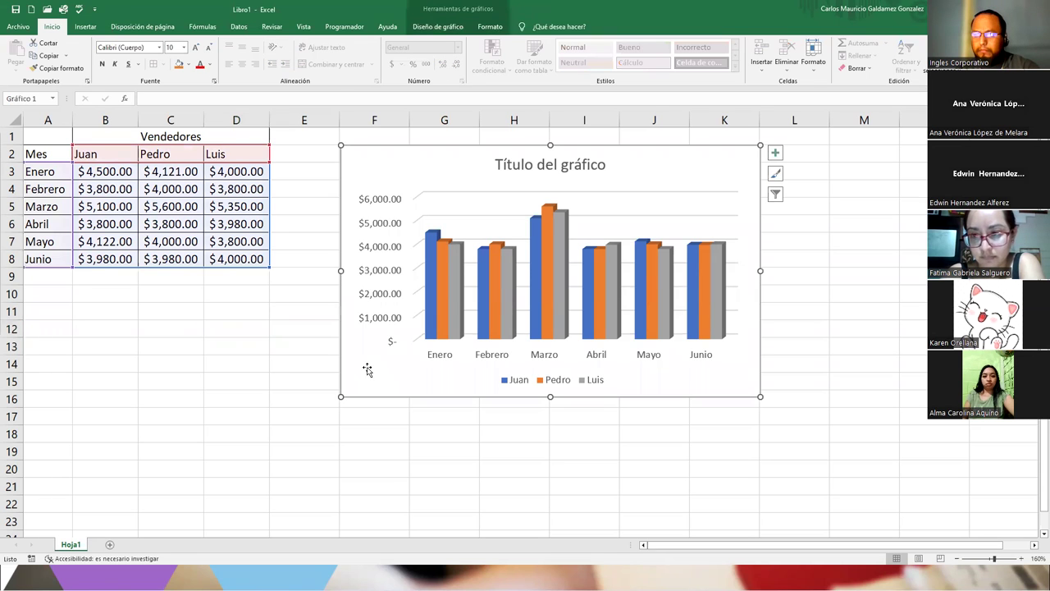
{"action": "left_click", "coordinate": [178, 337]}
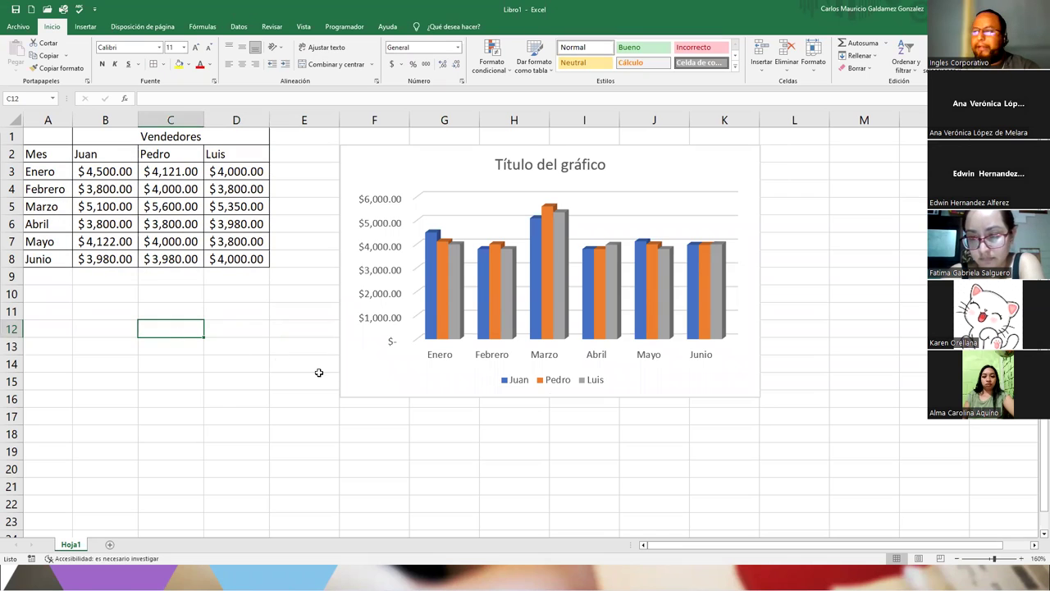
{"action": "left_click", "coordinate": [213, 406]}
{"action": "left_click", "coordinate": [366, 391]}
{"action": "left_click", "coordinate": [241, 399]}
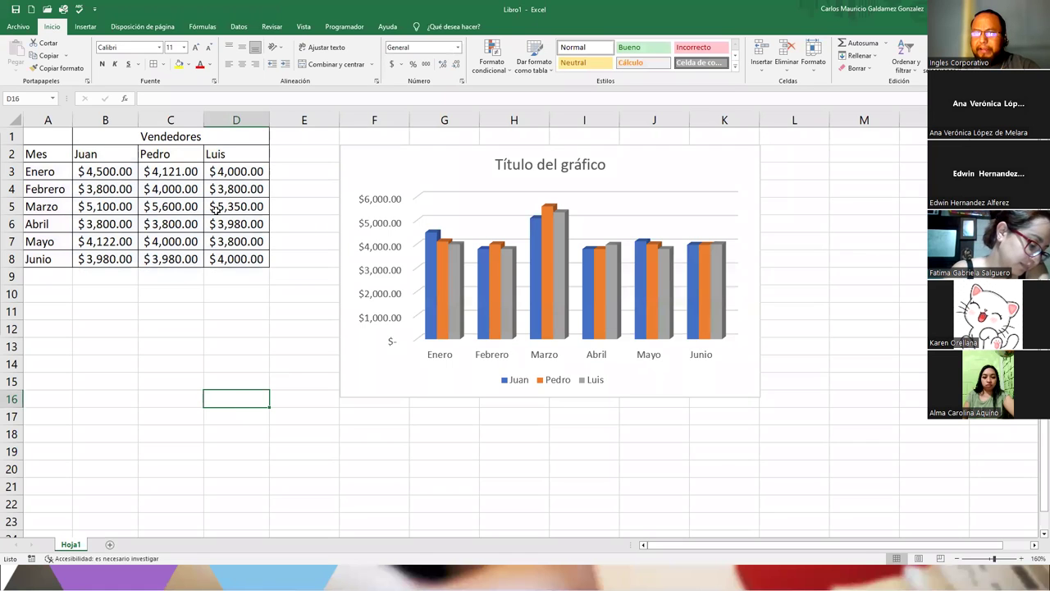
Step: Move the chart up so its top edge meets the start of row 1, and deselect it
{"action": "left_click", "coordinate": [356, 175]}
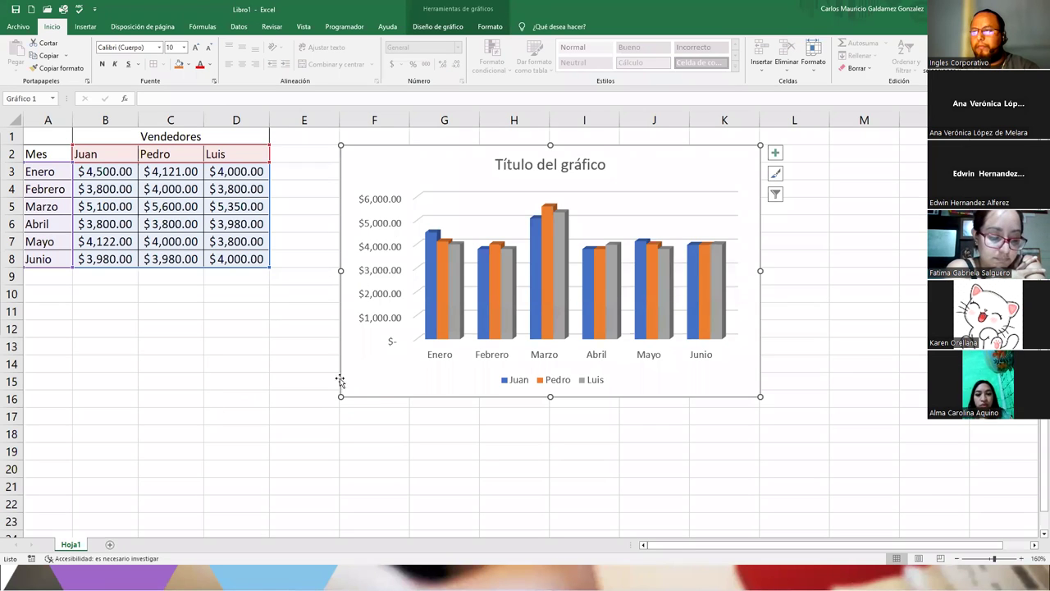
{"action": "left_click_drag", "start_coordinate": [386, 172], "coordinate": [389, 157]}
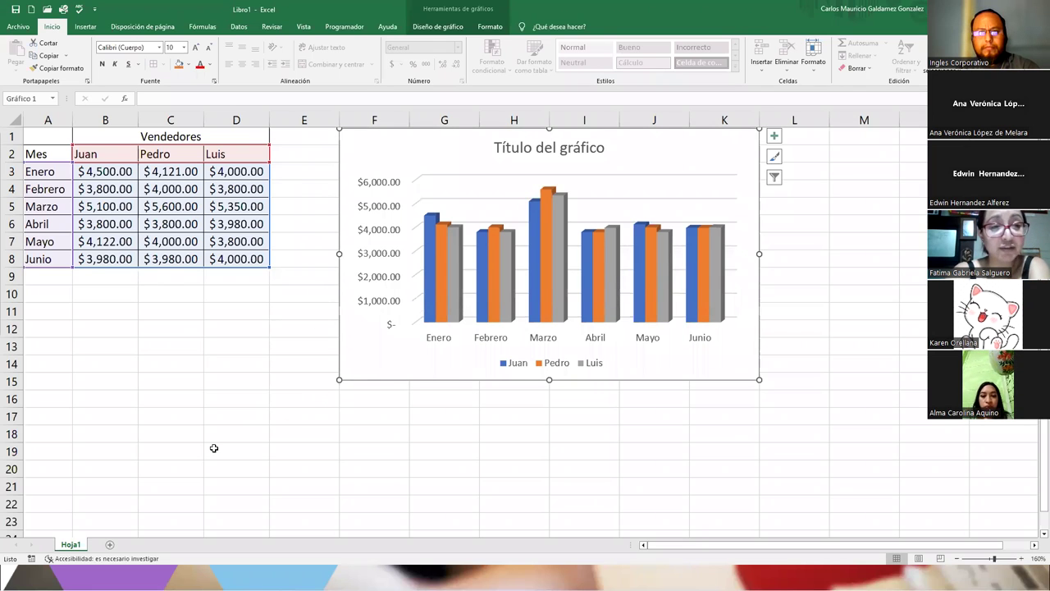
{"action": "left_click", "coordinate": [192, 361]}
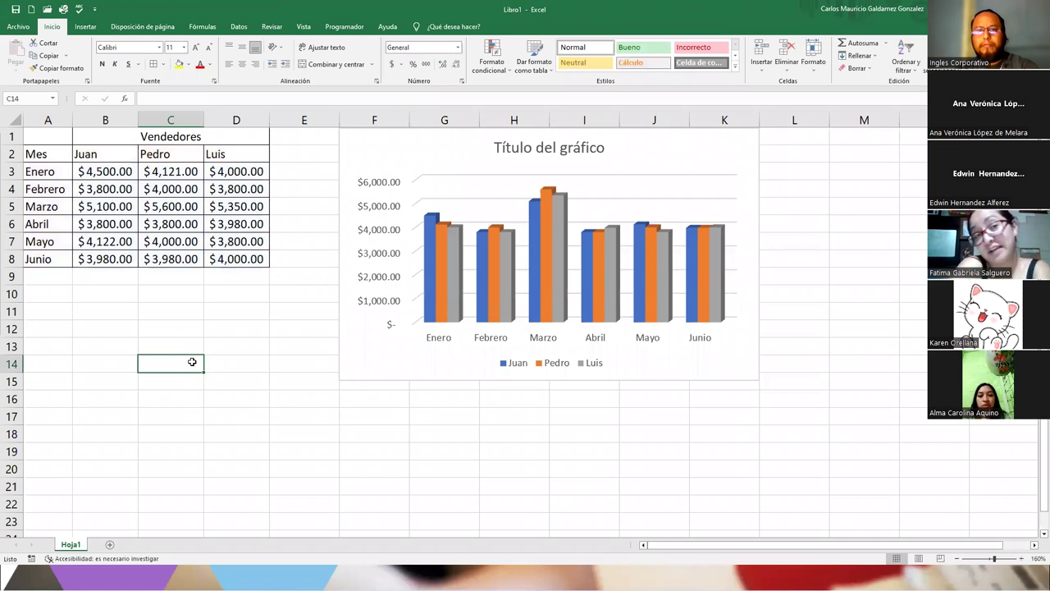
Step: Enlarge the chart from its lower-left corner so it extends across column E and down to row 17
{"action": "left_click", "coordinate": [376, 154]}
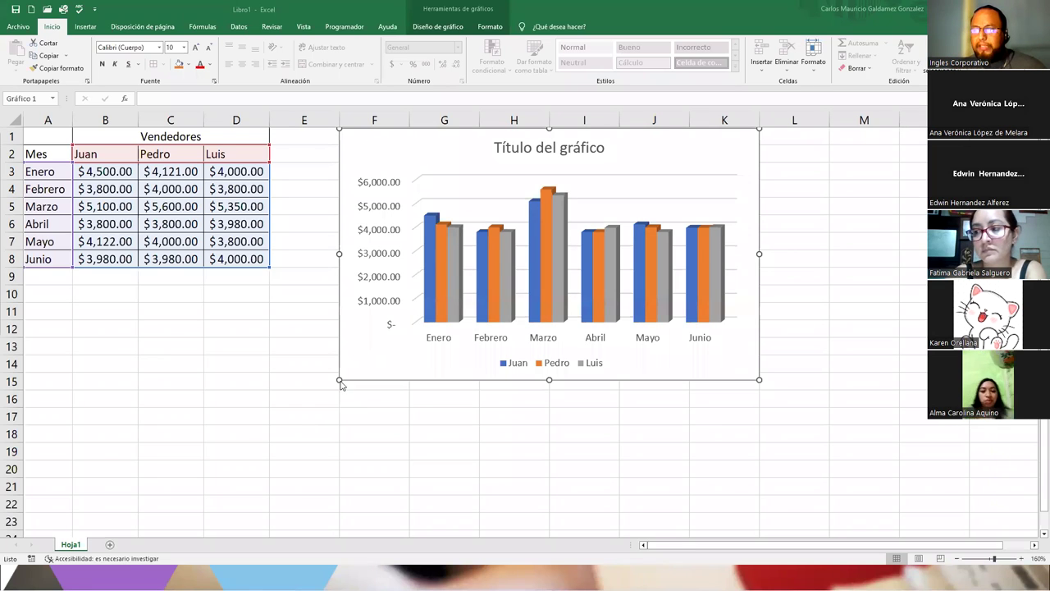
{"action": "left_click", "coordinate": [374, 434]}
{"action": "left_click", "coordinate": [347, 382]}
{"action": "left_click", "coordinate": [331, 380]}
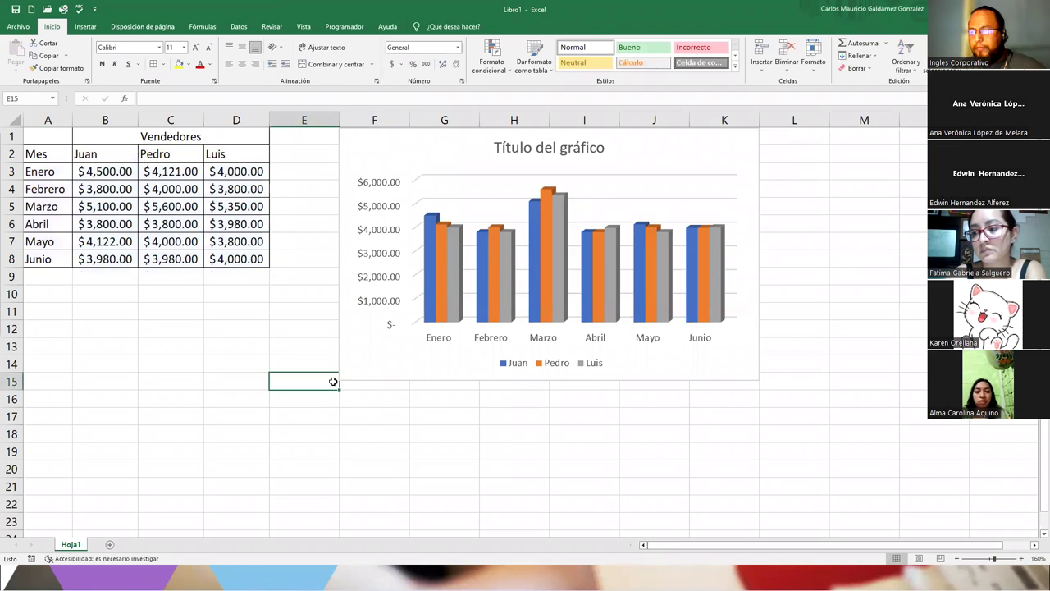
{"action": "left_click_drag", "start_coordinate": [343, 378], "coordinate": [271, 419]}
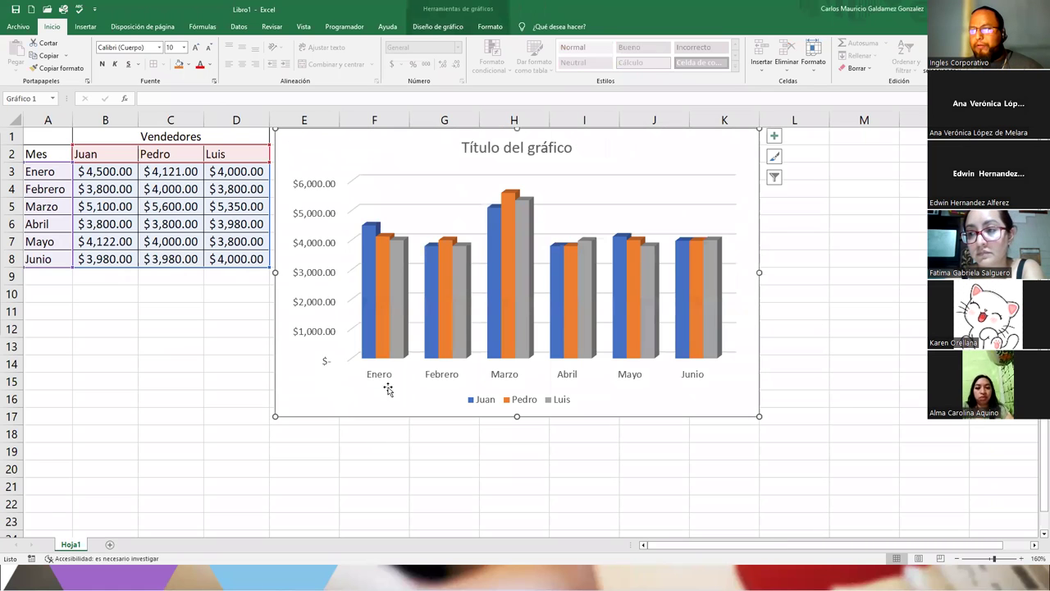
Step: Shift the chart to span columns F to L, make it slightly smaller, and deselect it
{"action": "left_click", "coordinate": [290, 473]}
{"action": "left_click", "coordinate": [382, 141]}
{"action": "left_click_drag", "start_coordinate": [303, 403], "coordinate": [339, 411]}
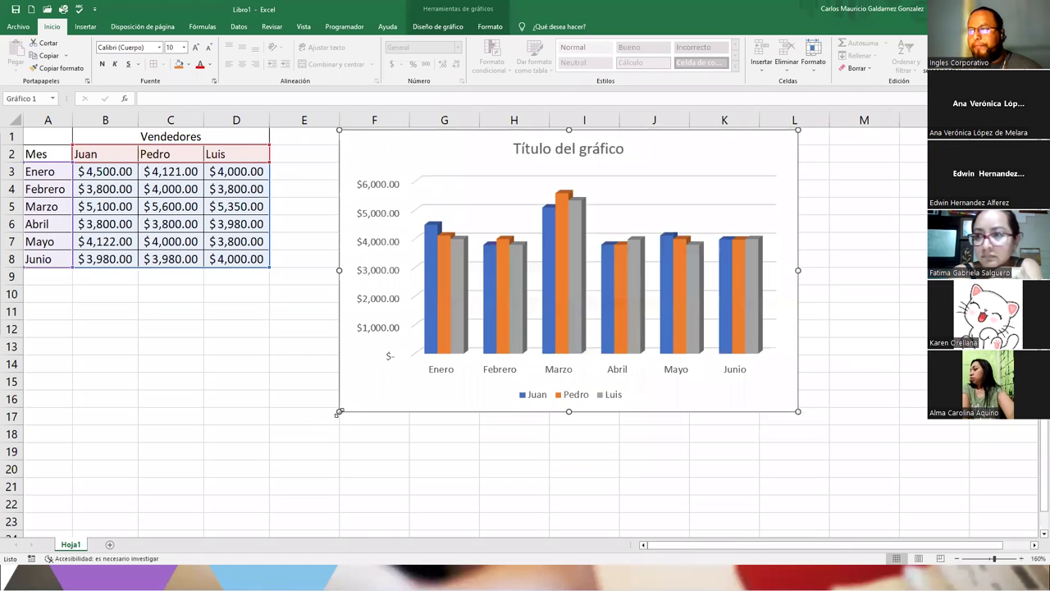
{"action": "left_click", "coordinate": [414, 480]}
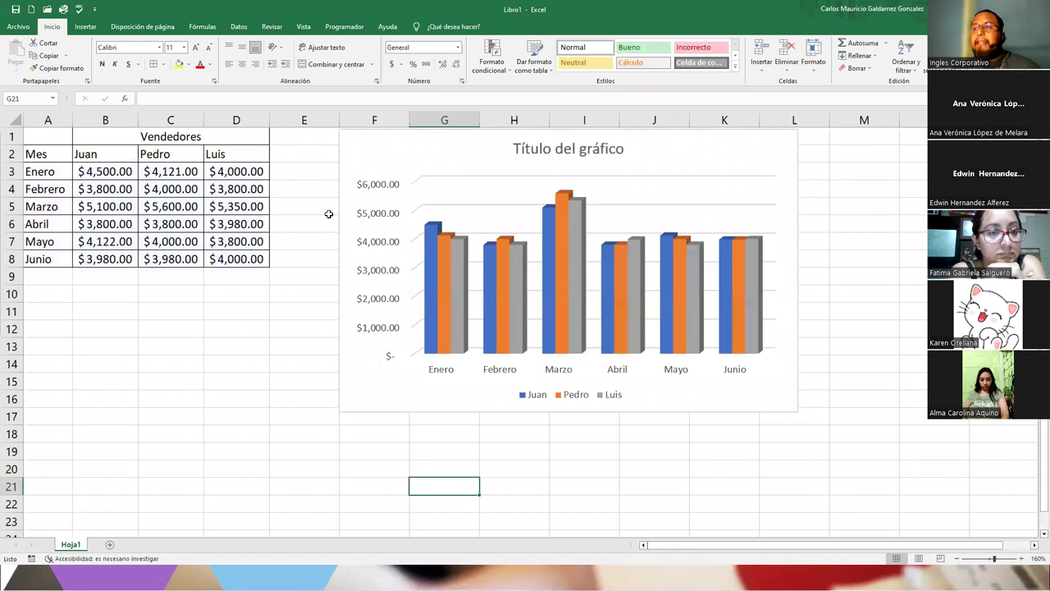
Step: Set the first seller's Enero sales in B3 to 0 to test the chart's link to the table
{"action": "left_click_drag", "start_coordinate": [82, 167], "coordinate": [224, 257]}
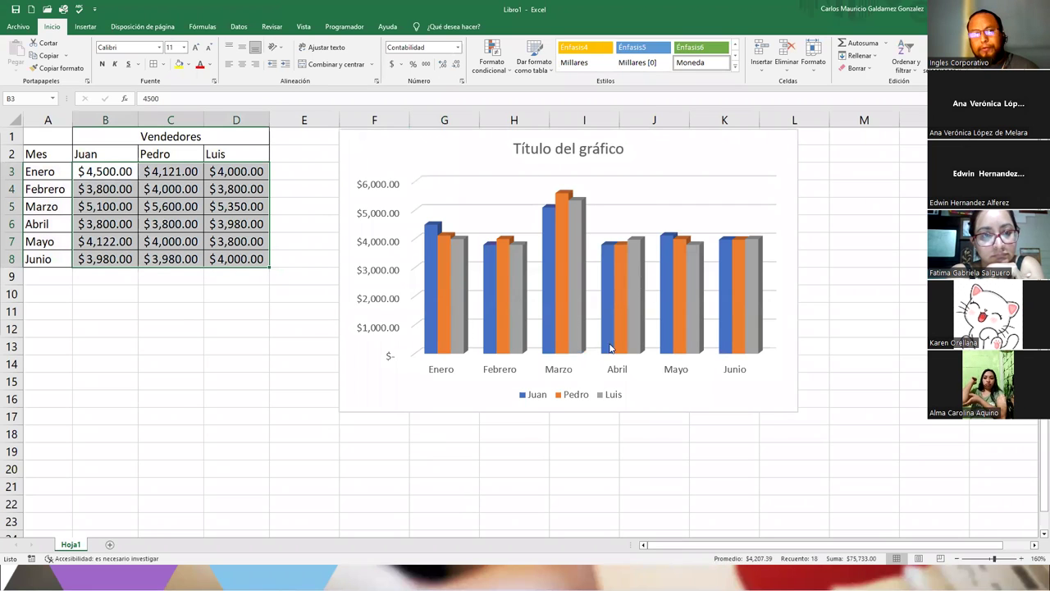
{"action": "left_click", "coordinate": [109, 169]}
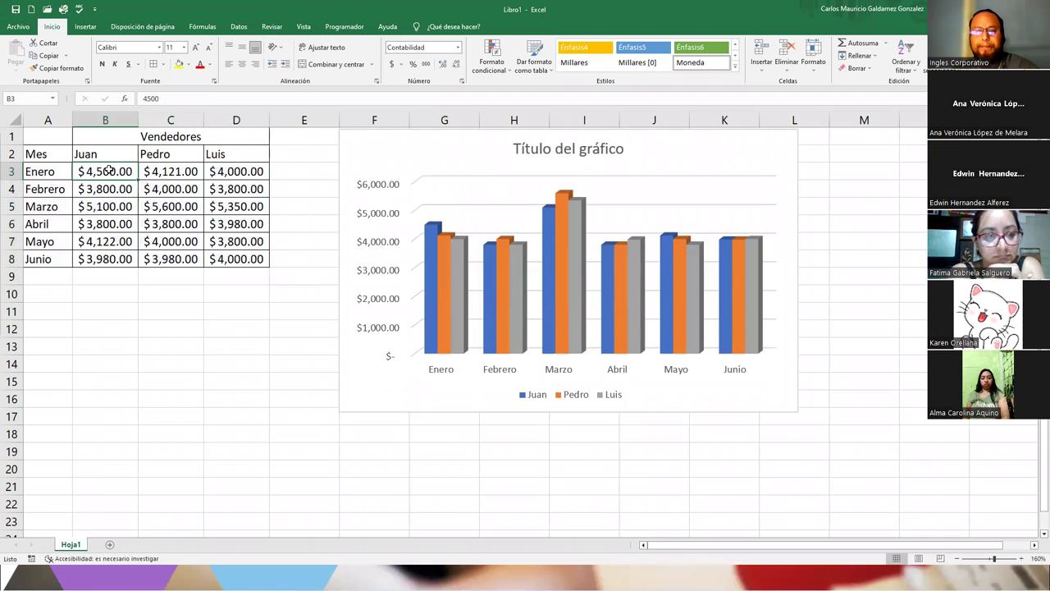
{"action": "type", "text": "0"}
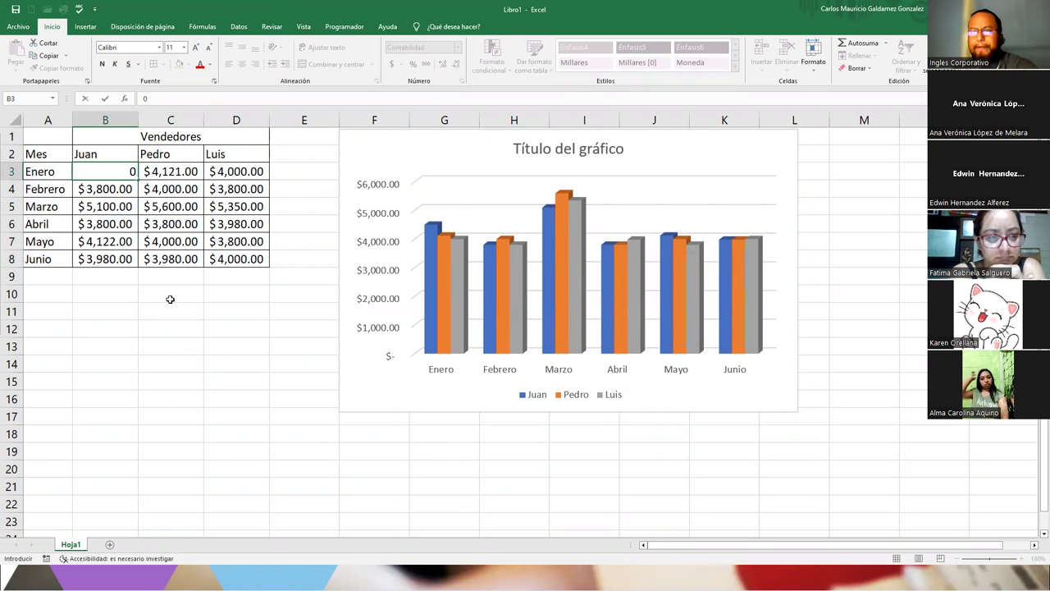
{"action": "key", "text": "Return"}
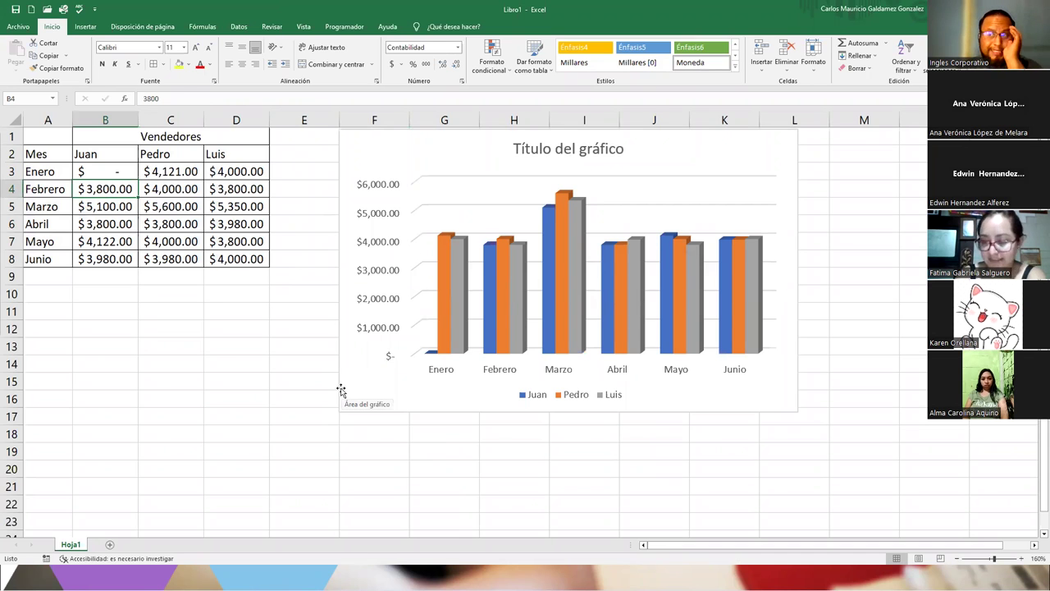
Step: Undo the zero entered for the first seller's Enero sales, check the chart's columns, and deselect the chart
{"action": "left_click", "coordinate": [258, 361]}
{"action": "key", "text": "ctrl+z"}
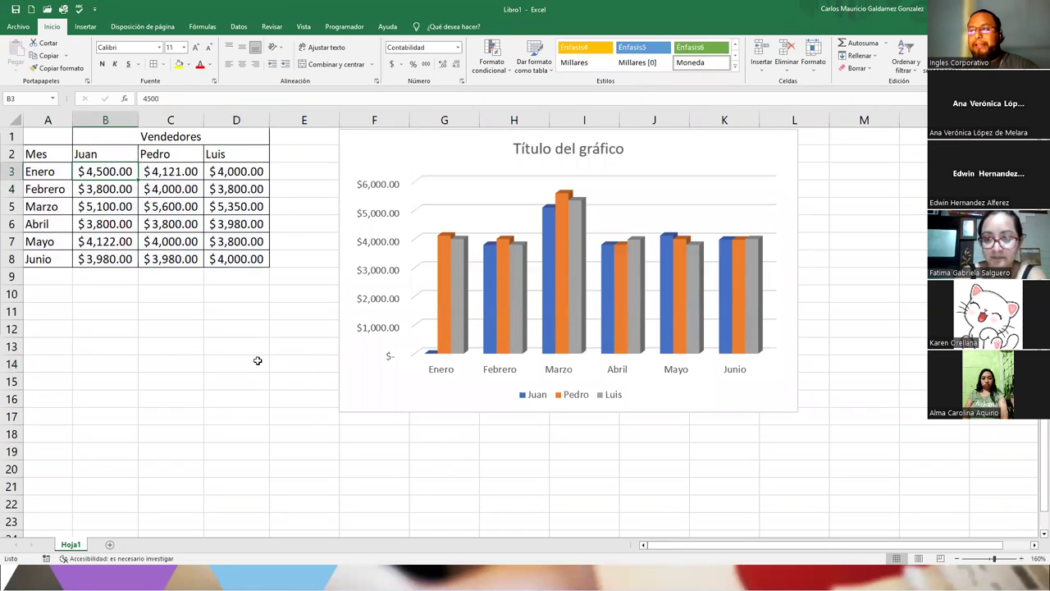
{"action": "left_click", "coordinate": [449, 255]}
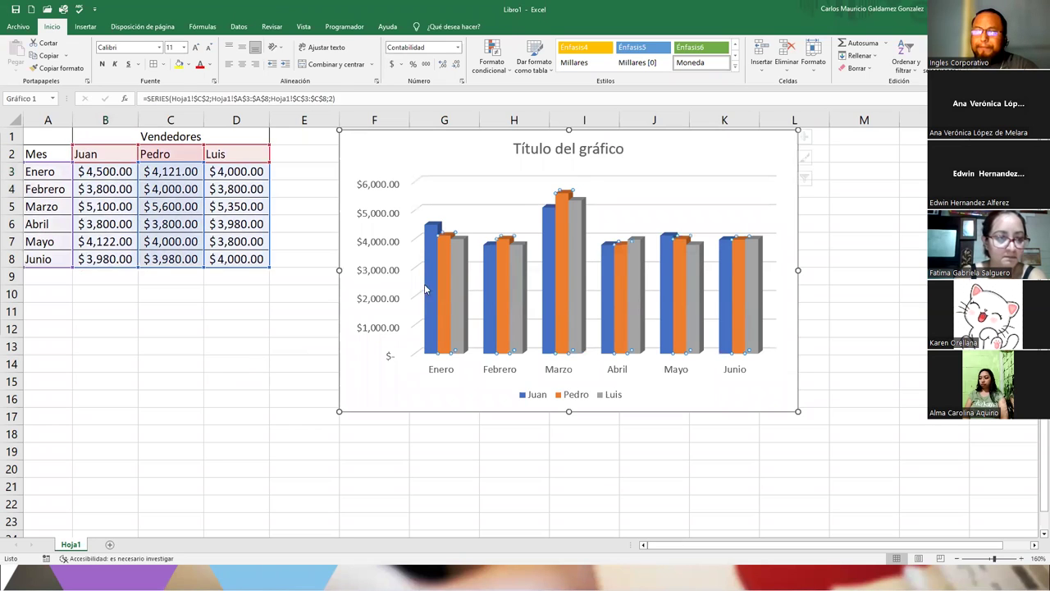
{"action": "left_click", "coordinate": [381, 374]}
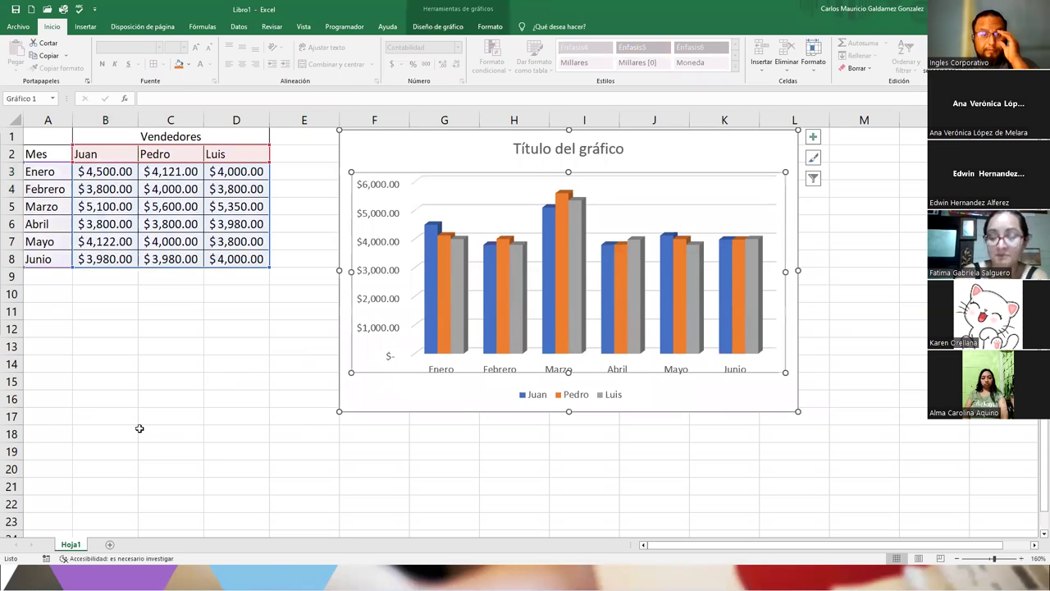
{"action": "left_click", "coordinate": [199, 403]}
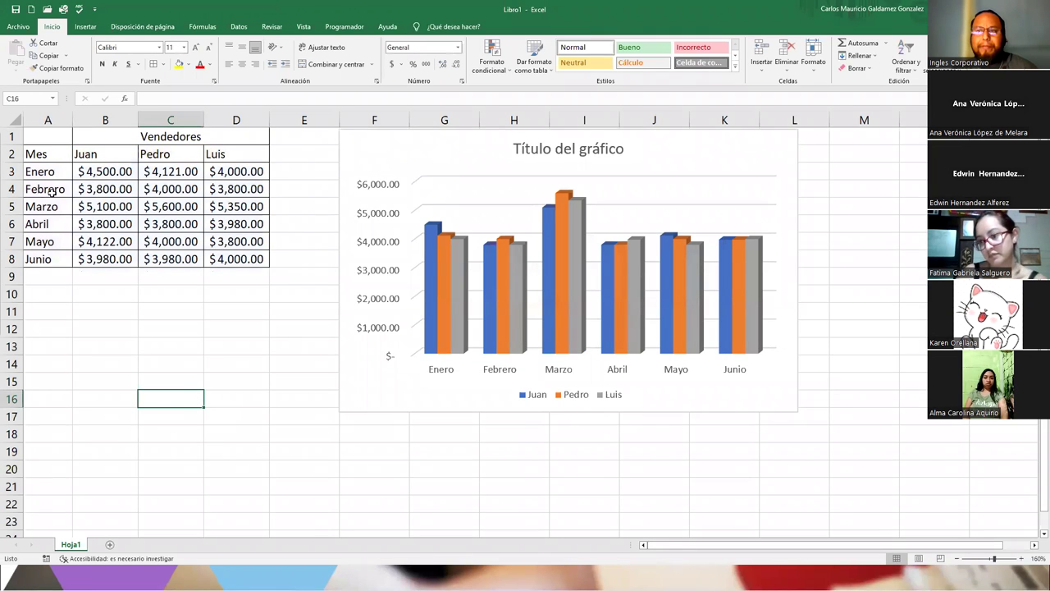
Step: Compare the Enero row of the table with each seller's column series and the legend in the chart
{"action": "left_click_drag", "start_coordinate": [37, 171], "coordinate": [238, 172]}
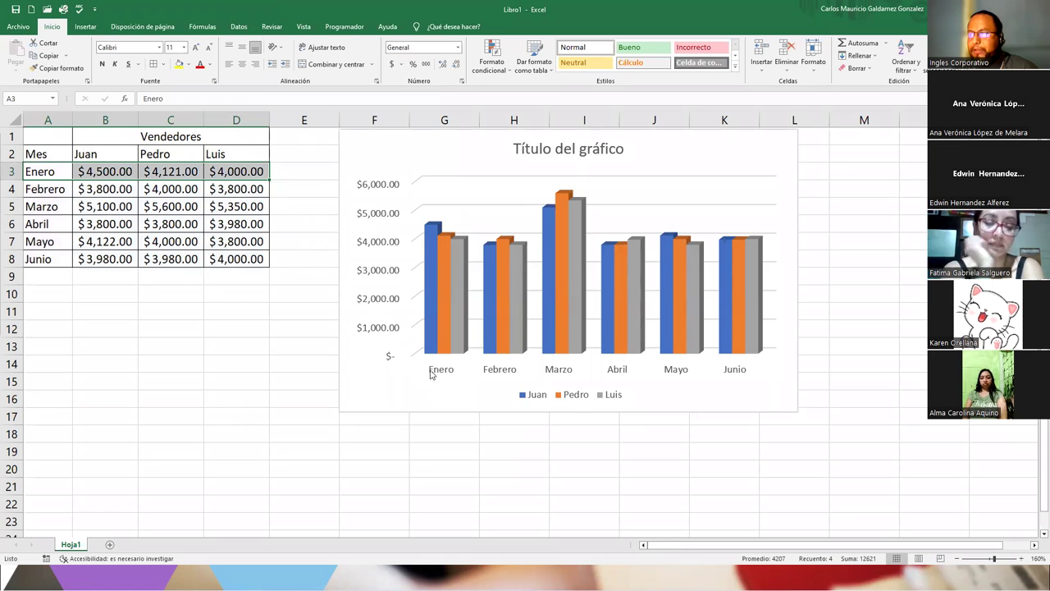
{"action": "left_click", "coordinate": [429, 341]}
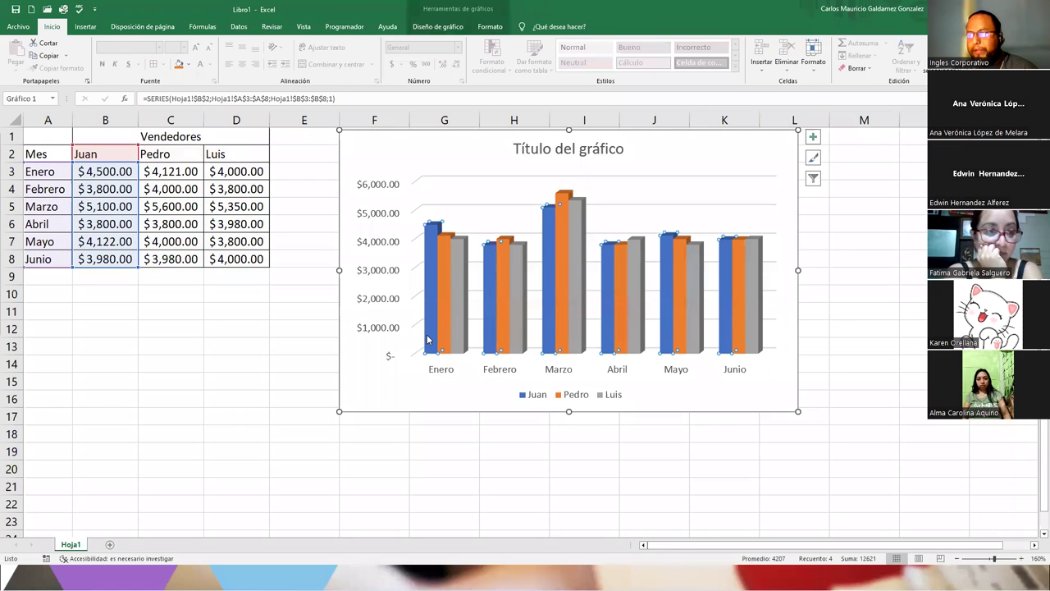
{"action": "left_click", "coordinate": [521, 395]}
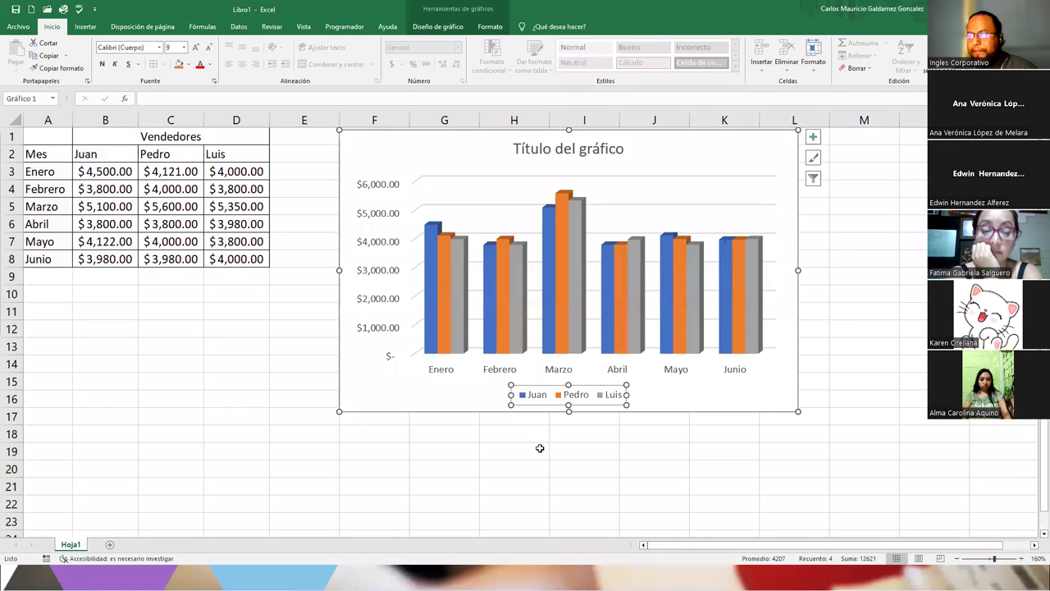
{"action": "left_click", "coordinate": [438, 343]}
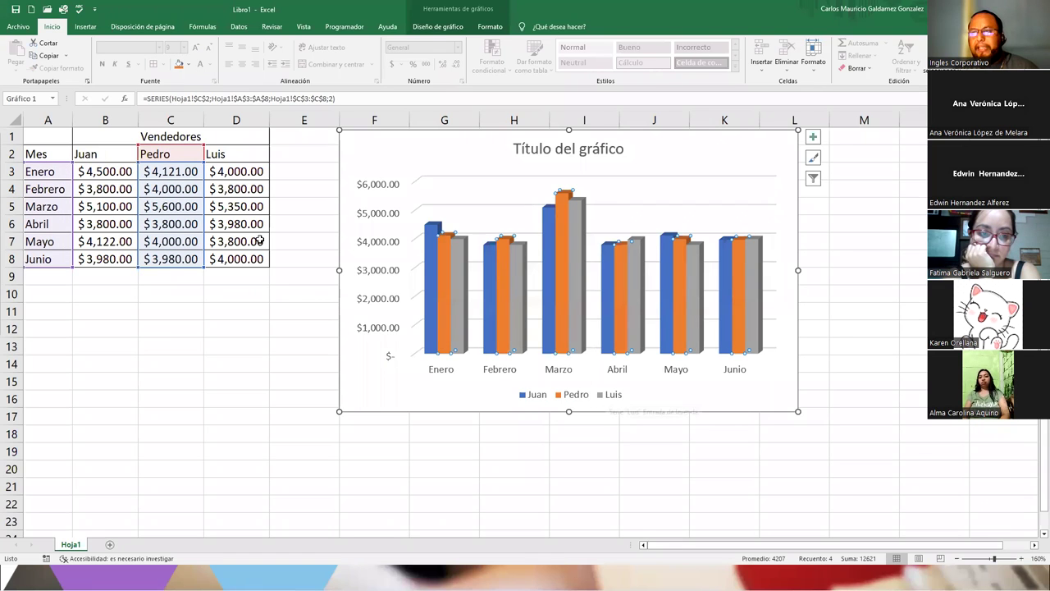
{"action": "left_click", "coordinate": [457, 317]}
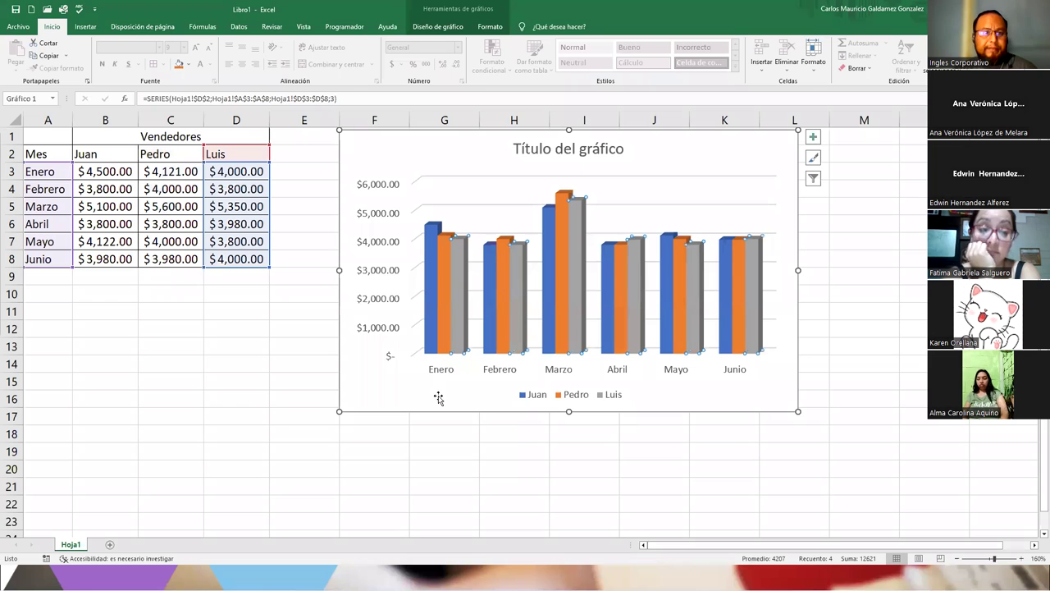
{"action": "left_click", "coordinate": [305, 395]}
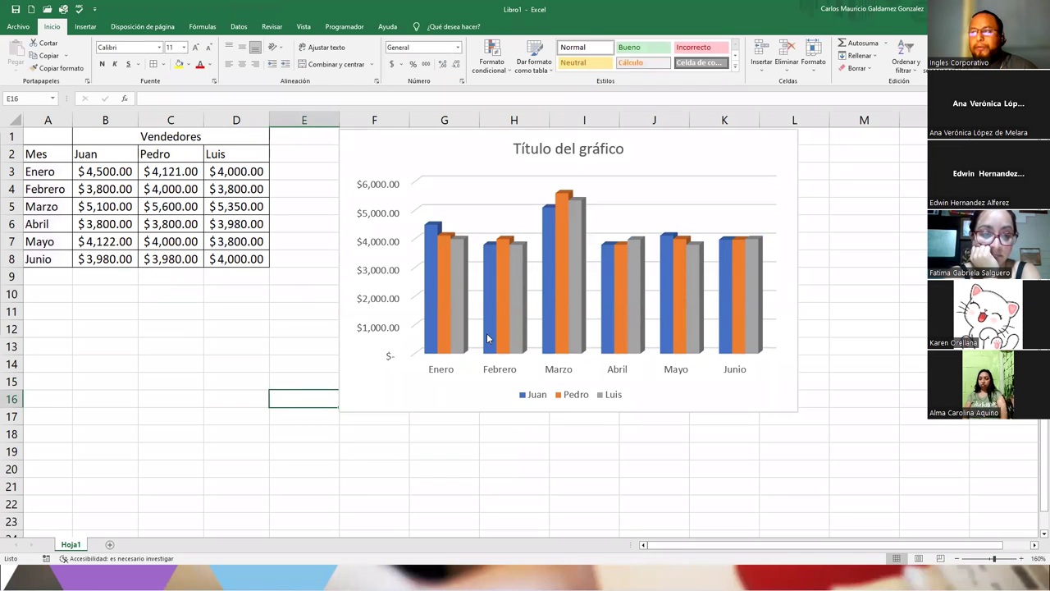
Step: Shrink the chart so it spans columns F to K and ends at row 9, and deselect it
{"action": "left_click", "coordinate": [567, 403]}
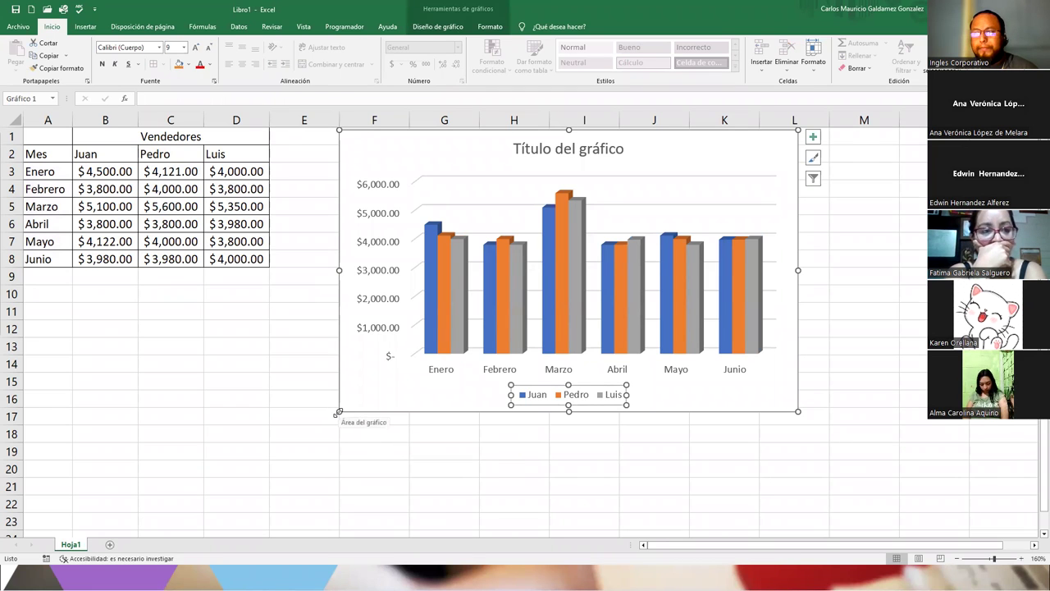
{"action": "left_click_drag", "start_coordinate": [337, 413], "coordinate": [400, 266]}
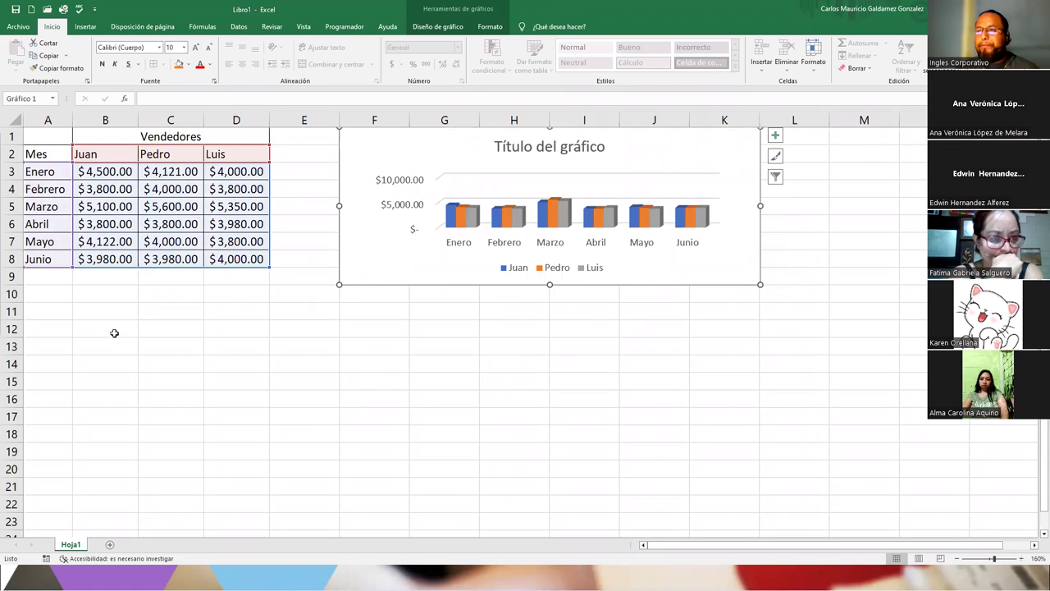
{"action": "left_click", "coordinate": [53, 325]}
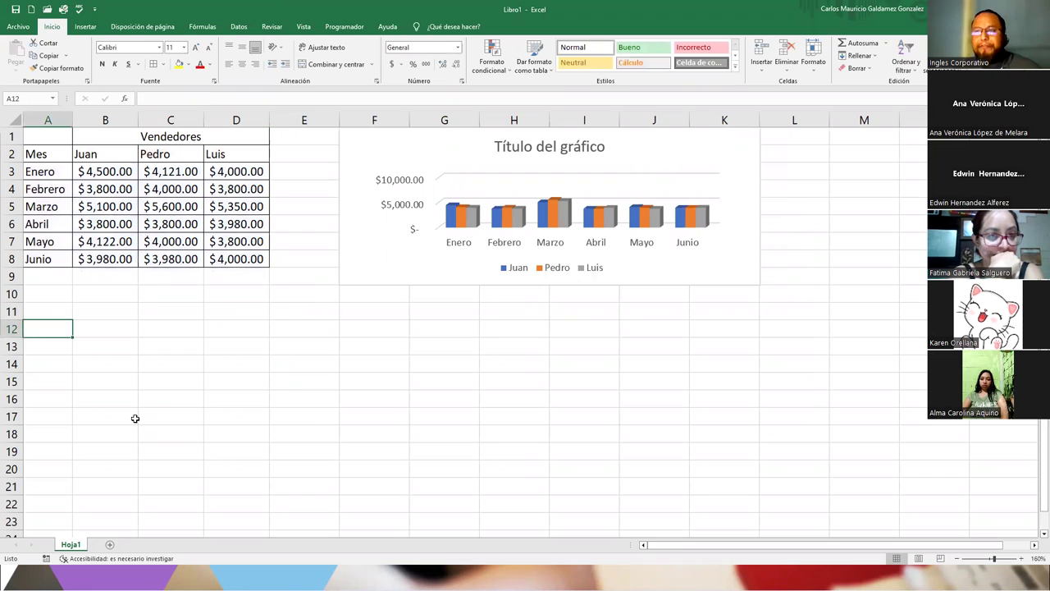
Step: Highlight each seller's column in turn, from the name in row 2 to the Junio value in row 8
{"action": "left_click_drag", "start_coordinate": [124, 154], "coordinate": [105, 261]}
{"action": "left_click_drag", "start_coordinate": [163, 156], "coordinate": [170, 254]}
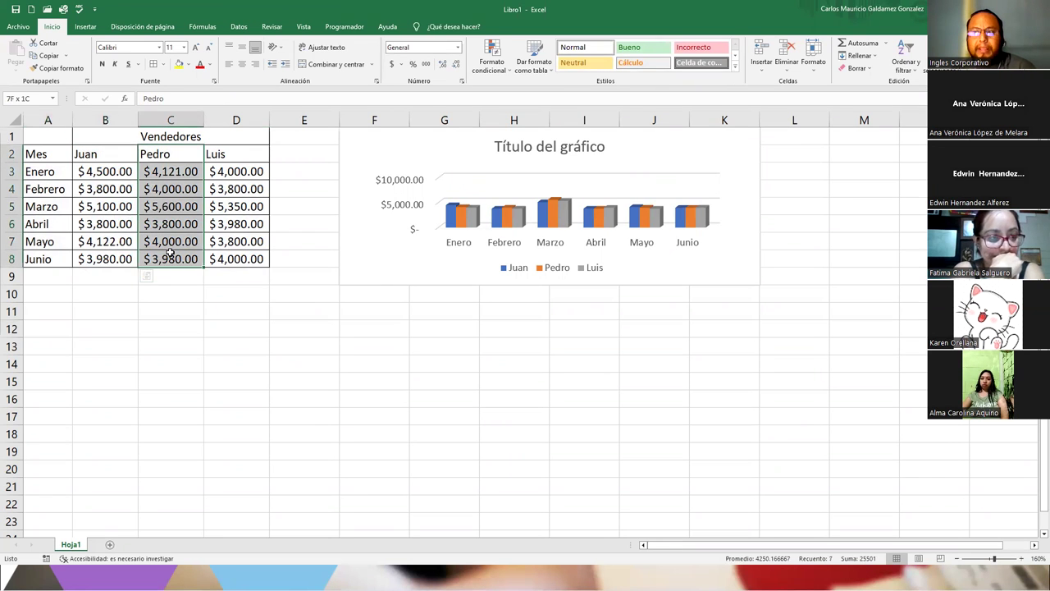
{"action": "left_click_drag", "start_coordinate": [229, 158], "coordinate": [246, 253]}
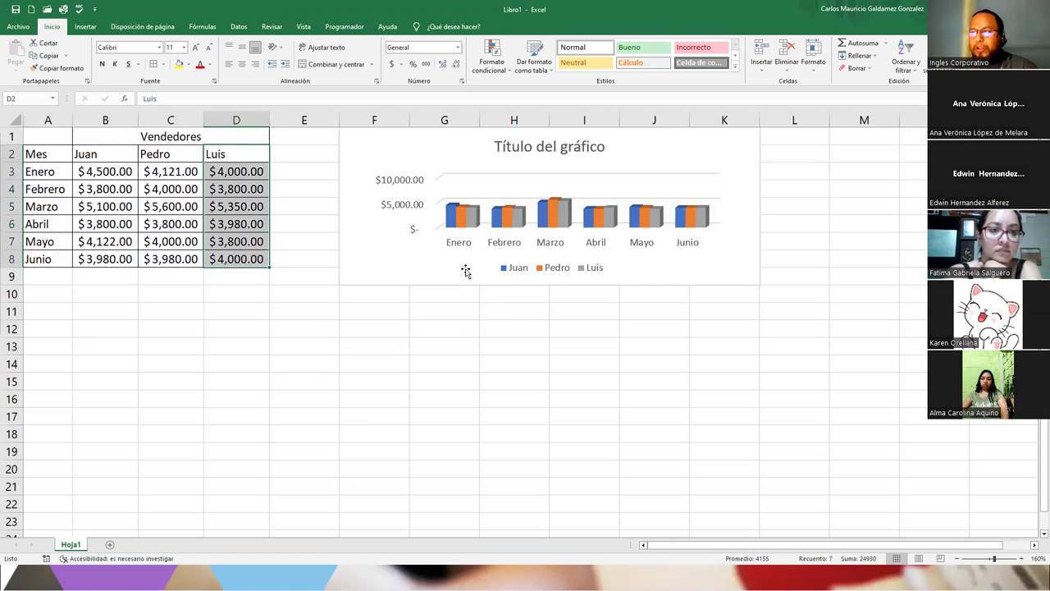
Step: Enlarge the chart down to row 15 and shift it sideways so it starts at column I
{"action": "left_click", "coordinate": [737, 269]}
{"action": "left_click_drag", "start_coordinate": [762, 287], "coordinate": [821, 389]}
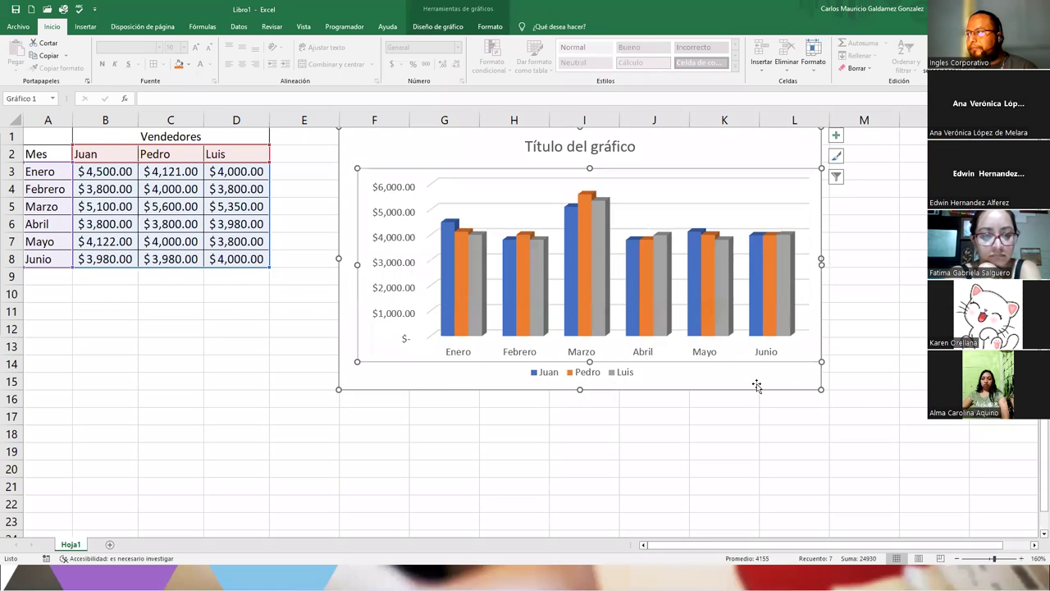
{"action": "left_click_drag", "start_coordinate": [846, 377], "coordinate": [1049, 379]}
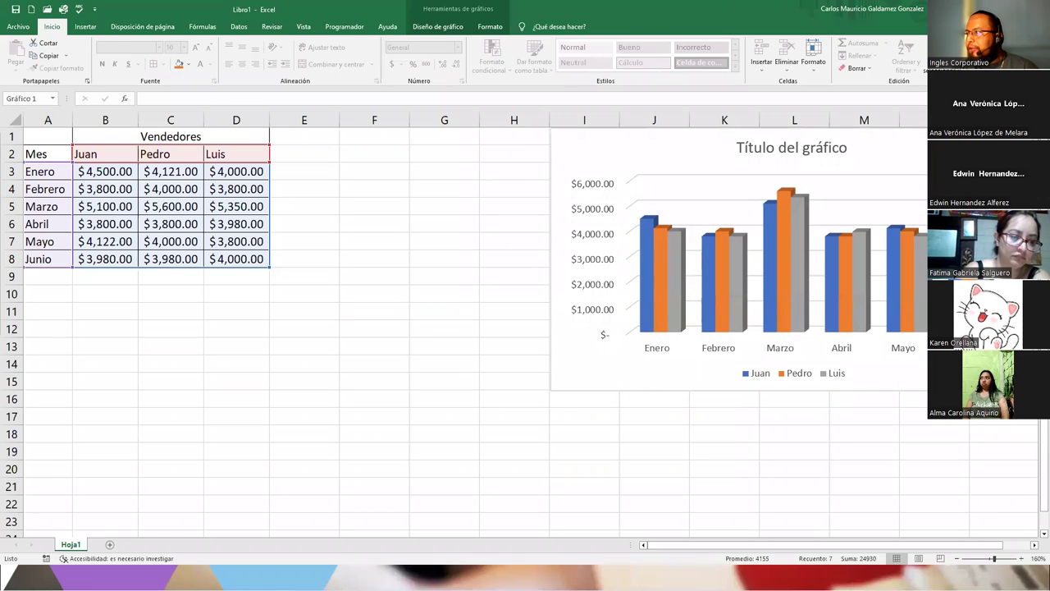
Step: Enter the heading "Poblacion en Mill" in B12 below the sales table
{"action": "left_click", "coordinate": [47, 331]}
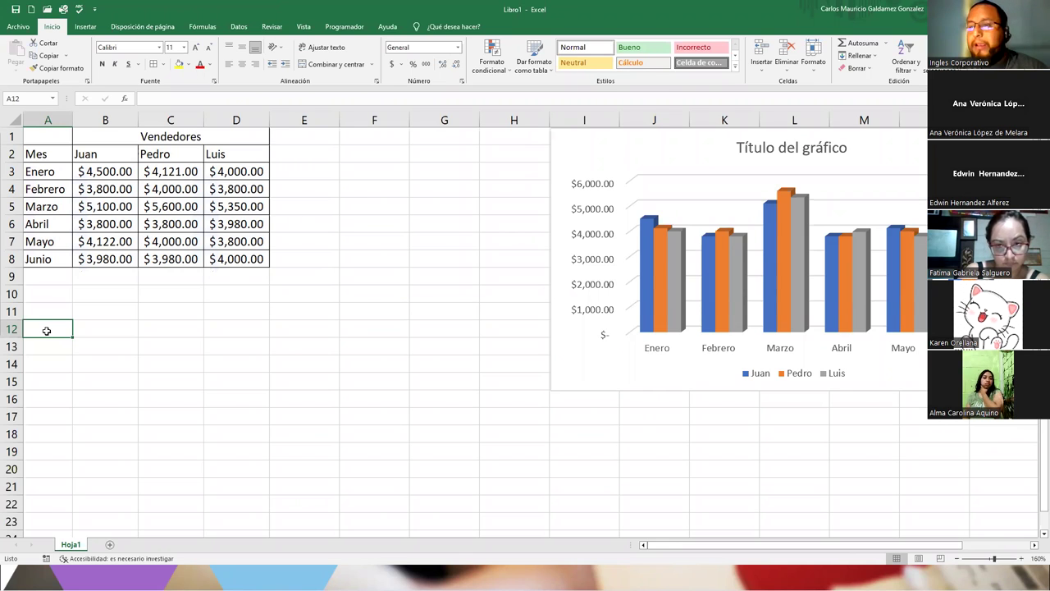
{"action": "key", "text": "Right"}
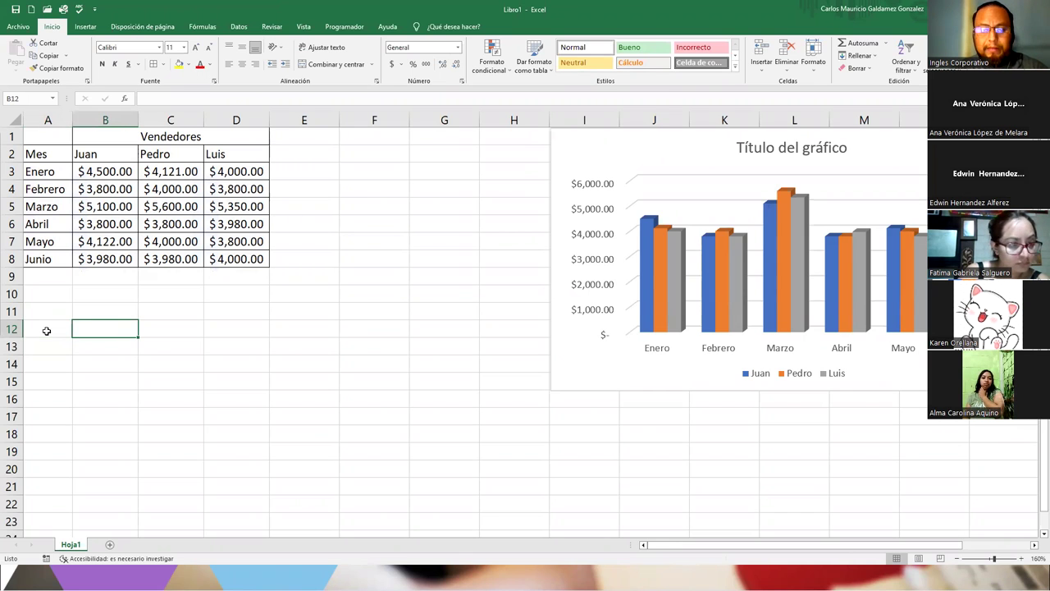
{"action": "type", "text": "Poblacion "}
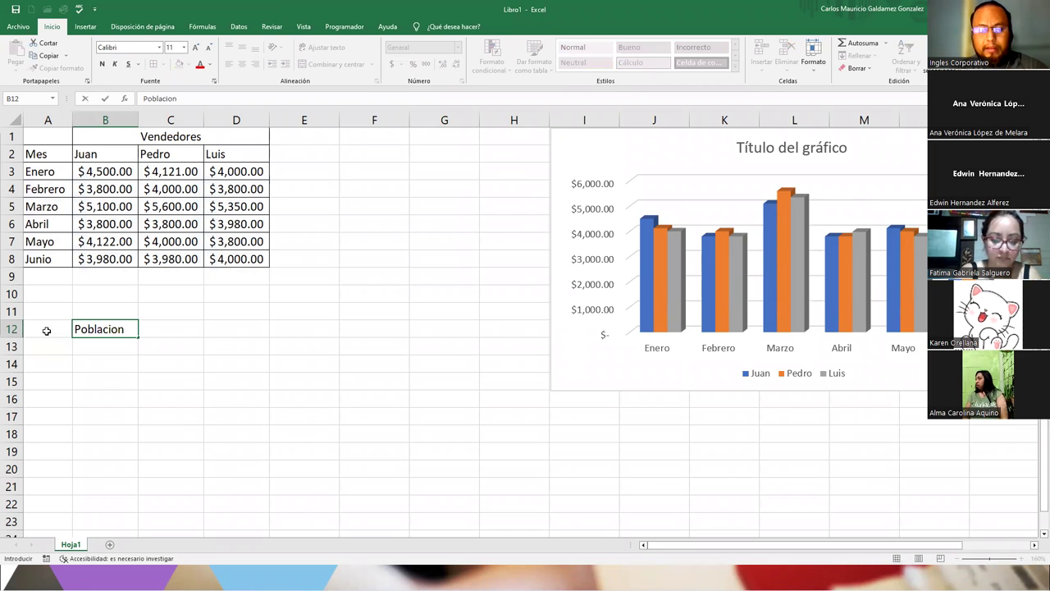
{"action": "type", "text": "en Mill"}
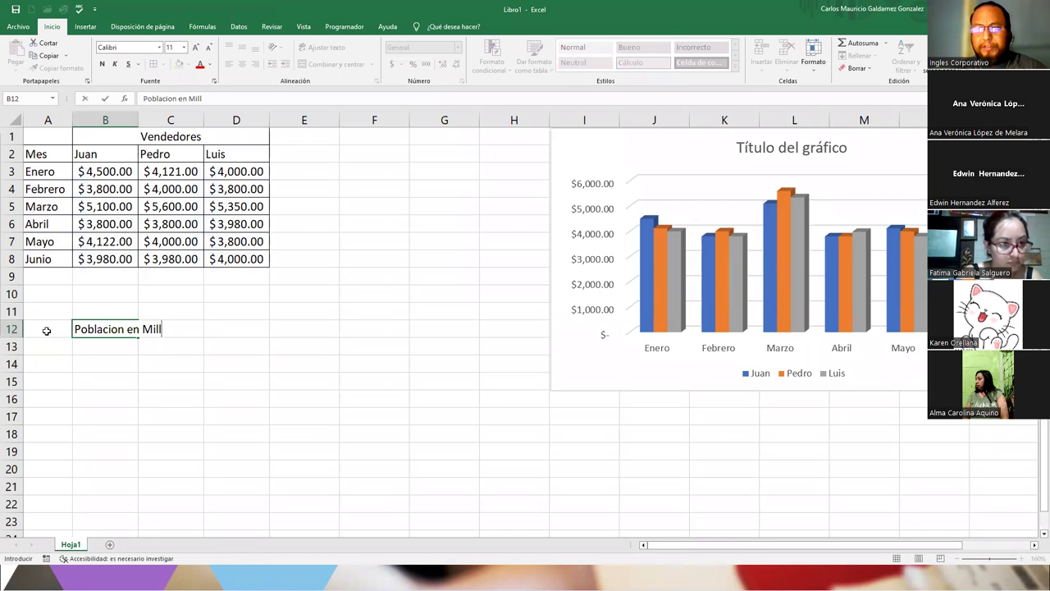
{"action": "key", "text": "Return"}
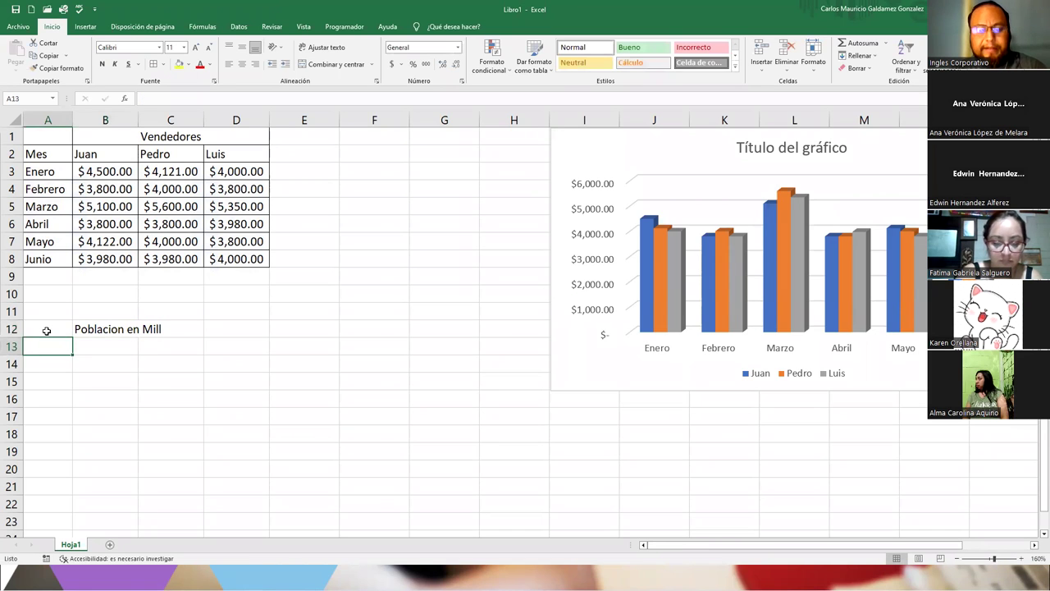
Step: List the departments Santa Ana, Sonsonate, Ahuachapan and San Salvador in A13 to A16
{"action": "type", "text": "Santa Ana"}
{"action": "key", "text": "Return"}
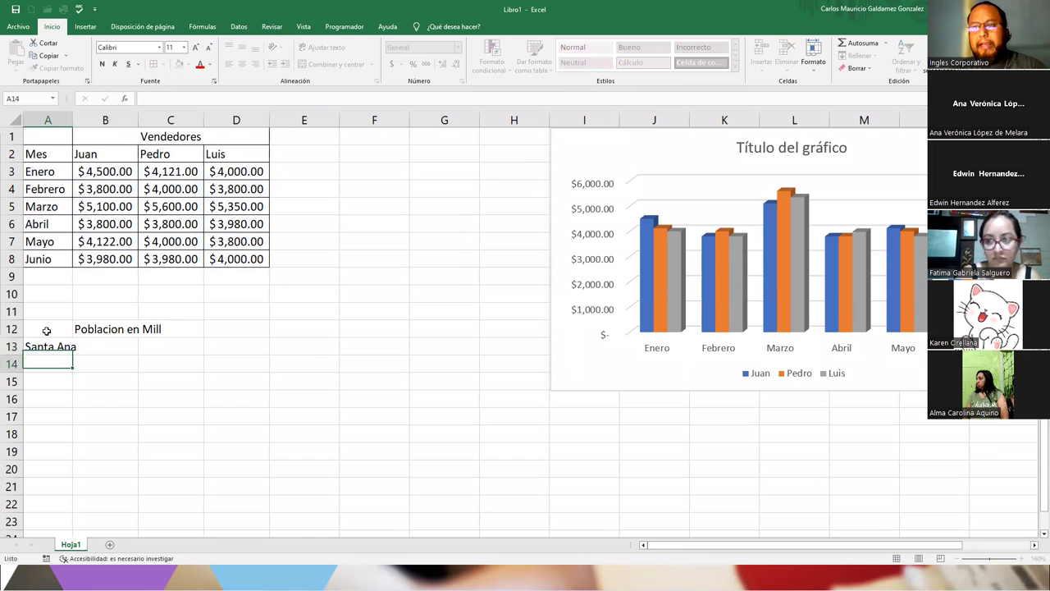
{"action": "type", "text": "Sonsonat"}
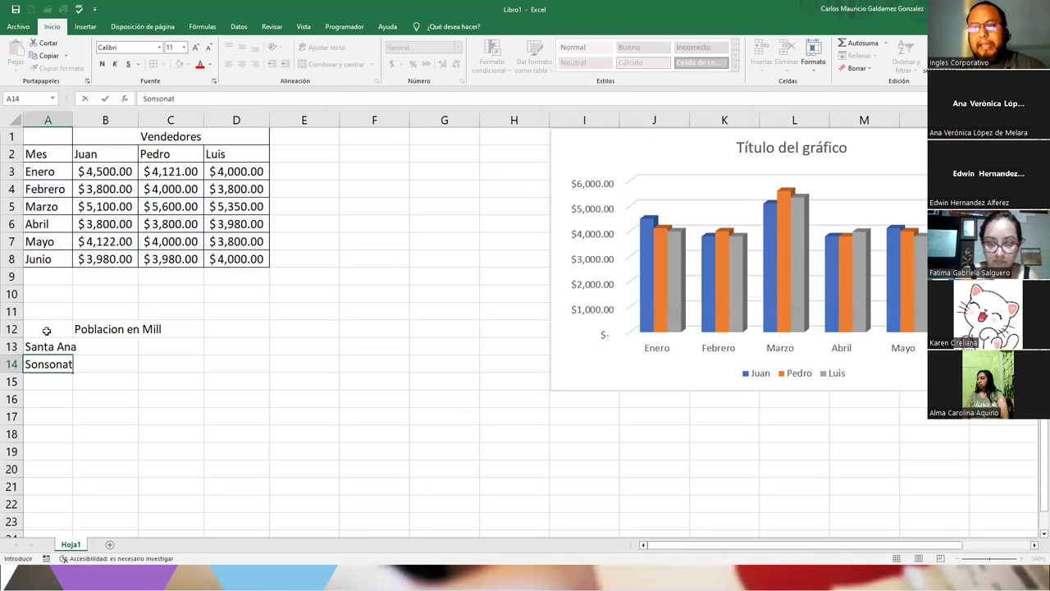
{"action": "type", "text": "e"}
{"action": "key", "text": "Return"}
{"action": "type", "text": "Ahuachapan"}
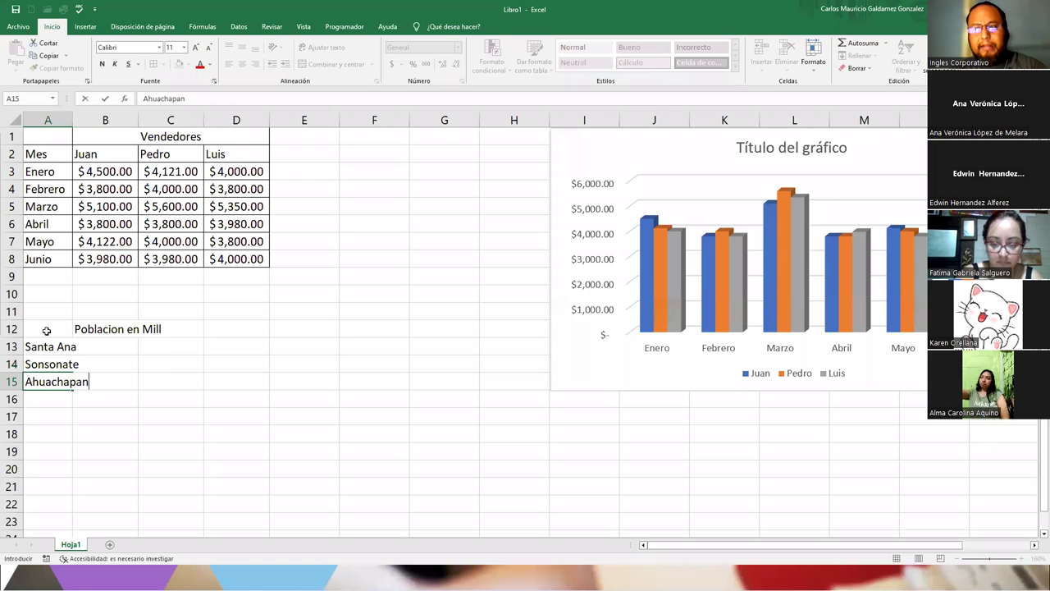
{"action": "key", "text": "Return"}
{"action": "type", "text": "San Salvador"}
{"action": "key", "text": "Return"}
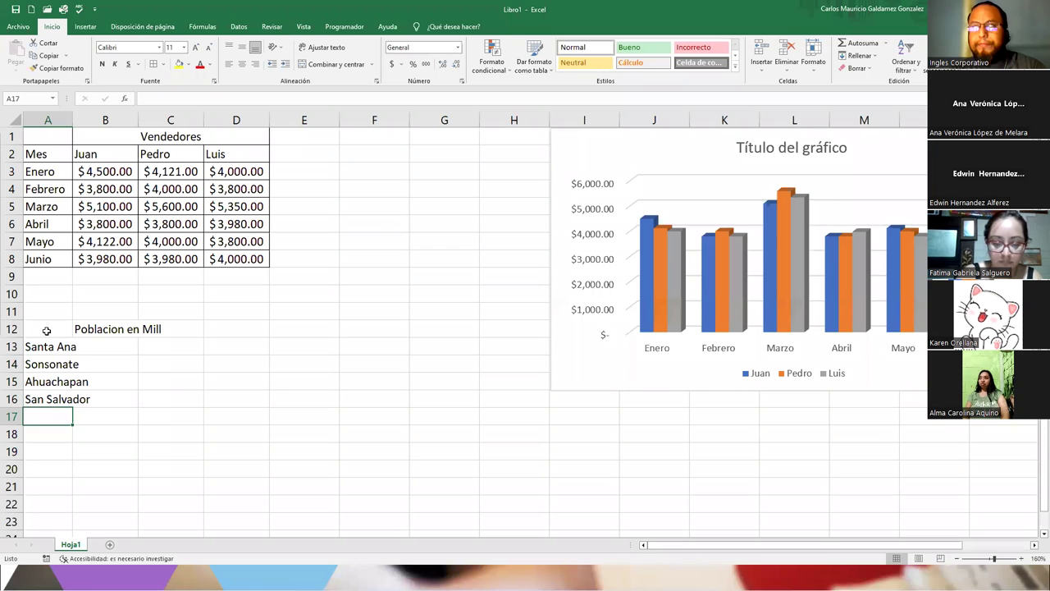
Step: Continue the department list with La Libertad, La Paz and Chalatenango in A17 to A19
{"action": "type", "text": "La Libertad"}
{"action": "key", "text": "Return"}
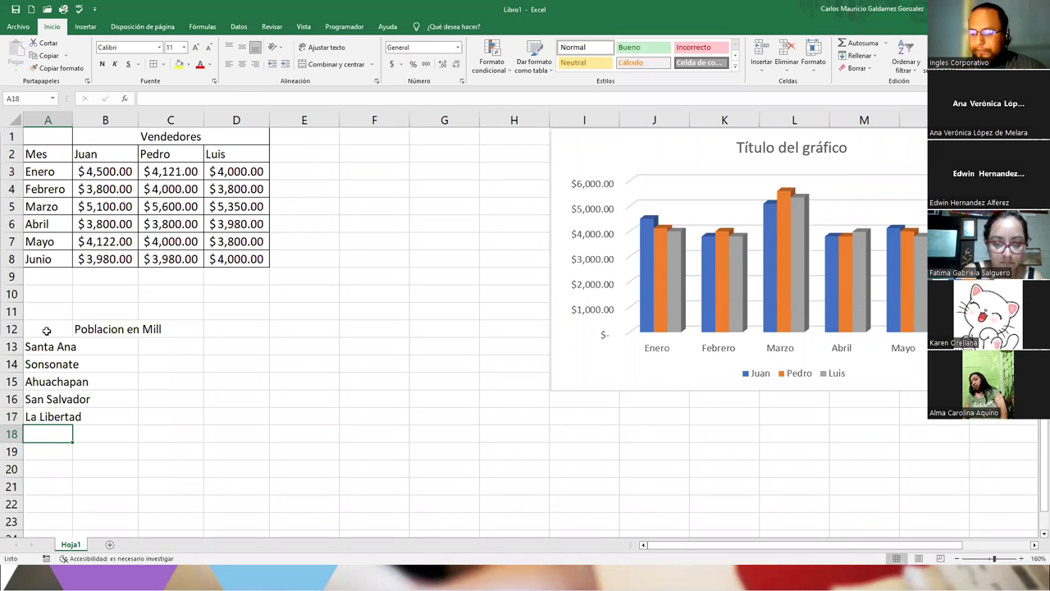
{"action": "type", "text": "La "}
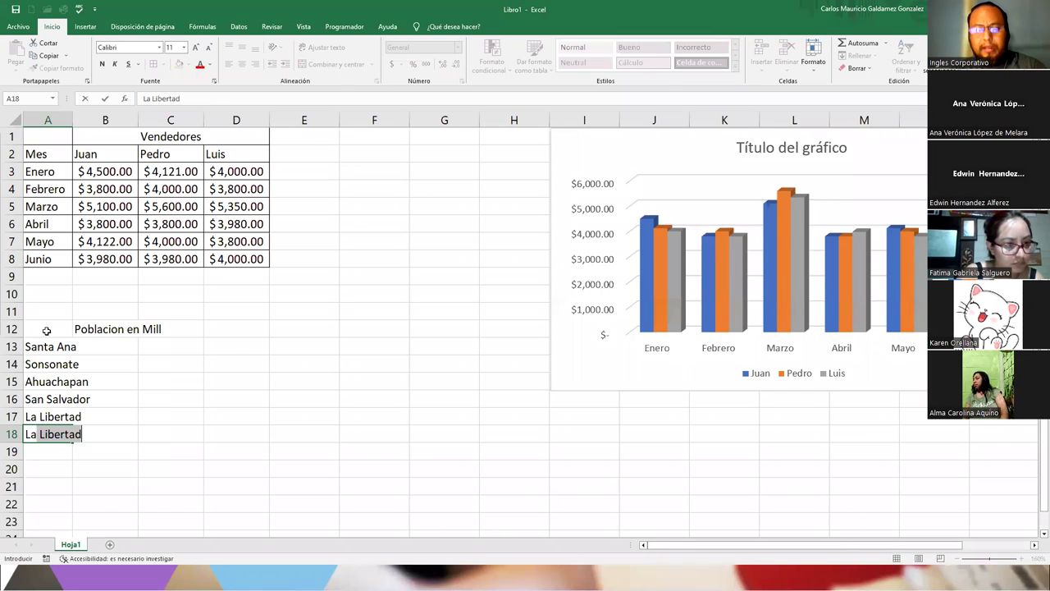
{"action": "type", "text": "Paz"}
{"action": "key", "text": "Return"}
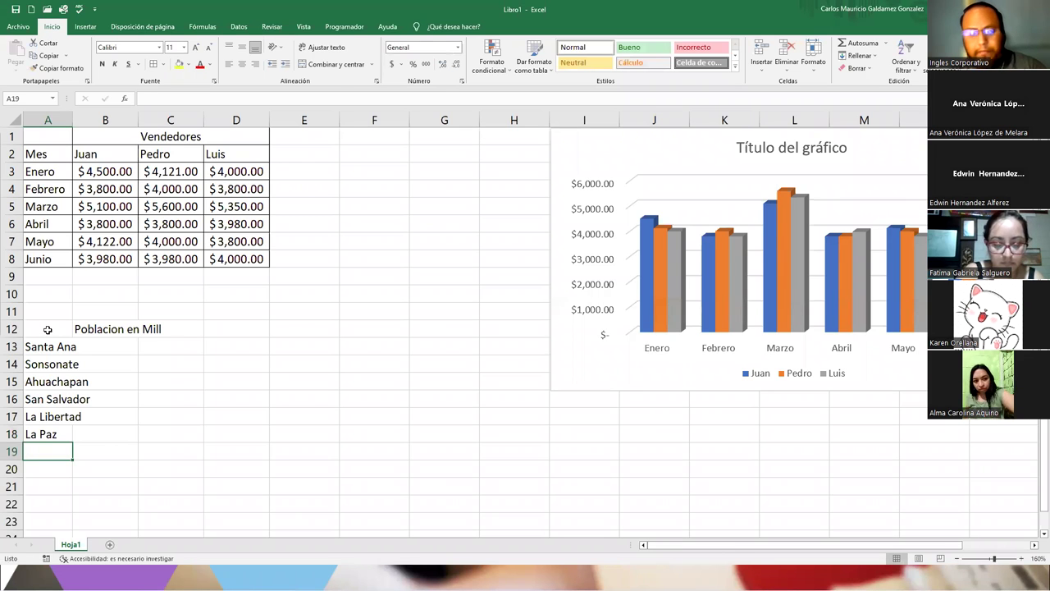
{"action": "type", "text": "Chalatenango"}
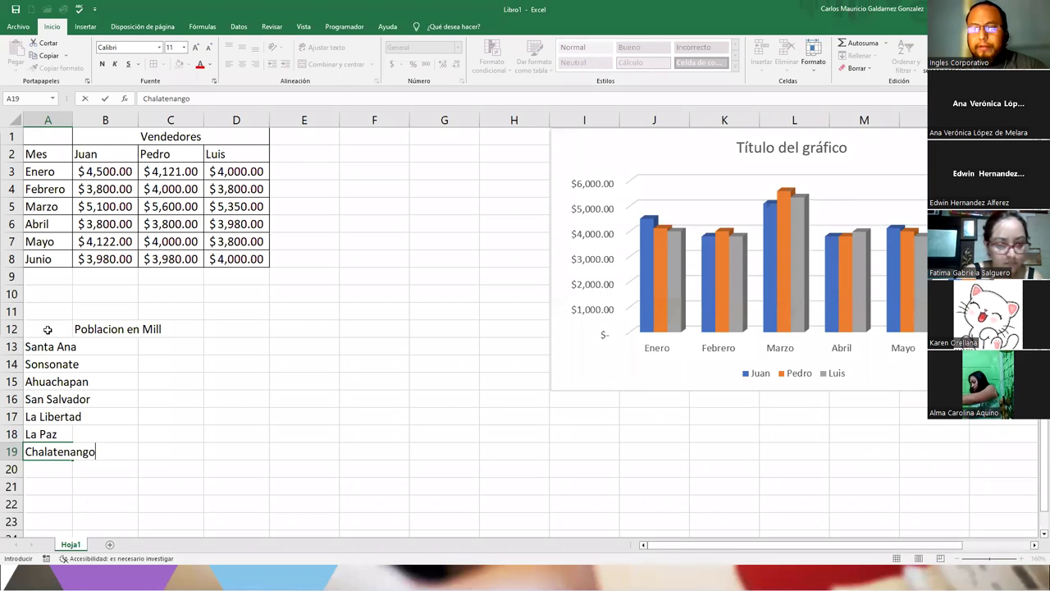
{"action": "key", "text": "Return"}
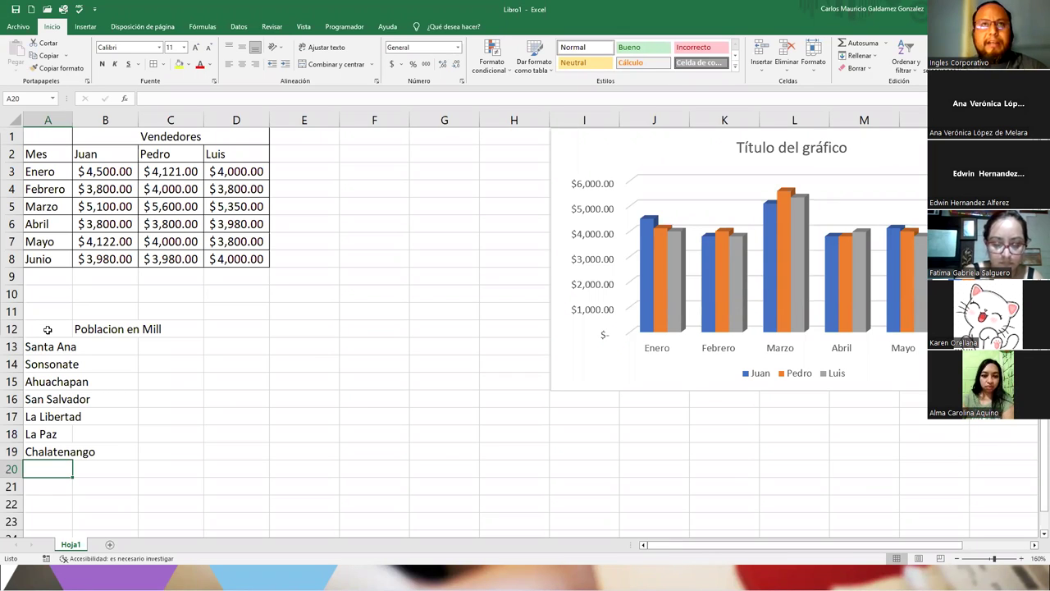
Step: Add San Vicente and Cabañas to the department list in A20 and A21, and return to A22
{"action": "type", "text": "S"}
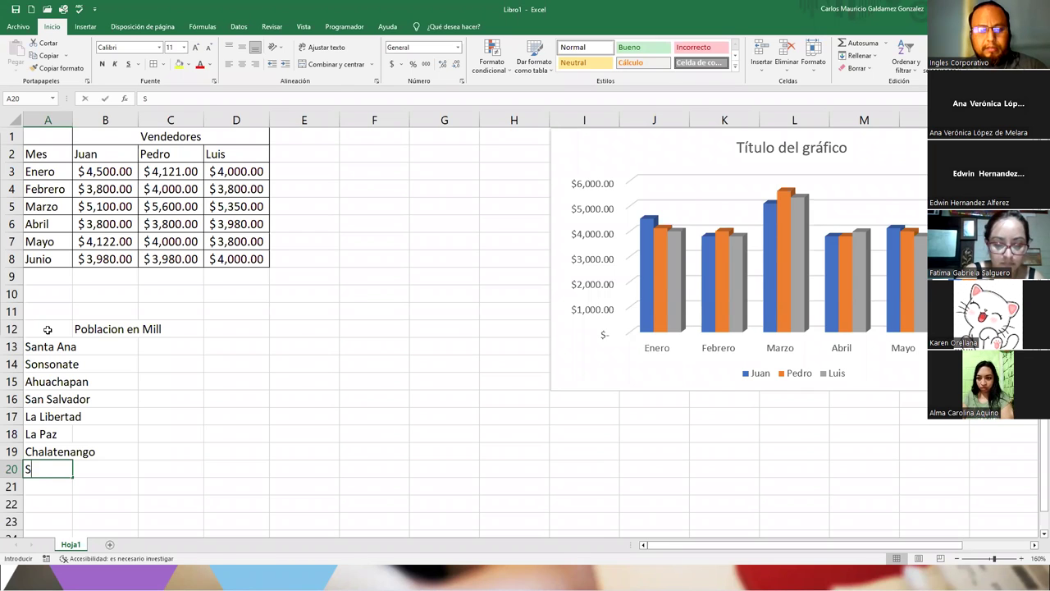
{"action": "type", "text": "an Vicente"}
{"action": "key", "text": "Return"}
{"action": "type", "text": "Cabañas"}
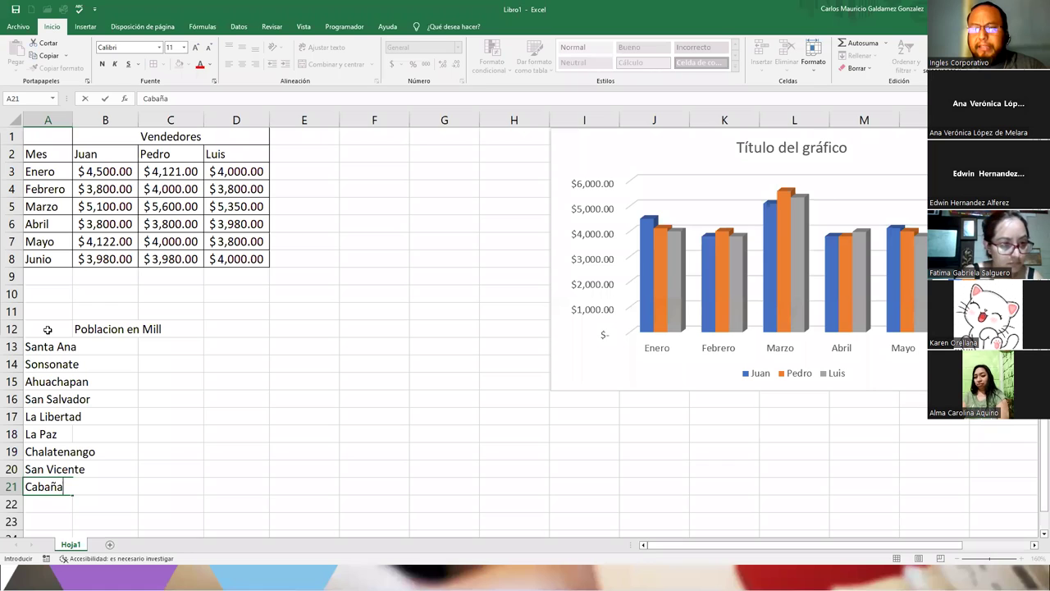
{"action": "key", "text": "Return"}
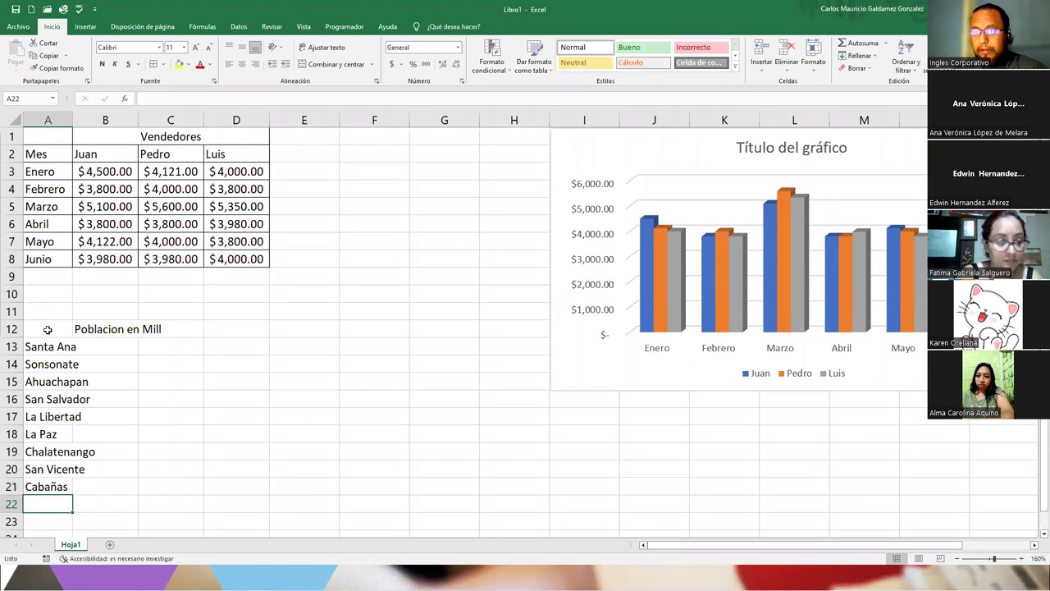
{"action": "left_click_drag", "start_coordinate": [44, 351], "coordinate": [45, 496]}
{"action": "left_click", "coordinate": [56, 504]}
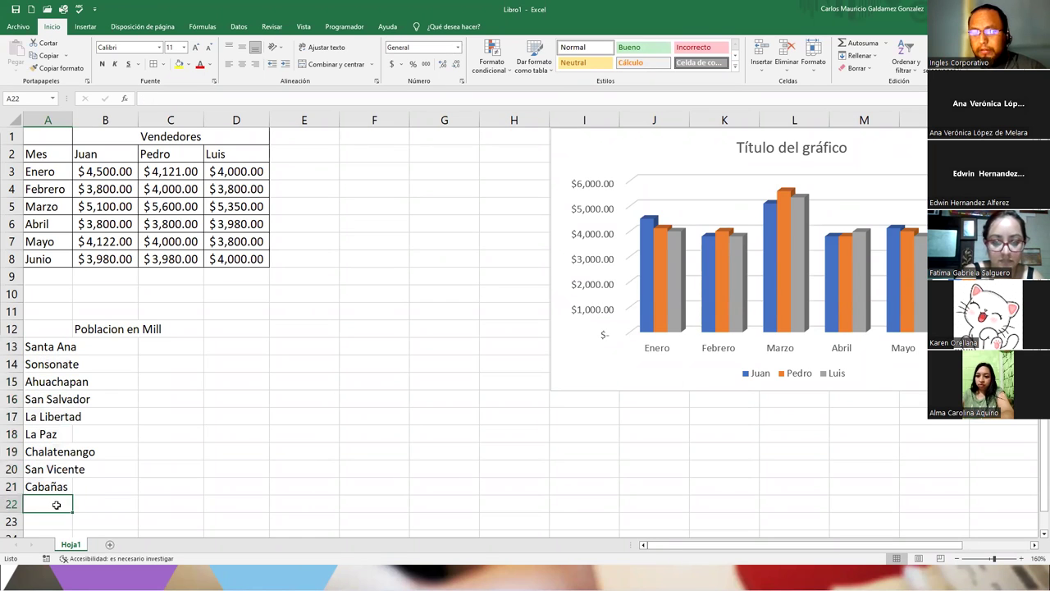
Step: Add San Miguel and La Union to the department list in A22 and A23
{"action": "type", "text": "L"}
{"action": "key", "text": "BackSpace"}
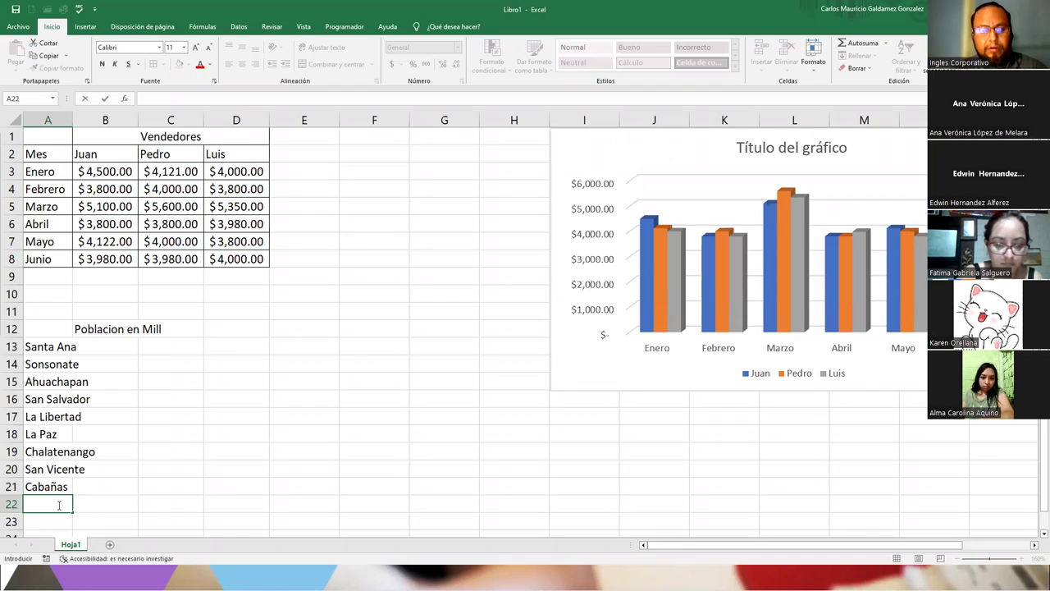
{"action": "type", "text": "San Miguel"}
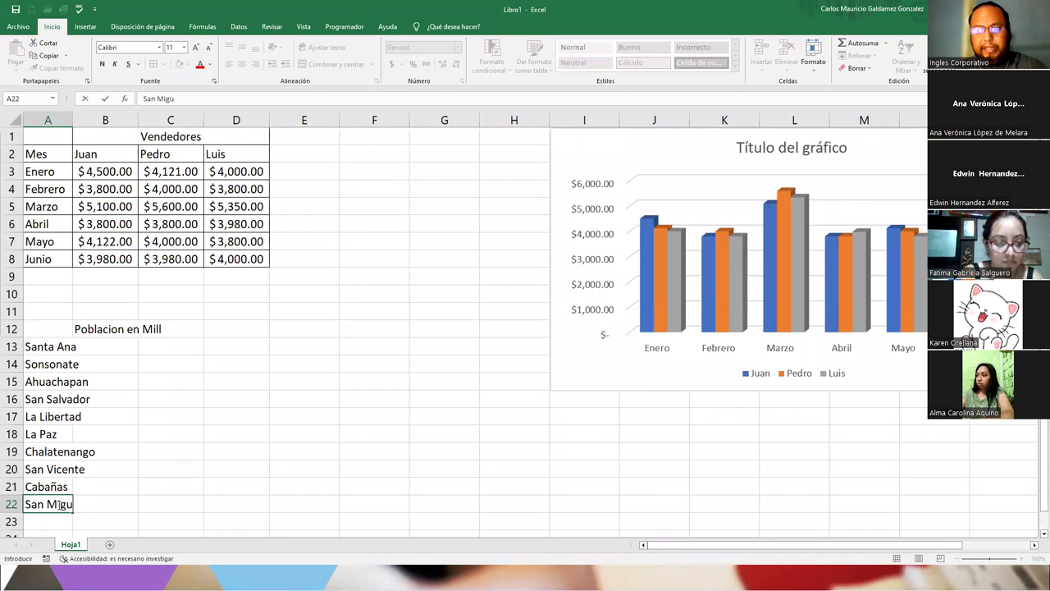
{"action": "key", "text": "Return"}
{"action": "type", "text": "La "}
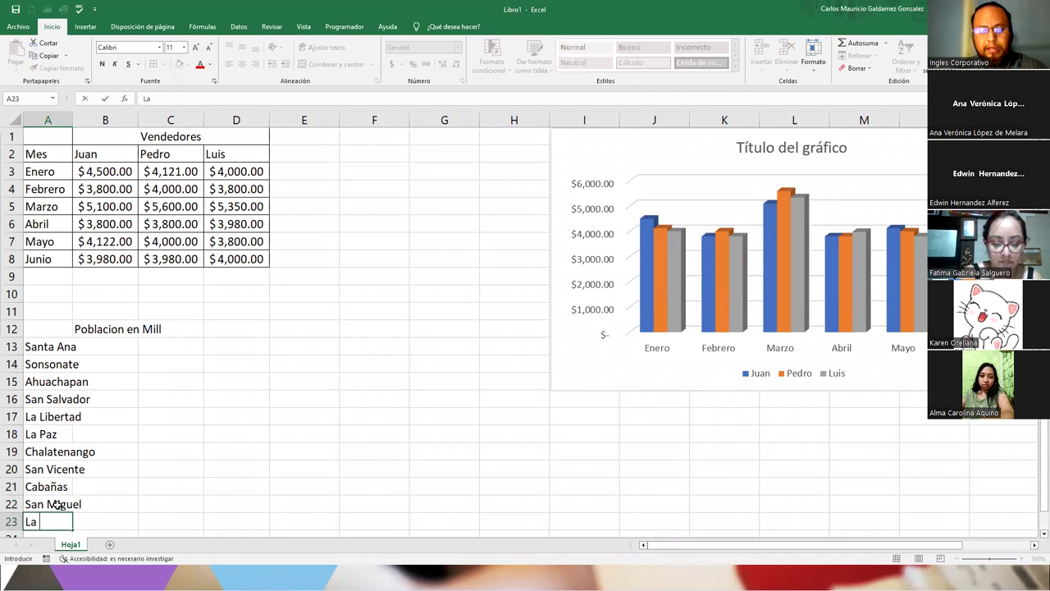
{"action": "type", "text": "Union"}
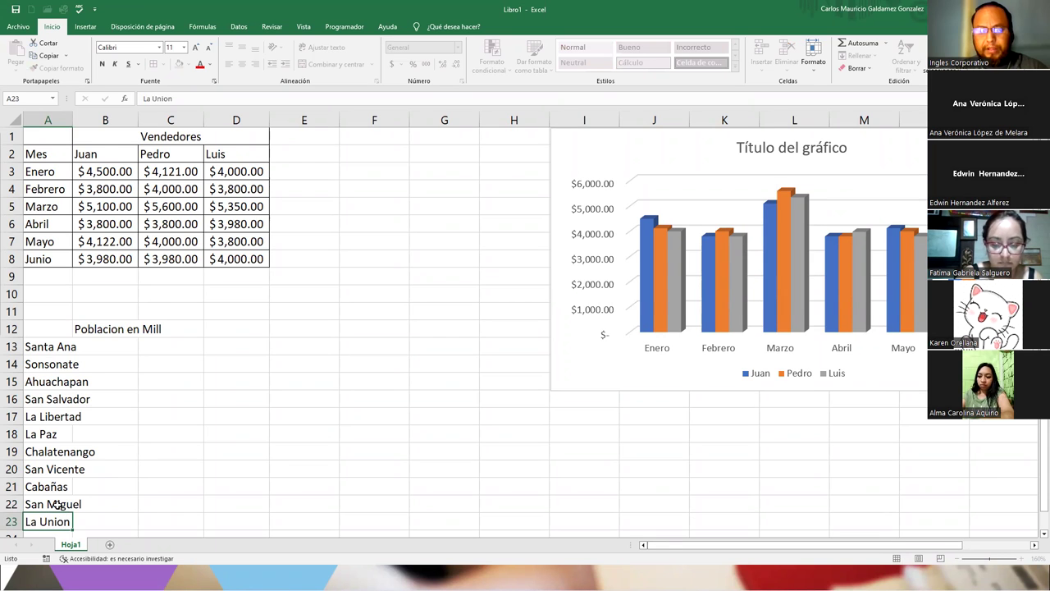
Step: Complete the department list with Morazan and Usulutan in A24 and A25
{"action": "key", "text": "Return"}
{"action": "type", "text": "Moraza"}
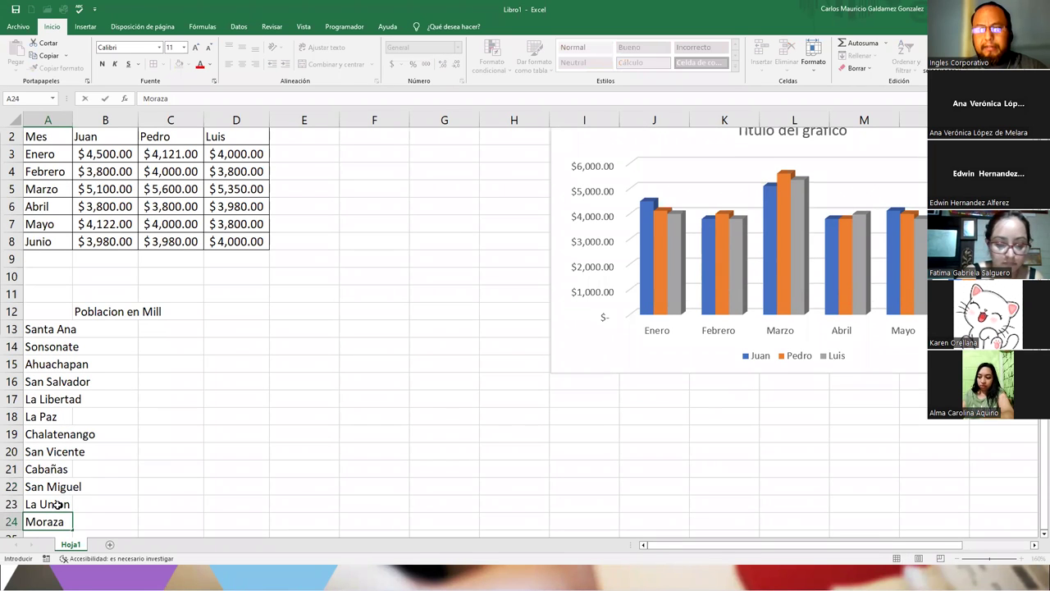
{"action": "type", "text": "n"}
{"action": "key", "text": "Return"}
{"action": "type", "text": "Usulutan"}
Step: Review the department list, insert a row above La Libertad, and enter the missing department Cuscatlan in A17
{"action": "left_click", "coordinate": [52, 316], "text": "shift"}
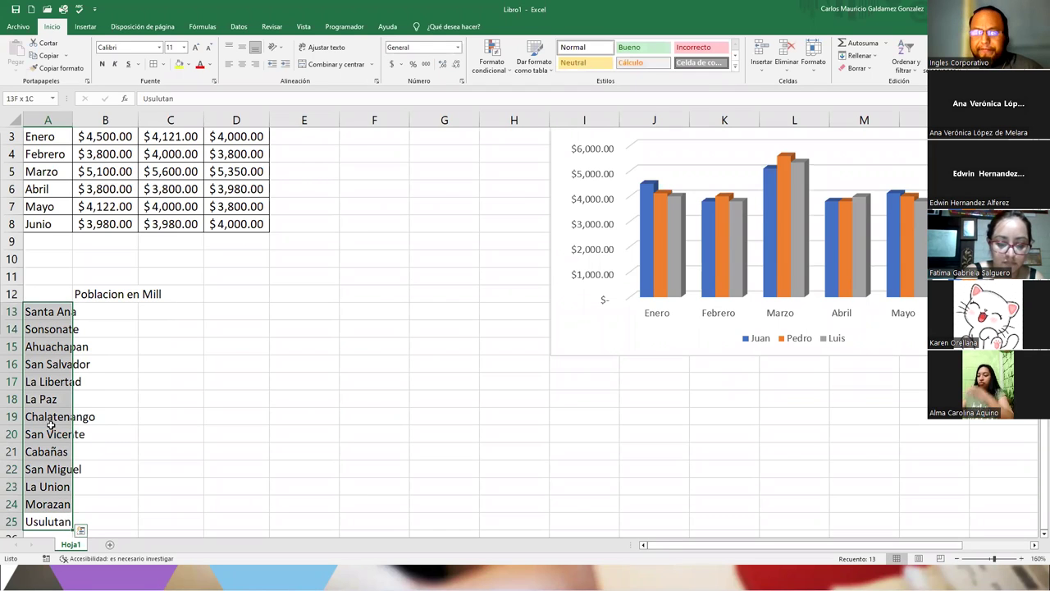
{"action": "left_click", "coordinate": [47, 509]}
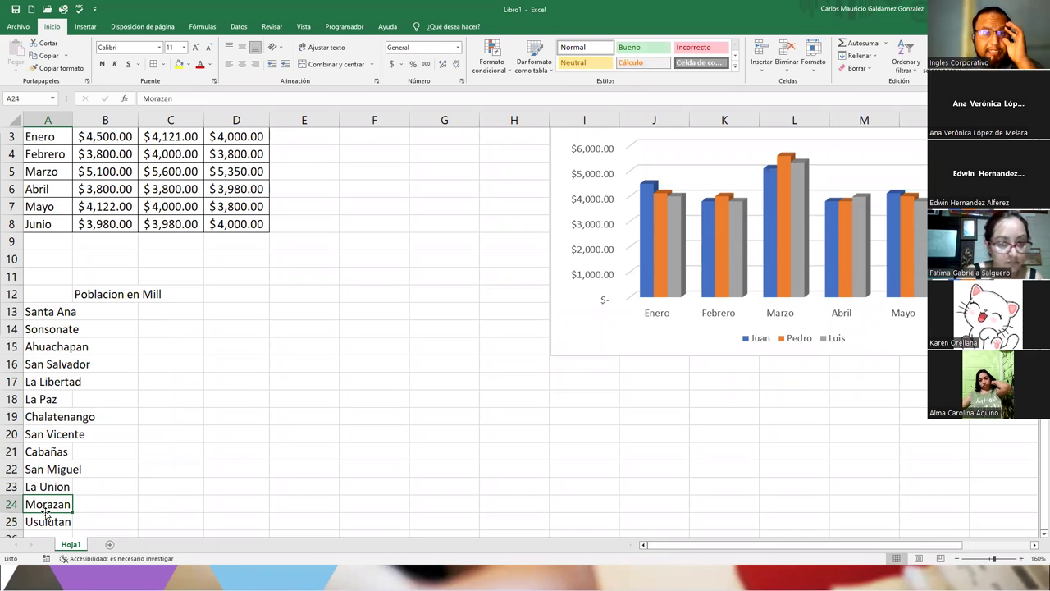
{"action": "left_click", "coordinate": [52, 311]}
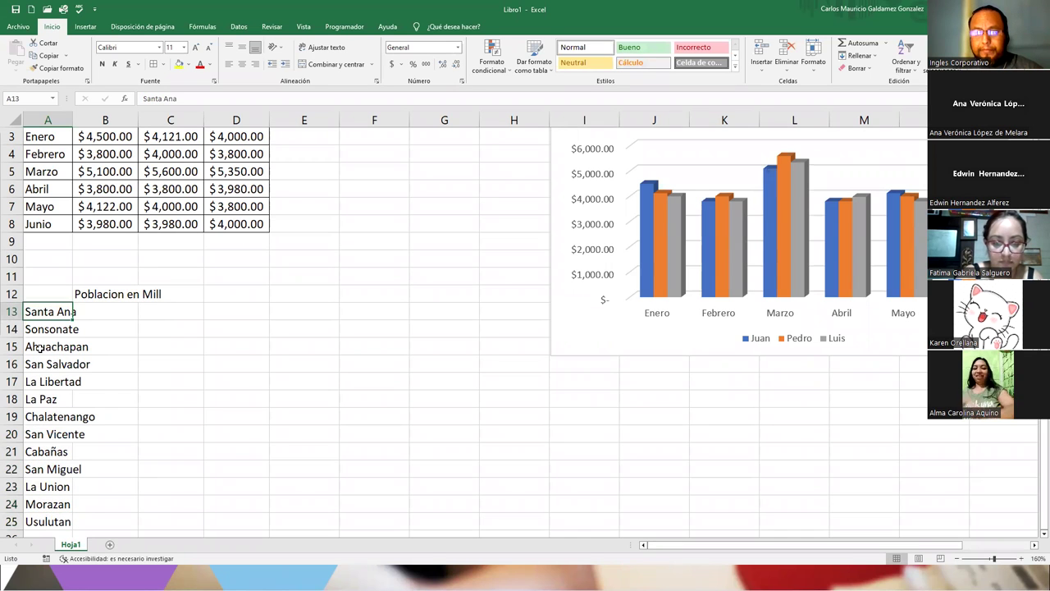
{"action": "left_click_drag", "start_coordinate": [39, 363], "coordinate": [39, 414]}
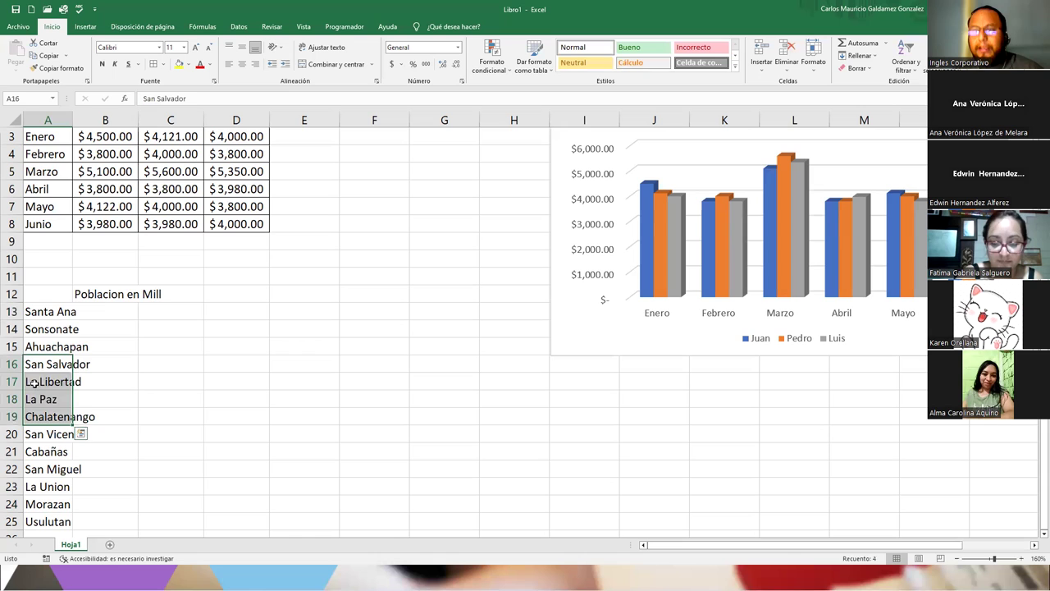
{"action": "left_click", "coordinate": [32, 383]}
{"action": "right_click", "coordinate": [33, 383]}
{"action": "right_click", "coordinate": [12, 382]}
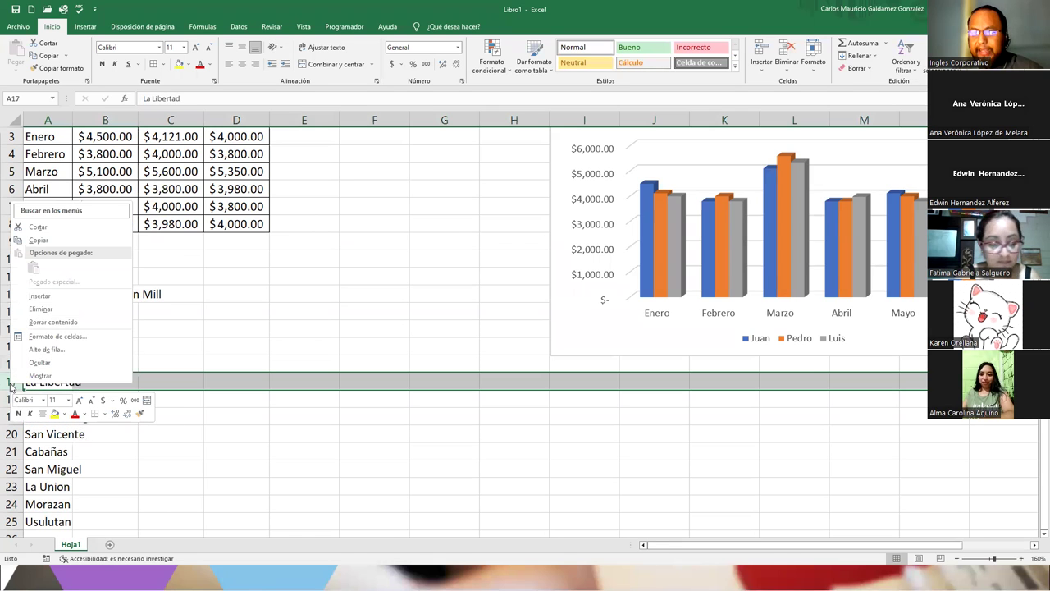
{"action": "left_click", "coordinate": [28, 296]}
{"action": "left_click", "coordinate": [45, 384]}
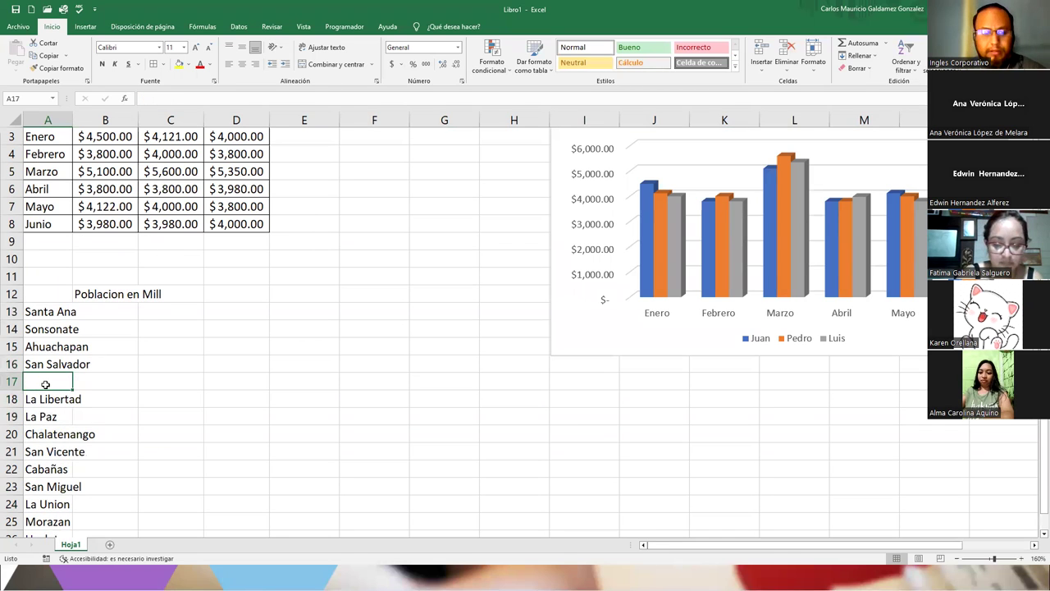
{"action": "type", "text": "Cuscatlan"}
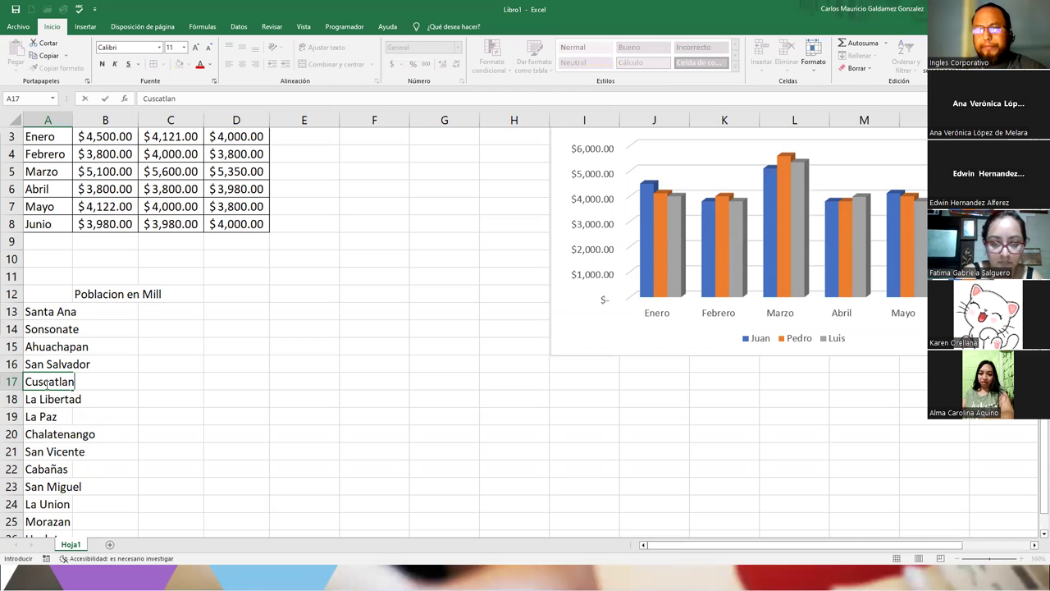
{"action": "key", "text": "Return"}
Step: Fit column A's width to the department names
{"action": "left_click_drag", "start_coordinate": [37, 311], "coordinate": [45, 514]}
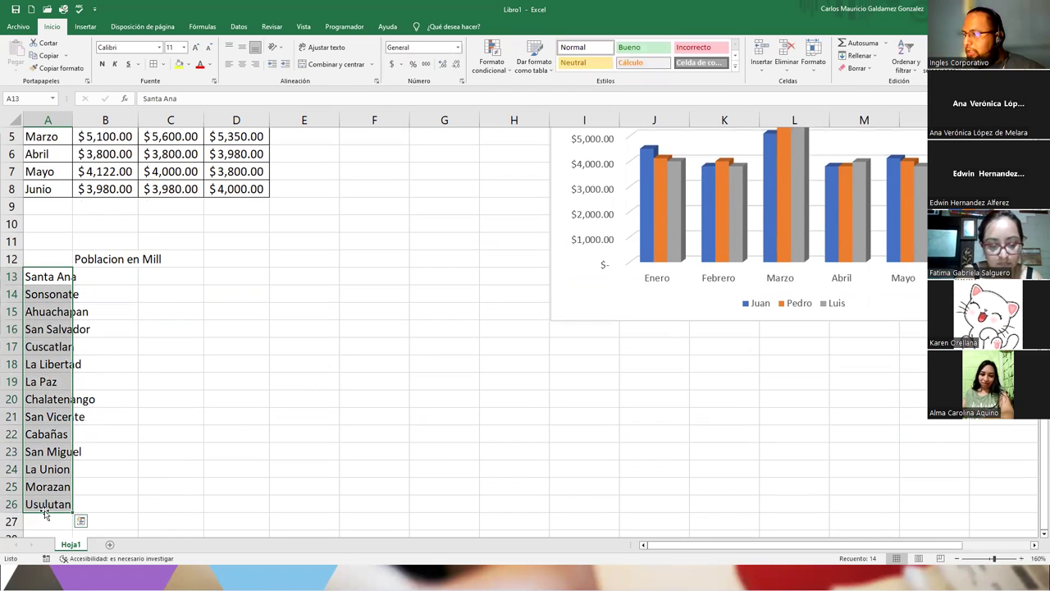
{"action": "double_click", "coordinate": [72, 120]}
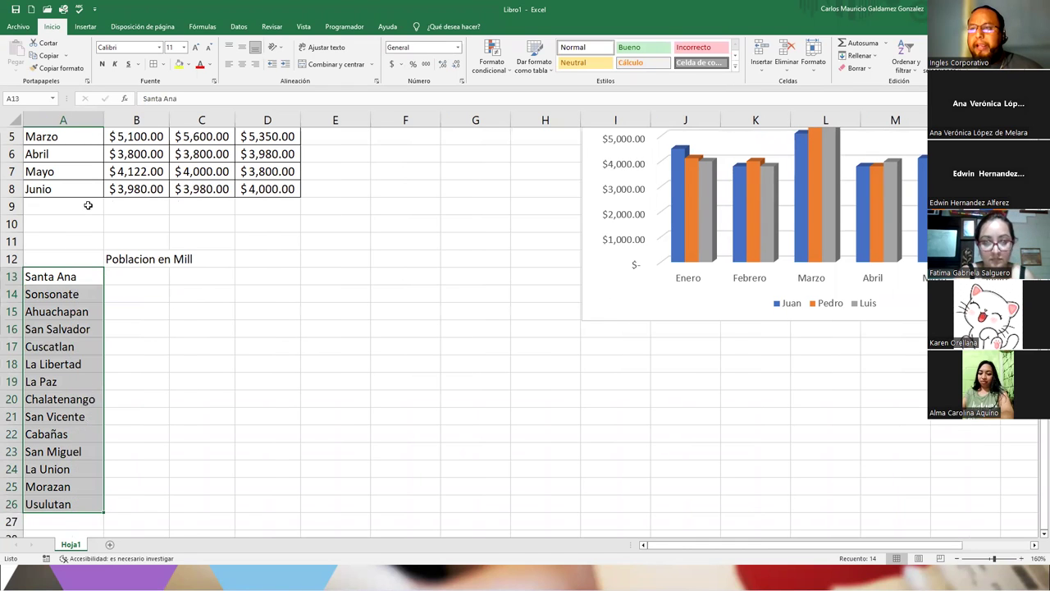
Step: Enter 2.9 as San Salvador's population in B16
{"action": "left_click", "coordinate": [122, 278]}
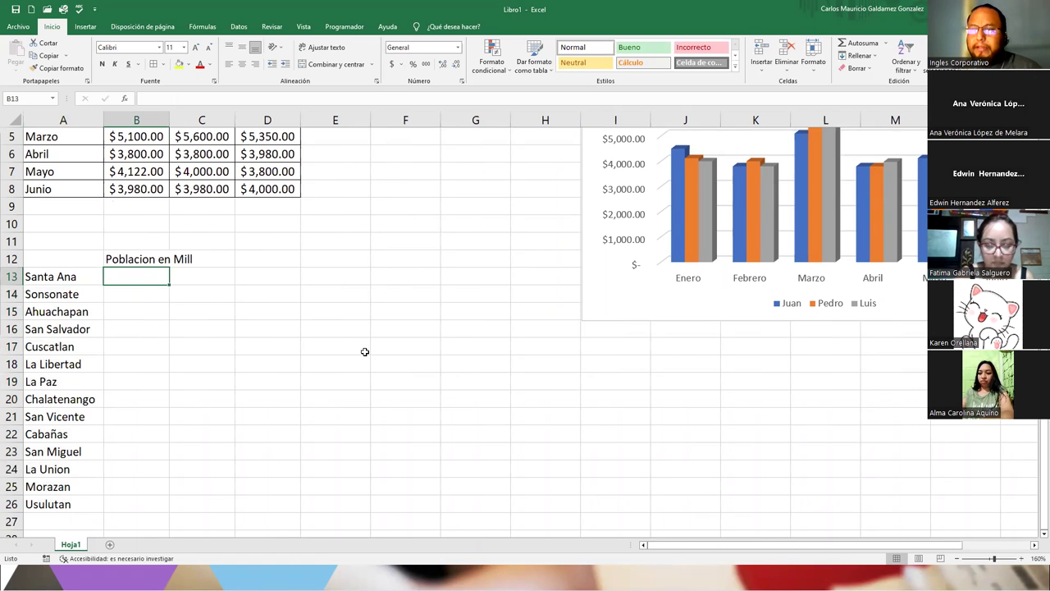
{"action": "left_click", "coordinate": [125, 312], "text": "ctrl"}
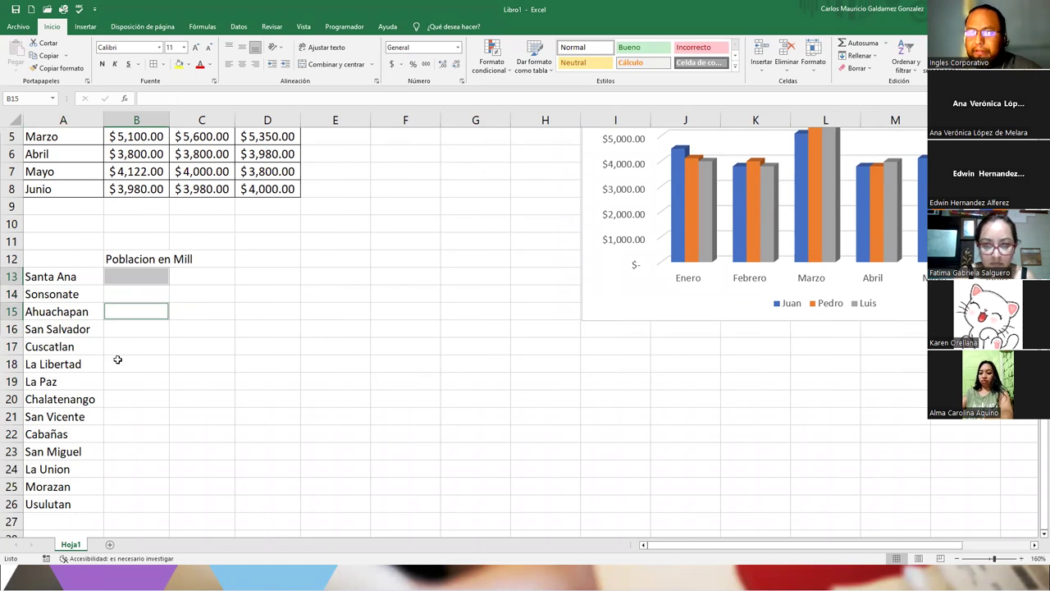
{"action": "left_click", "coordinate": [118, 452], "text": "ctrl"}
{"action": "left_click", "coordinate": [112, 312]}
{"action": "left_click", "coordinate": [119, 328]}
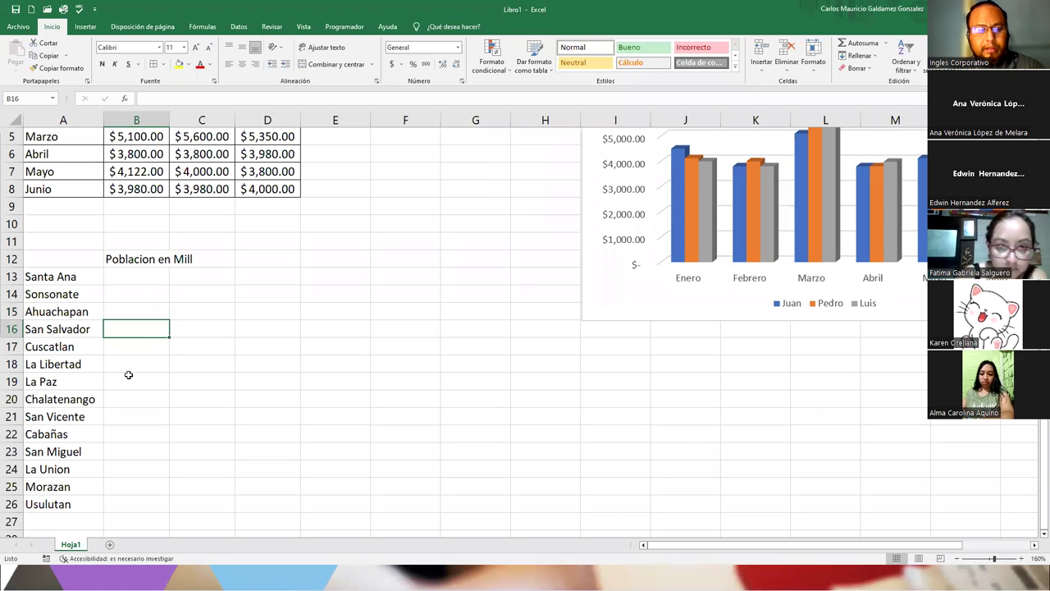
{"action": "type", "text": "2."}
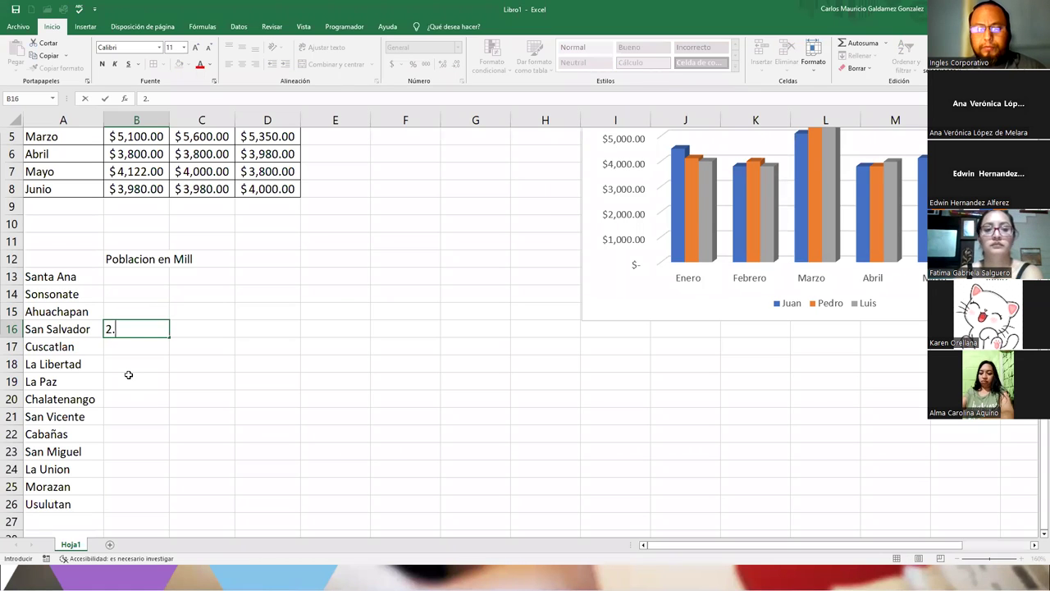
{"action": "type", "text": "9"}
{"action": "key", "text": "Return"}
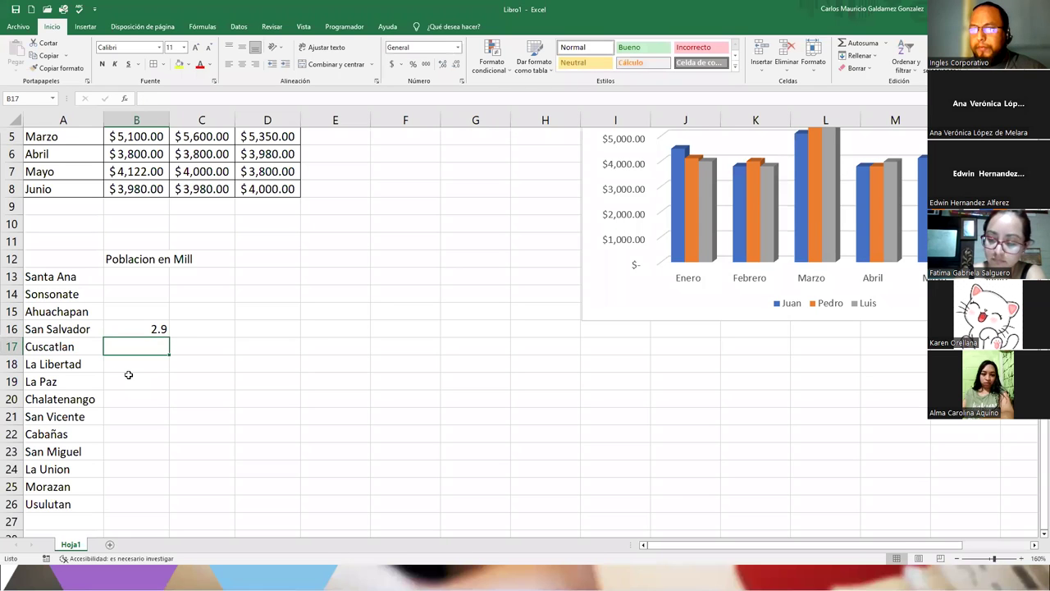
Step: Enter 1.8 as Santa Ana's population in B13
{"action": "left_click", "coordinate": [149, 274]}
{"action": "type", "text": "1."}
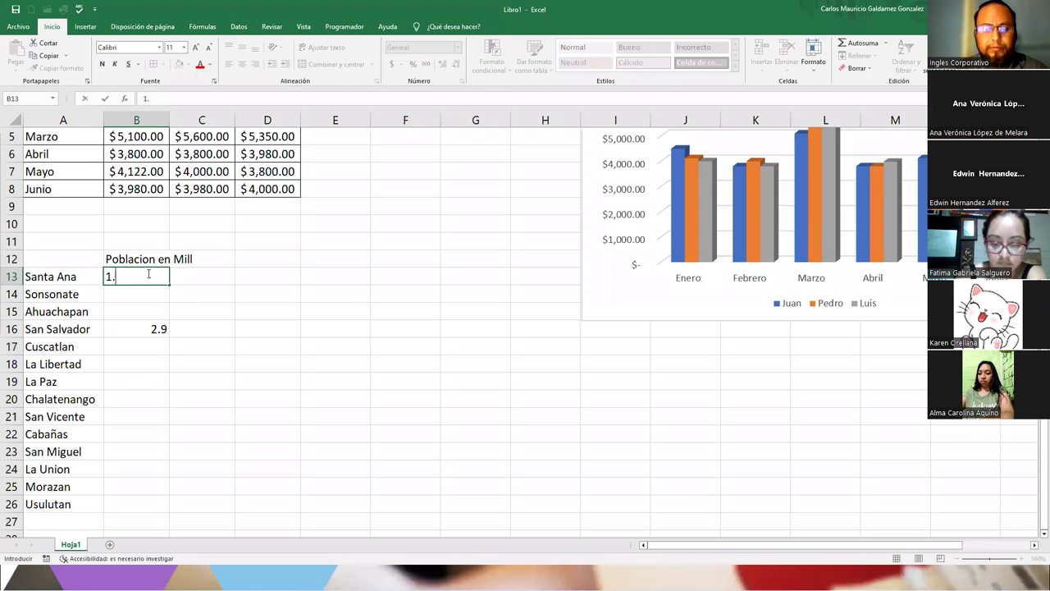
{"action": "type", "text": "8"}
{"action": "key", "text": "Return"}
Step: Enter 1.9 as San Miguel's population in B23 and return to Sonsonate's population cell B14
{"action": "key", "text": "Return"}
{"action": "key", "text": "Return"}
{"action": "key", "text": "Return"}
{"action": "key", "text": "Return"}
{"action": "key", "text": "Return"}
{"action": "key", "text": "Return"}
{"action": "key", "text": "Return"}
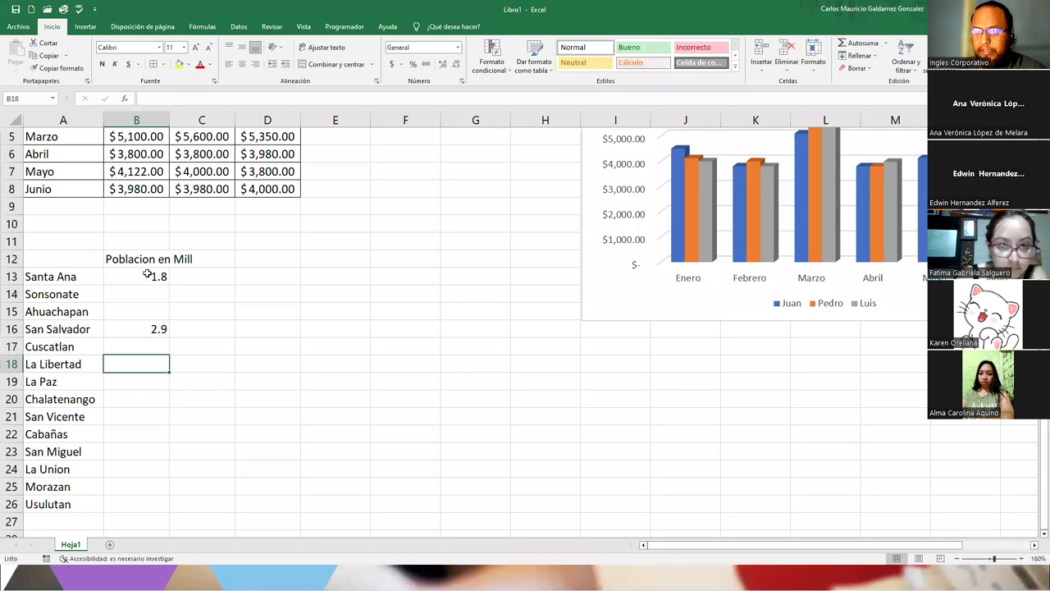
{"action": "key", "text": "Down"}
{"action": "key", "text": "Down"}
{"action": "key", "text": "Down"}
{"action": "key", "text": "Up"}
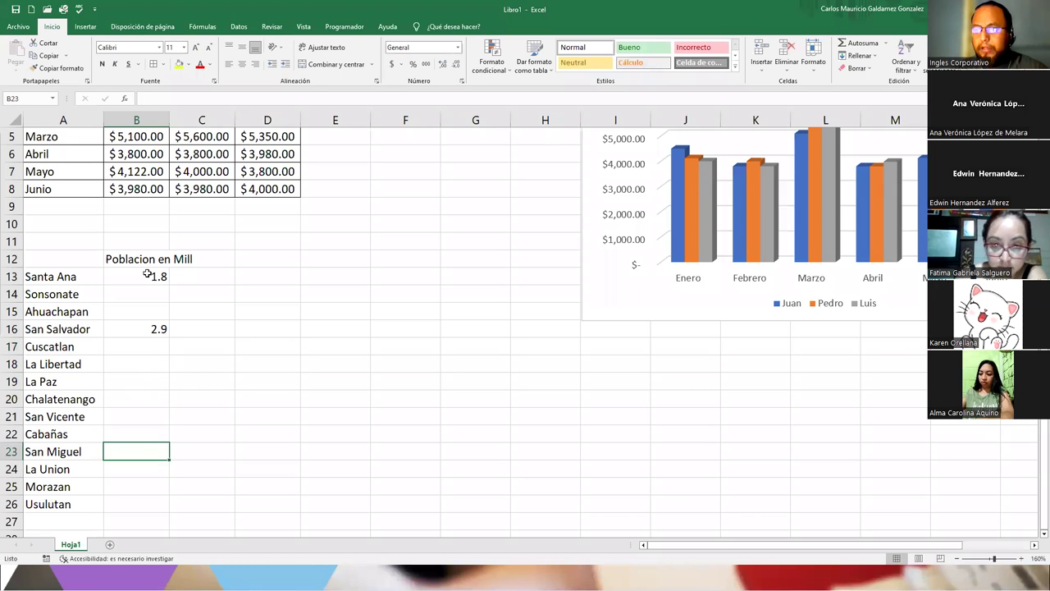
{"action": "type", "text": "1.9"}
{"action": "key", "text": "Return"}
{"action": "key", "text": "Up"}
{"action": "key", "text": "Up"}
{"action": "key", "text": "Up"}
{"action": "key", "text": "Up"}
{"action": "key", "text": "Up"}
{"action": "key", "text": "Up"}
{"action": "key", "text": "Up"}
{"action": "key", "text": "Up"}
{"action": "key", "text": "Up"}
{"action": "key", "text": "Up"}
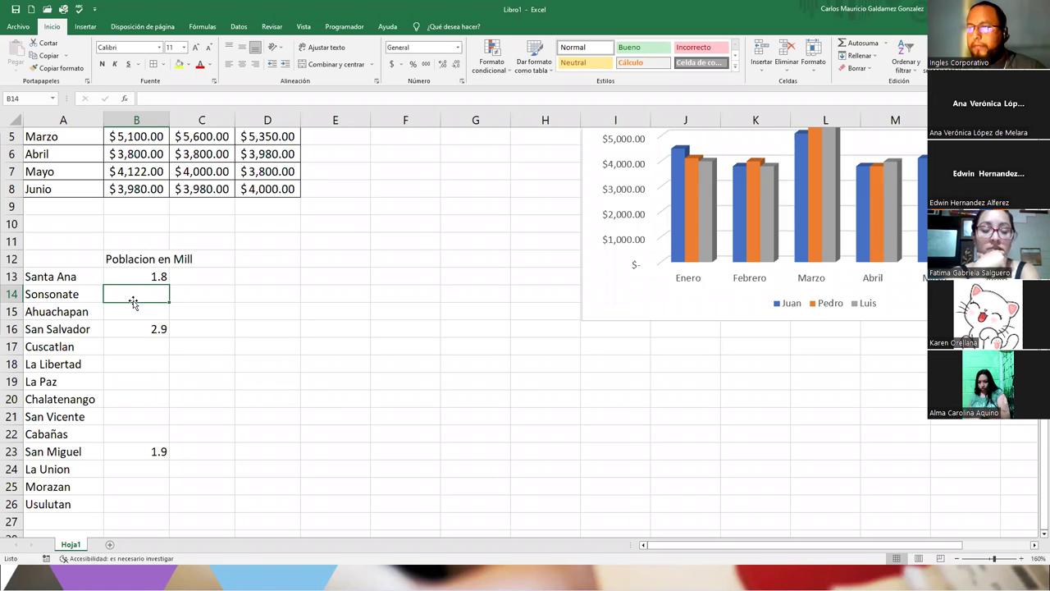
Step: Shorten the heading in B12 to "Poblacion"
{"action": "left_click_drag", "start_coordinate": [132, 274], "coordinate": [136, 451]}
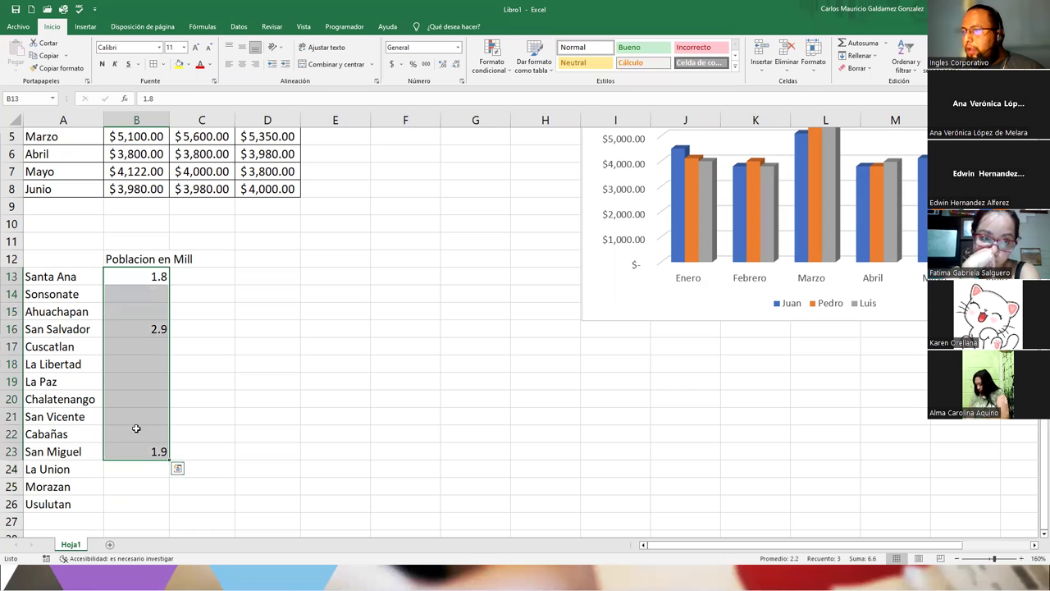
{"action": "left_click", "coordinate": [130, 259]}
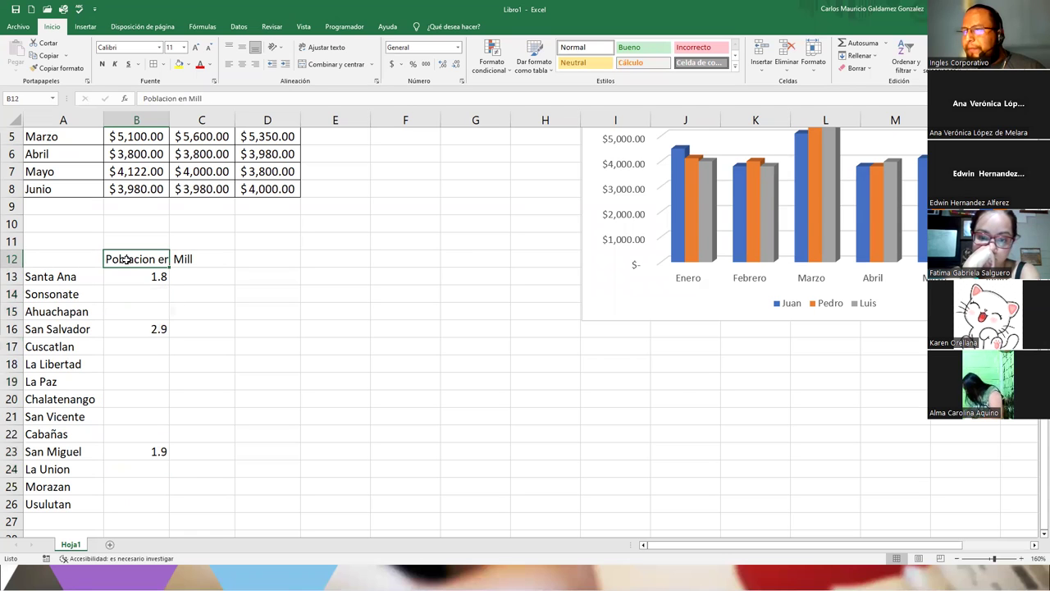
{"action": "left_click", "coordinate": [201, 98]}
{"action": "key", "text": "BackSpace"}
{"action": "key", "text": "BackSpace"}
{"action": "key", "text": "BackSpace"}
{"action": "key", "text": "BackSpace"}
{"action": "key", "text": "BackSpace"}
{"action": "key", "text": "BackSpace"}
{"action": "key", "text": "BackSpace"}
{"action": "key", "text": "BackSpace"}
{"action": "key", "text": "Return"}
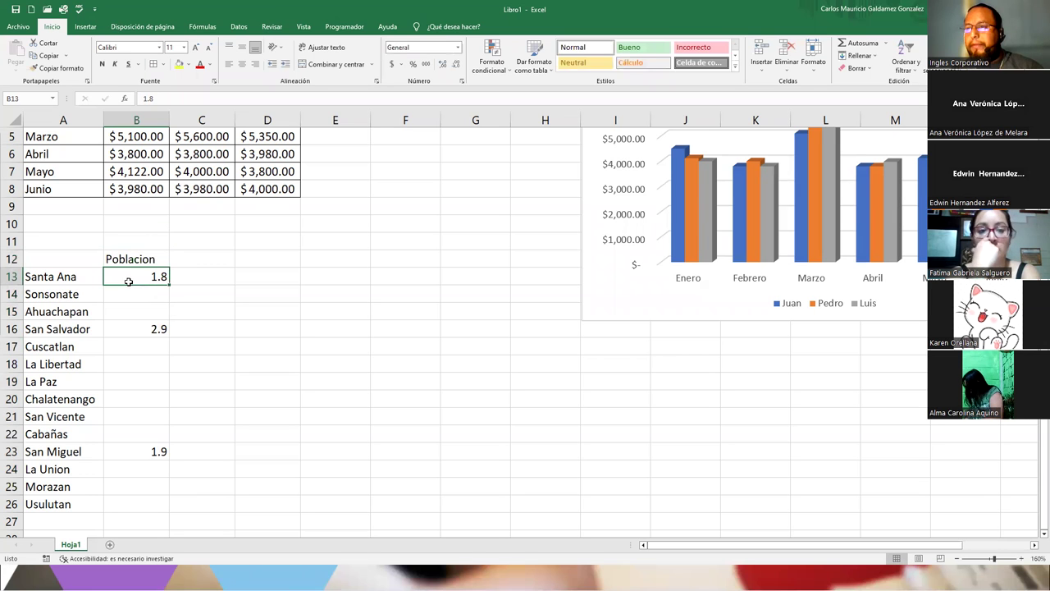
Step: Set Santa Ana's population in B13 to the full figure 1800897
{"action": "type", "text": "180"}
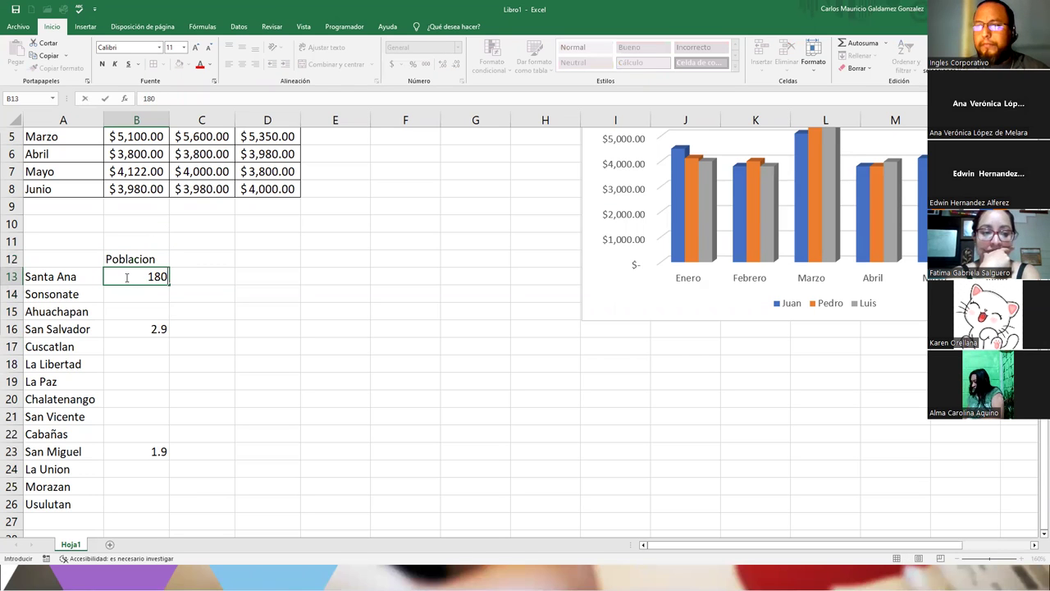
{"action": "type", "text": "0897"}
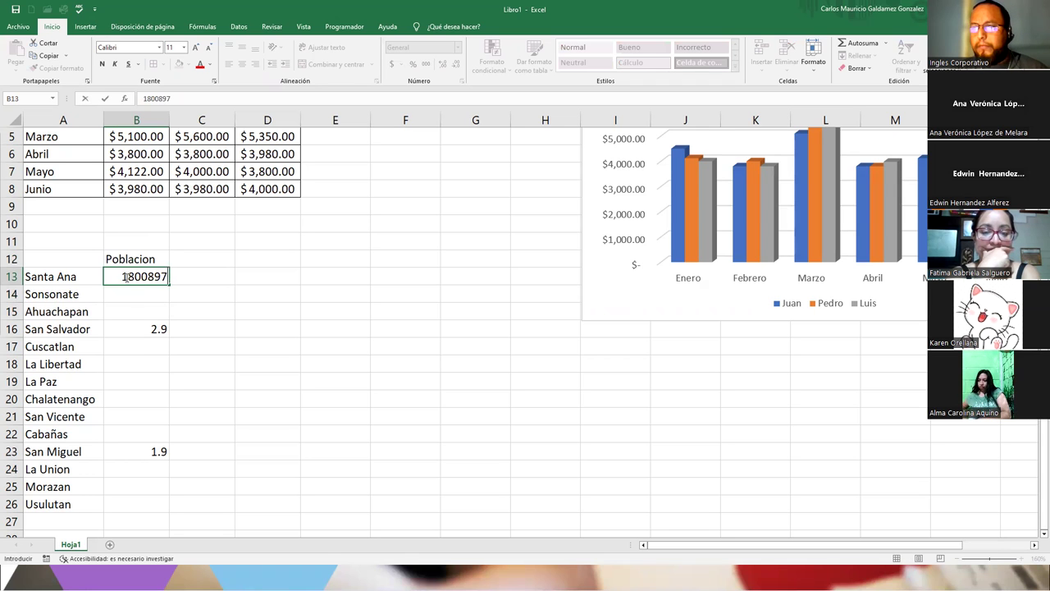
{"action": "key", "text": "Return"}
Step: Apply the Número format to the population cells B13:B26 and fit column B's width to its contents
{"action": "left_click", "coordinate": [125, 277]}
{"action": "left_click", "coordinate": [128, 506], "text": "shift"}
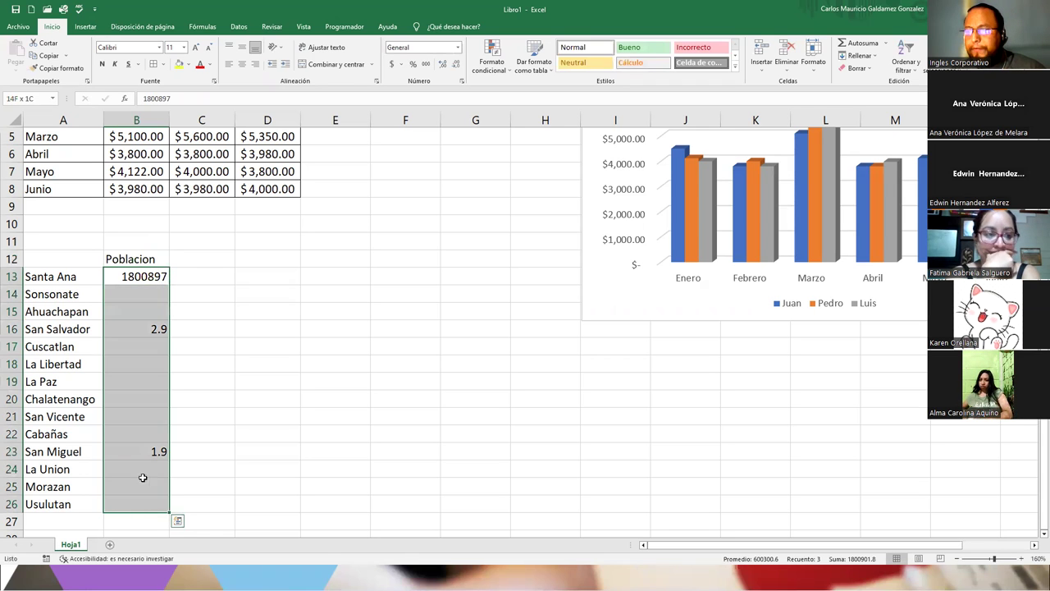
{"action": "left_click", "coordinate": [458, 49]}
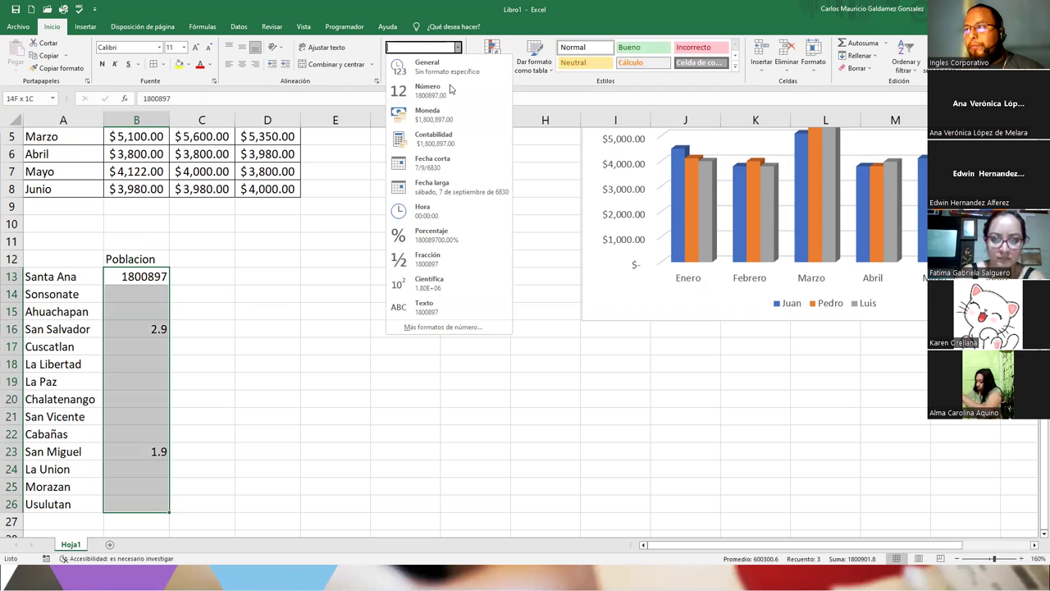
{"action": "left_click", "coordinate": [448, 97]}
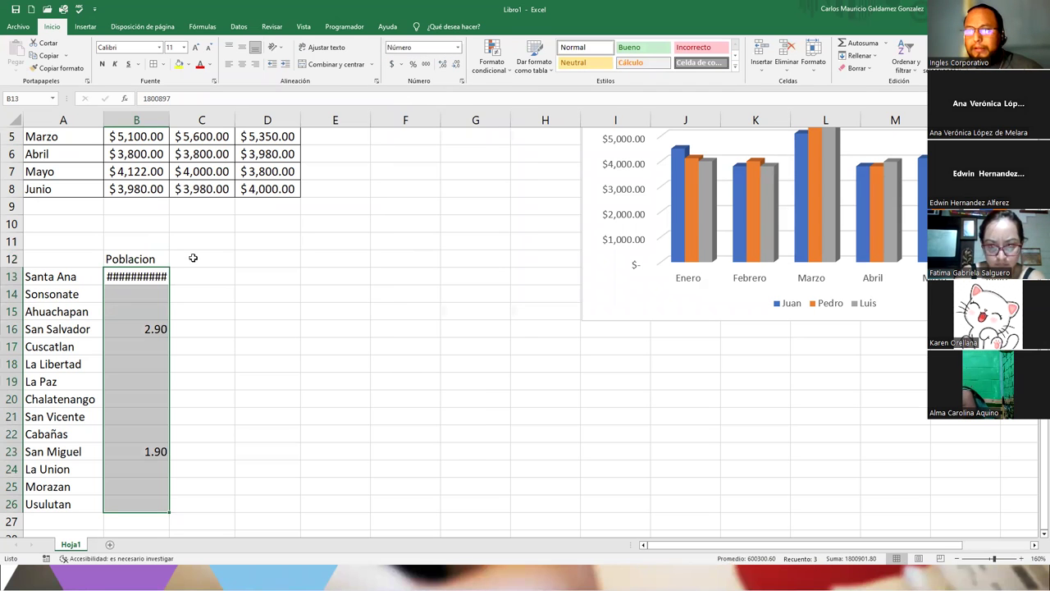
{"action": "double_click", "coordinate": [169, 122]}
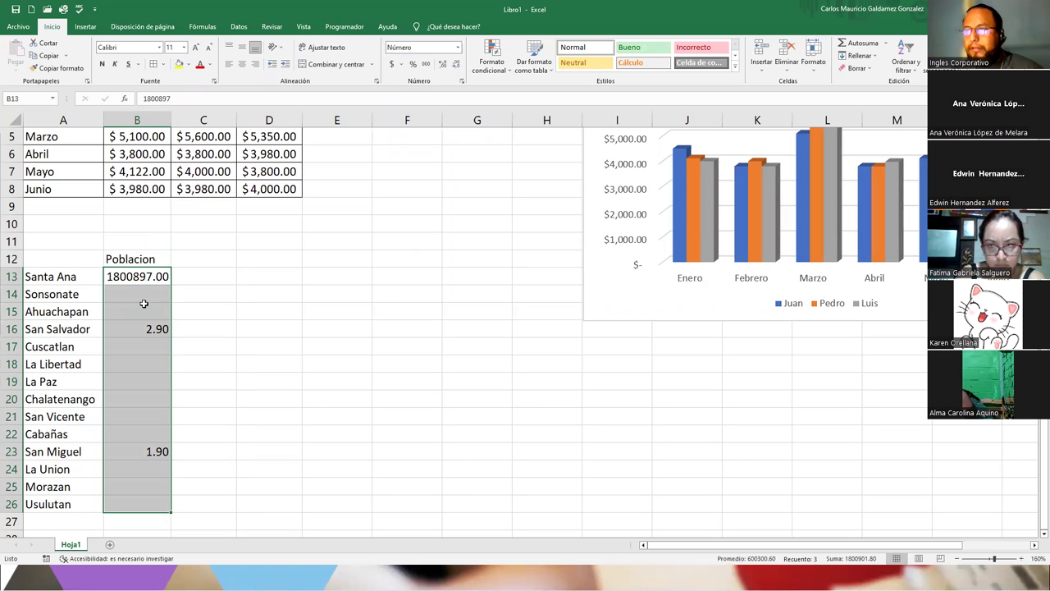
Step: Reduce the population cells B13:B26 to zero decimal places
{"action": "left_click", "coordinate": [458, 49]}
{"action": "left_click", "coordinate": [458, 49]}
{"action": "left_click", "coordinate": [456, 64]}
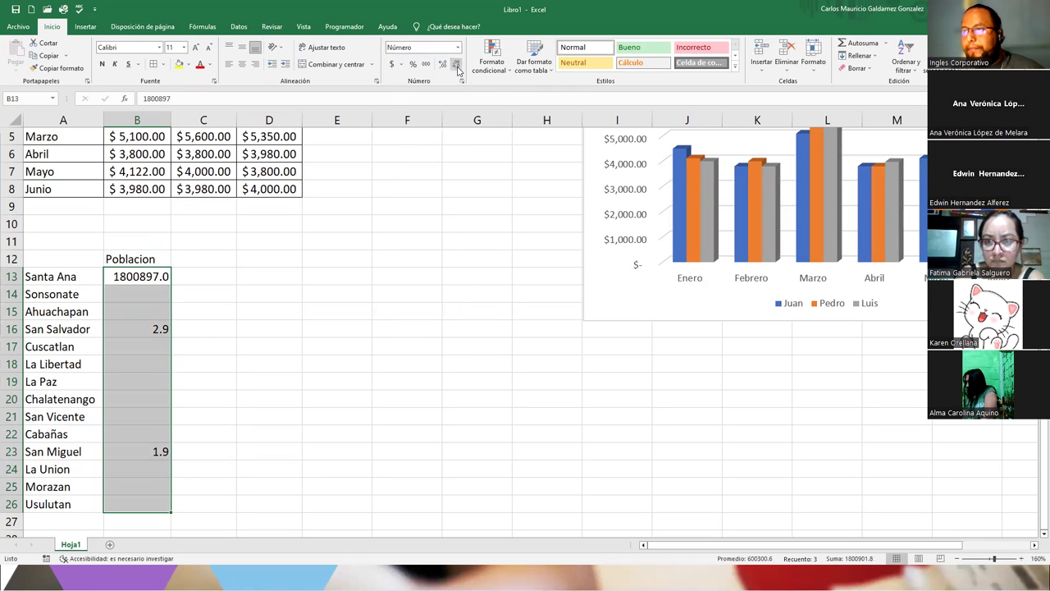
{"action": "left_click", "coordinate": [456, 64]}
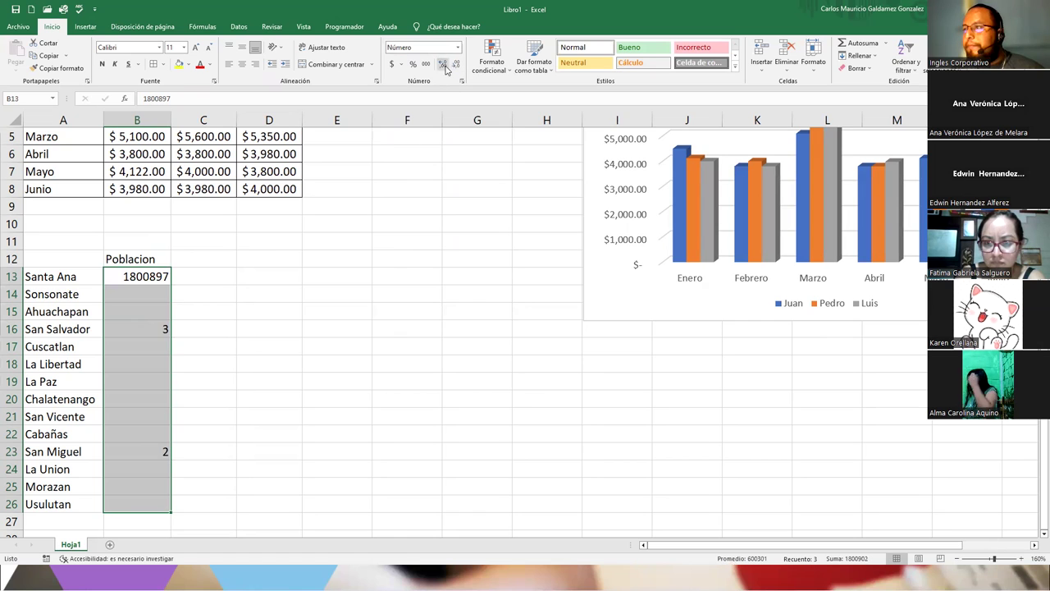
Step: Turn on the thousands separator in the number format of the population cells B13:B26
{"action": "right_click", "coordinate": [142, 278]}
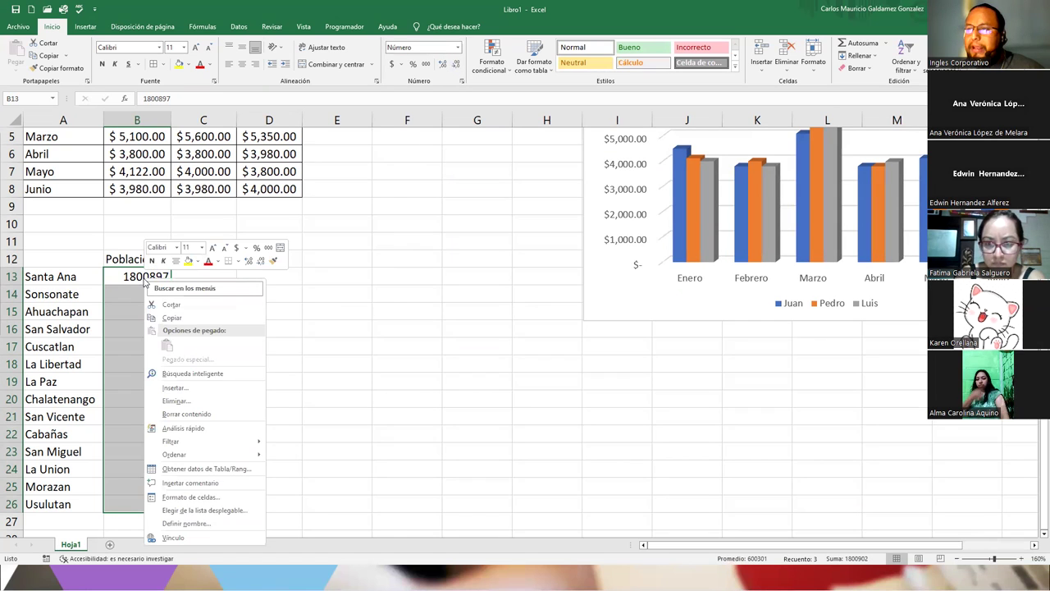
{"action": "left_click", "coordinate": [189, 497]}
{"action": "left_click", "coordinate": [127, 384]}
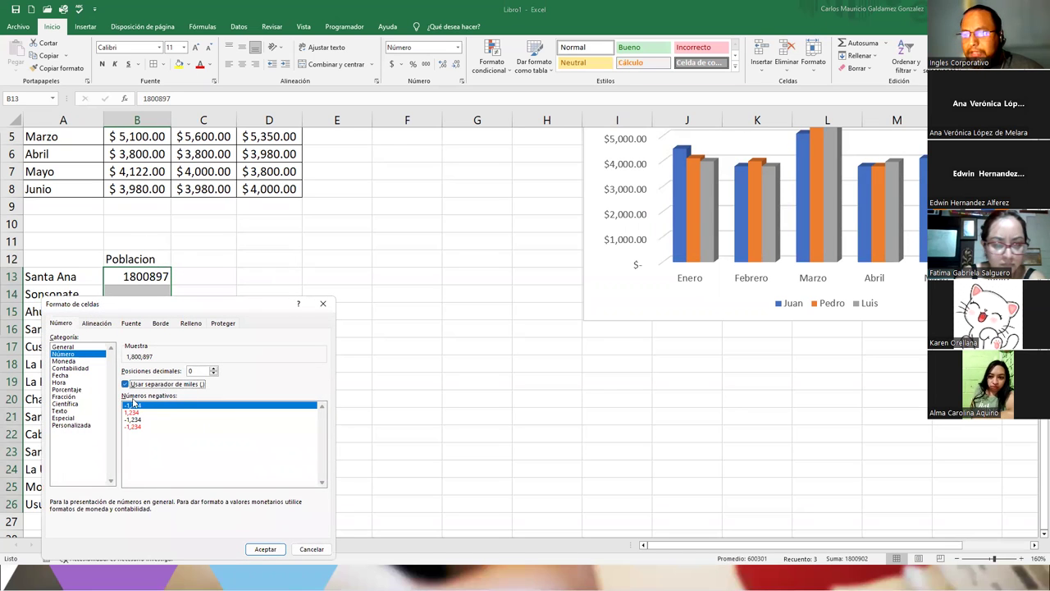
{"action": "left_click", "coordinate": [259, 550]}
Step: Enter the populations 987600 for Sonsonate in B14 and 990987 for Ahuachapan in B15
{"action": "key", "text": "Down"}
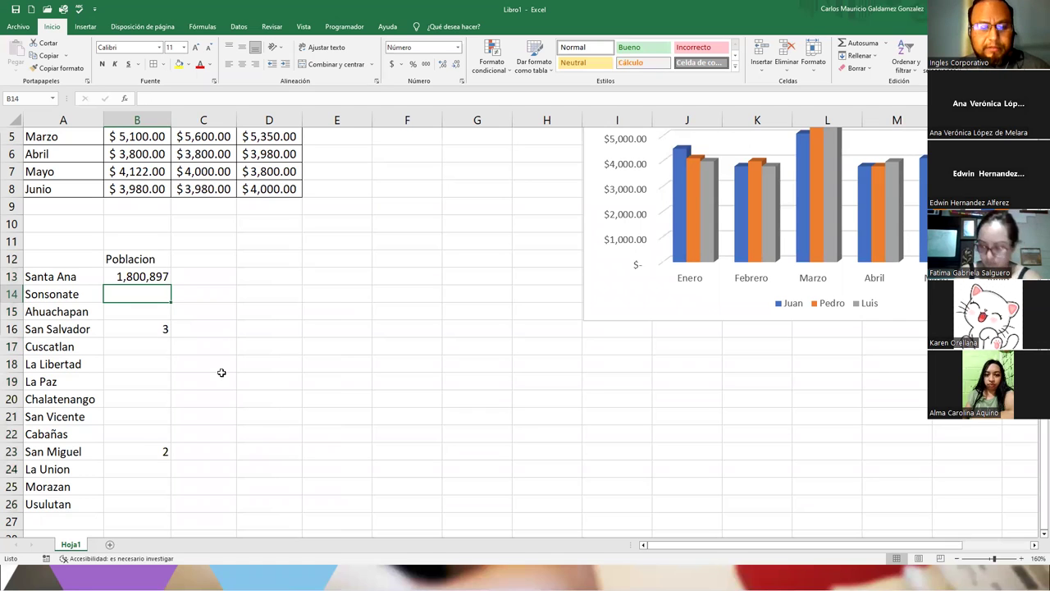
{"action": "type", "text": "987,"}
{"action": "type", "text": "6"}
{"action": "type", "text": "00"}
{"action": "key", "text": "Return"}
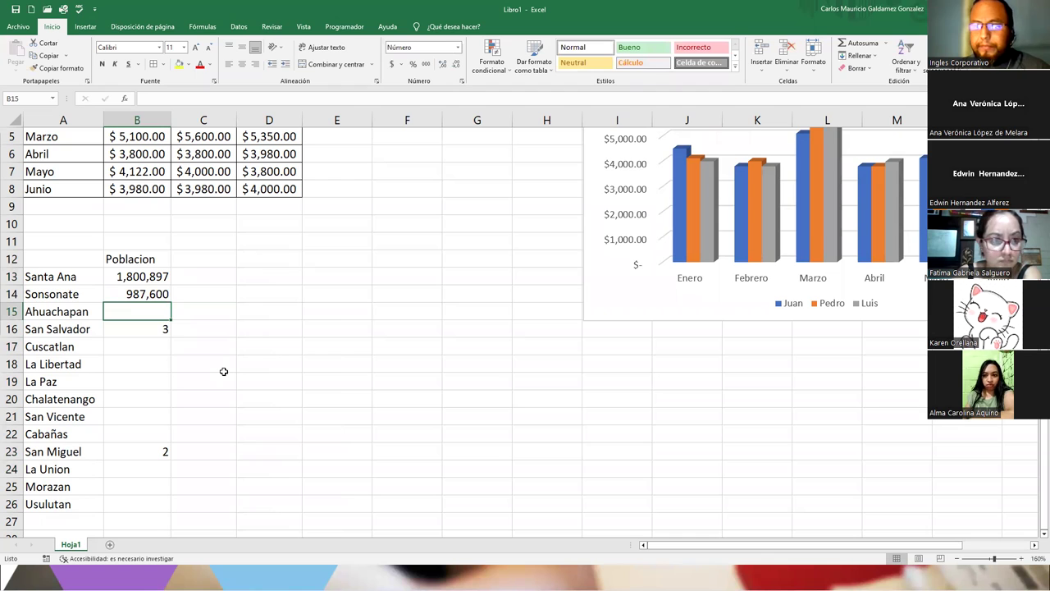
{"action": "type", "text": "9"}
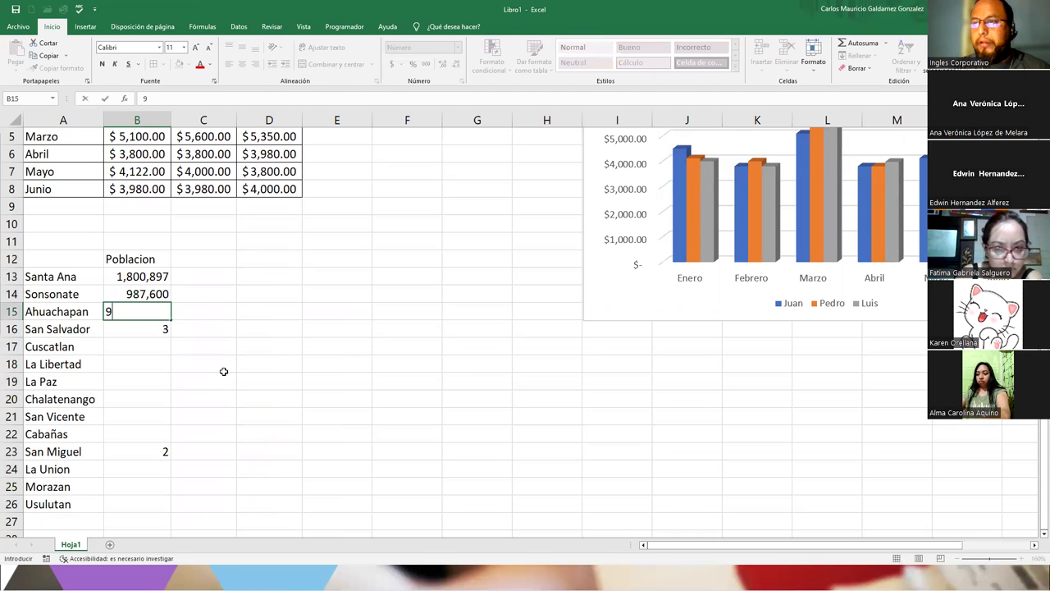
{"action": "type", "text": "90"}
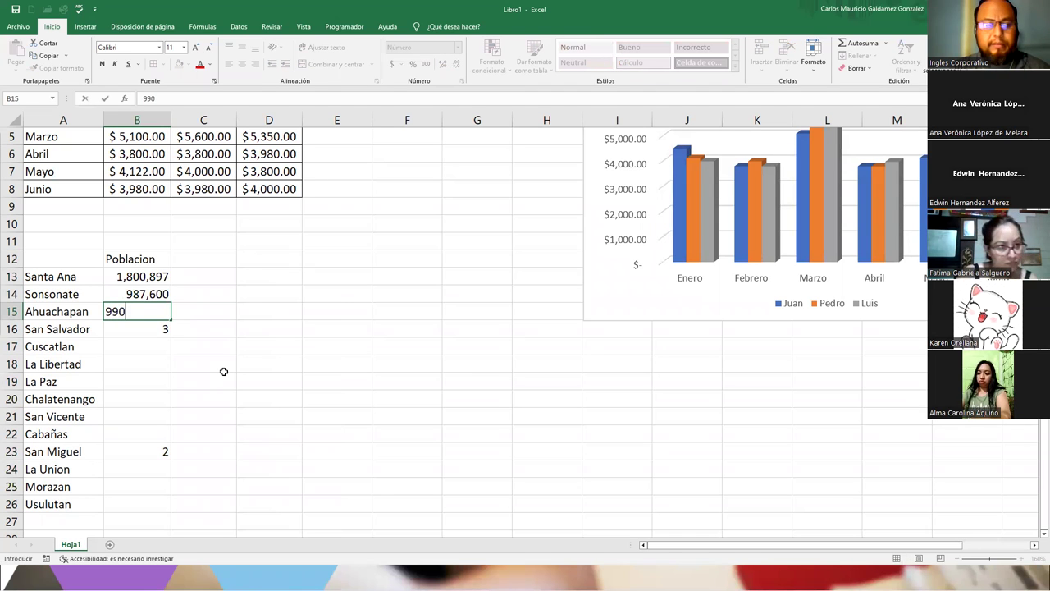
{"action": "type", "text": "987"}
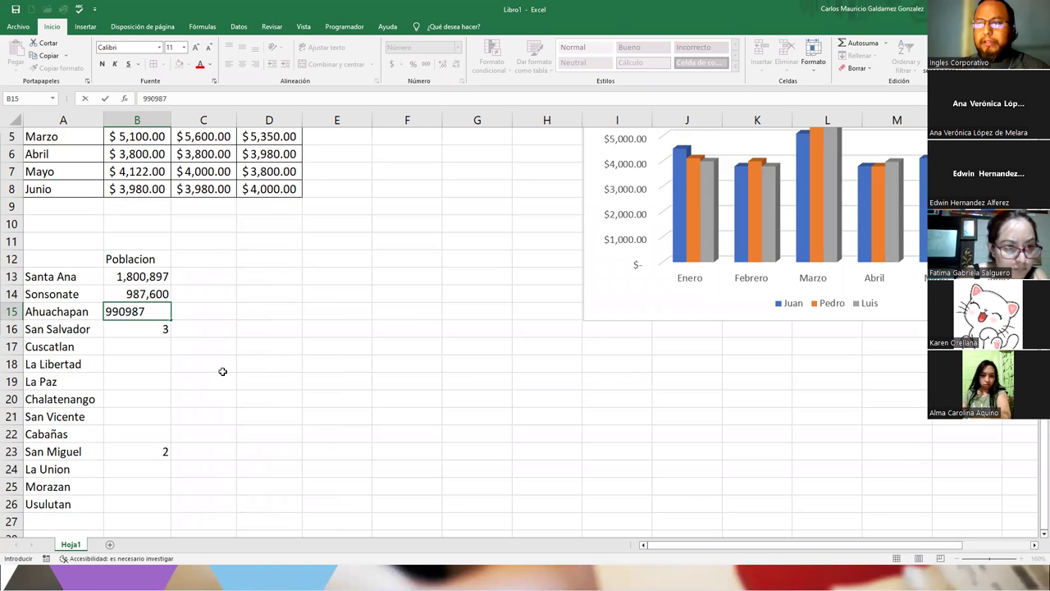
{"action": "key", "text": "Return"}
Step: Set San Salvador's population in B16 to 2901987
{"action": "type", "text": "2,"}
{"action": "type", "text": "90"}
{"action": "type", "text": "1"}
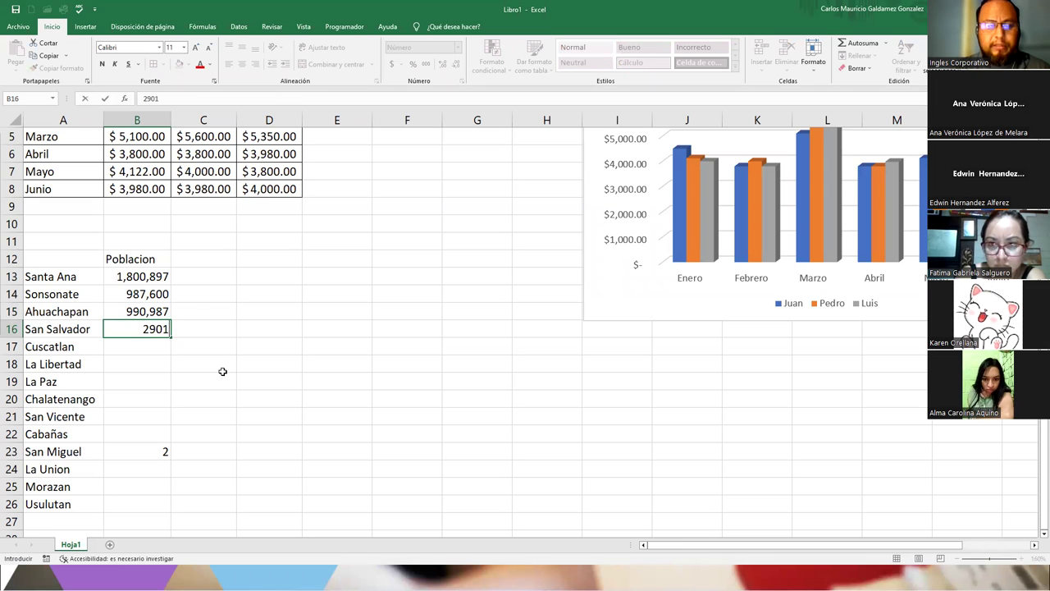
{"action": "type", "text": ",987"}
{"action": "key", "text": "Return"}
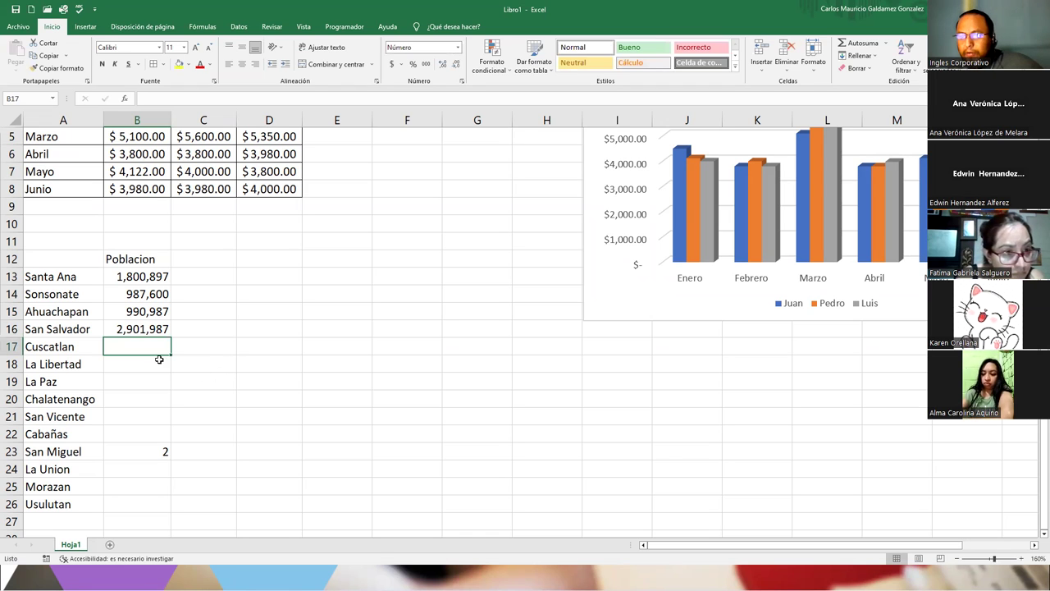
Step: Copy the Sonsonate and Ahuachapan populations into B17:B18 and change Cuscatlan's value in B17 to 987800
{"action": "left_click_drag", "start_coordinate": [132, 290], "coordinate": [132, 310]}
{"action": "key", "text": "ctrl+c"}
{"action": "left_click", "coordinate": [134, 347]}
{"action": "key", "text": "ctrl+v"}
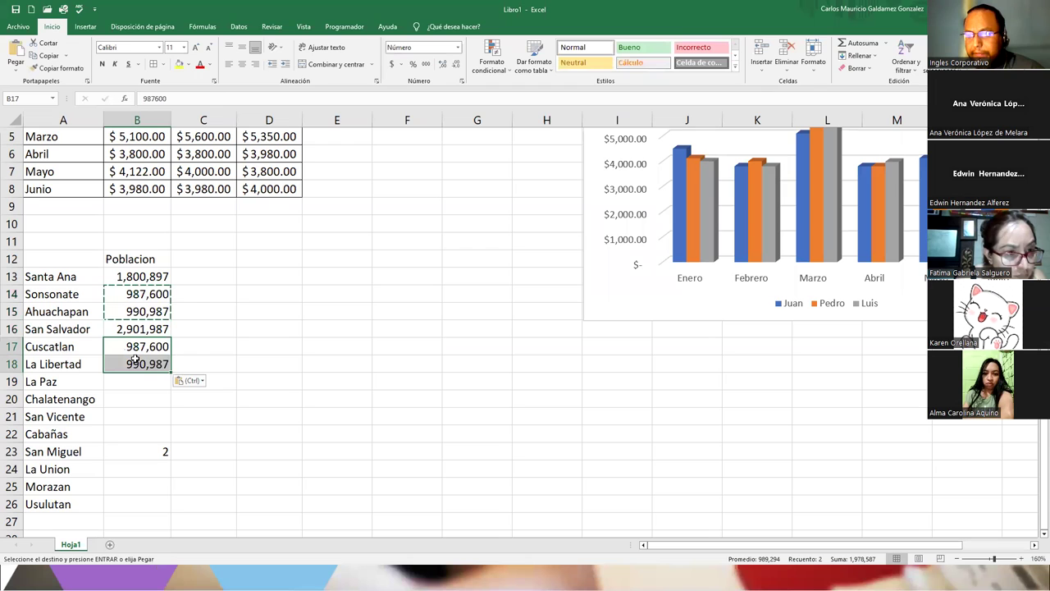
{"action": "double_click", "coordinate": [150, 346]}
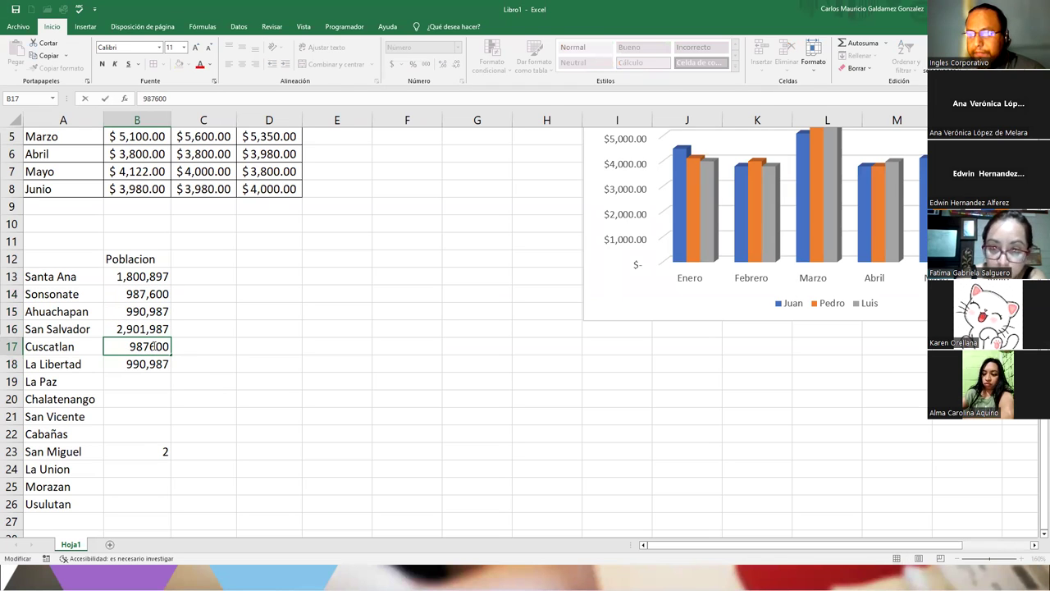
{"action": "left_click_drag", "start_coordinate": [150, 348], "coordinate": [156, 346]}
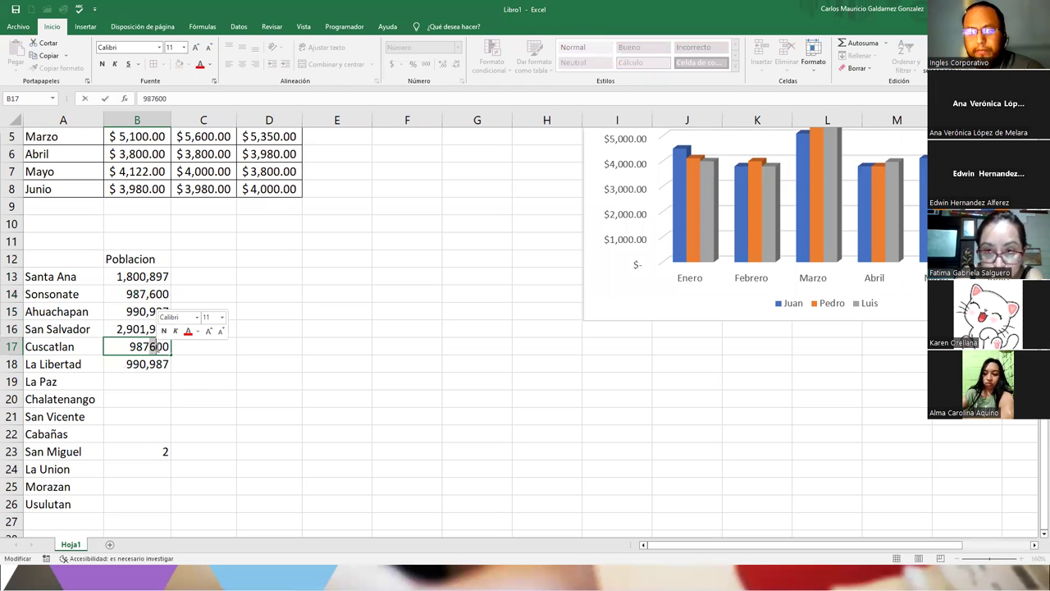
{"action": "type", "text": "8"}
Step: Change La Libertad's population in B18 to 960987
{"action": "left_click", "coordinate": [156, 366]}
{"action": "double_click", "coordinate": [158, 366]}
{"action": "key", "text": "Left"}
{"action": "key", "text": "Left"}
{"action": "key", "text": "Left"}
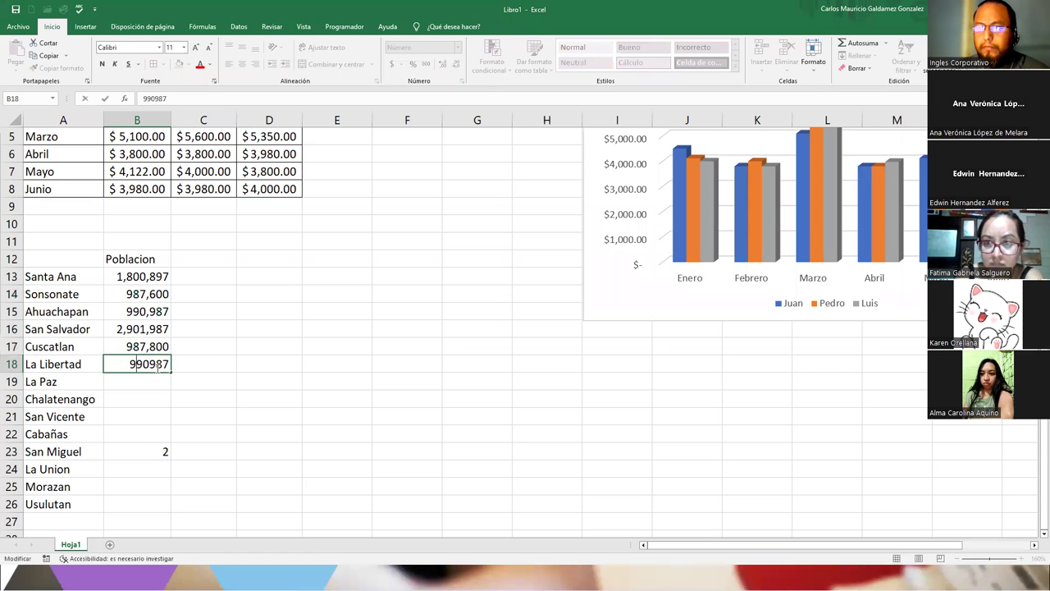
{"action": "key", "text": "Delete"}
{"action": "type", "text": "6"}
{"action": "key", "text": "Return"}
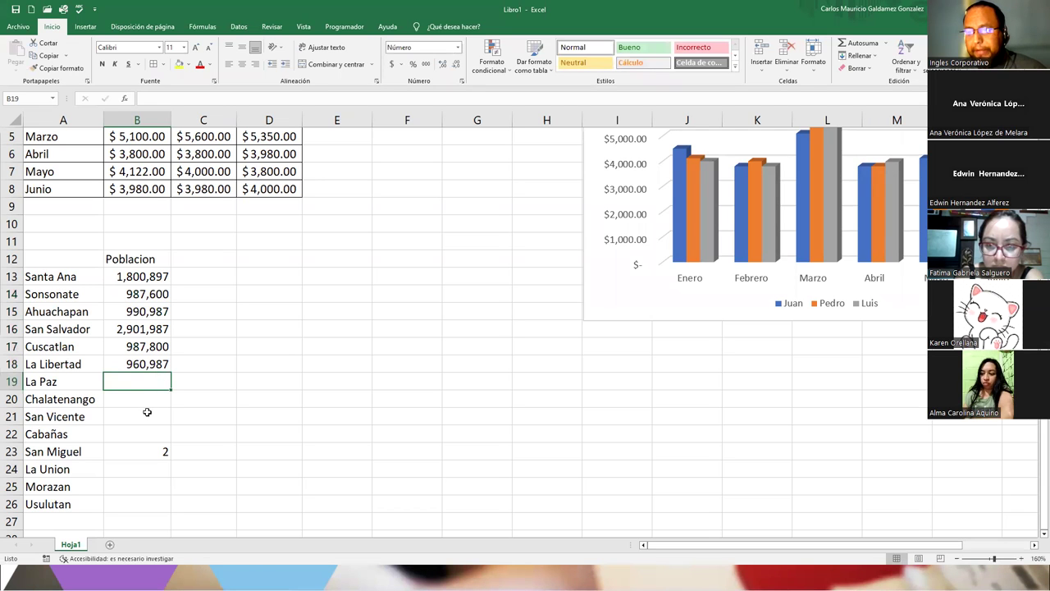
Step: Enter the populations 607890 for La Paz in B19 and 1009876 for Chalatenango in B20
{"action": "type", "text": "60"}
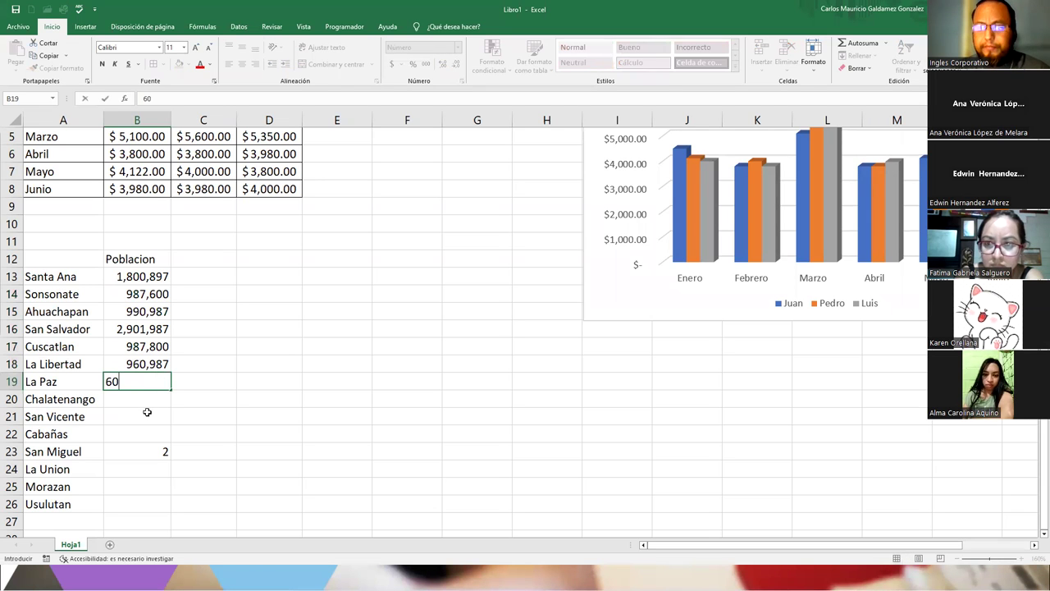
{"action": "type", "text": "7."}
{"action": "key", "text": "BackSpace"}
{"action": "type", "text": "890"}
{"action": "key", "text": "Return"}
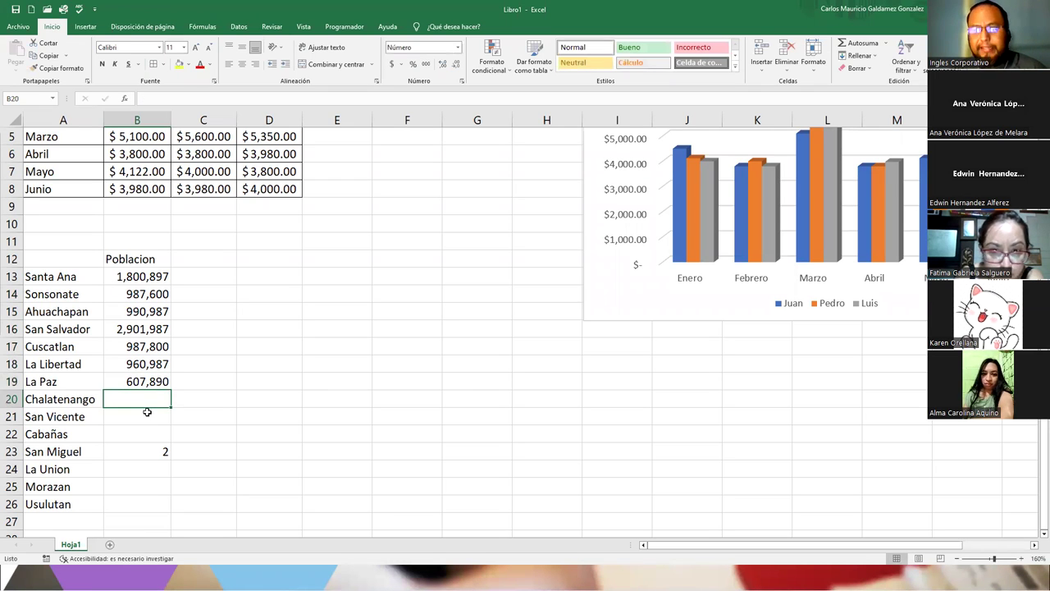
{"action": "type", "text": "1"}
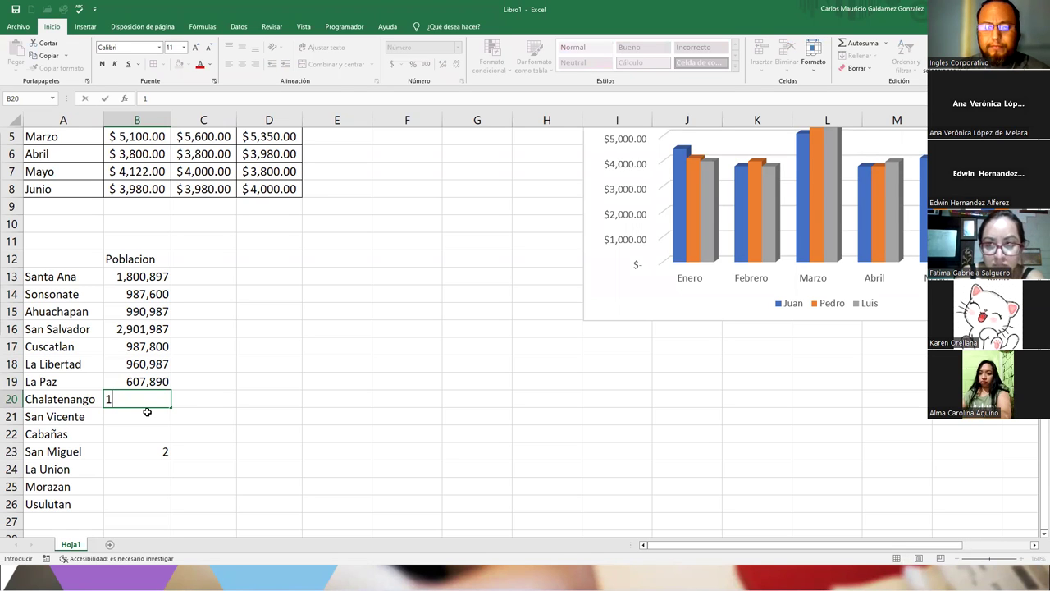
{"action": "type", "text": "009"}
{"action": "type", "text": "76"}
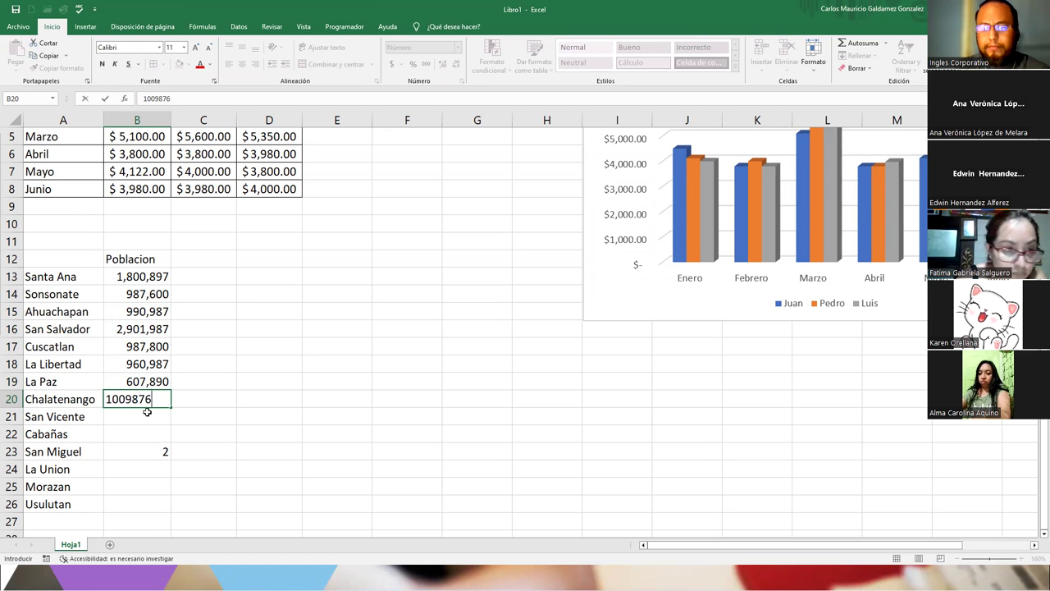
{"action": "key", "text": "Return"}
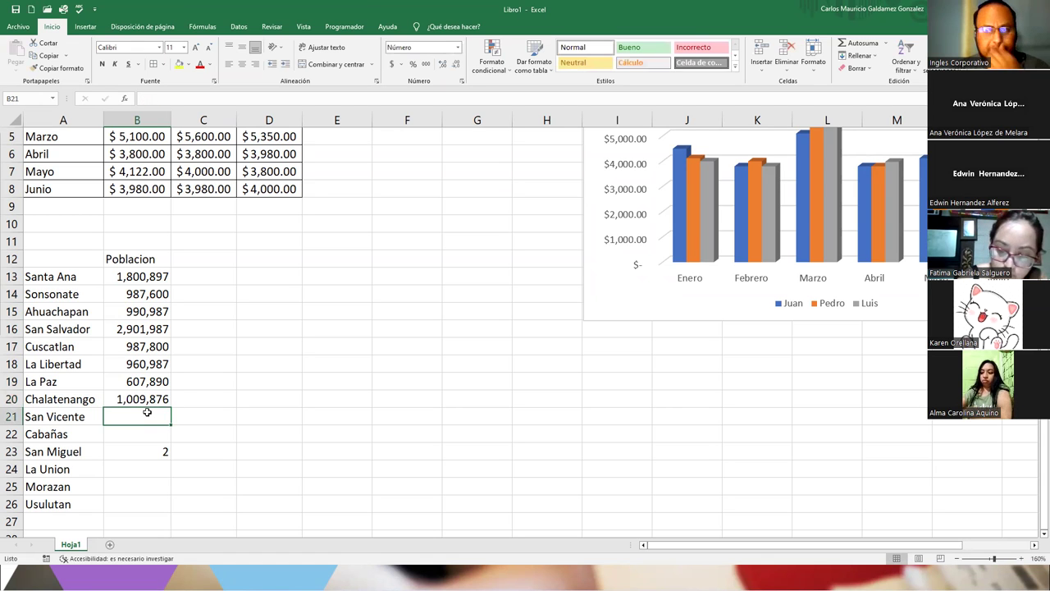
Step: Copy Sonsonate's population into B21 for San Vicente and change it to 951600
{"action": "left_click", "coordinate": [148, 299]}
{"action": "key", "text": "ctrl+c"}
{"action": "left_click", "coordinate": [127, 419]}
{"action": "key", "text": "ctrl+v"}
{"action": "double_click", "coordinate": [135, 420]}
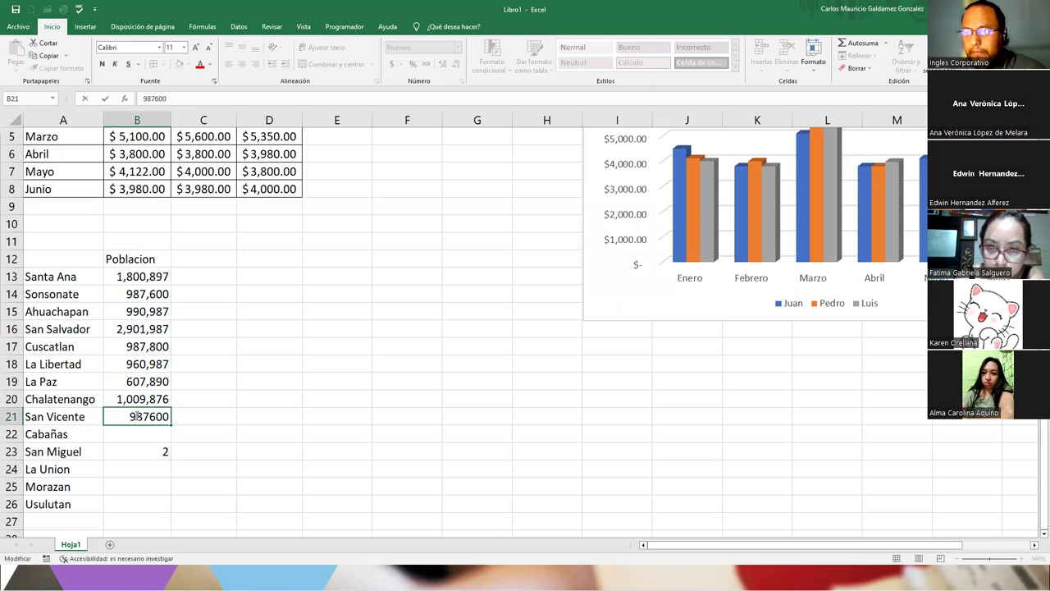
{"action": "left_click_drag", "start_coordinate": [142, 419], "coordinate": [149, 418]}
{"action": "type", "text": "5"}
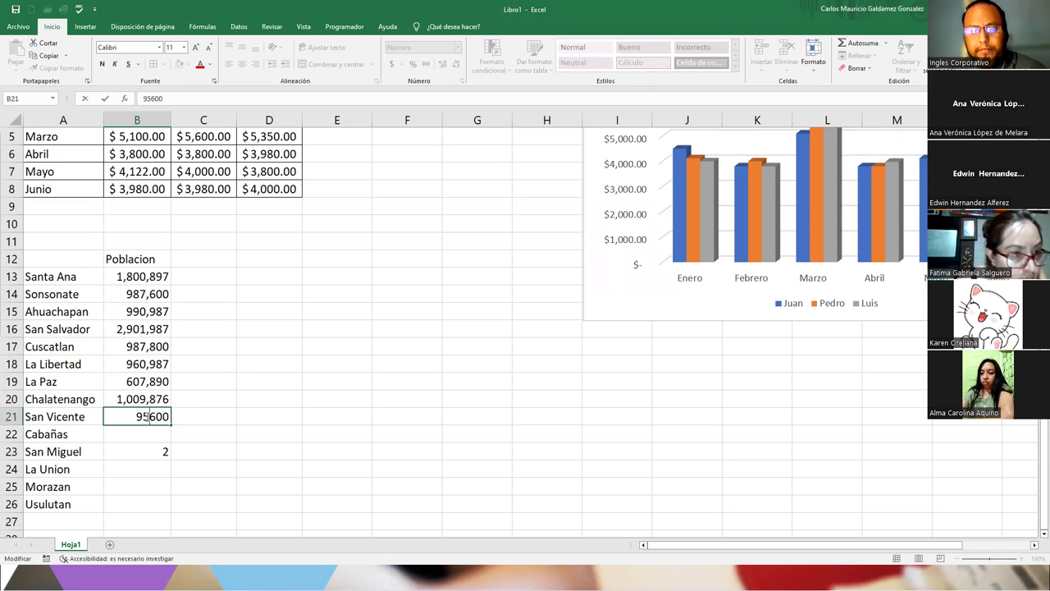
{"action": "type", "text": "1"}
{"action": "key", "text": "Return"}
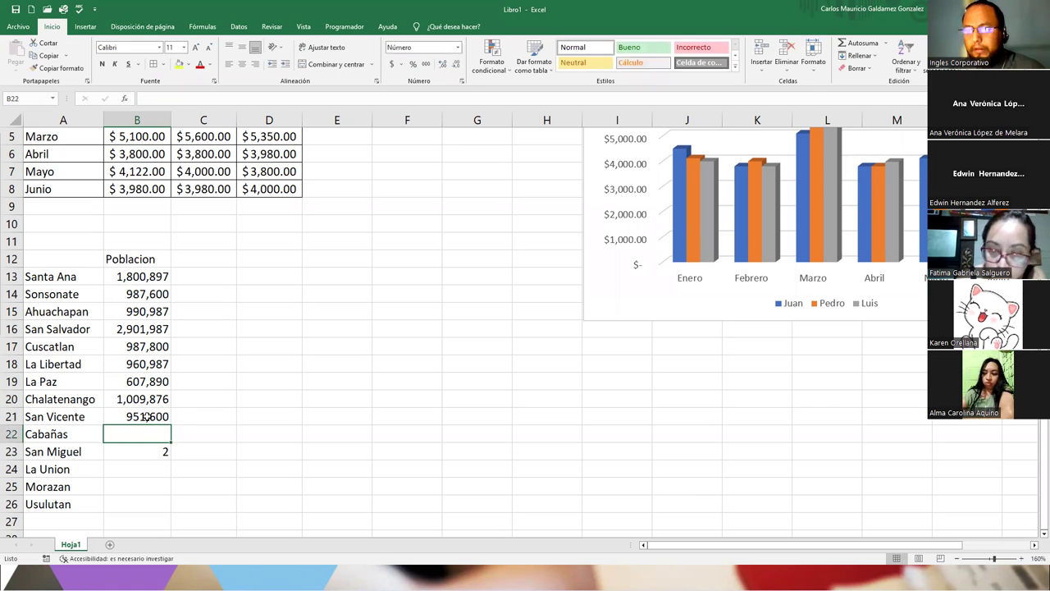
Step: Copy La Libertad's population into B22 for Cabañas and change it to 960087
{"action": "left_click", "coordinate": [134, 371]}
{"action": "key", "text": "ctrl+c"}
{"action": "left_click", "coordinate": [129, 434]}
{"action": "key", "text": "ctrl+v"}
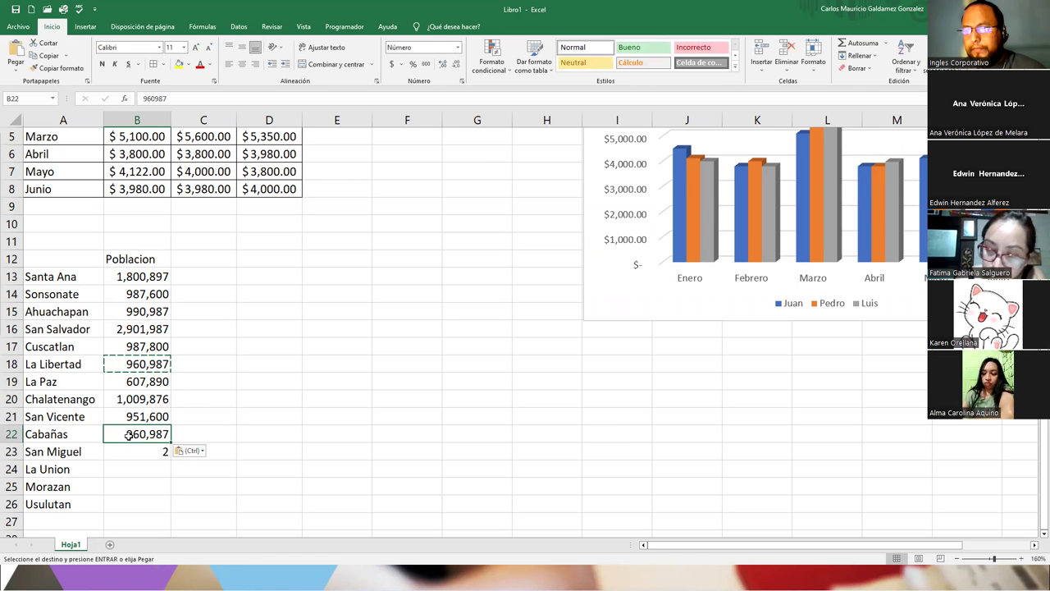
{"action": "double_click", "coordinate": [154, 435]}
{"action": "key", "text": "BackSpace"}
{"action": "type", "text": "0"}
{"action": "key", "text": "Return"}
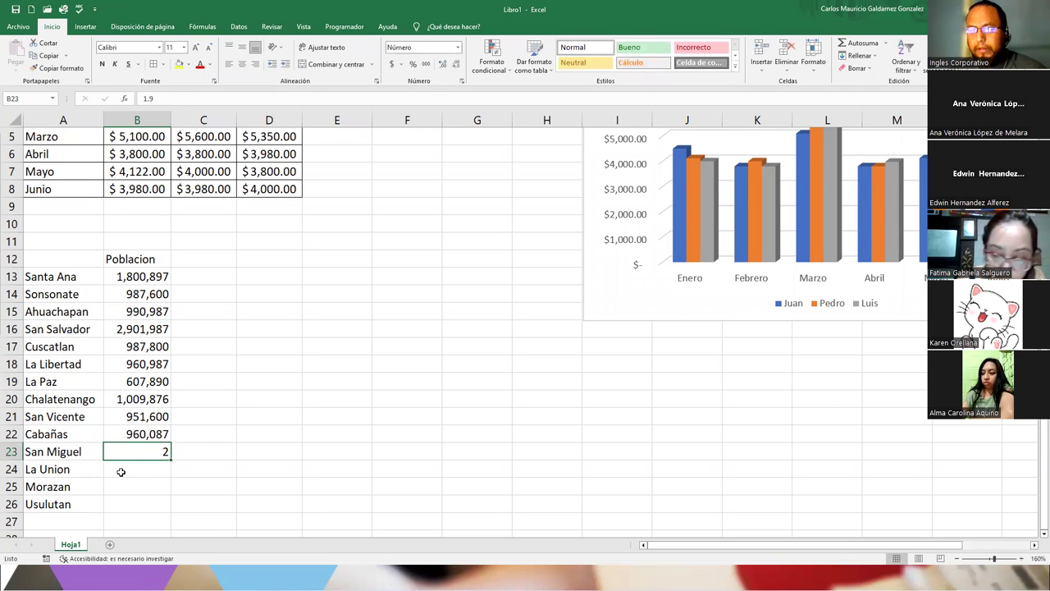
Step: Copy San Salvador's population over San Miguel's value in B23 and change it to 2401987
{"action": "left_click", "coordinate": [133, 333]}
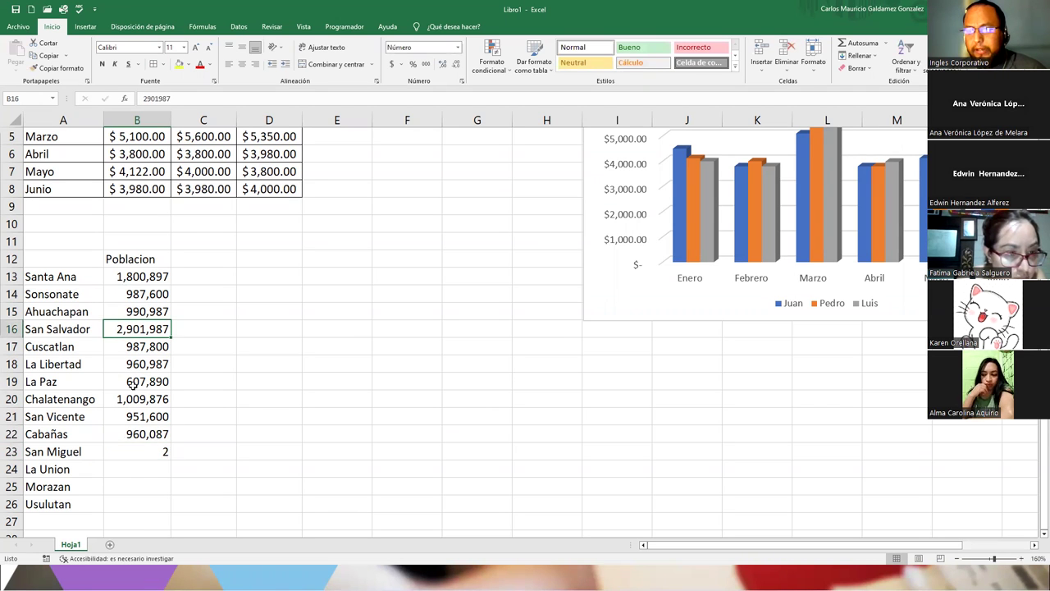
{"action": "key", "text": "ctrl+c"}
{"action": "left_click", "coordinate": [135, 451]}
{"action": "key", "text": "ctrl+v"}
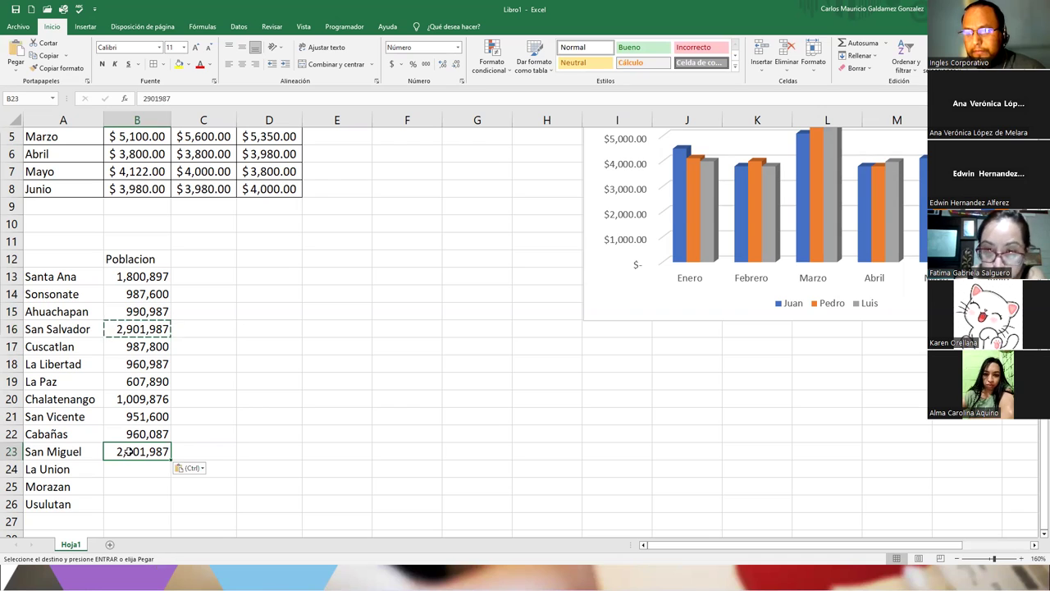
{"action": "double_click", "coordinate": [129, 451]}
{"action": "key", "text": "Delete"}
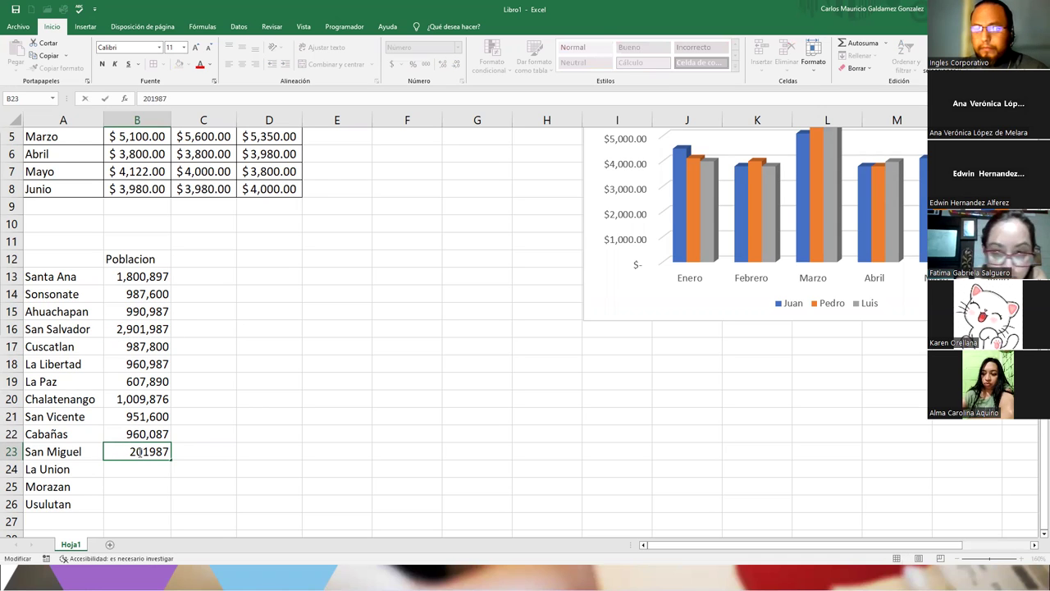
{"action": "type", "text": "4"}
{"action": "key", "text": "Return"}
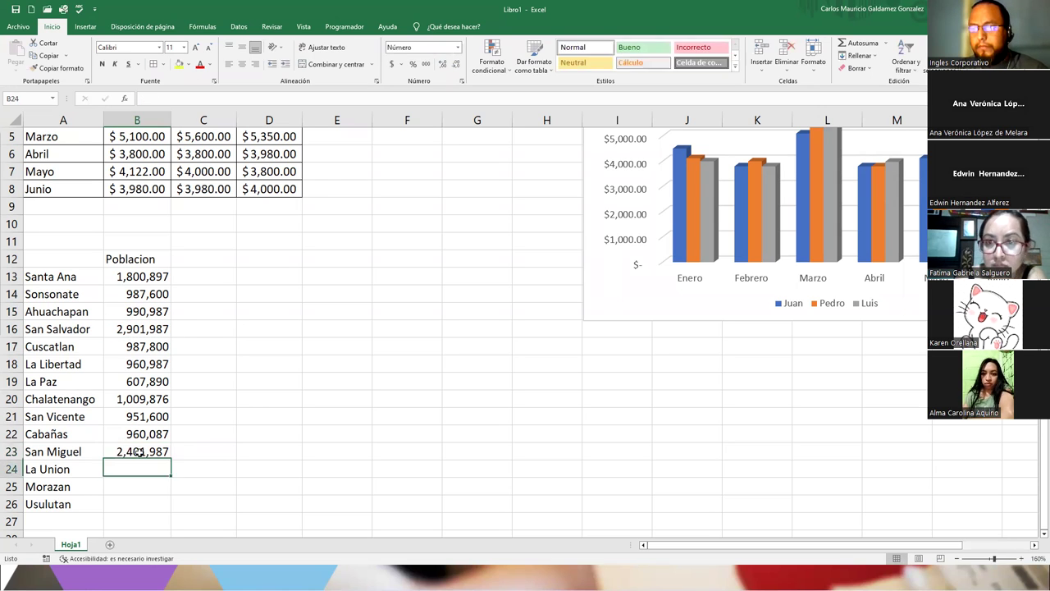
Step: Copy the La Libertad and La Paz populations into B24:B25 for La Union and Morazan
{"action": "left_click", "coordinate": [139, 366]}
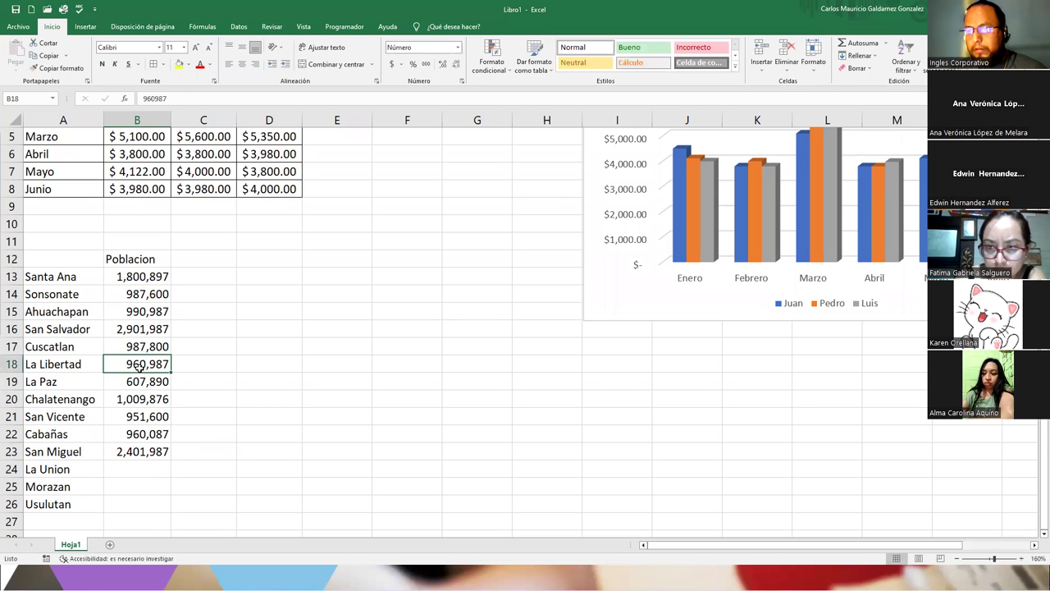
{"action": "left_click_drag", "start_coordinate": [139, 366], "coordinate": [141, 383]}
{"action": "key", "text": "ctrl+c"}
{"action": "left_click", "coordinate": [146, 468]}
{"action": "key", "text": "ctrl+v"}
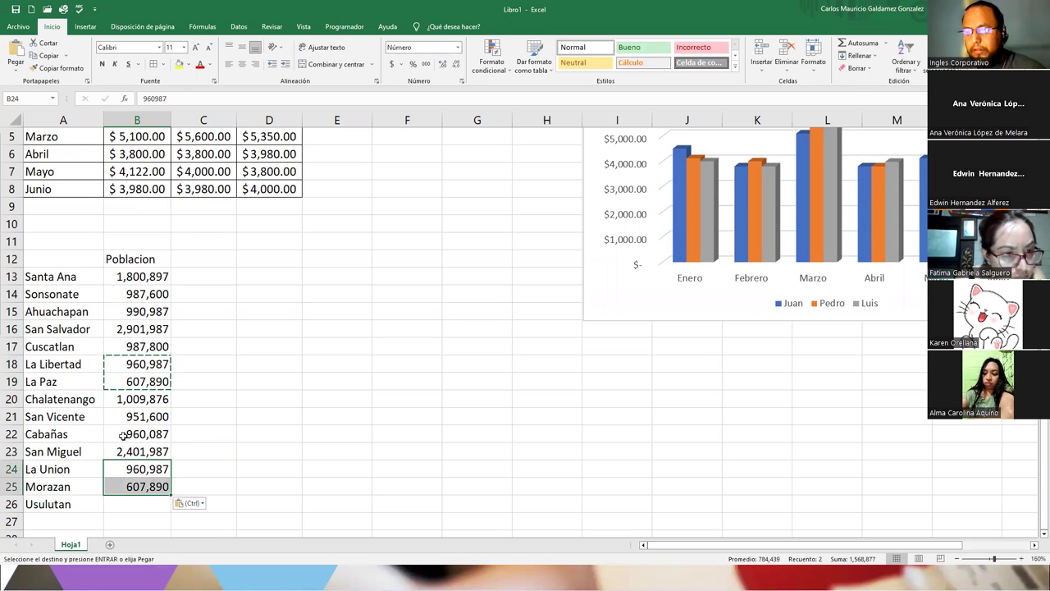
Step: Copy Ahuachapan's population into B26 for Usulutan and end the copy mode
{"action": "left_click", "coordinate": [138, 312]}
{"action": "key", "text": "ctrl+c"}
{"action": "left_click", "coordinate": [138, 504]}
{"action": "key", "text": "ctrl+v"}
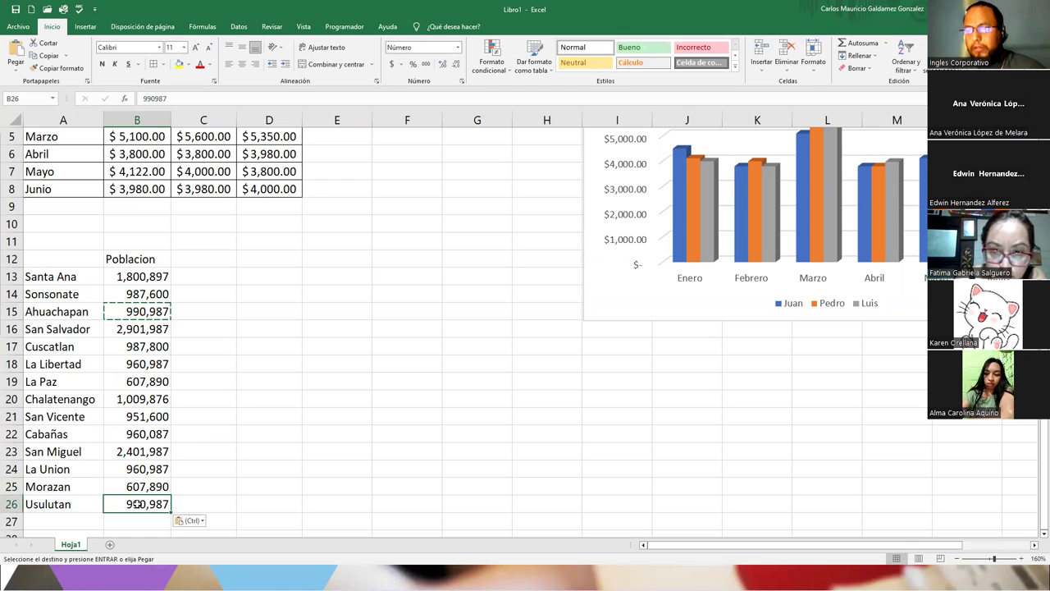
{"action": "key", "text": "Escape"}
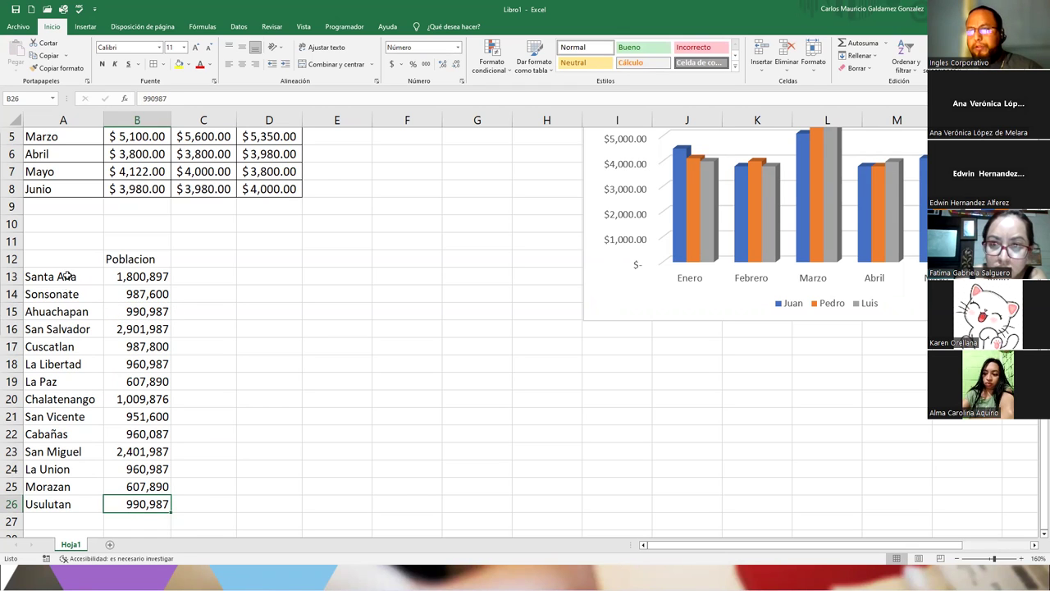
Step: Fit column B's width to its contents
{"action": "left_click", "coordinate": [67, 276]}
{"action": "left_click_drag", "start_coordinate": [115, 278], "coordinate": [136, 502]}
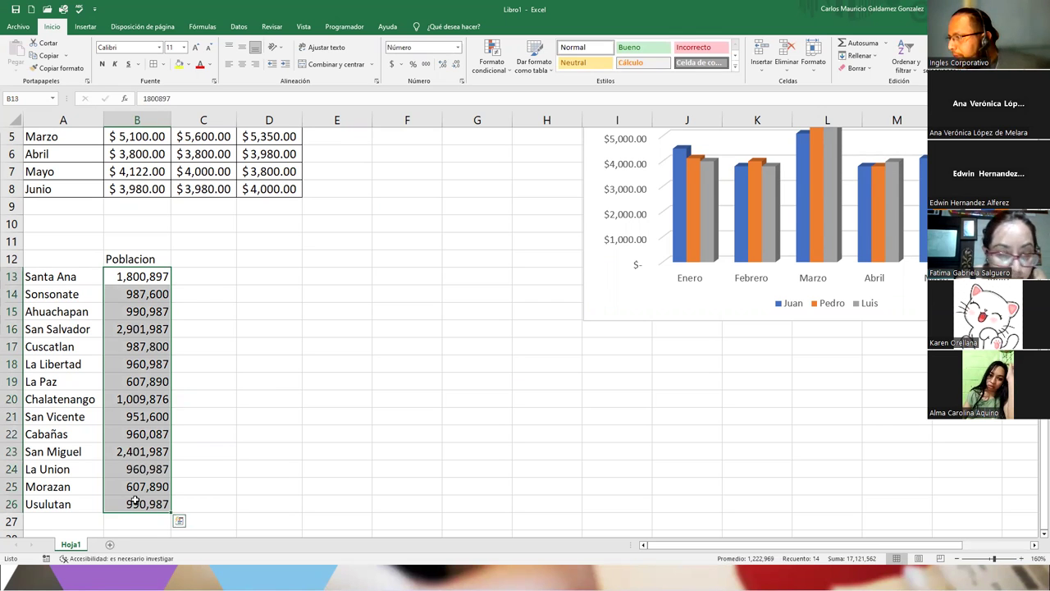
{"action": "left_click", "coordinate": [142, 398]}
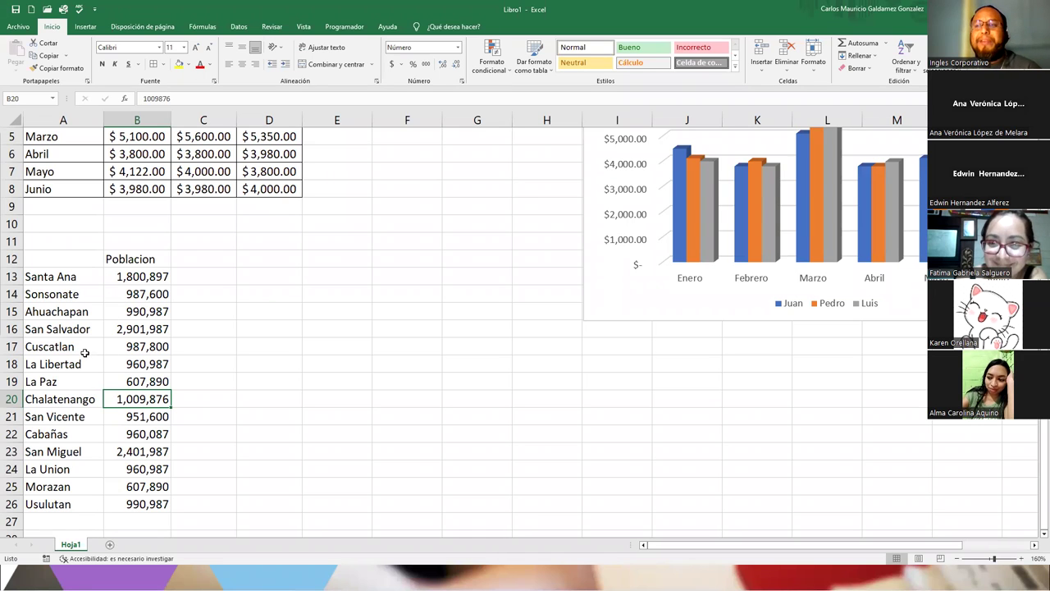
{"action": "double_click", "coordinate": [171, 120]}
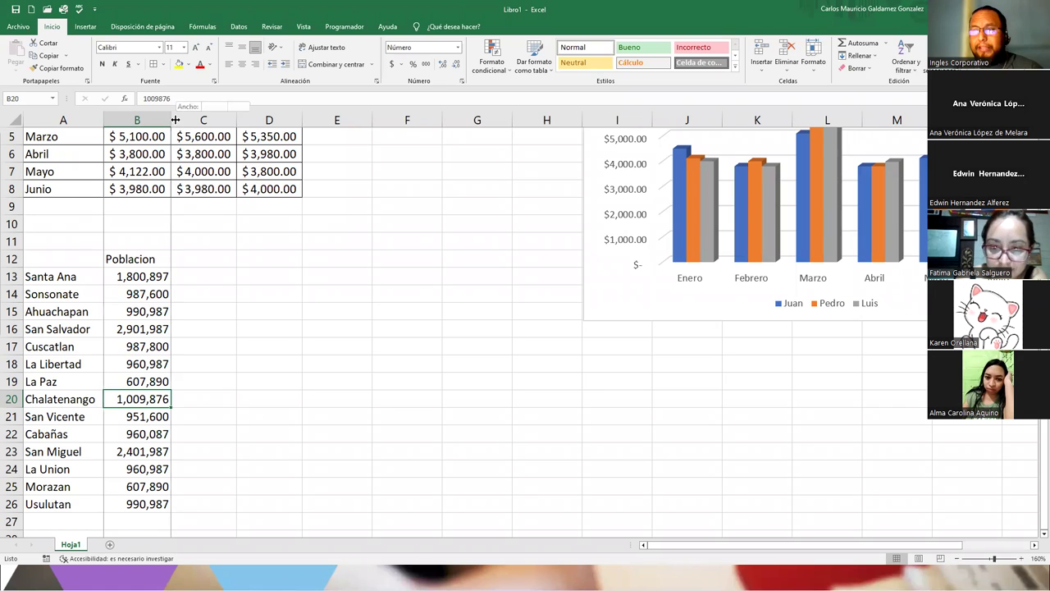
Step: Apply all borders to the department and population data in A13:B26 and to the Poblacion header in B12
{"action": "left_click_drag", "start_coordinate": [110, 274], "coordinate": [127, 514]}
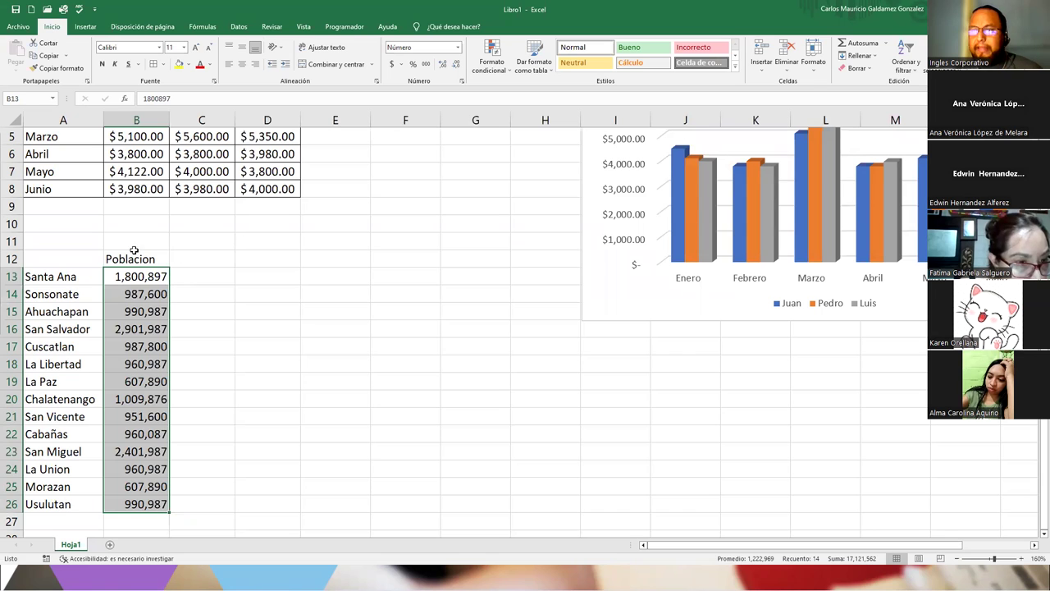
{"action": "left_click_drag", "start_coordinate": [73, 280], "coordinate": [135, 504]}
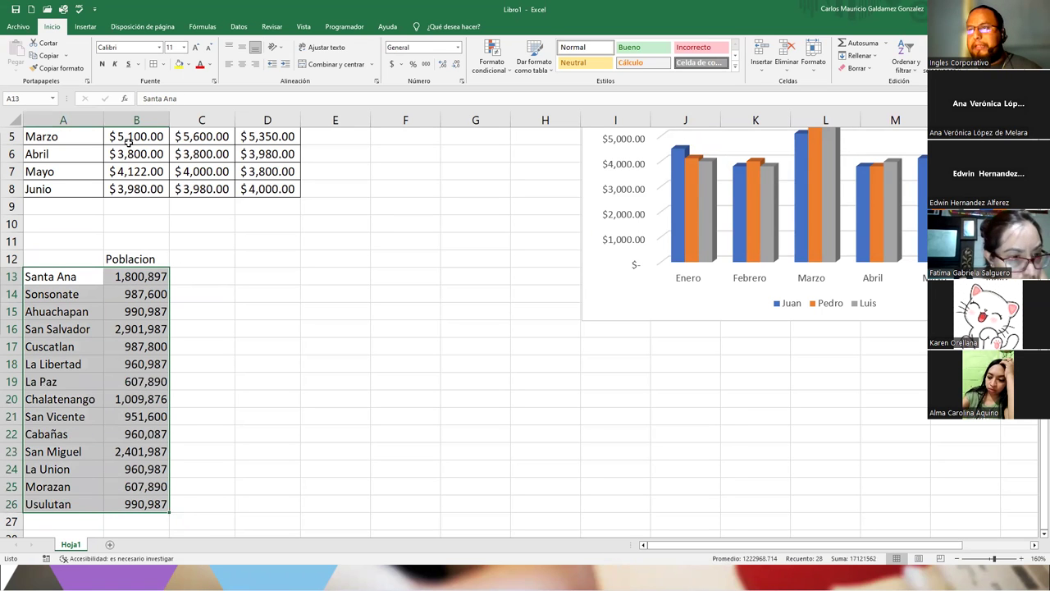
{"action": "left_click", "coordinate": [151, 64]}
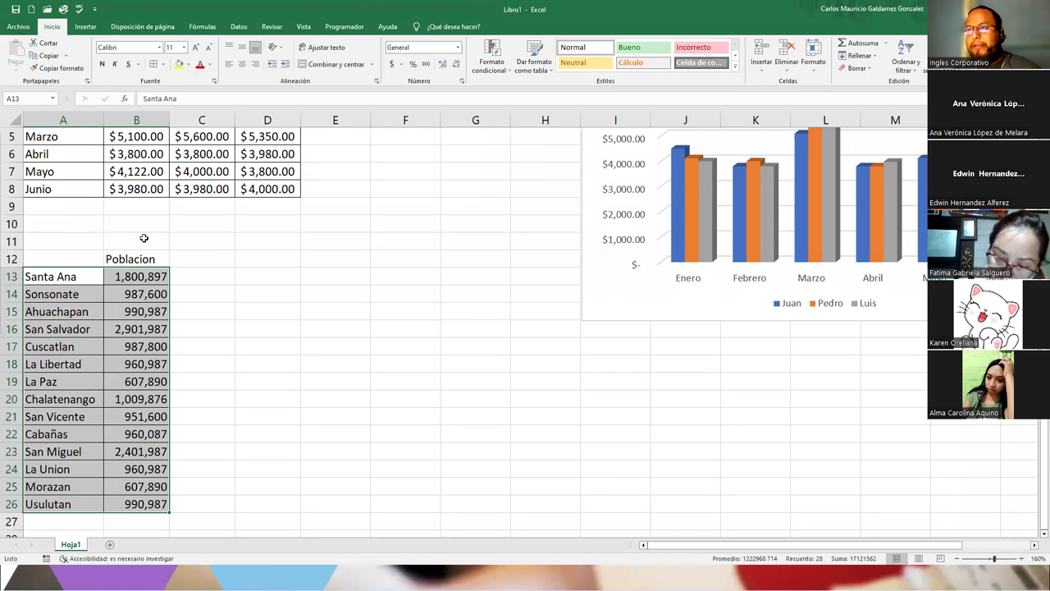
{"action": "left_click", "coordinate": [140, 259]}
{"action": "left_click", "coordinate": [163, 64]}
{"action": "left_click", "coordinate": [176, 161]}
{"action": "left_click", "coordinate": [134, 331]}
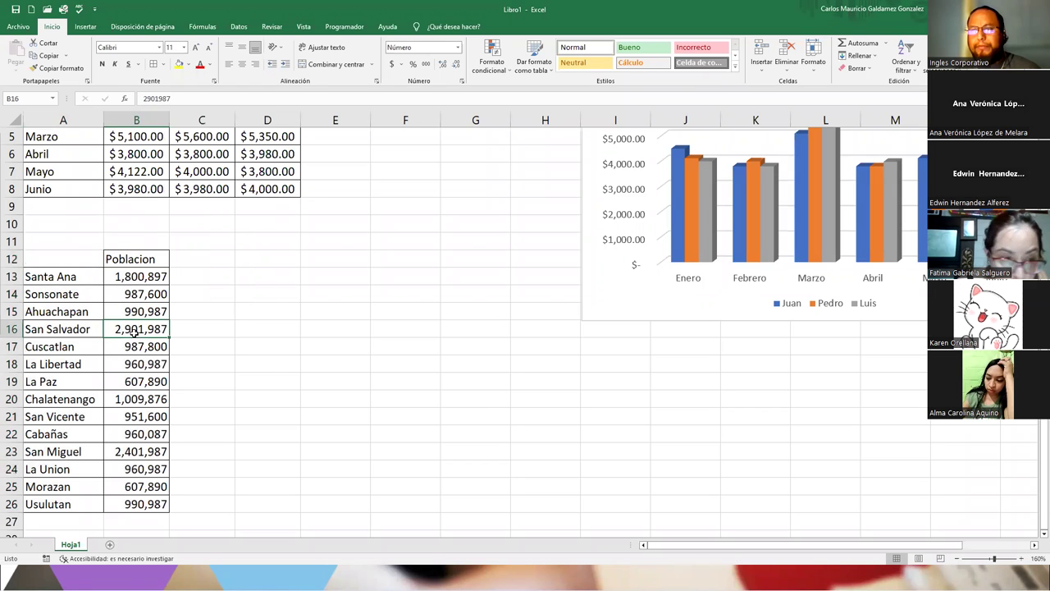
{"action": "left_click_drag", "start_coordinate": [57, 239], "coordinate": [262, 241]}
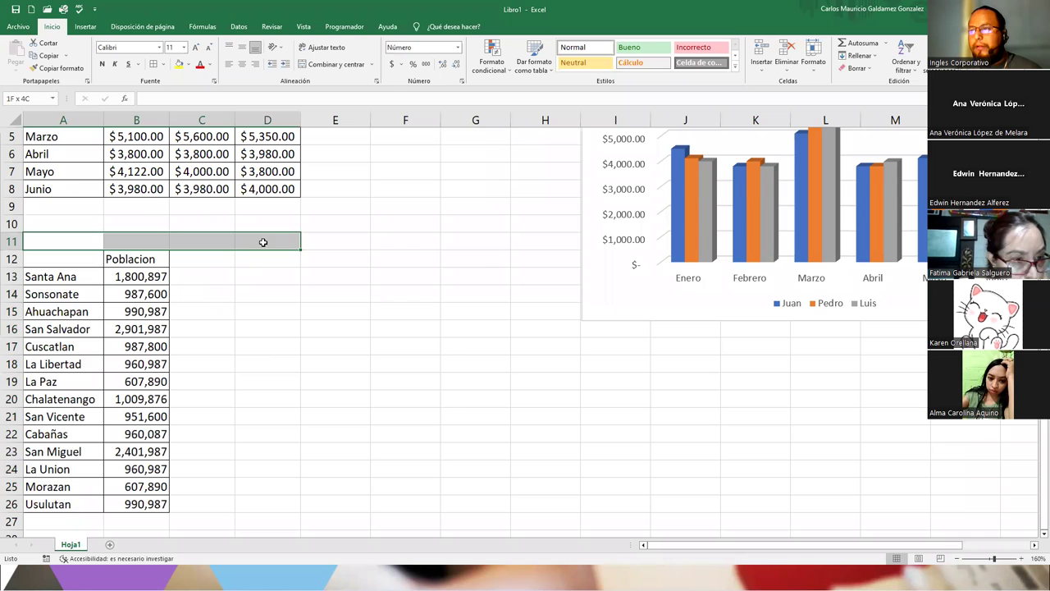
{"action": "scroll", "coordinate": [237, 263], "scroll_direction": "up", "scroll_amount": 2}
{"action": "scroll", "coordinate": [237, 304], "scroll_direction": "down", "scroll_amount": 5}
{"action": "scroll", "coordinate": [241, 317], "scroll_direction": "up", "scroll_amount": 5}
{"action": "scroll", "coordinate": [1035, 538], "scroll_direction": "down", "scroll_amount": 5}
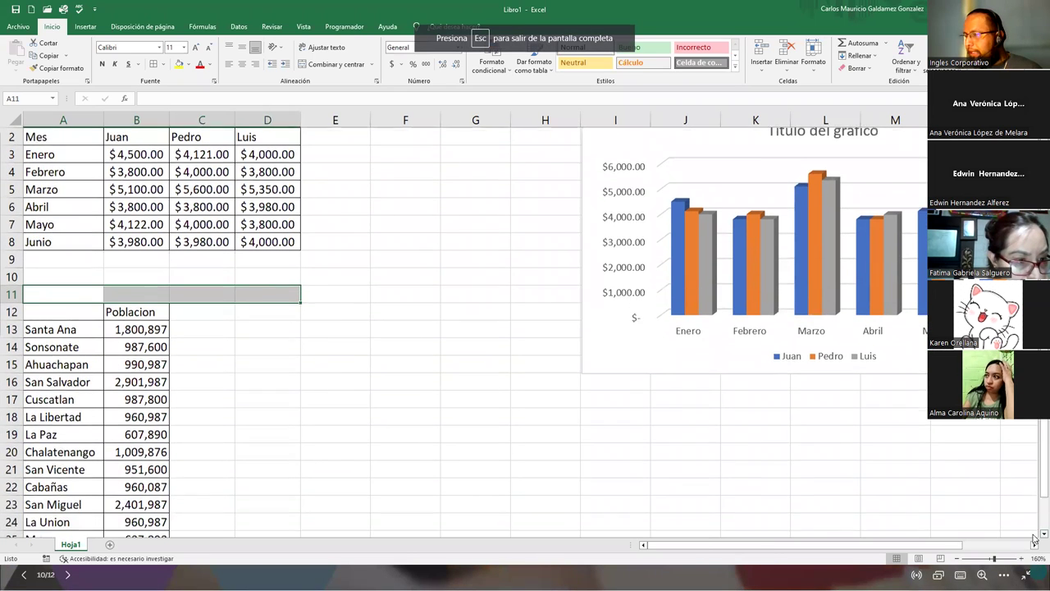
{"action": "left_click", "coordinate": [267, 349]}
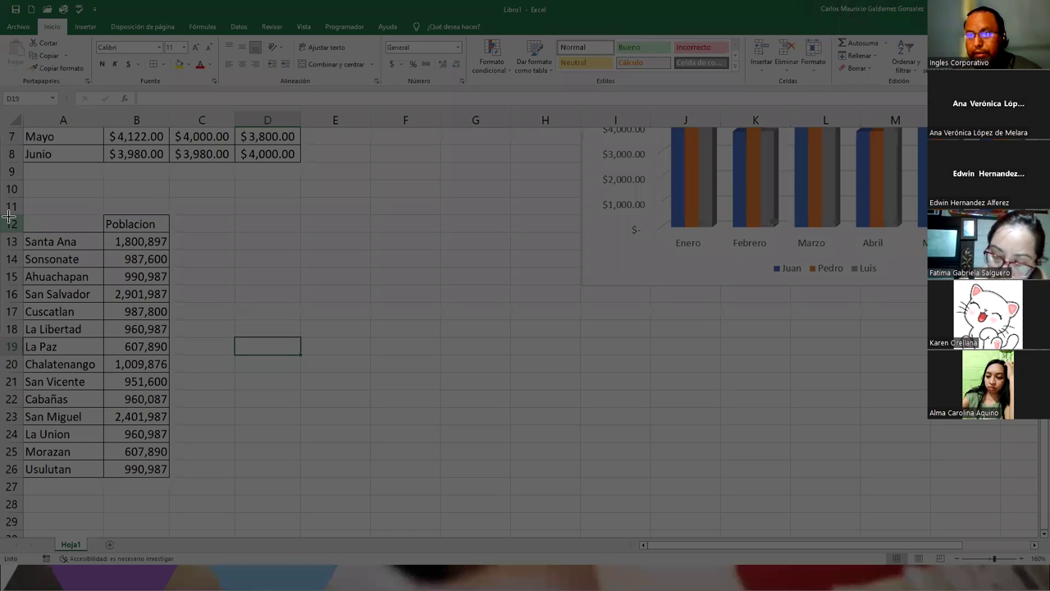
{"action": "left_click_drag", "start_coordinate": [8, 216], "coordinate": [172, 487]}
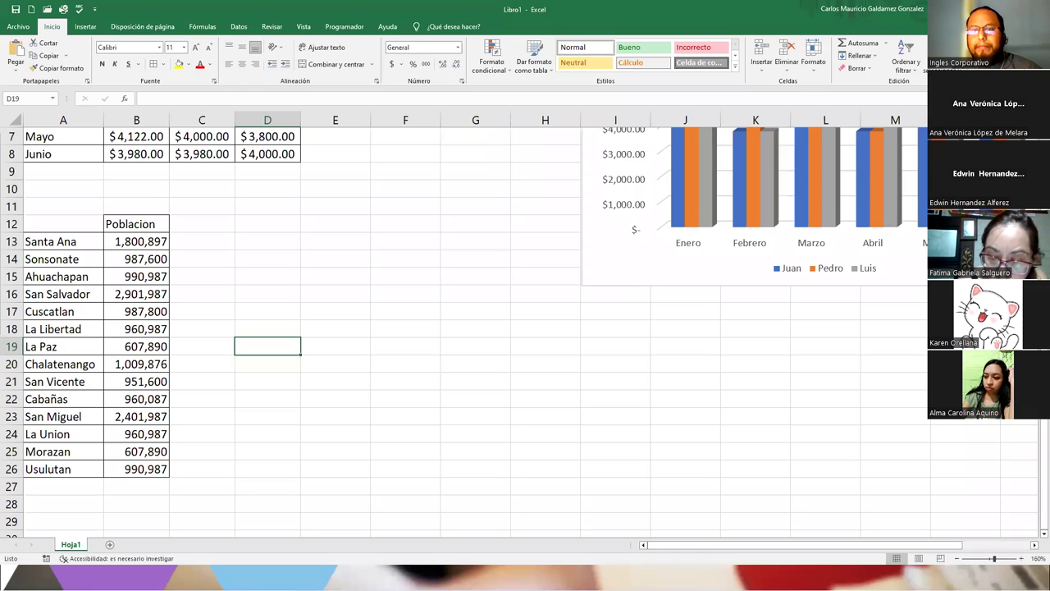
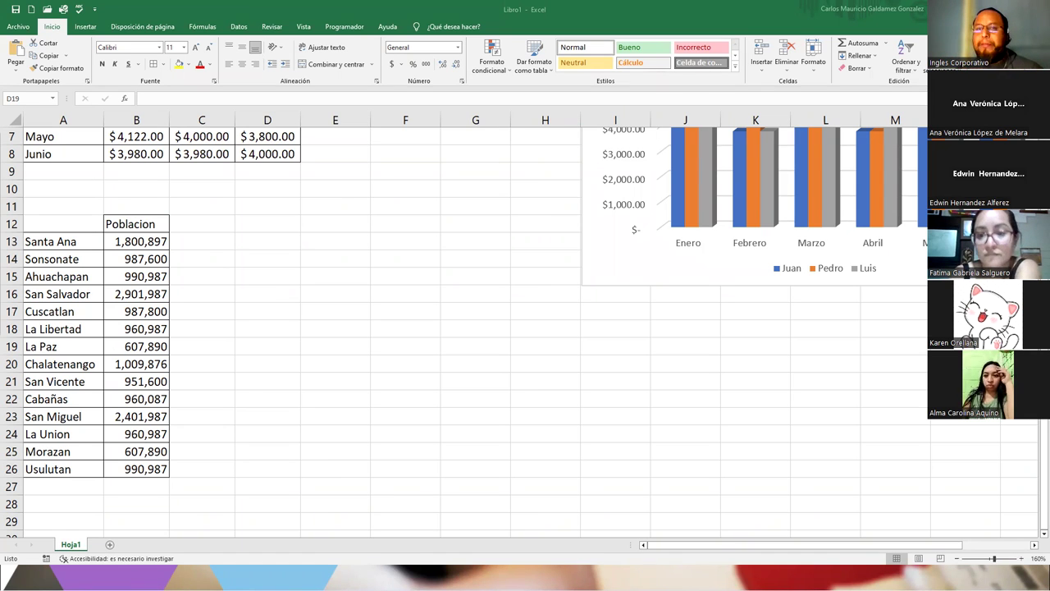
Step: Select the adjacent range A2:B8 in the sales table, and the non-adjacent ranges A2:A8 and C2:C8 together
{"action": "scroll", "coordinate": [270, 329], "scroll_direction": "up", "scroll_amount": 2}
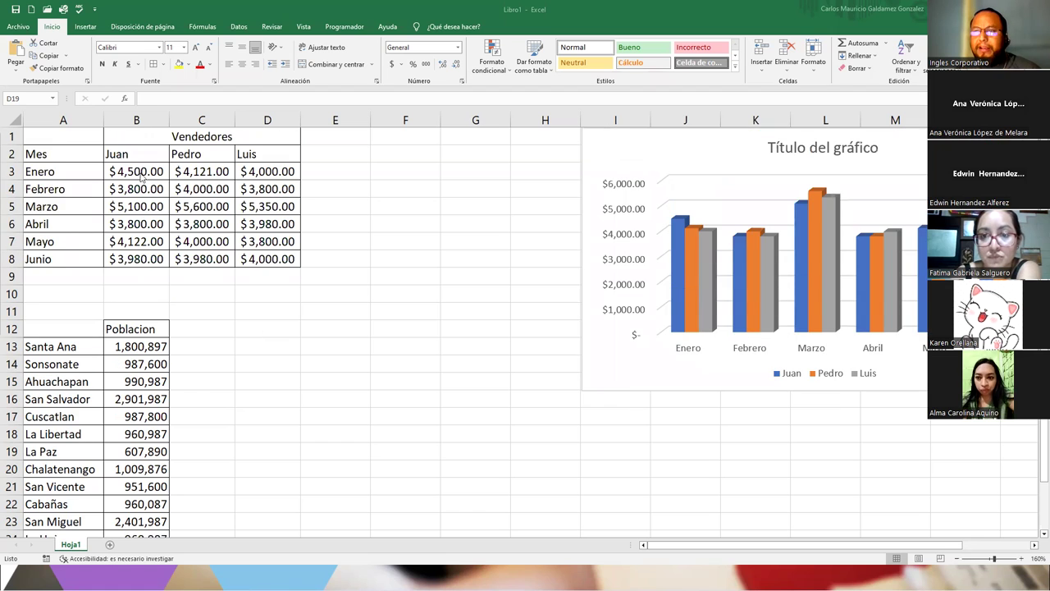
{"action": "left_click_drag", "start_coordinate": [69, 157], "coordinate": [132, 259]}
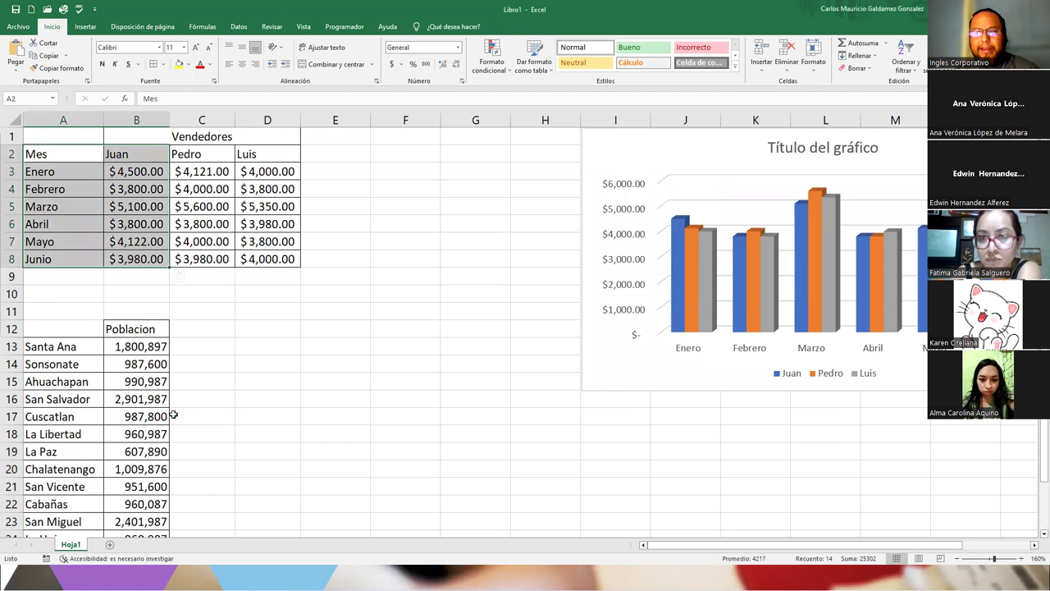
{"action": "left_click", "coordinate": [277, 379]}
{"action": "left_click_drag", "start_coordinate": [70, 159], "coordinate": [77, 259]}
{"action": "left_click_drag", "start_coordinate": [195, 159], "coordinate": [214, 259]}
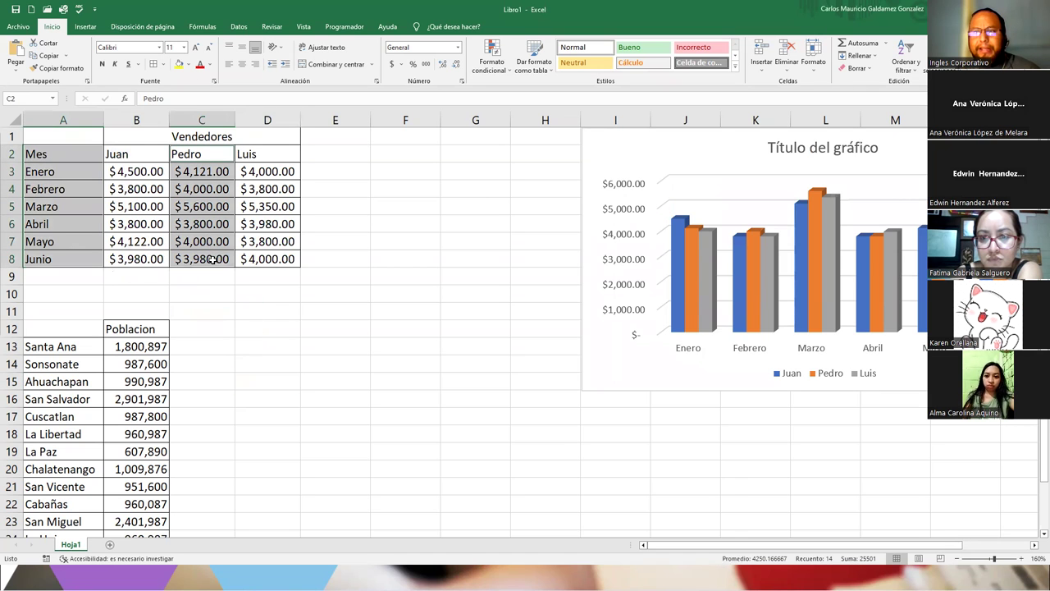
{"action": "left_click_drag", "start_coordinate": [67, 161], "coordinate": [78, 261]}
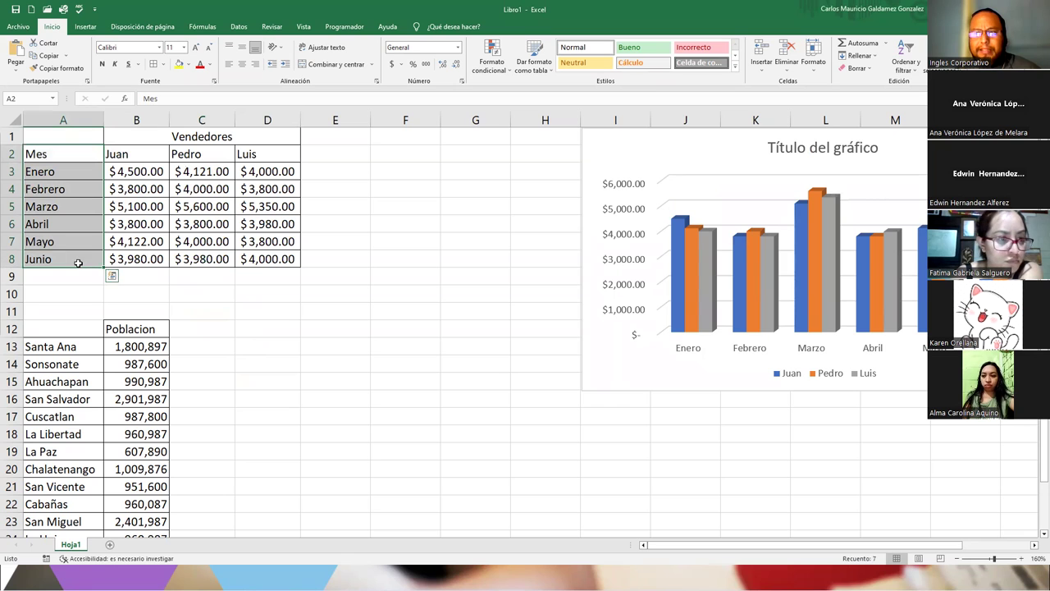
{"action": "left_click_drag", "start_coordinate": [201, 156], "coordinate": [201, 255]}
Step: Select the Mes column A2:A8 together with the third seller's column D2:D8
{"action": "left_click", "coordinate": [69, 156]}
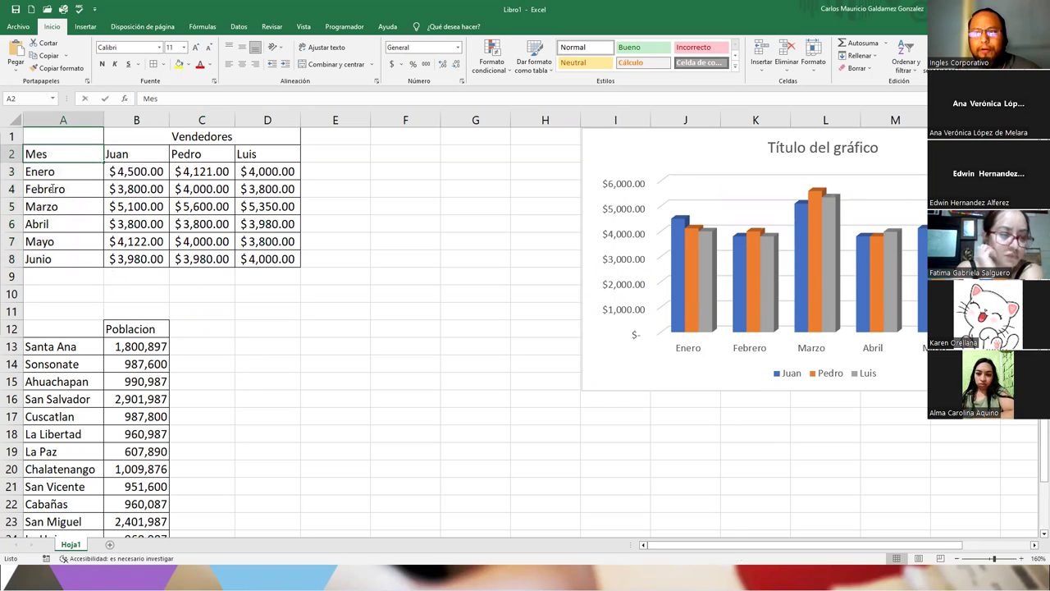
{"action": "double_click", "coordinate": [70, 157]}
{"action": "left_click", "coordinate": [63, 217]}
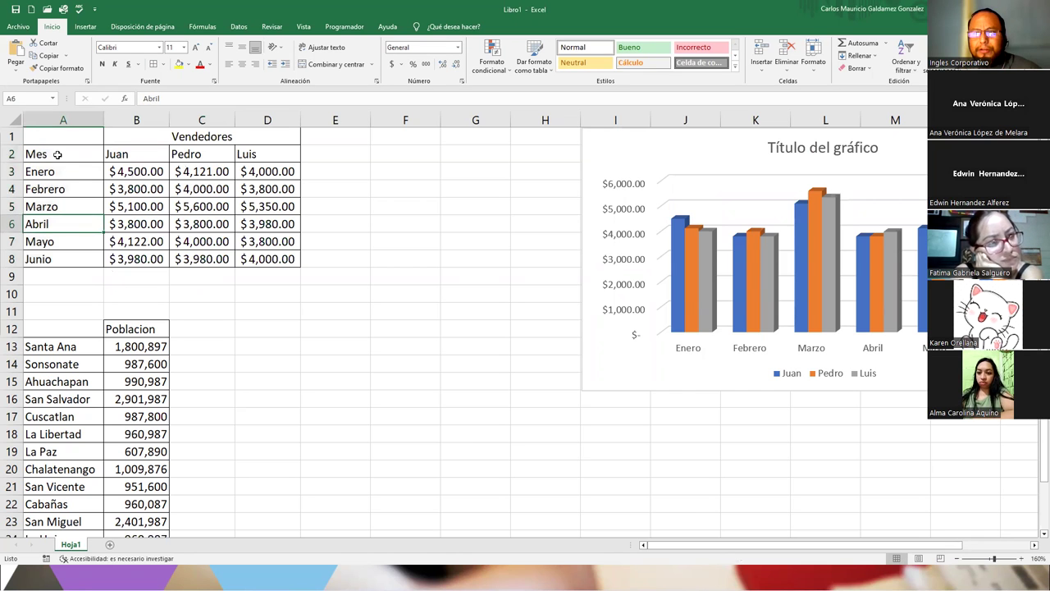
{"action": "left_click_drag", "start_coordinate": [74, 155], "coordinate": [56, 258]}
{"action": "left_click_drag", "start_coordinate": [254, 156], "coordinate": [254, 261]}
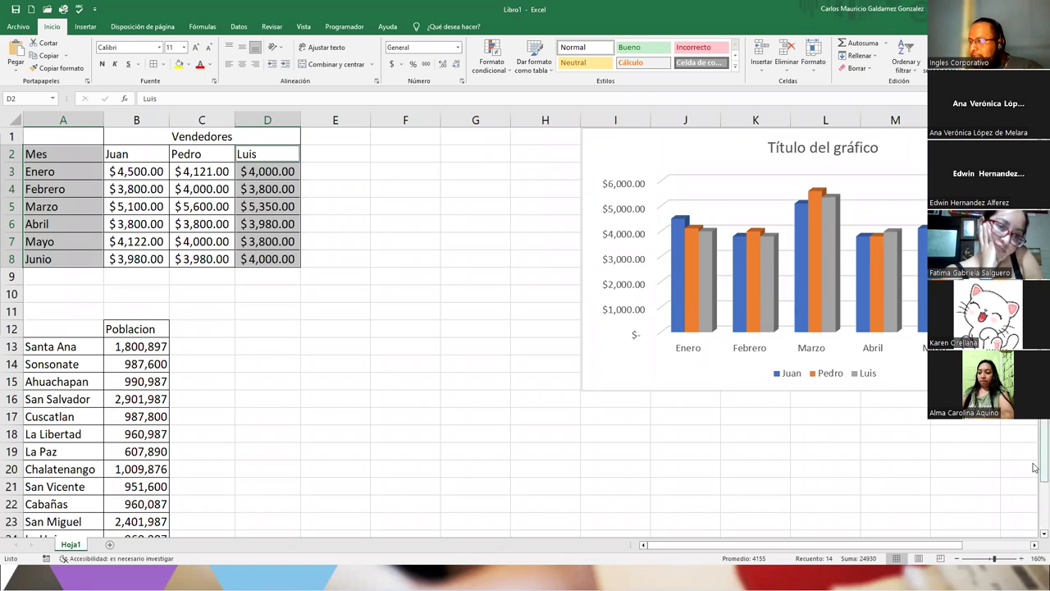
Step: Enter the header Departamento in A12 of the population table
{"action": "scroll", "coordinate": [1034, 540], "scroll_direction": "down", "scroll_amount": 2}
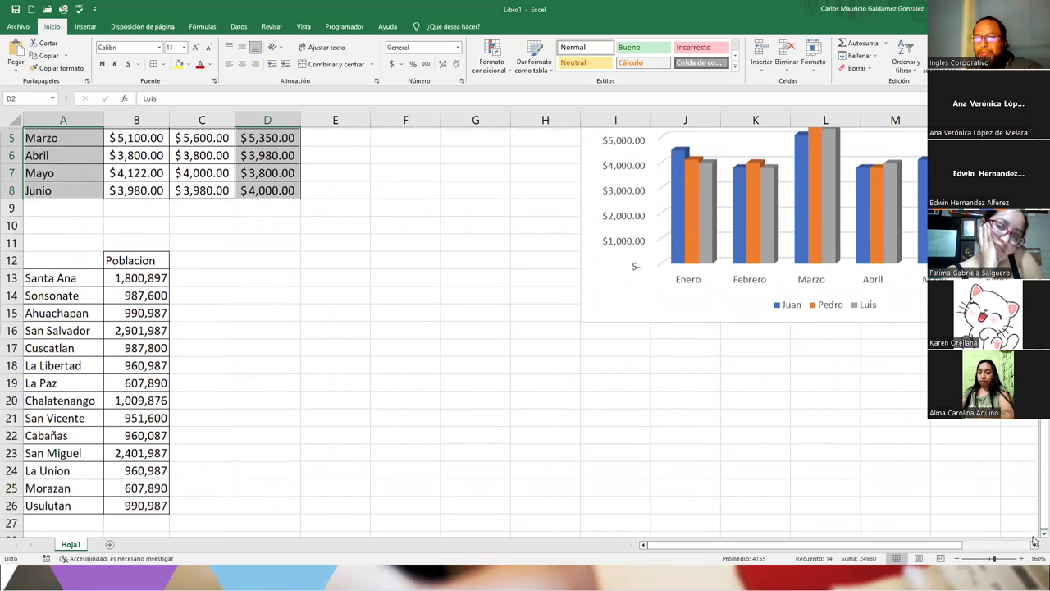
{"action": "scroll", "coordinate": [1034, 540], "scroll_direction": "down", "scroll_amount": 2}
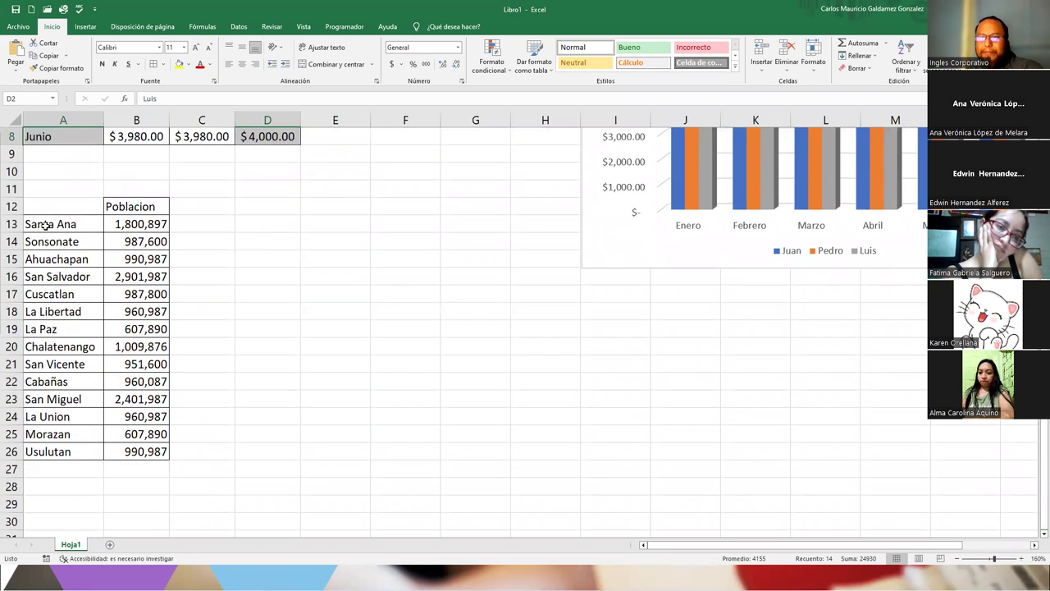
{"action": "left_click", "coordinate": [60, 202]}
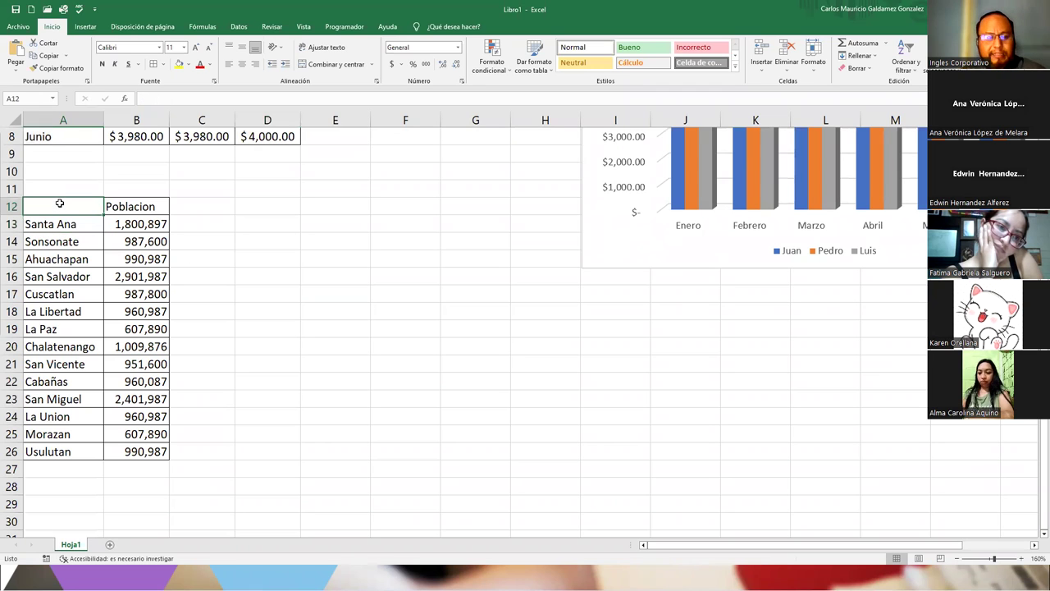
{"action": "type", "text": "Departamento"}
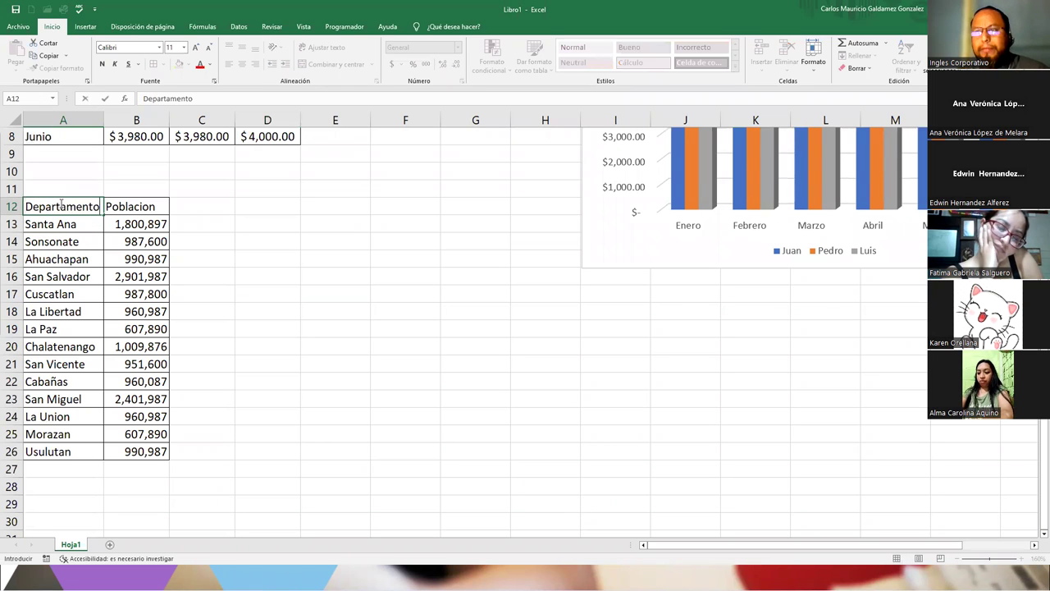
{"action": "key", "text": "Return"}
{"action": "left_click", "coordinate": [61, 206]}
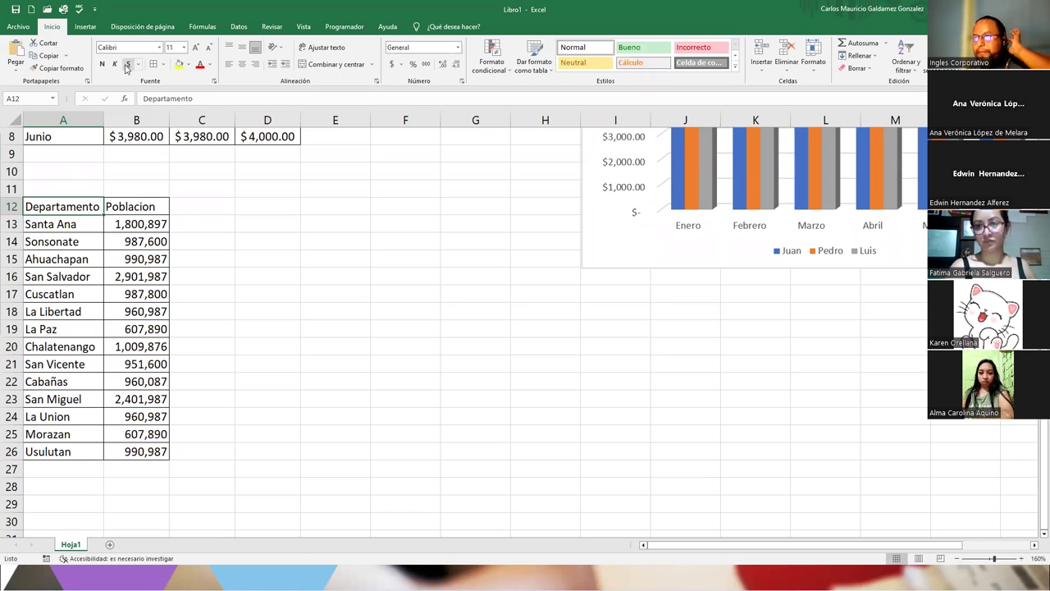
{"action": "left_click", "coordinate": [77, 240]}
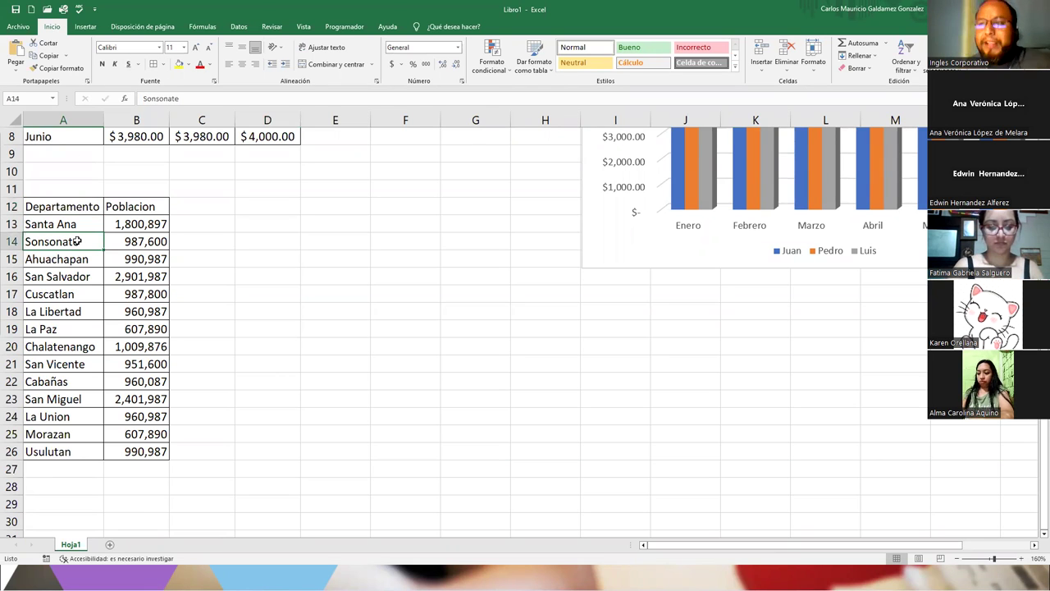
Step: Start inserting a chart from A13:B26 and choose the Circular category among all chart types
{"action": "left_click_drag", "start_coordinate": [58, 225], "coordinate": [121, 450]}
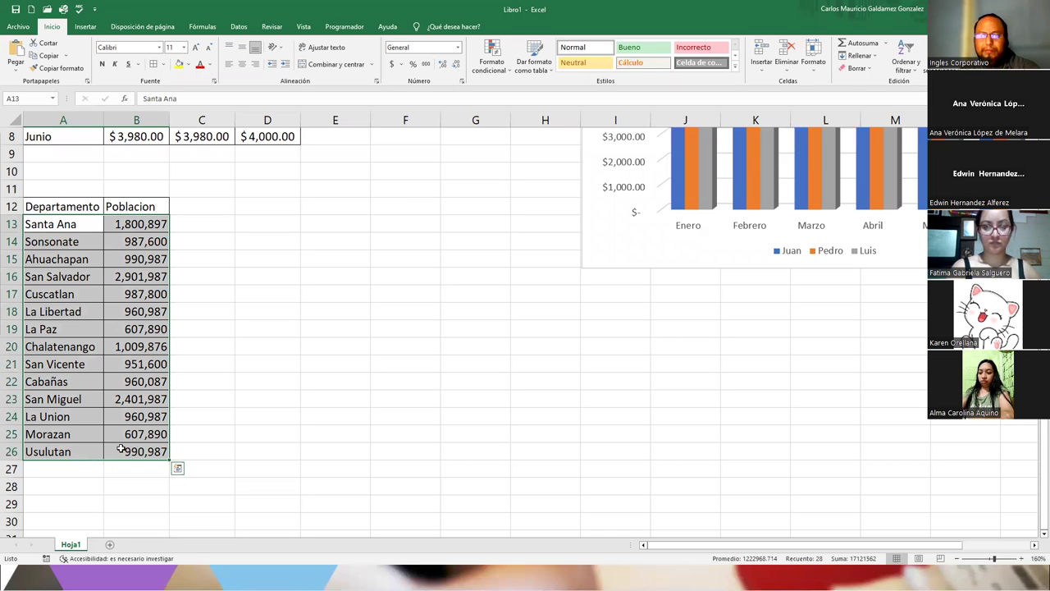
{"action": "left_click", "coordinate": [85, 30]}
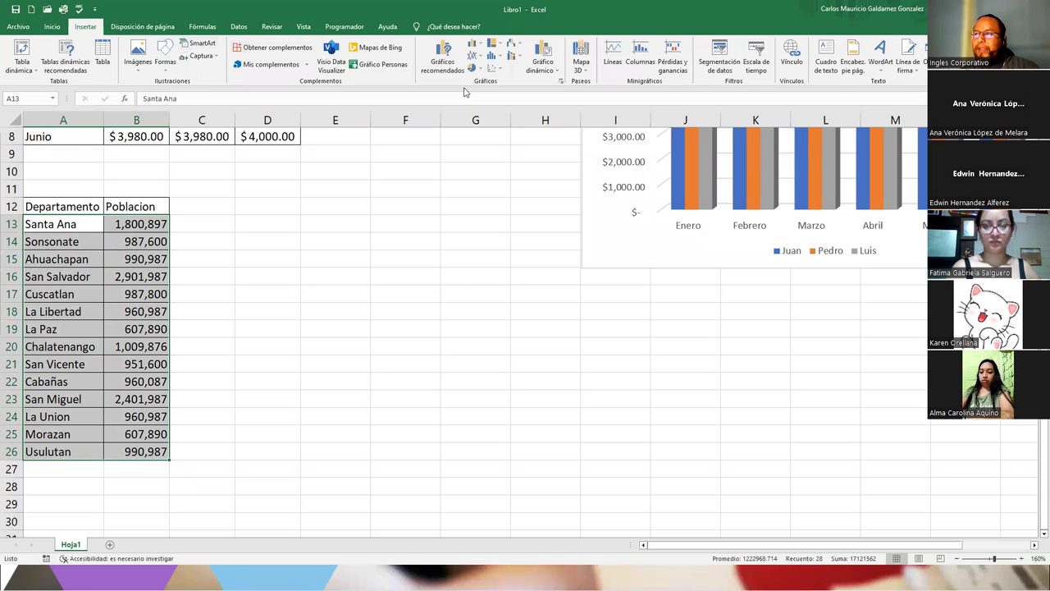
{"action": "left_click", "coordinate": [441, 68]}
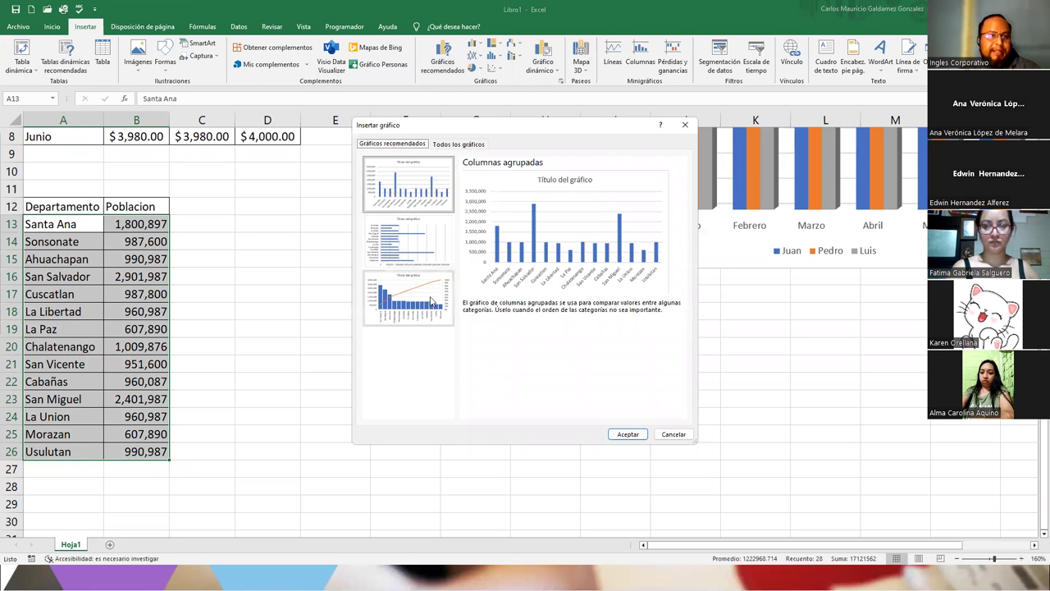
{"action": "left_click", "coordinate": [447, 145]}
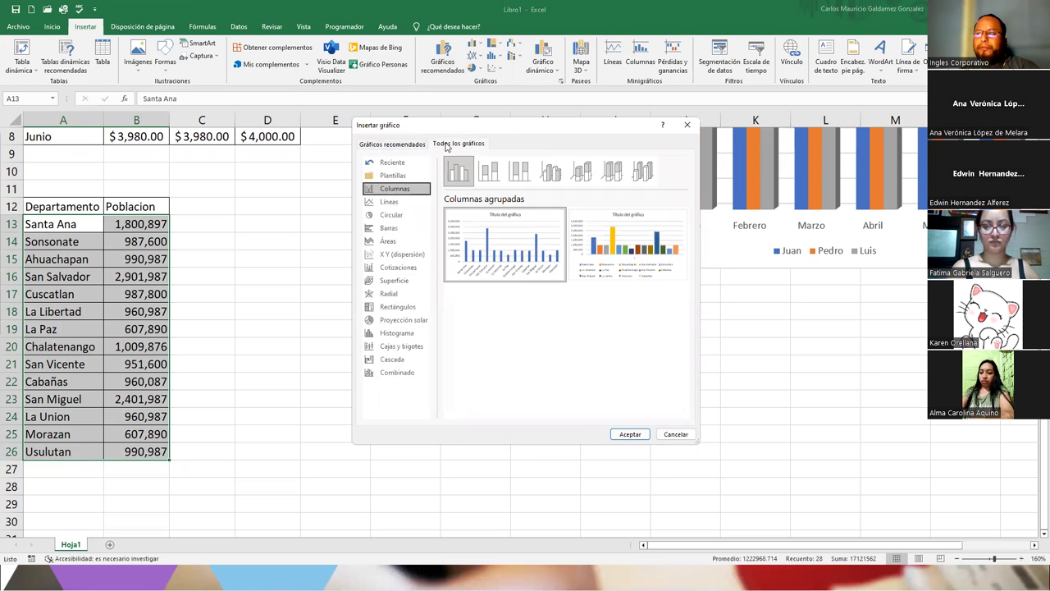
{"action": "left_click", "coordinate": [392, 217]}
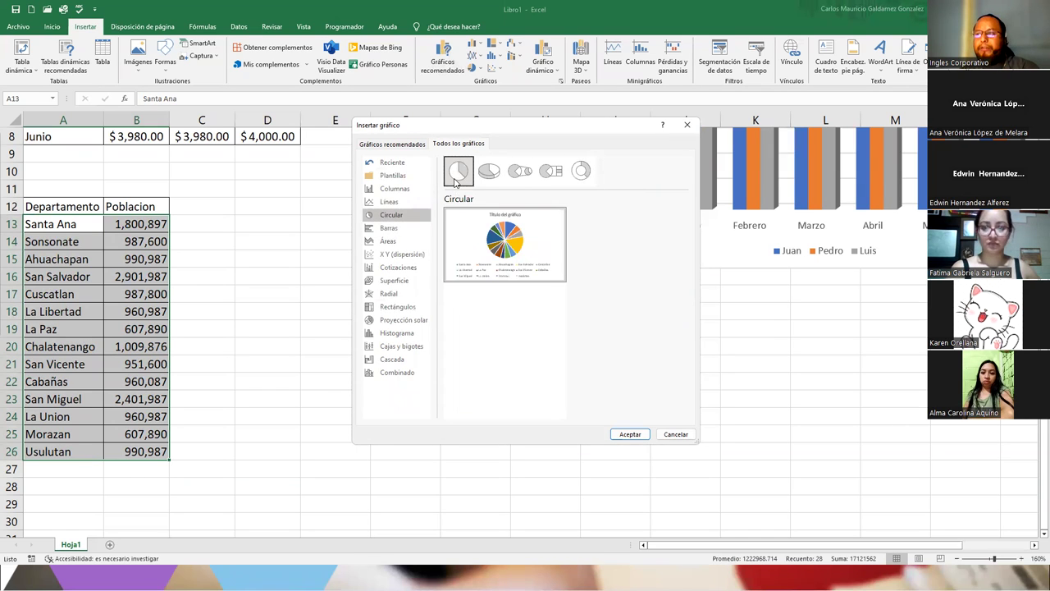
Step: Preview the Circular subtypes, including pie with secondary pie, pie with secondary bars and Anillos, and insert the Circular 3D chart
{"action": "mouse_move", "coordinate": [484, 269]}
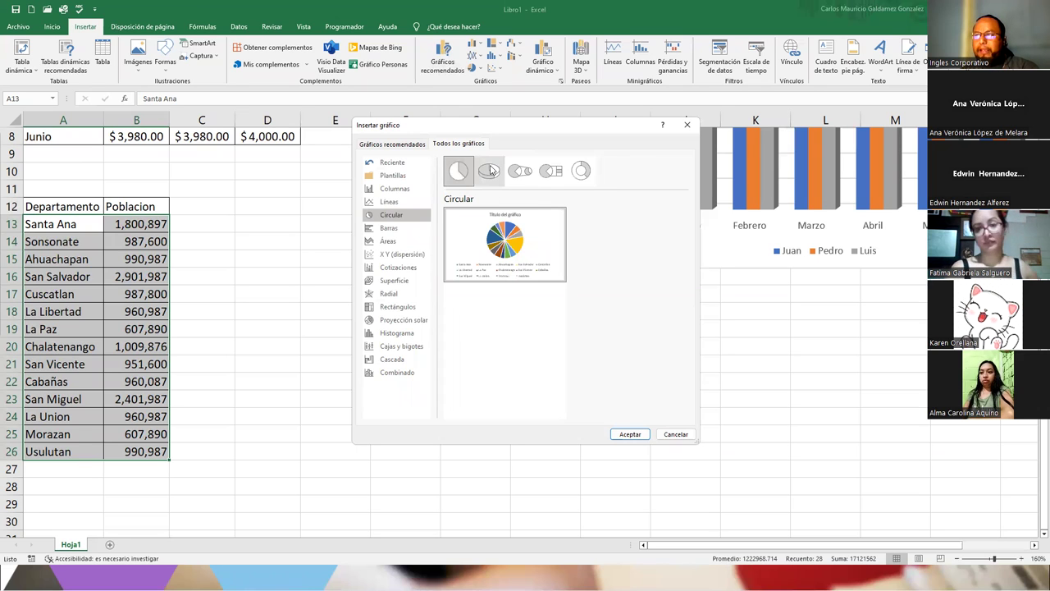
{"action": "left_click", "coordinate": [491, 173]}
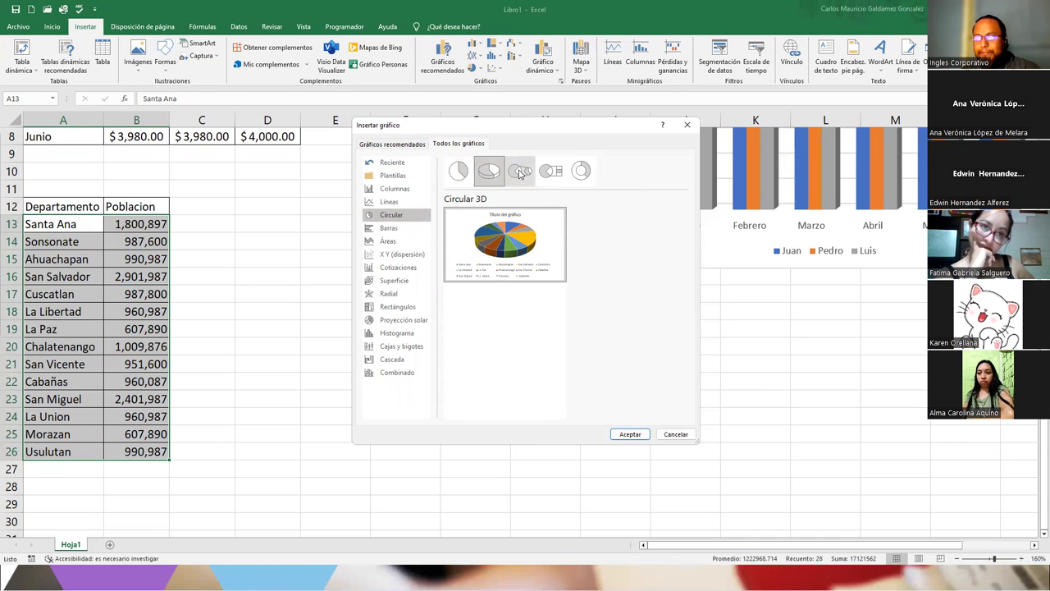
{"action": "left_click", "coordinate": [518, 173]}
{"action": "mouse_move", "coordinate": [538, 245]}
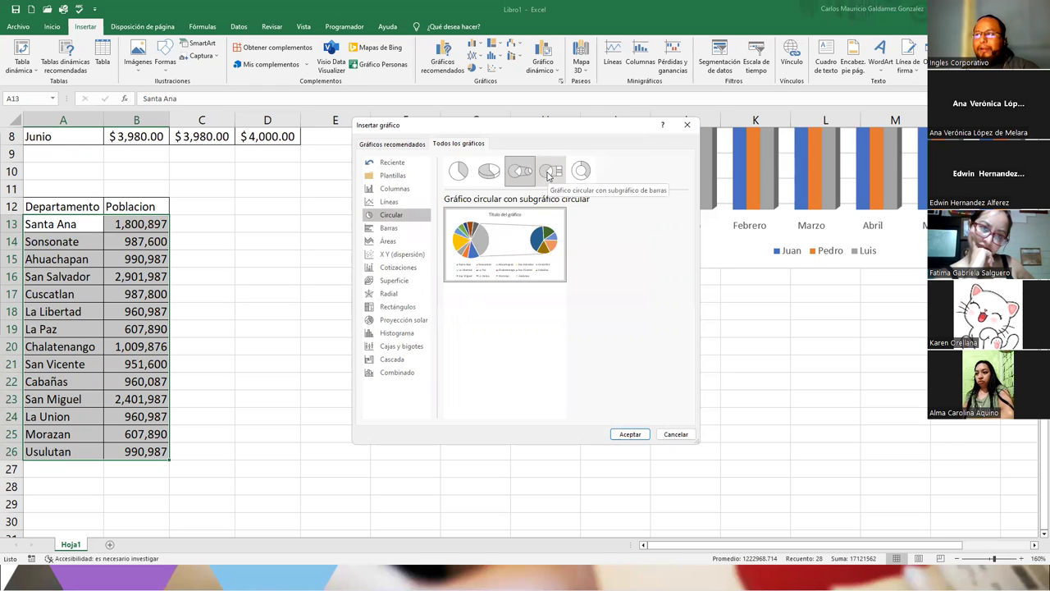
{"action": "left_click", "coordinate": [548, 174]}
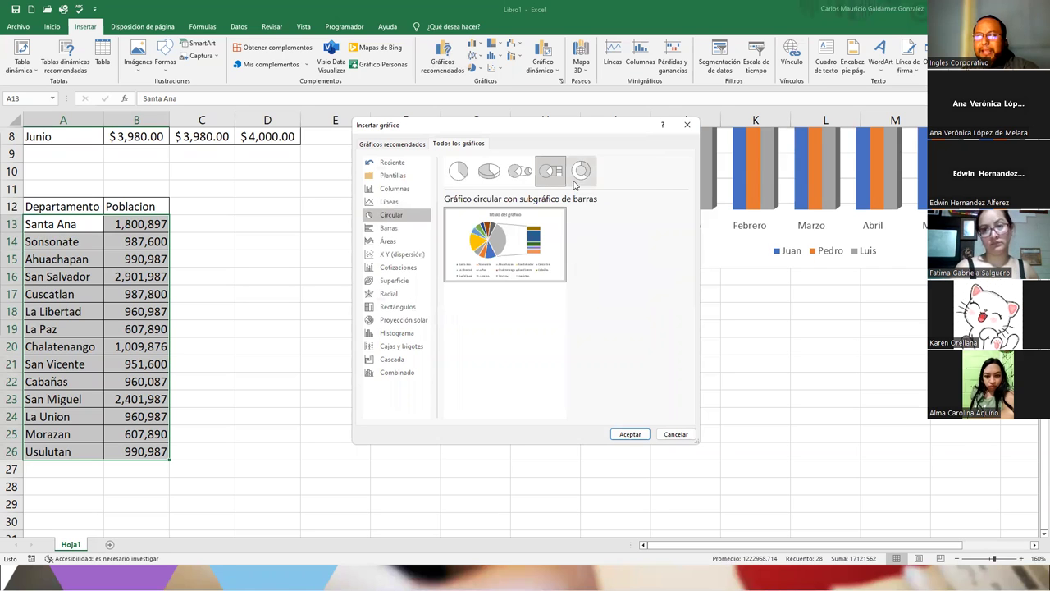
{"action": "left_click", "coordinate": [580, 174]}
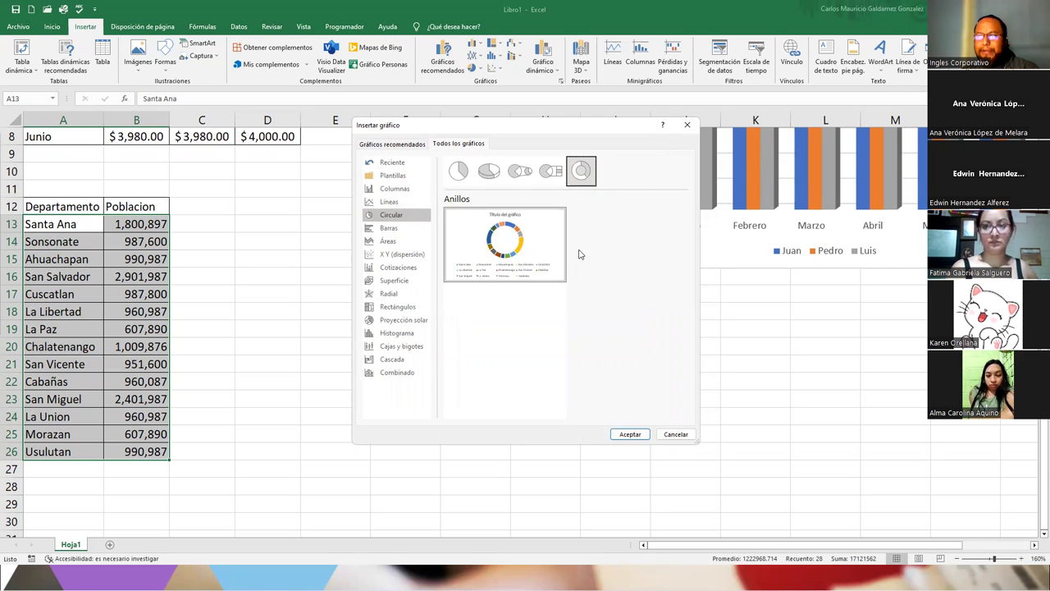
{"action": "mouse_move", "coordinate": [500, 257]}
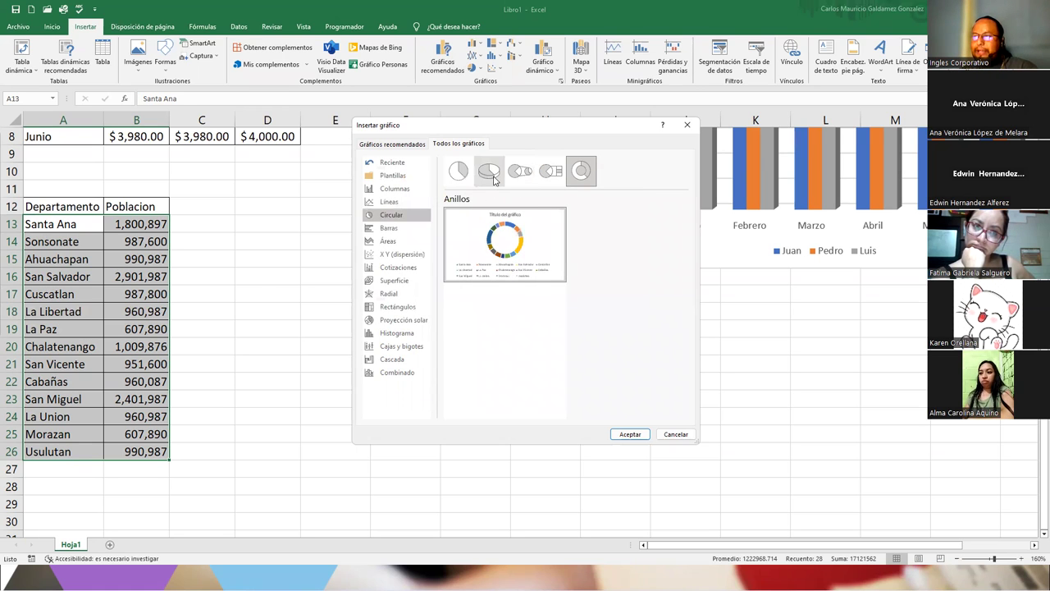
{"action": "left_click", "coordinate": [500, 177]}
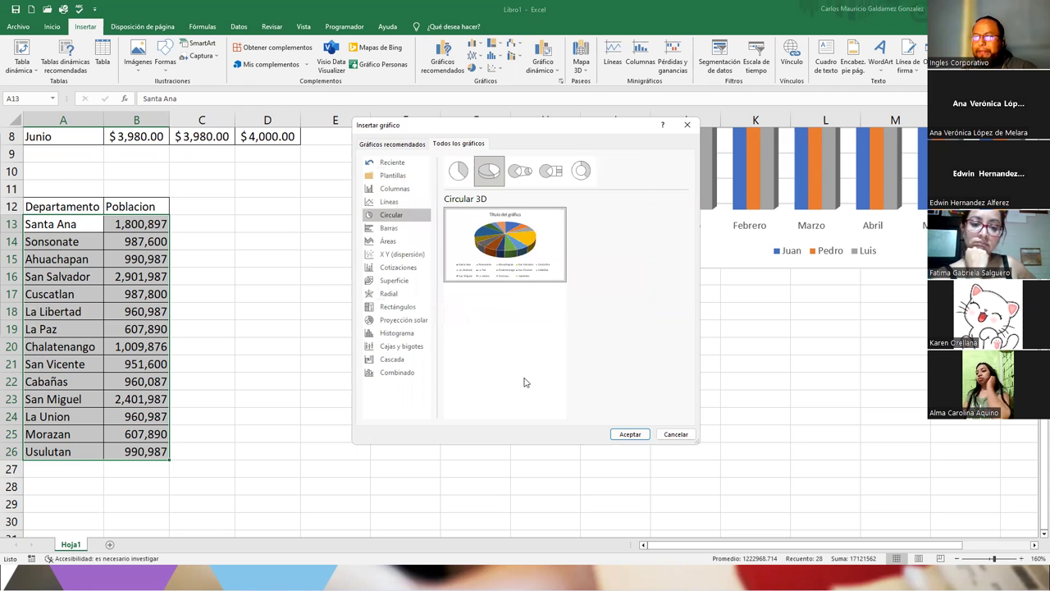
{"action": "left_click", "coordinate": [641, 435]}
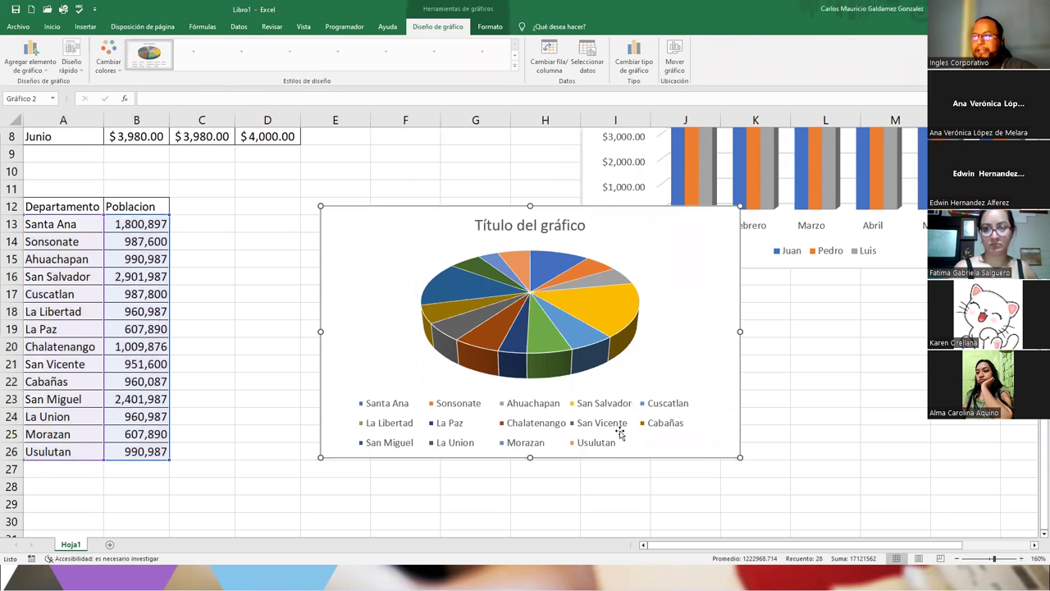
Step: Move the 3D pie chart beside the population table and shift the column chart about half a column to the right
{"action": "left_click_drag", "start_coordinate": [412, 241], "coordinate": [317, 235]}
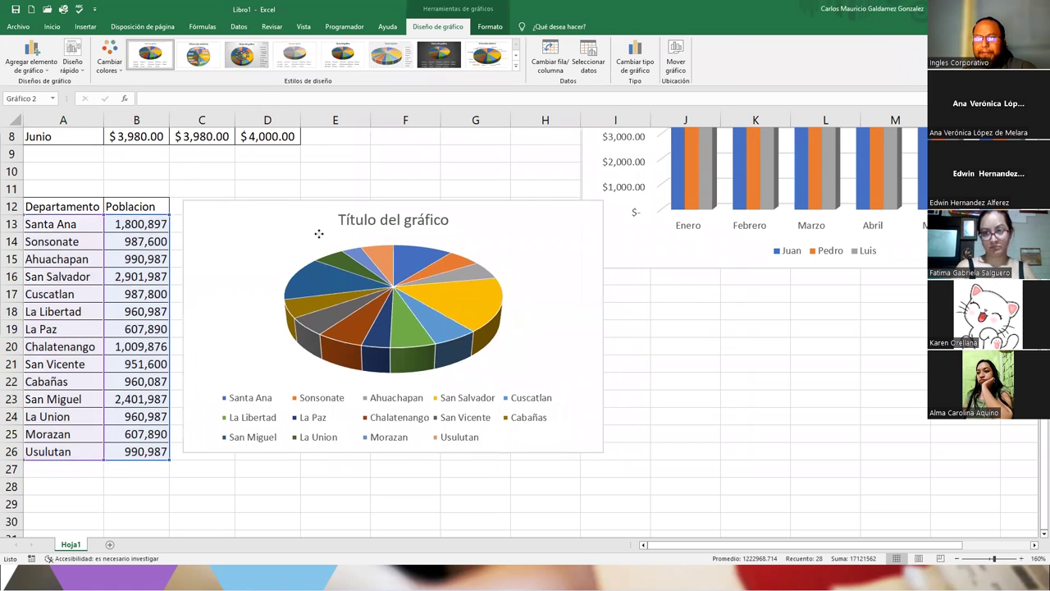
{"action": "left_click", "coordinate": [115, 237]}
{"action": "left_click_drag", "start_coordinate": [119, 224], "coordinate": [120, 452]}
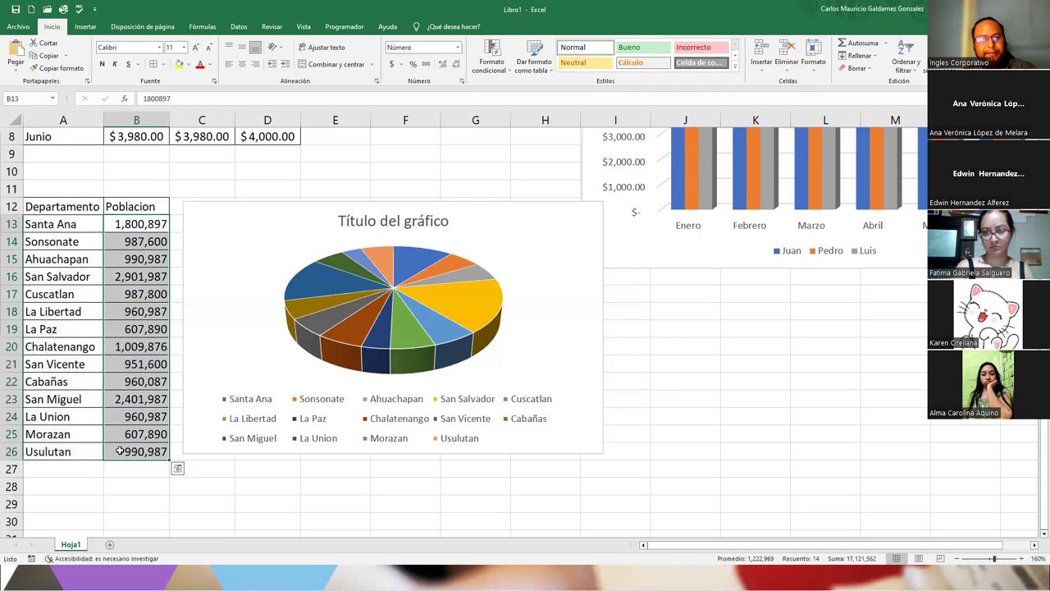
{"action": "left_click_drag", "start_coordinate": [693, 248], "coordinate": [732, 251]}
{"action": "left_click", "coordinate": [712, 369]}
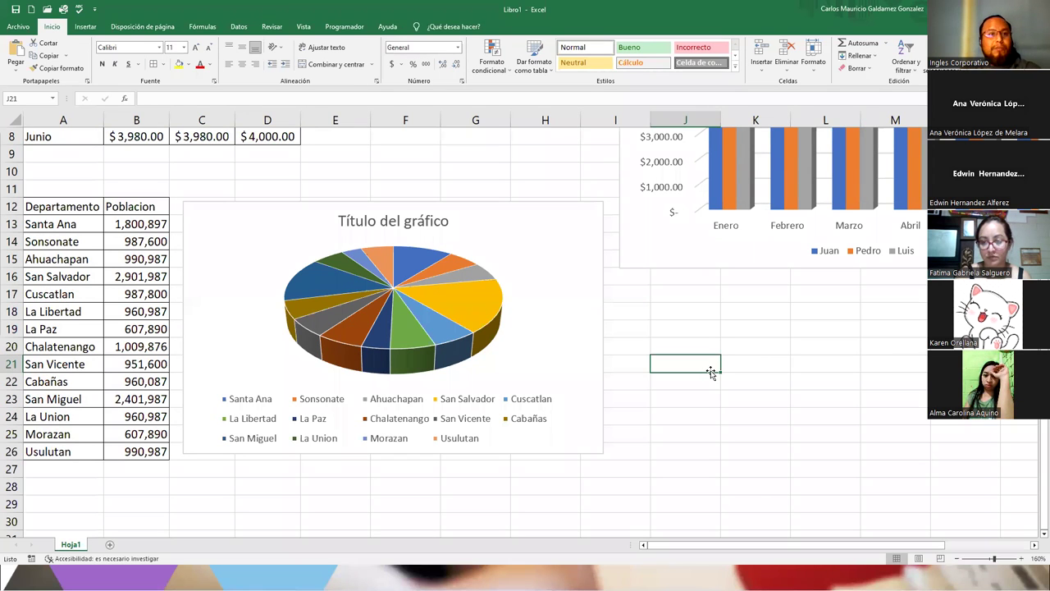
Step: Look at the column and bar chart types, and try to get recommended charts with only an empty cell selected
{"action": "left_click", "coordinate": [674, 404]}
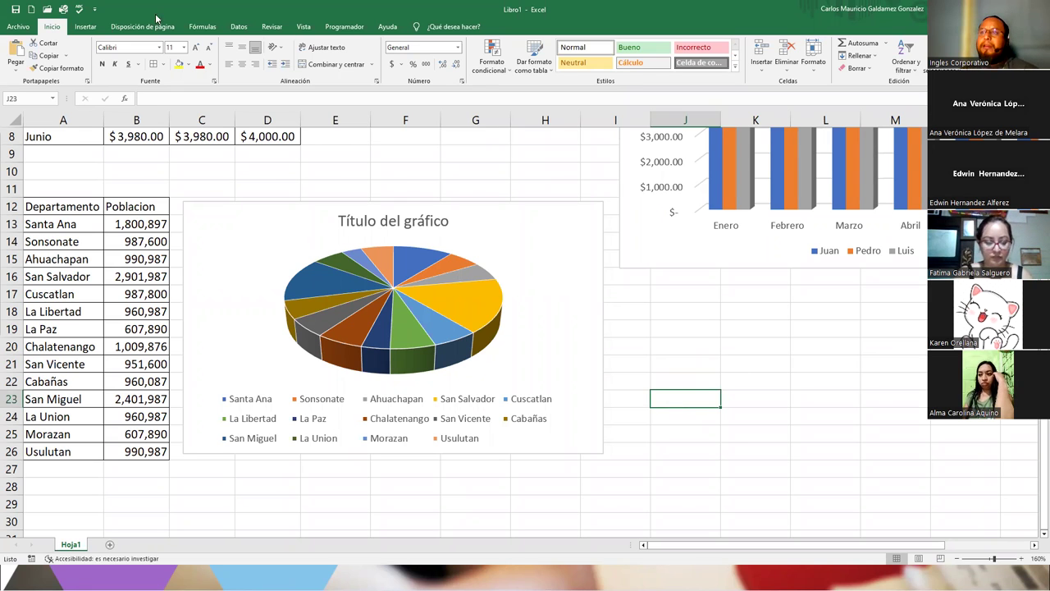
{"action": "left_click", "coordinate": [86, 27]}
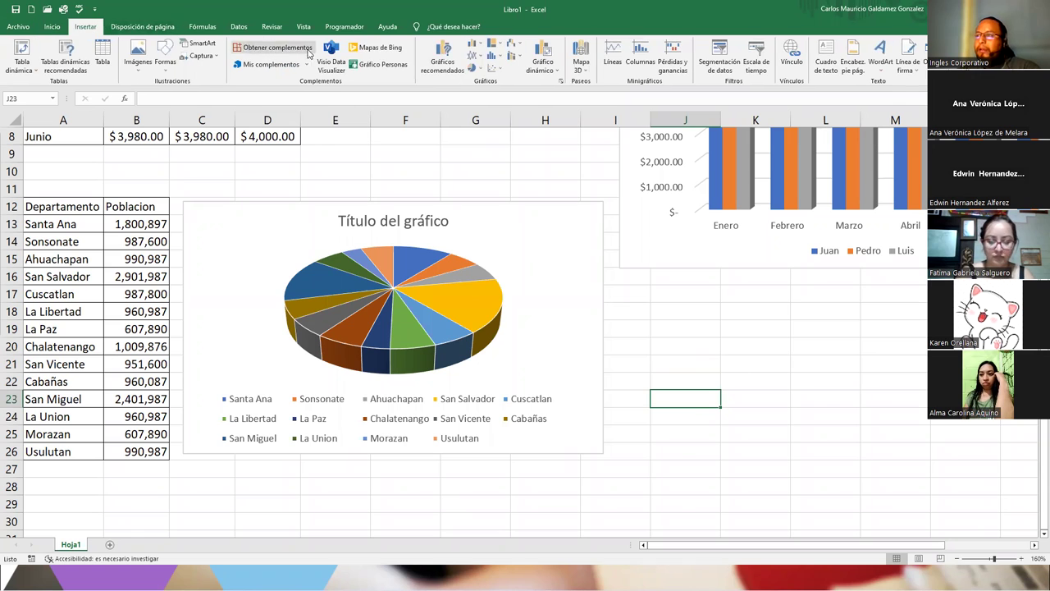
{"action": "left_click", "coordinate": [480, 46]}
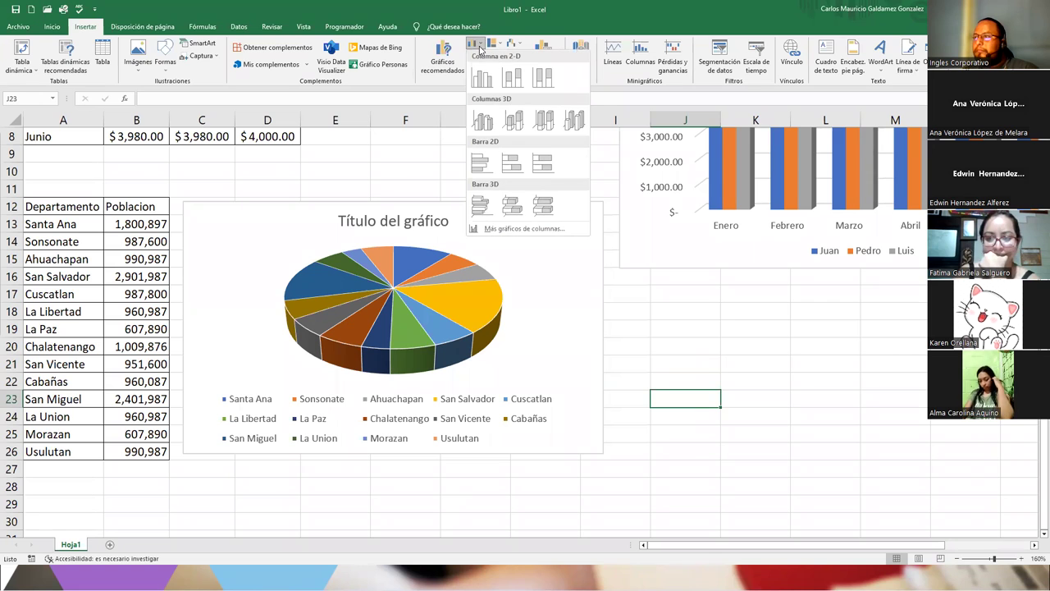
{"action": "left_click", "coordinate": [433, 65]}
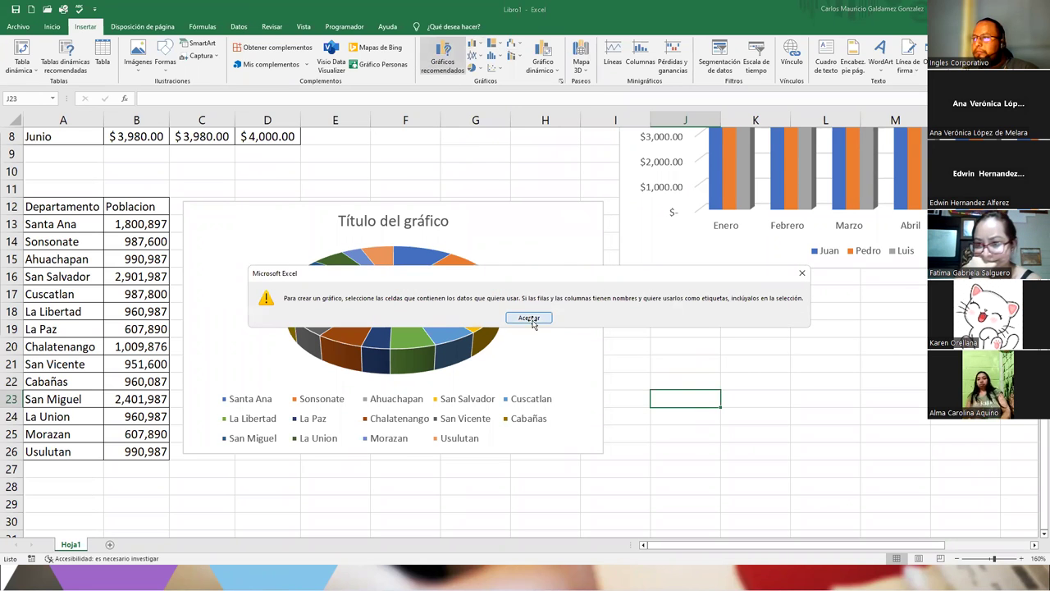
{"action": "left_click", "coordinate": [528, 318]}
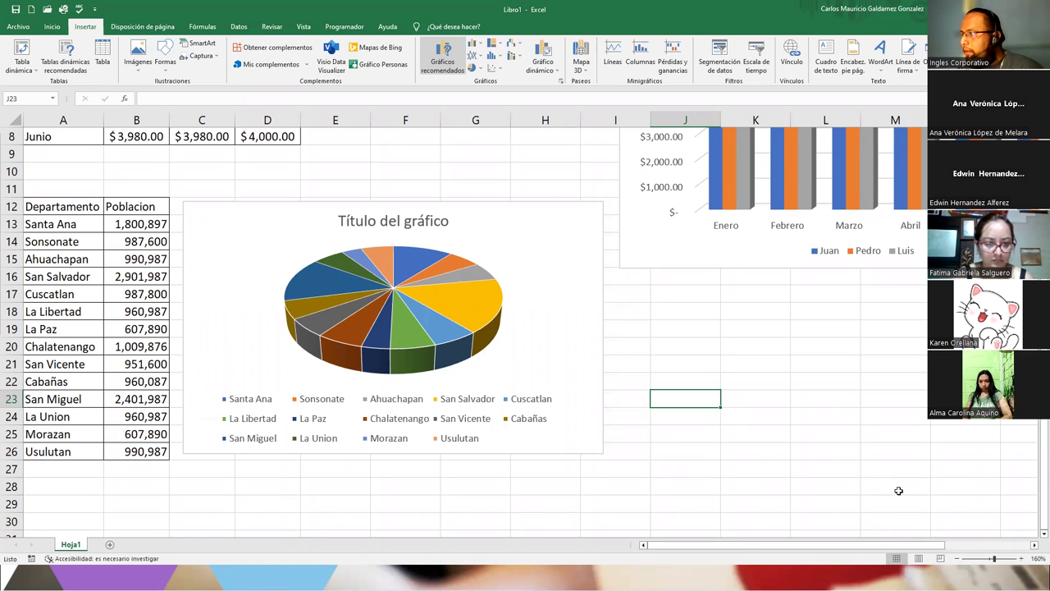
Step: Enter the title Tendencias in A30, below the population table
{"action": "left_click", "coordinate": [1035, 534]}
{"action": "left_click_drag", "start_coordinate": [1036, 534], "coordinate": [1035, 534]}
{"action": "left_click", "coordinate": [55, 203]}
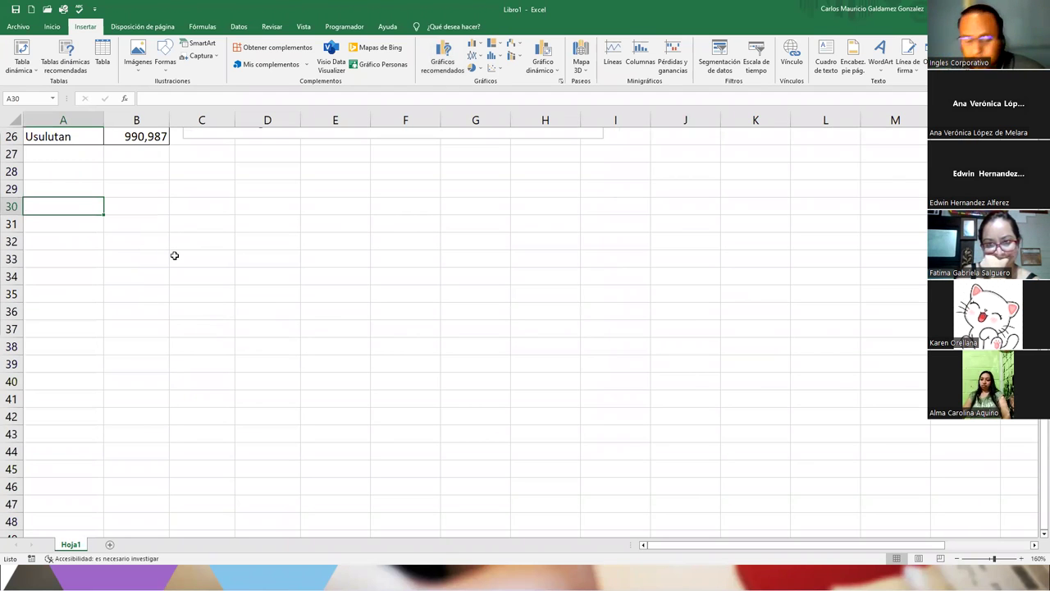
{"action": "type", "text": "Tendencias"}
{"action": "key", "text": "Return"}
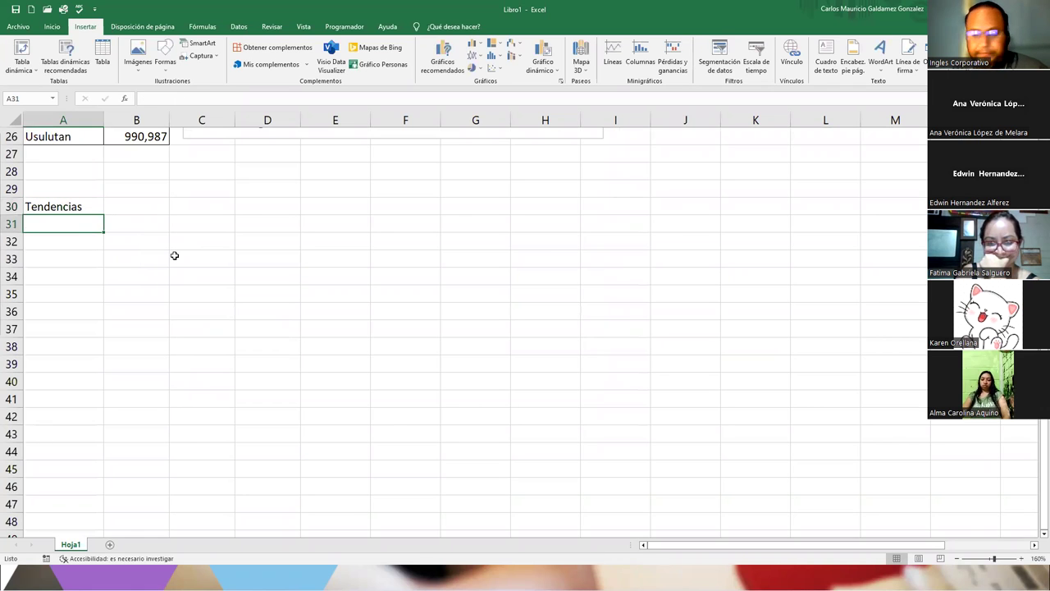
Step: Enter the column headers Articulo in A31 and Cantidad vendida in B31
{"action": "key", "text": "Right"}
{"action": "type", "text": "Cantidad vendida"}
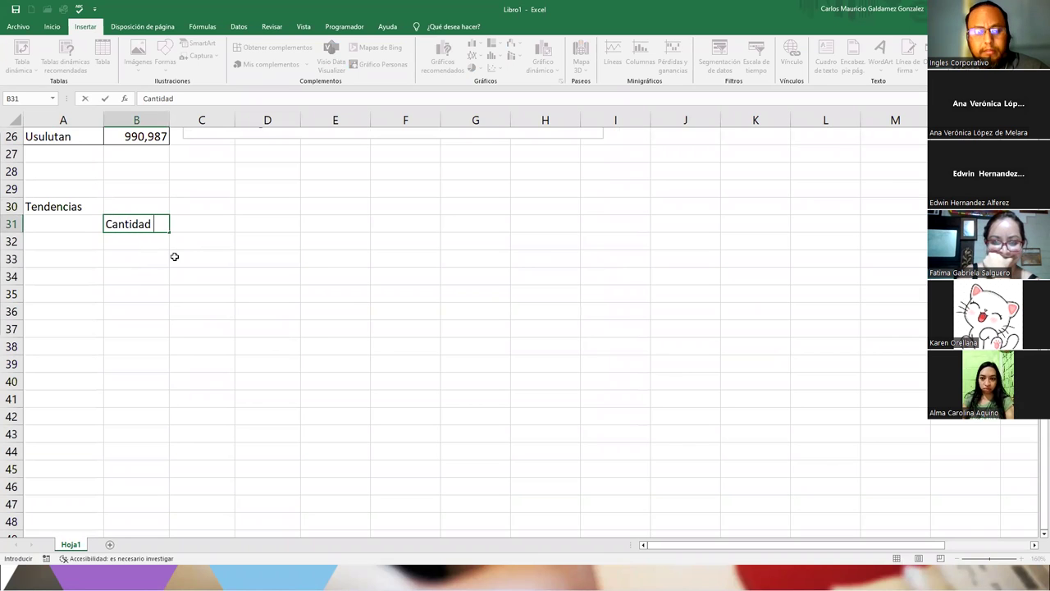
{"action": "key", "text": "Return"}
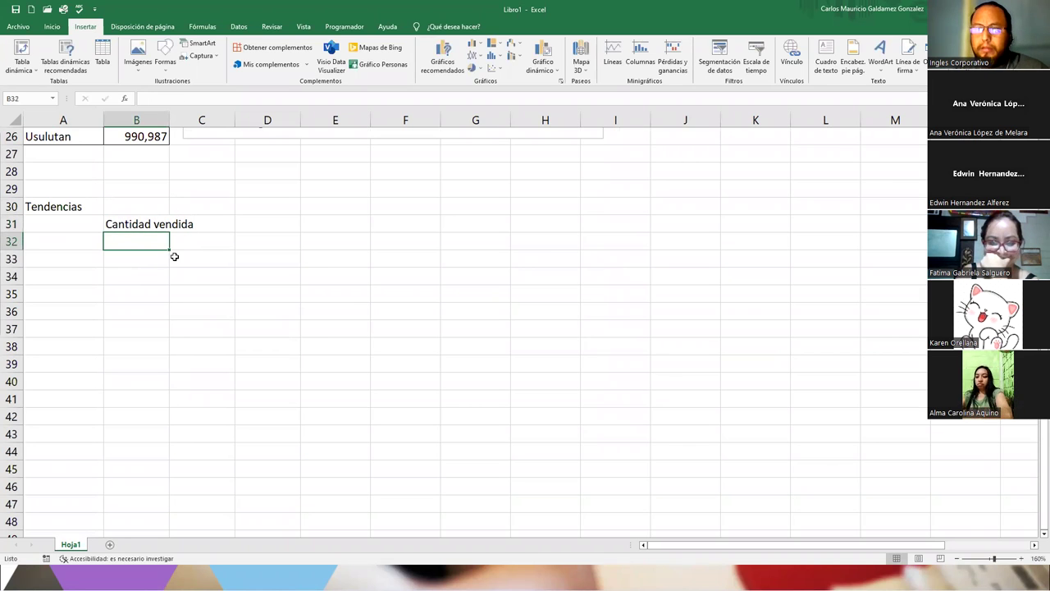
{"action": "key", "text": "Left"}
{"action": "scroll", "coordinate": [175, 257], "scroll_direction": "up", "scroll_amount": 8}
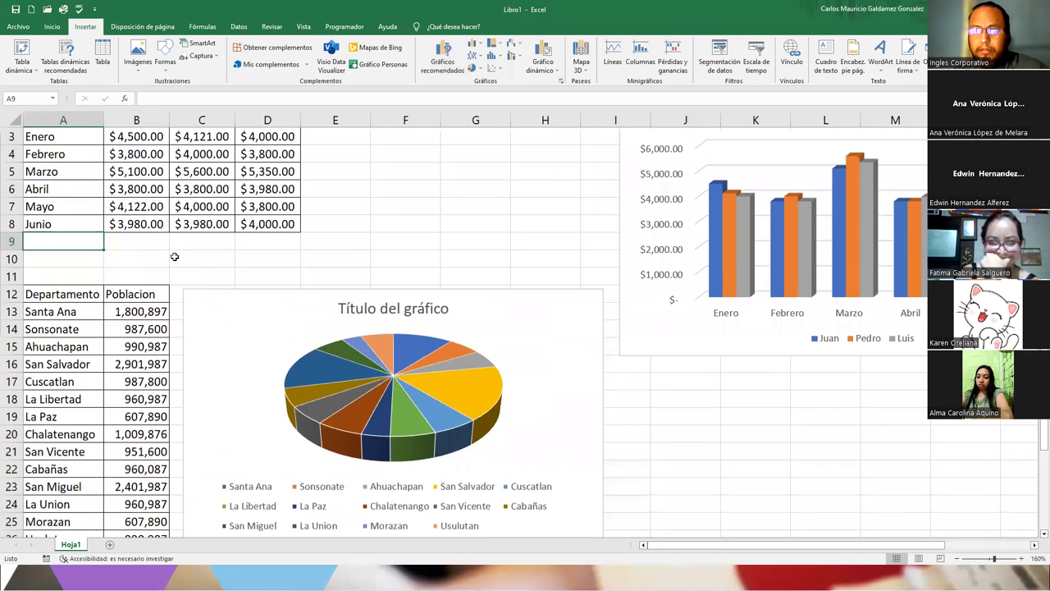
{"action": "scroll", "coordinate": [174, 257], "scroll_direction": "down", "scroll_amount": 8}
{"action": "key", "text": "Up"}
{"action": "type", "text": "Articulo"}
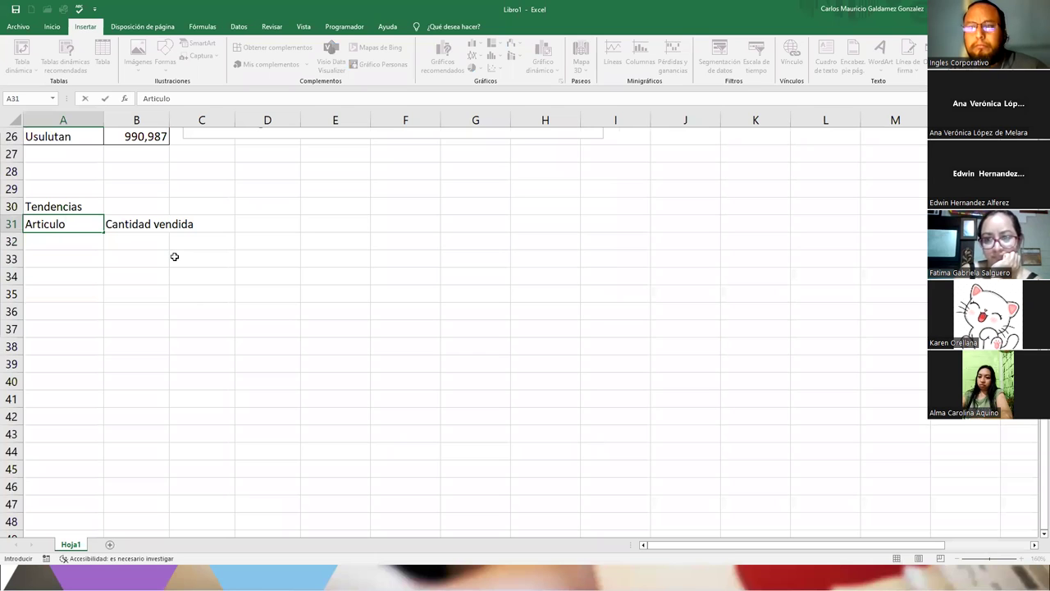
{"action": "key", "text": "Return"}
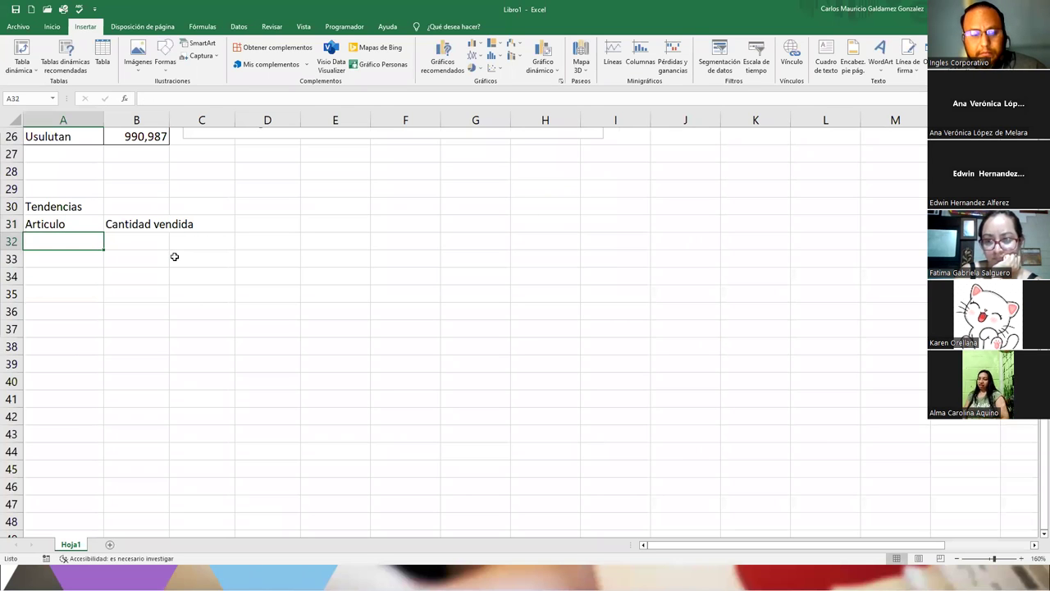
Step: Enter Objeto 1 in A32 and autofill the series down to Objeto 10 in A41
{"action": "type", "text": "Objeto 1"}
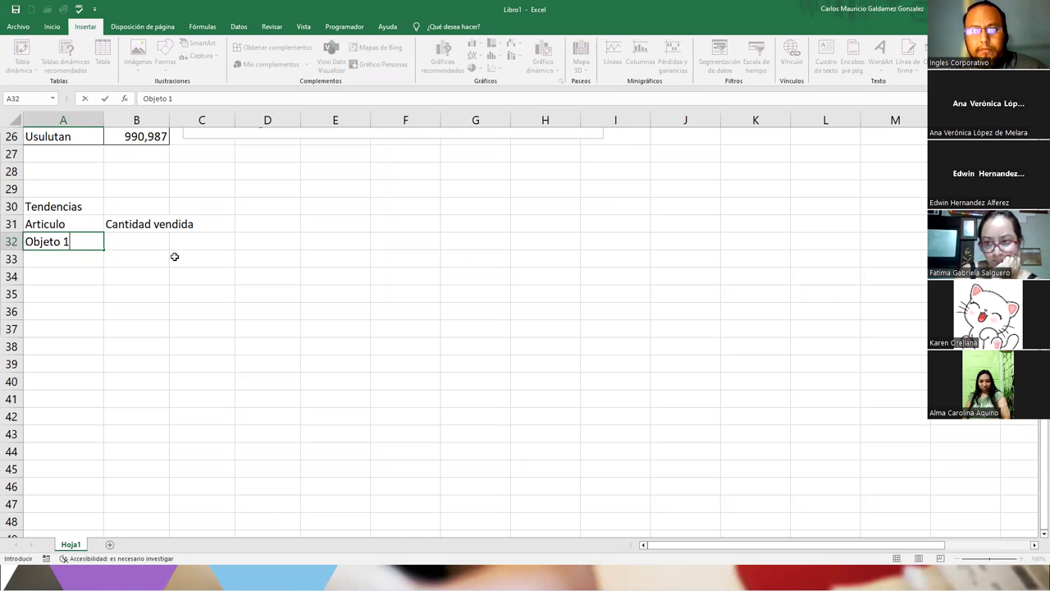
{"action": "key", "text": "Return"}
{"action": "key", "text": "Up"}
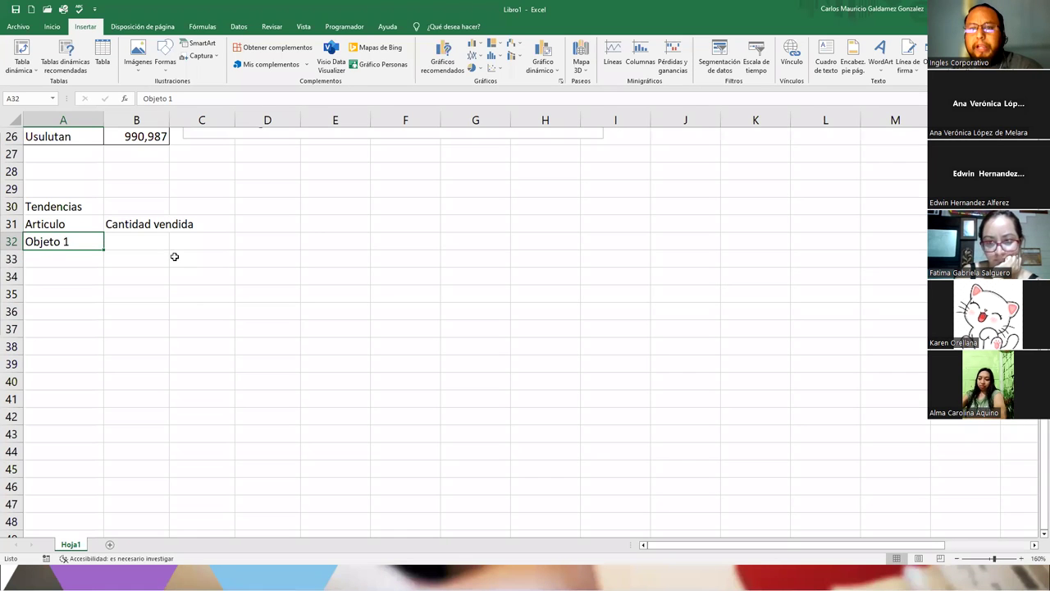
{"action": "left_click_drag", "start_coordinate": [104, 250], "coordinate": [95, 404]}
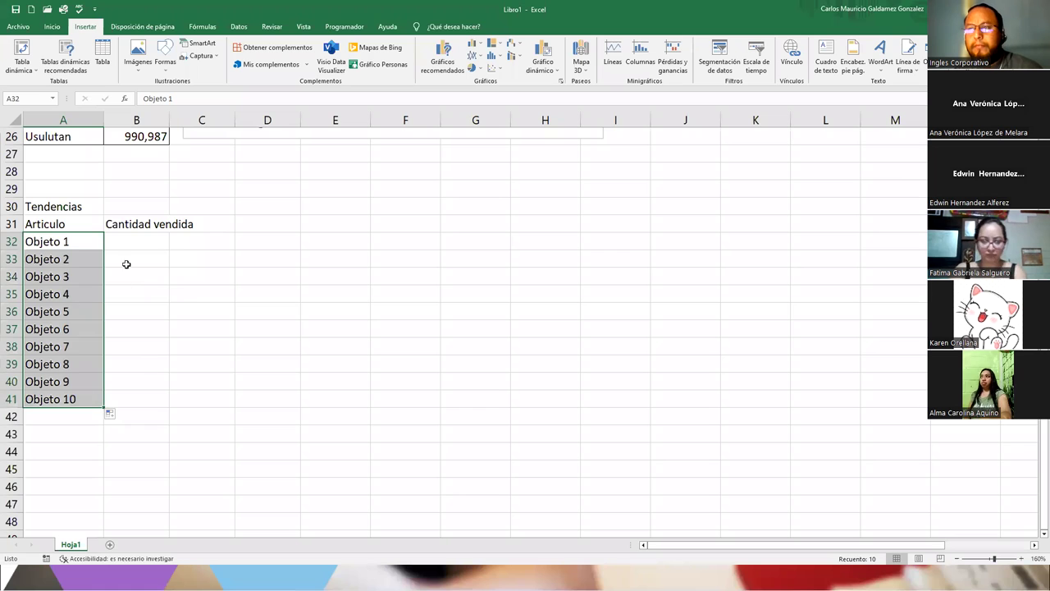
Step: Enter the sold quantities 100, 90, 87, 45, 70 and 120 for Objeto 1 to Objeto 6 in B32:B37
{"action": "left_click", "coordinate": [147, 242]}
{"action": "type", "text": "100"}
{"action": "key", "text": "Return"}
{"action": "type", "text": "90"}
{"action": "key", "text": "Return"}
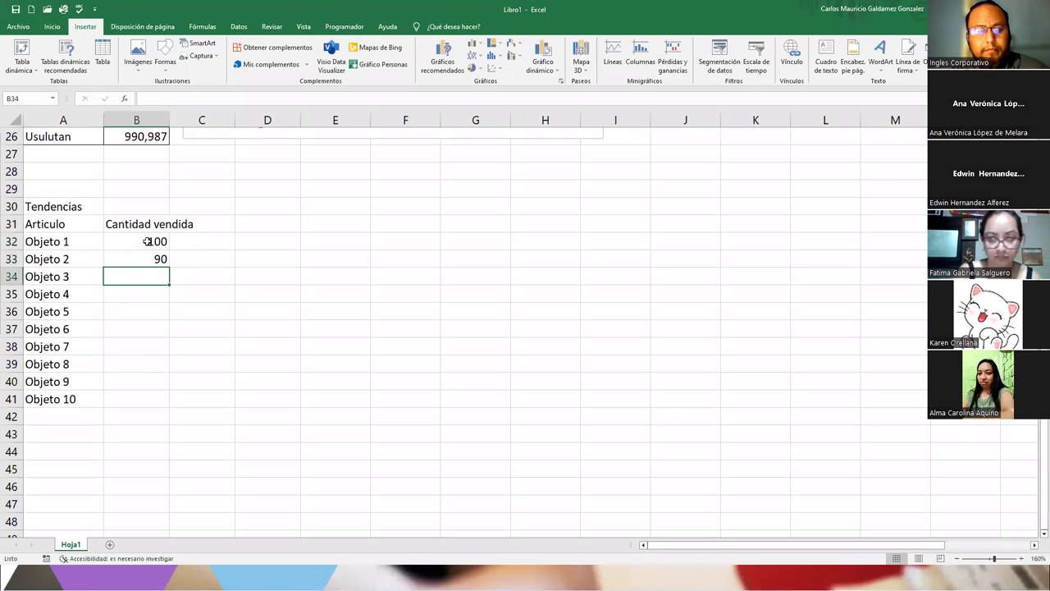
{"action": "type", "text": "87"}
{"action": "key", "text": "Return"}
{"action": "type", "text": "45"}
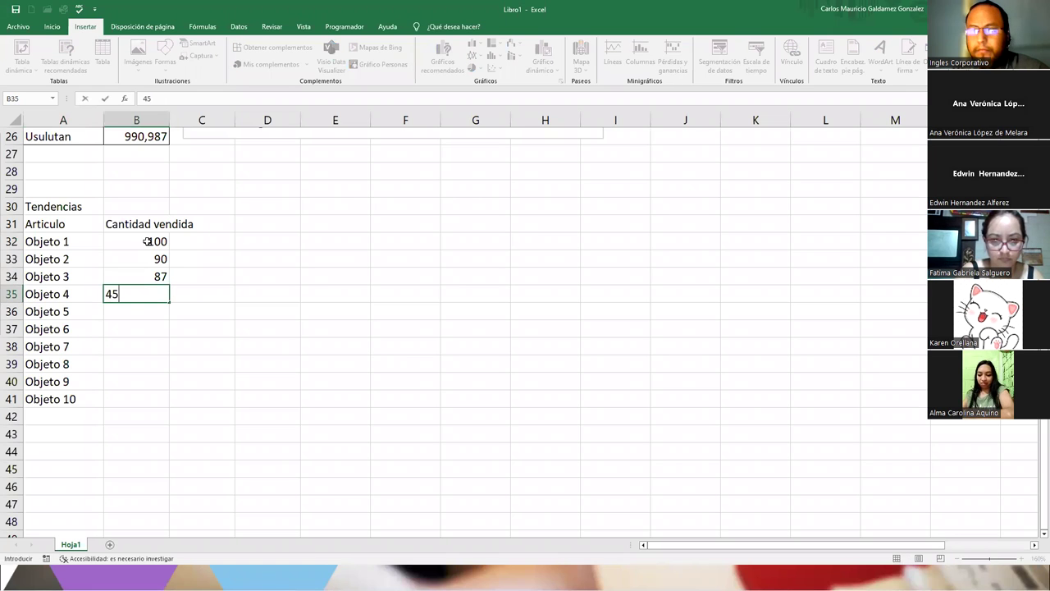
{"action": "key", "text": "Return"}
{"action": "type", "text": "70"}
{"action": "key", "text": "Return"}
{"action": "type", "text": "120"}
{"action": "key", "text": "Return"}
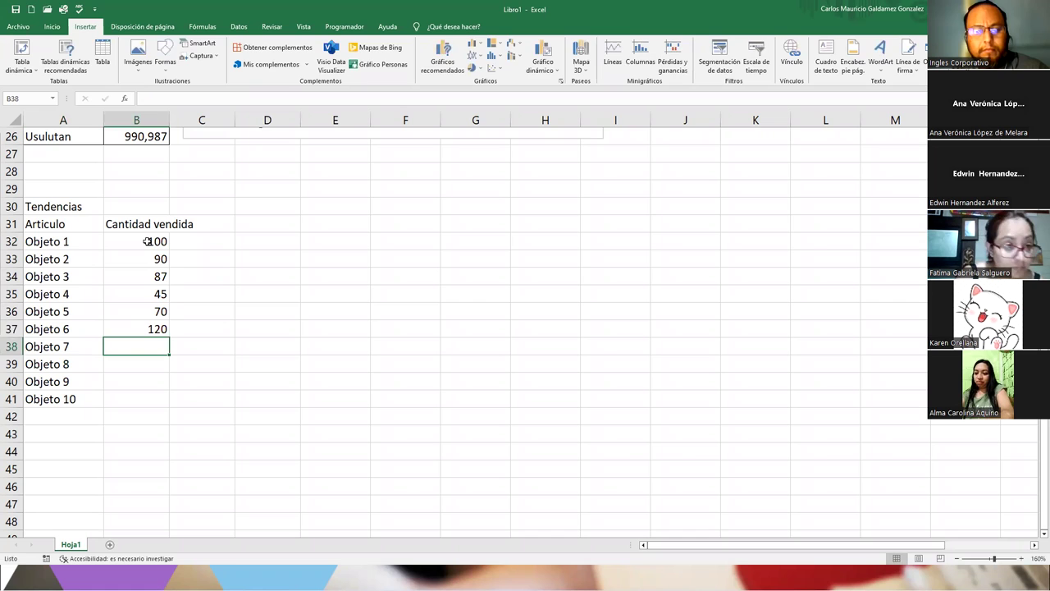
Step: Enter the sold quantities 70, 80, 140 and 200 for Objeto 7 to Objeto 10 in B38:B41
{"action": "type", "text": "10"}
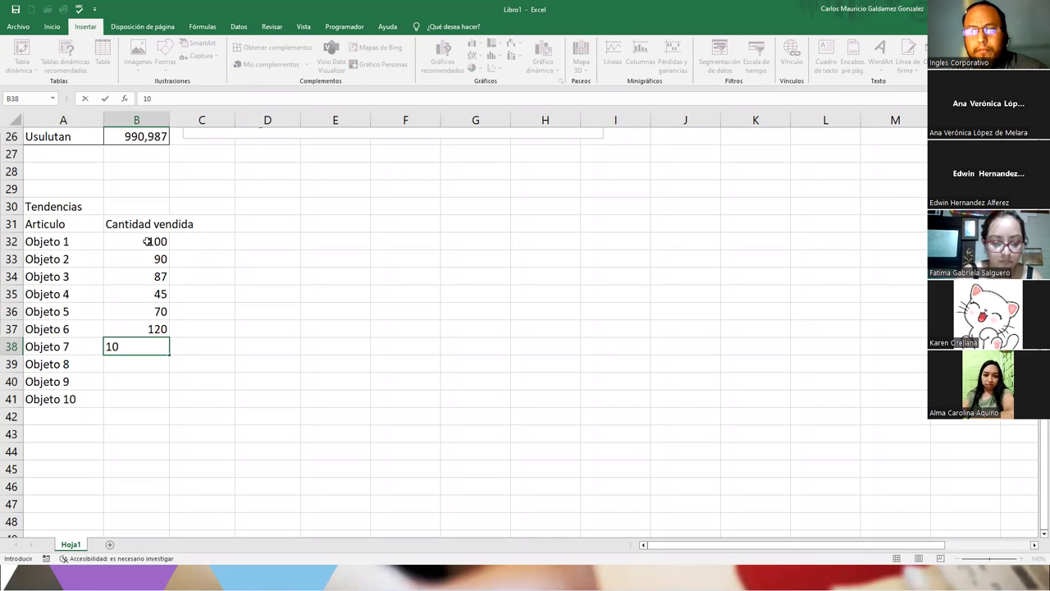
{"action": "key", "text": "BackSpace"}
{"action": "key", "text": "BackSpace"}
{"action": "type", "text": "70"}
{"action": "key", "text": "Return"}
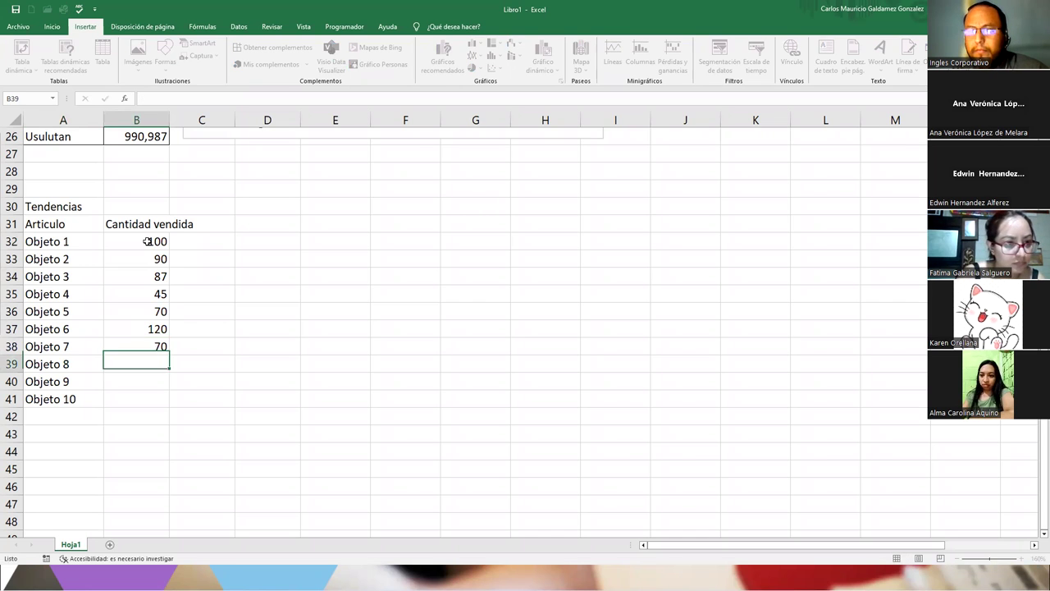
{"action": "type", "text": "80"}
{"action": "key", "text": "Return"}
{"action": "type", "text": "140"}
{"action": "key", "text": "Return"}
{"action": "type", "text": "20"}
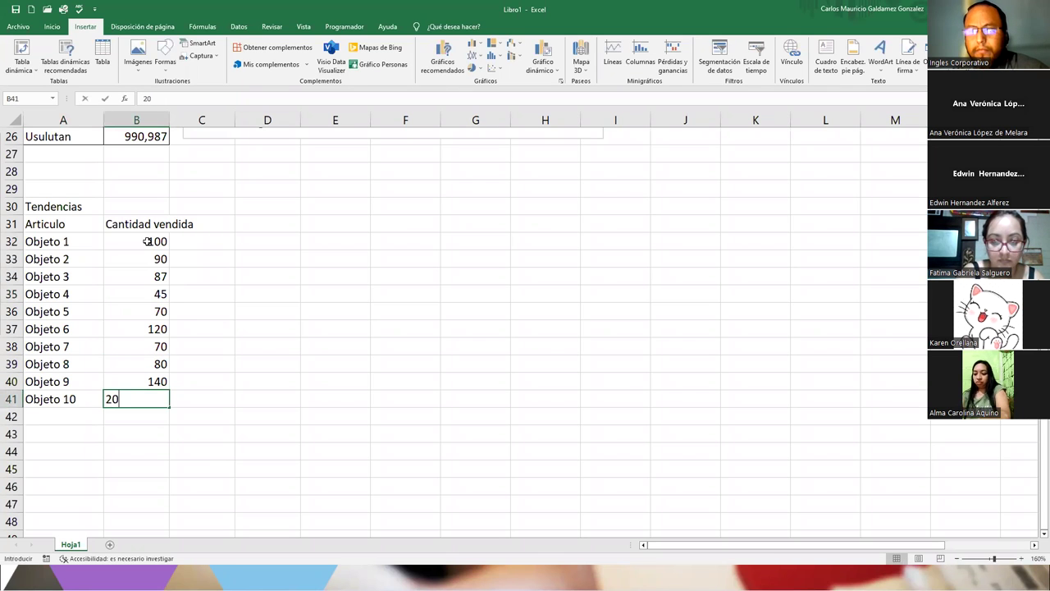
{"action": "type", "text": "0"}
{"action": "key", "text": "Return"}
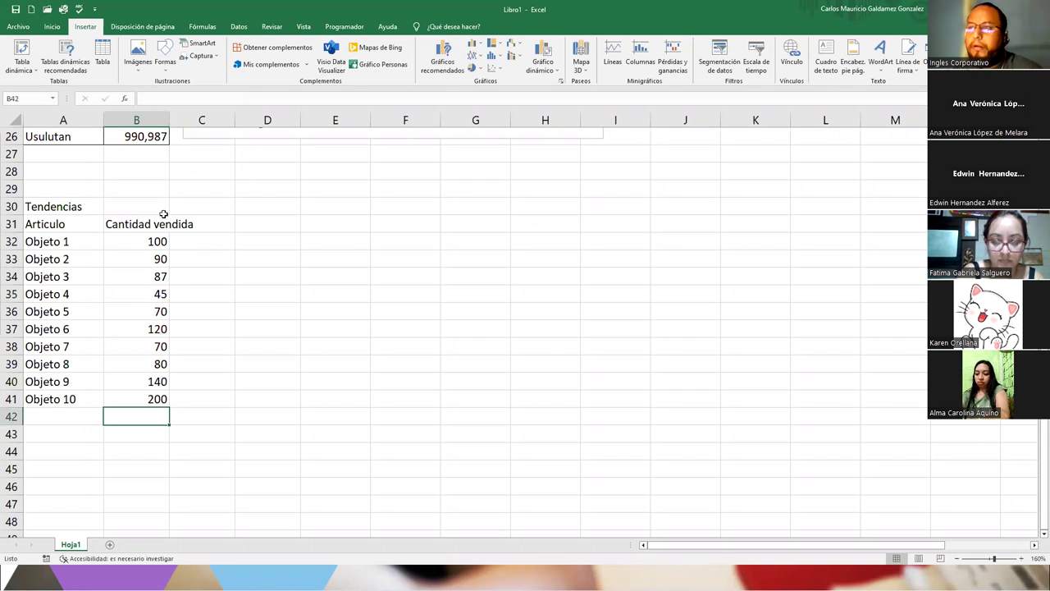
Step: Autofit the widths of columns B and A to their contents
{"action": "double_click", "coordinate": [169, 119]}
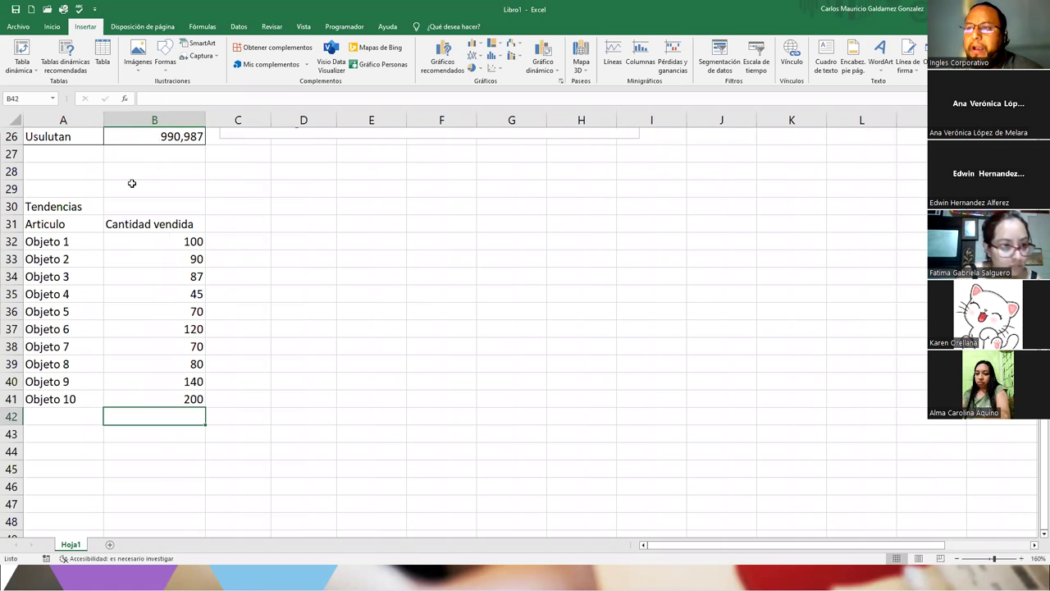
{"action": "left_click", "coordinate": [55, 223]}
{"action": "double_click", "coordinate": [105, 119]}
Step: Merge and center the Tendencias title across A30:B30
{"action": "left_click", "coordinate": [51, 206]}
{"action": "left_click_drag", "start_coordinate": [106, 206], "coordinate": [139, 205]}
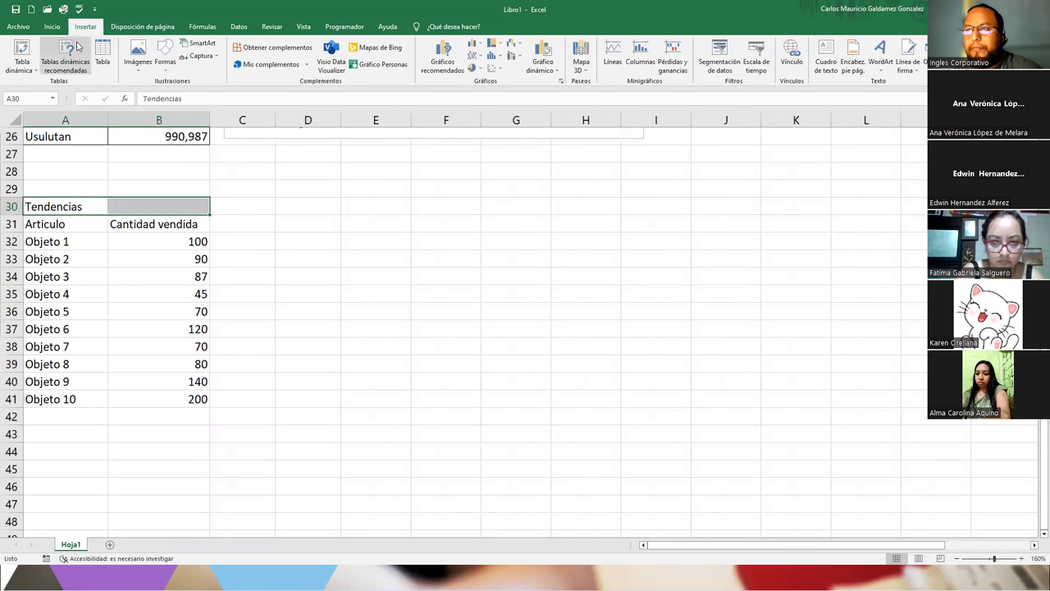
{"action": "left_click", "coordinate": [52, 26]}
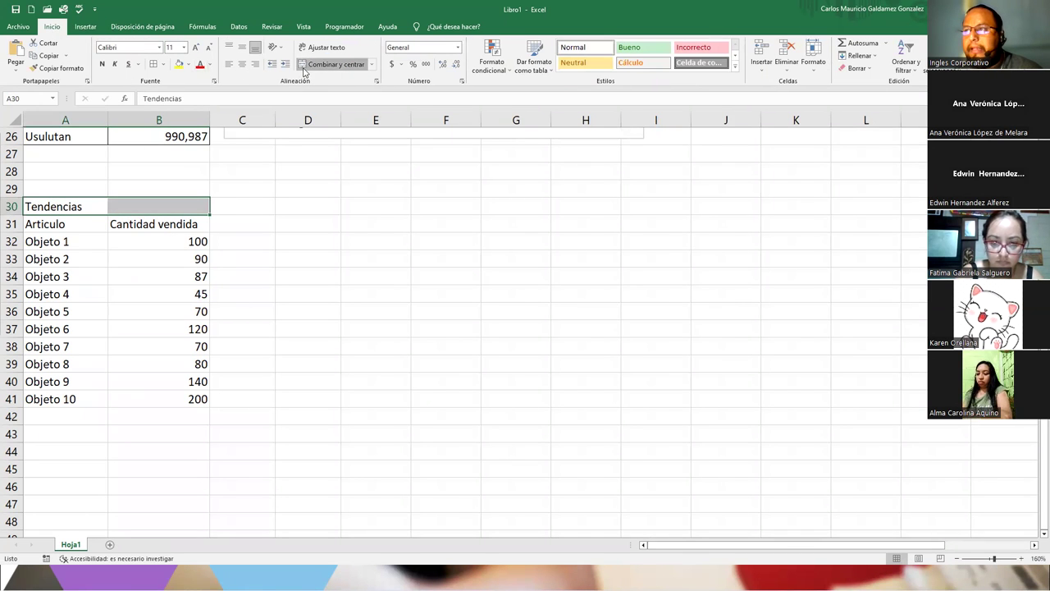
{"action": "left_click", "coordinate": [328, 64]}
{"action": "left_click", "coordinate": [136, 271]}
Step: Apply all borders to the article table A31:B41
{"action": "mouse_move", "coordinate": [77, 223]}
{"action": "left_mouse_down"}
{"action": "mouse_move", "coordinate": [143, 347]}
{"action": "mouse_move", "coordinate": [142, 399]}
{"action": "left_mouse_up"}
{"action": "left_click", "coordinate": [154, 64]}
{"action": "left_click", "coordinate": [167, 333]}
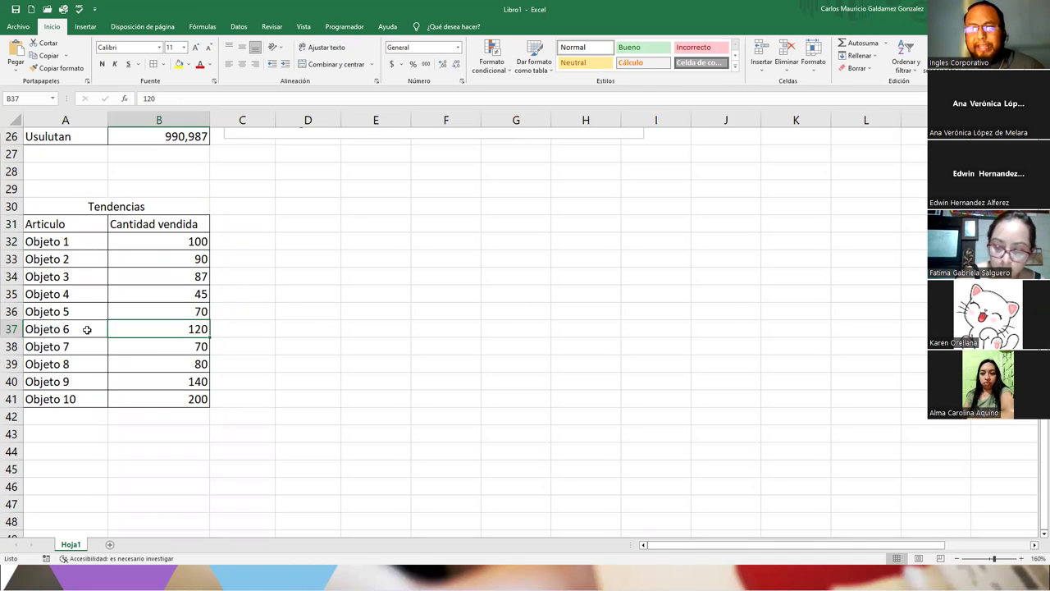
Step: Change the merged title above the article table to Tendencias mes aleatorio
{"action": "left_click_drag", "start_coordinate": [72, 247], "coordinate": [87, 396]}
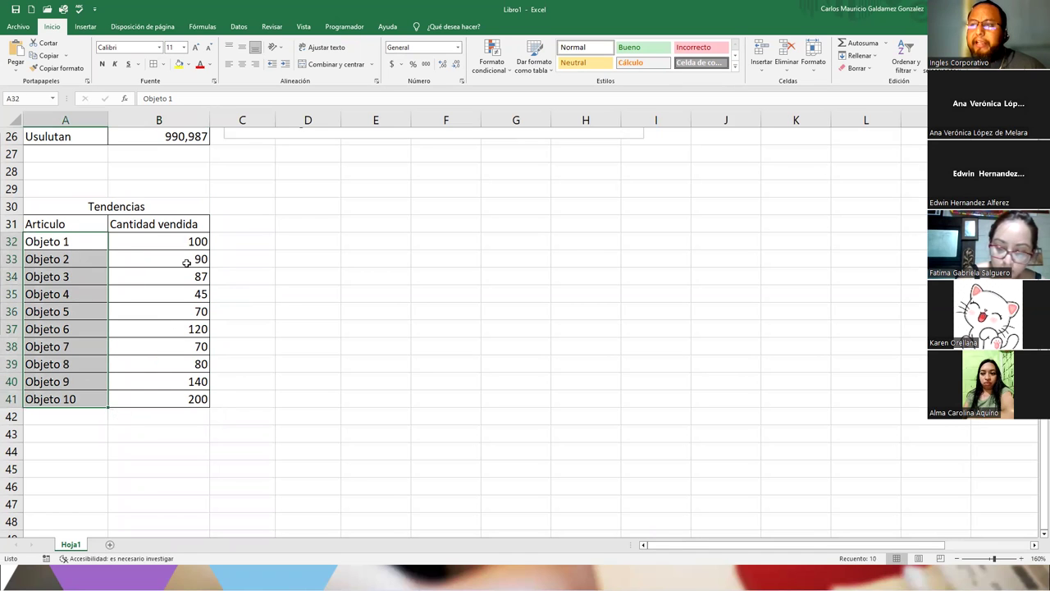
{"action": "left_click_drag", "start_coordinate": [197, 225], "coordinate": [189, 219]}
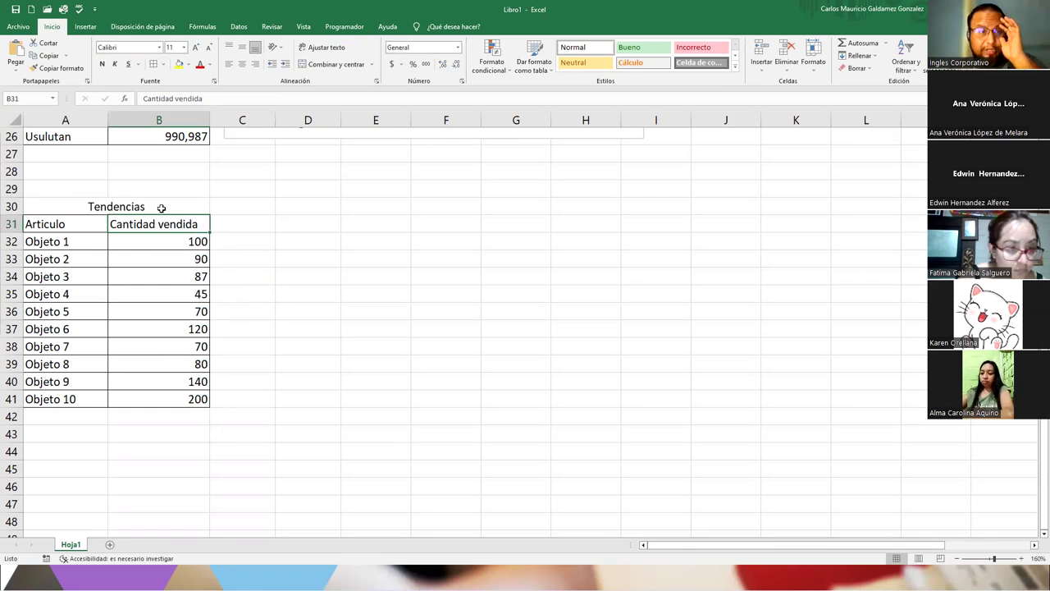
{"action": "double_click", "coordinate": [161, 208]}
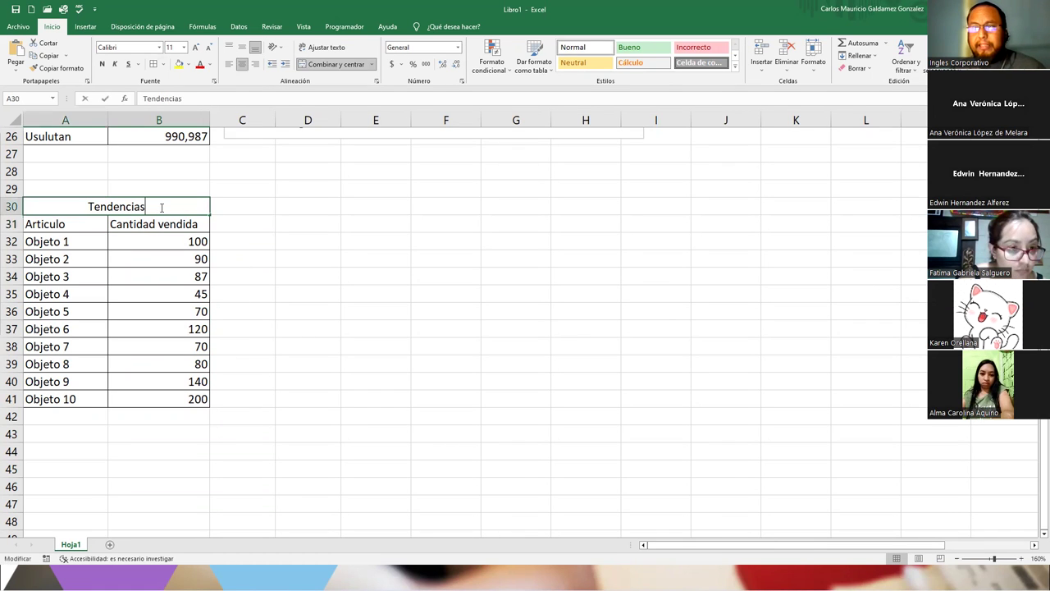
{"action": "type", "text": "mes ale"}
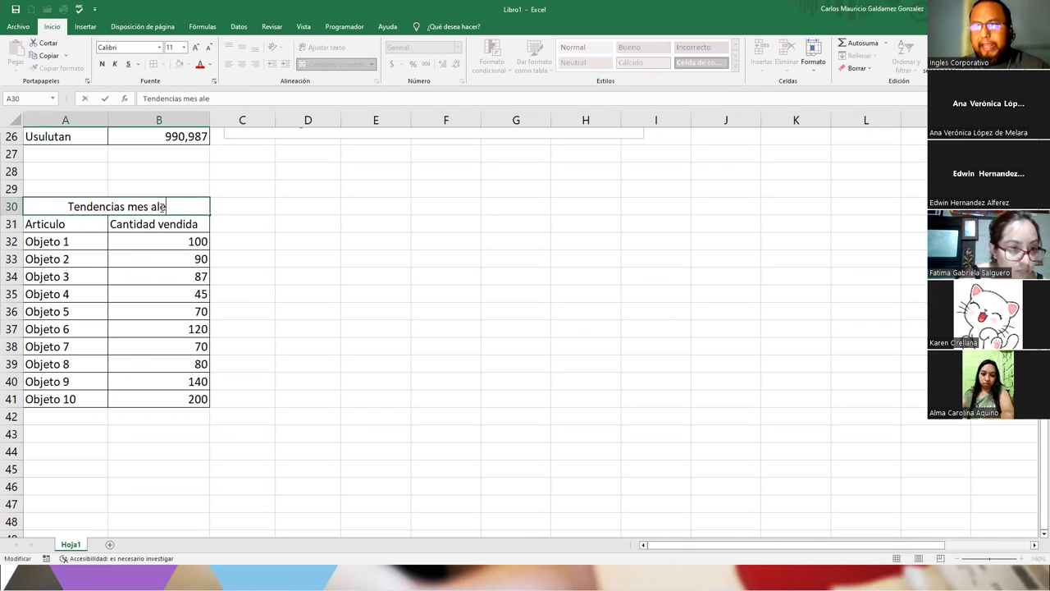
{"action": "type", "text": "atorio"}
{"action": "key", "text": "Return"}
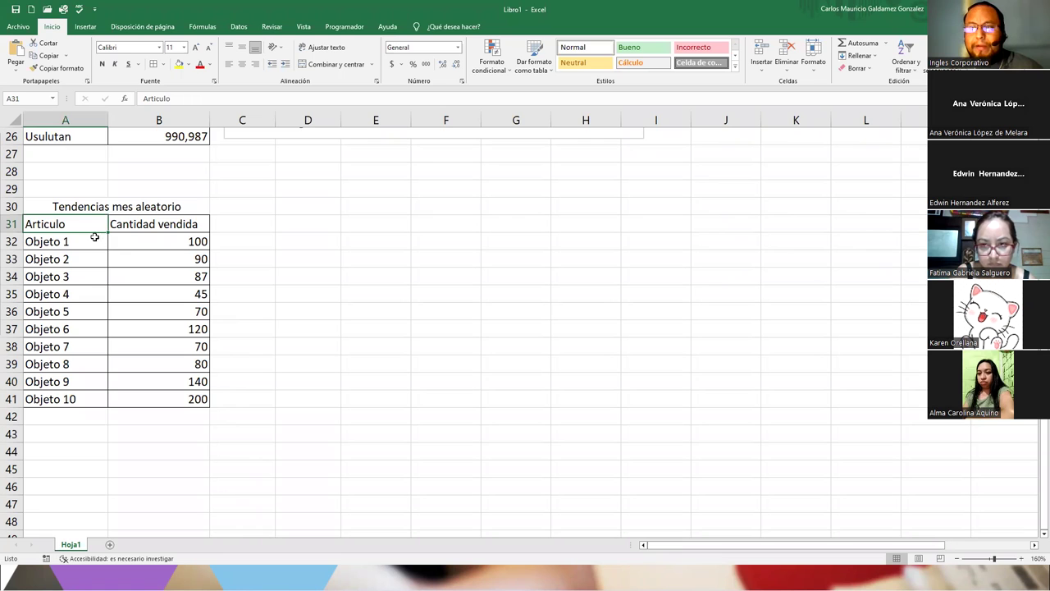
Step: Capture a screen snip of the Tendencias mes aleatorio title and its article table
{"action": "left_click_drag", "start_coordinate": [69, 225], "coordinate": [173, 401]}
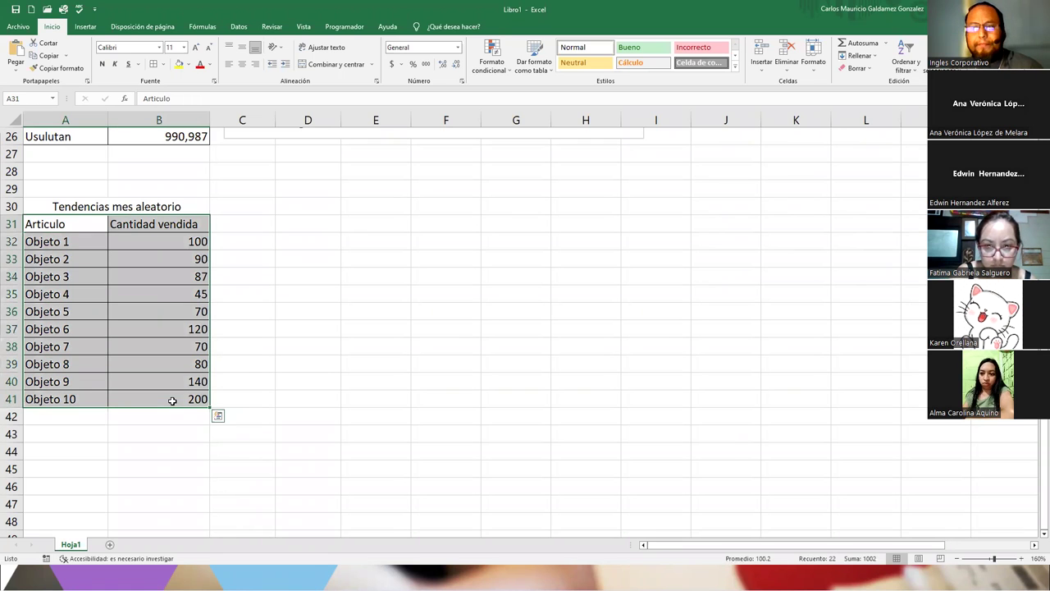
{"action": "left_click", "coordinate": [172, 400]}
{"action": "key", "text": "super+shift+s"}
{"action": "left_click_drag", "start_coordinate": [9, 195], "coordinate": [230, 451]}
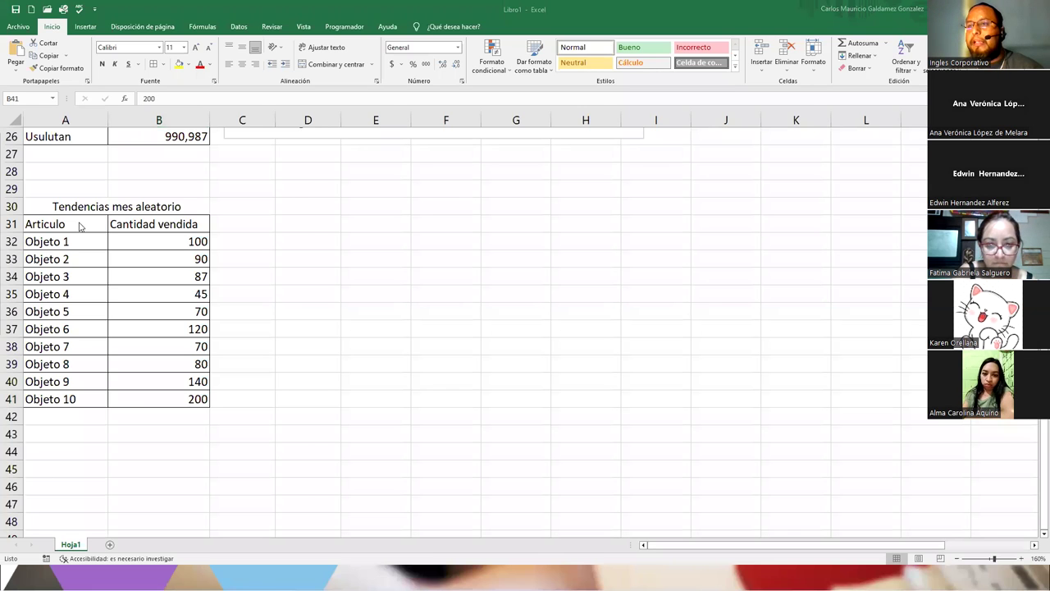
Step: Start inserting a chart for A31:B41 and display the Líneas chart types among all the available charts
{"action": "left_click_drag", "start_coordinate": [70, 224], "coordinate": [192, 400]}
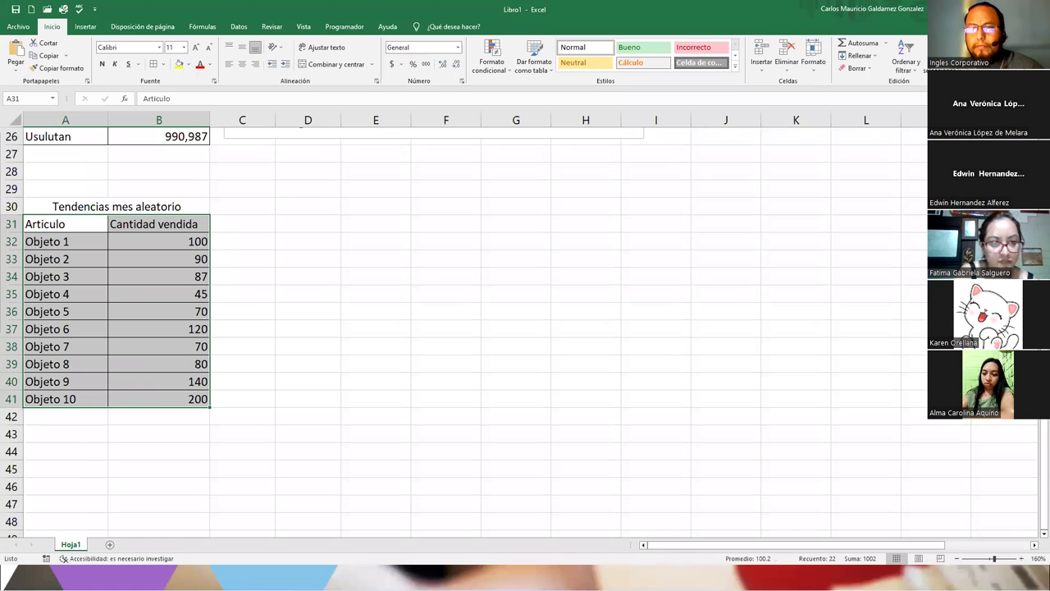
{"action": "left_click", "coordinate": [85, 27]}
{"action": "left_click", "coordinate": [441, 65]}
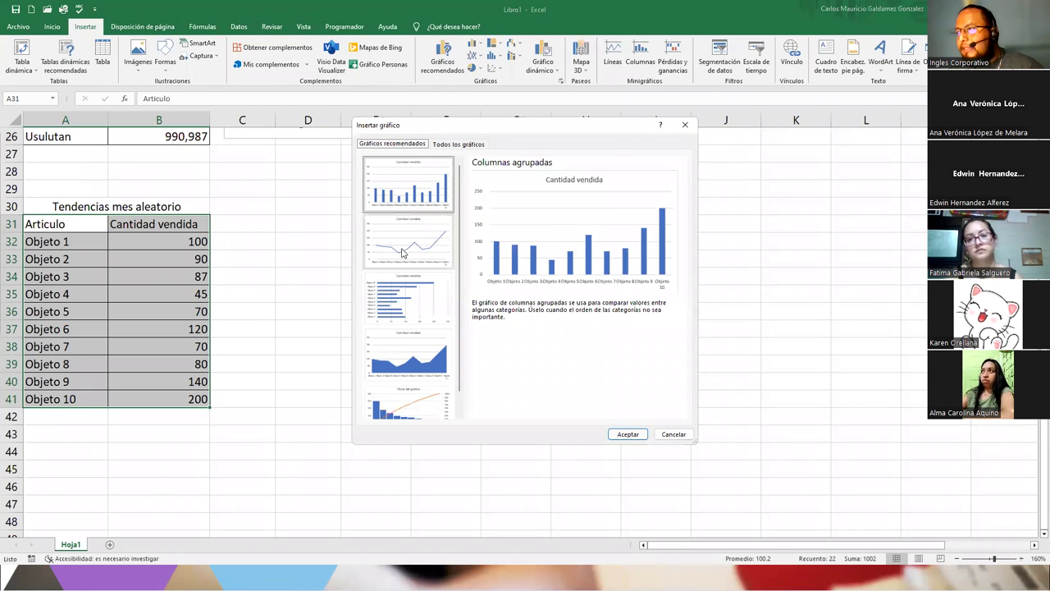
{"action": "left_click", "coordinate": [402, 253]}
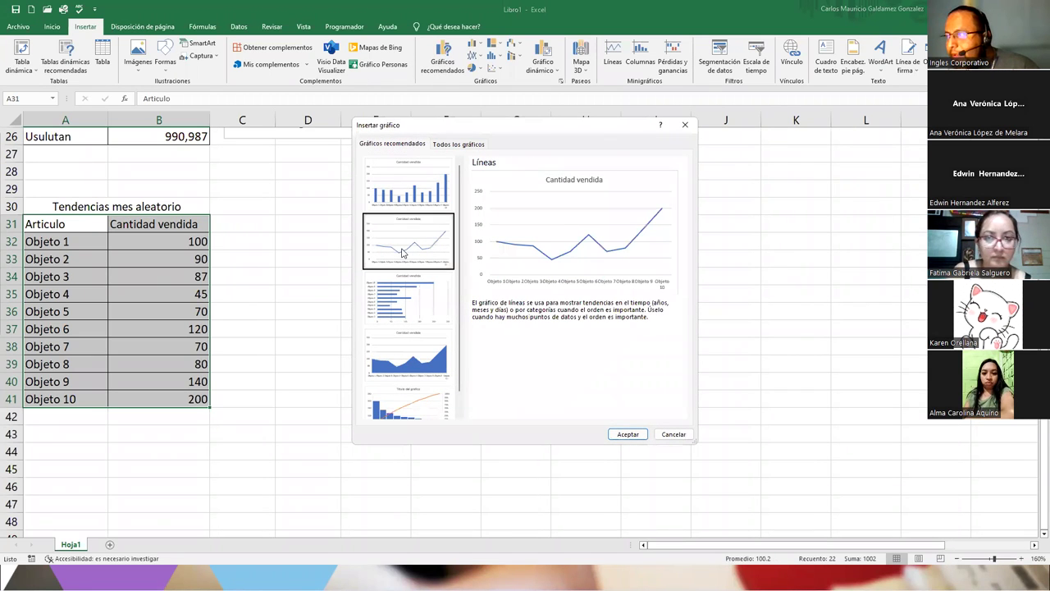
{"action": "left_click", "coordinate": [448, 144]}
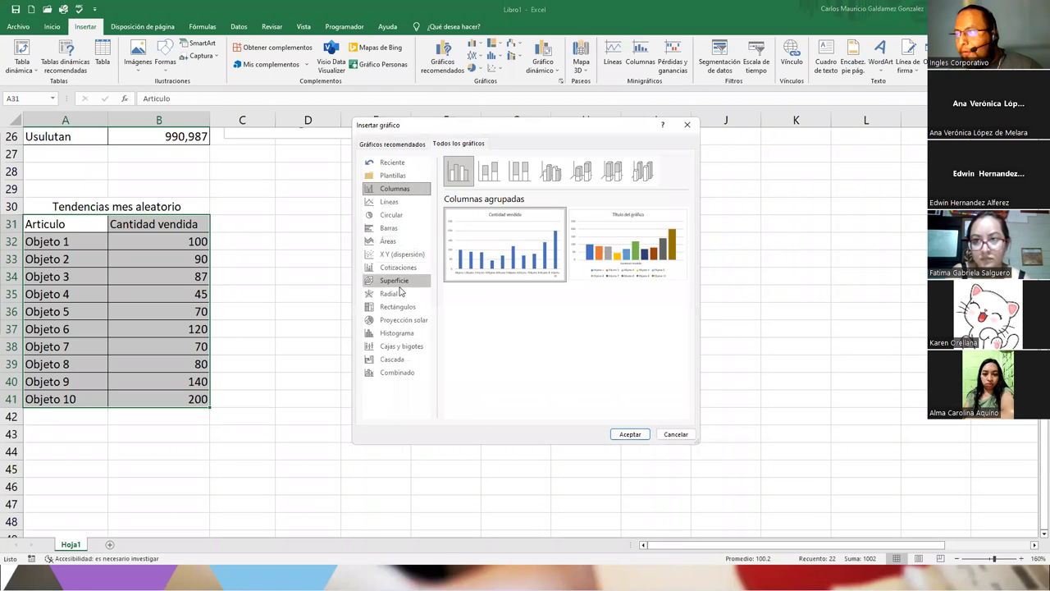
{"action": "left_click", "coordinate": [391, 203]}
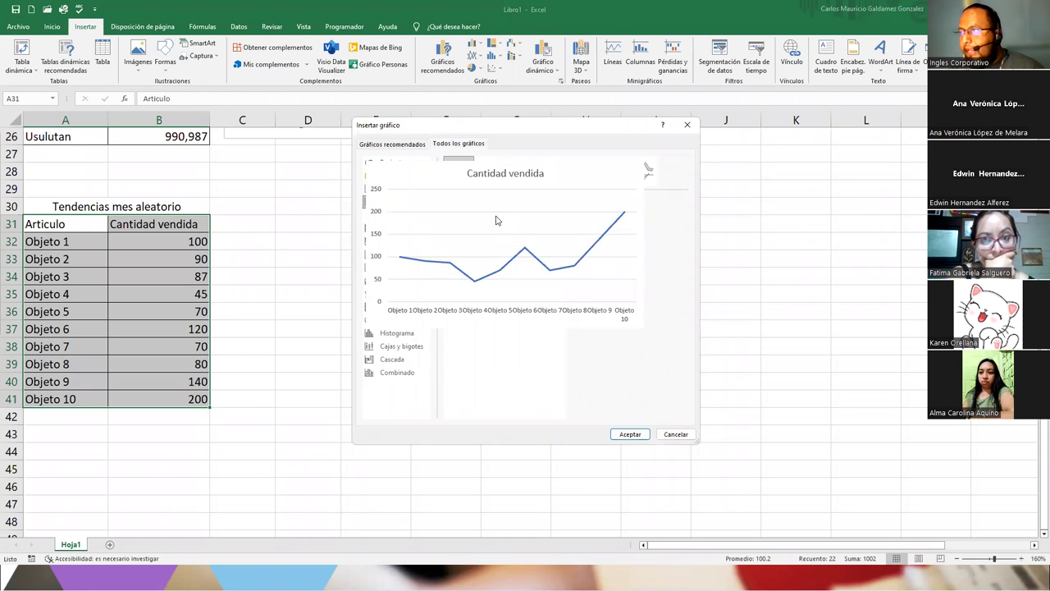
Step: Compare the previews of the line chart subtypes, from Línea apilada through Líneas 3D
{"action": "left_click", "coordinate": [489, 174]}
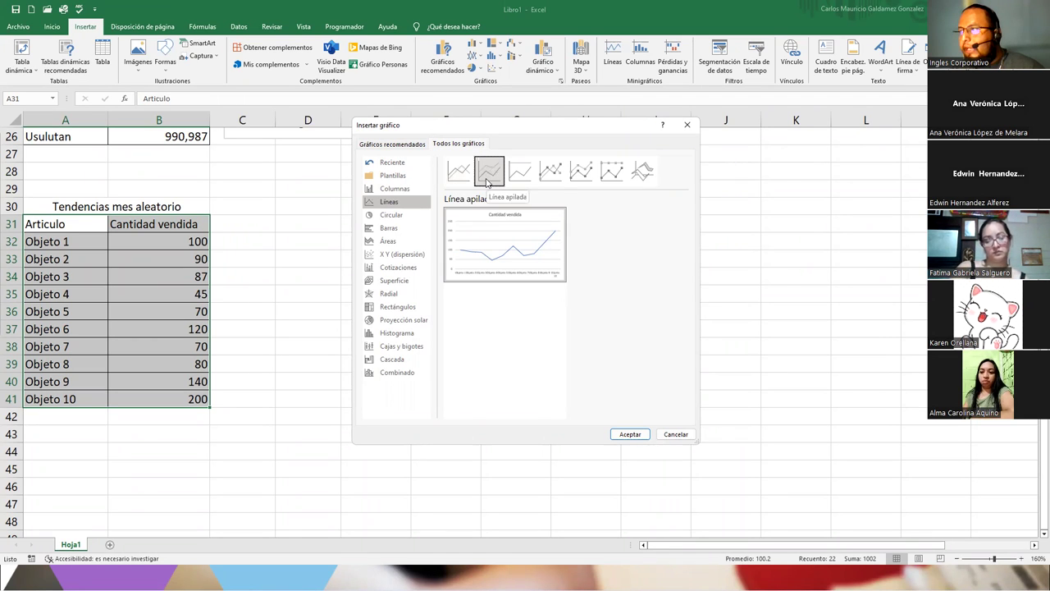
{"action": "left_click", "coordinate": [520, 174]}
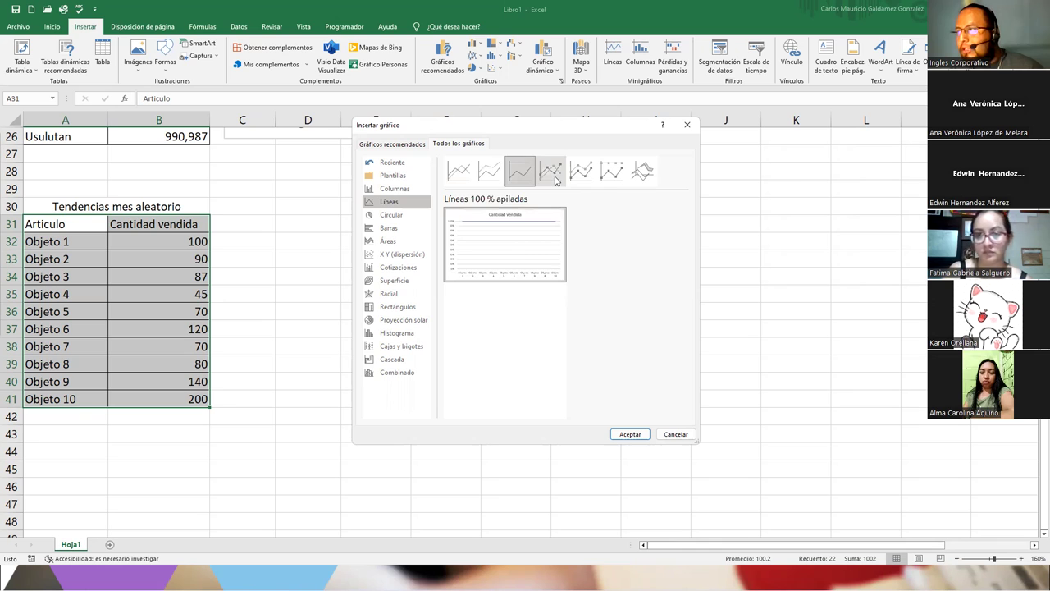
{"action": "left_click", "coordinate": [556, 180]}
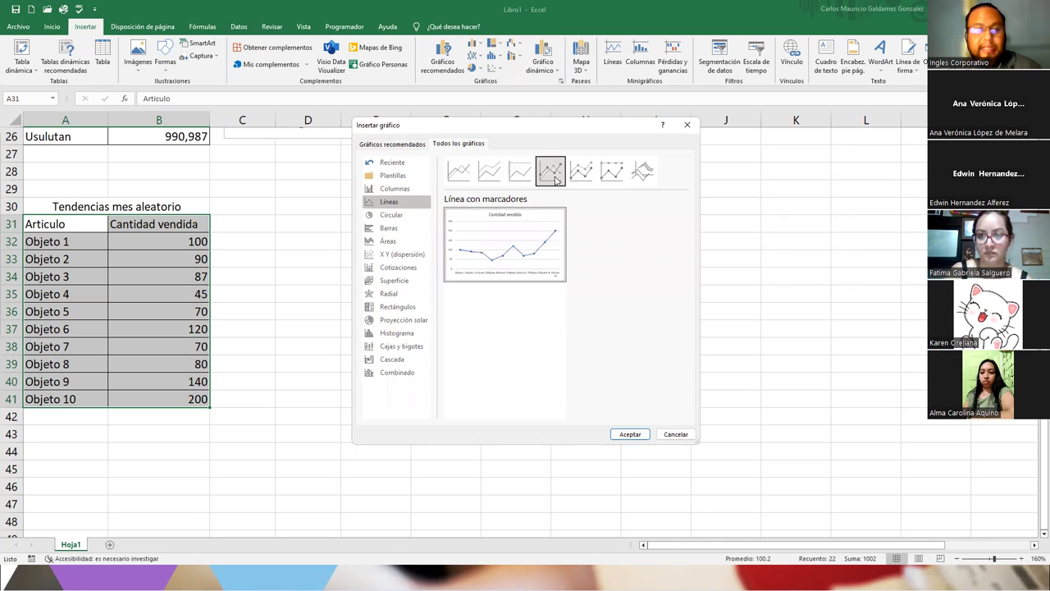
{"action": "left_click", "coordinate": [584, 176]}
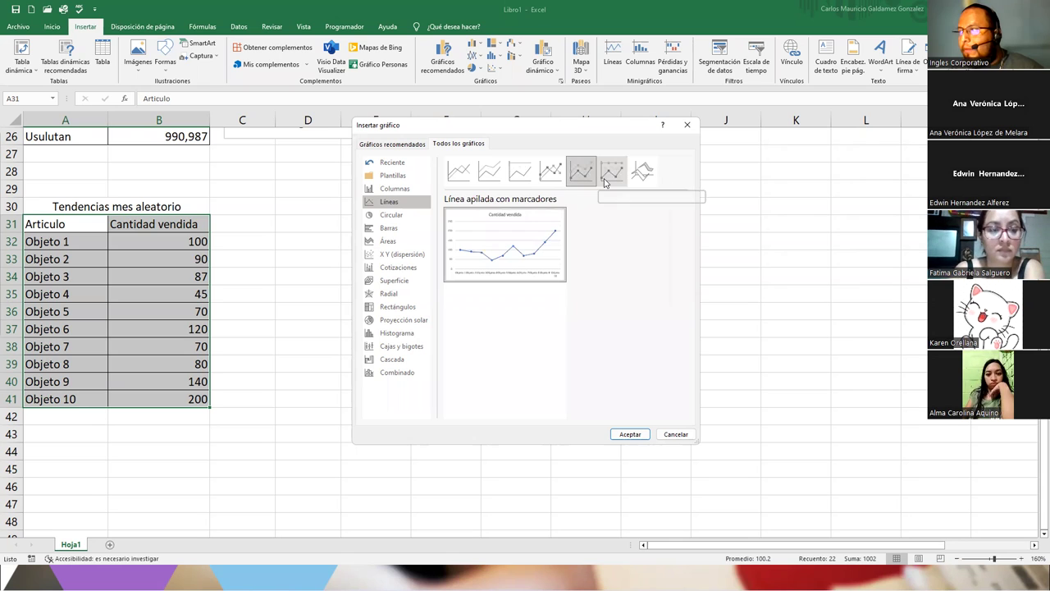
{"action": "left_click", "coordinate": [609, 178]}
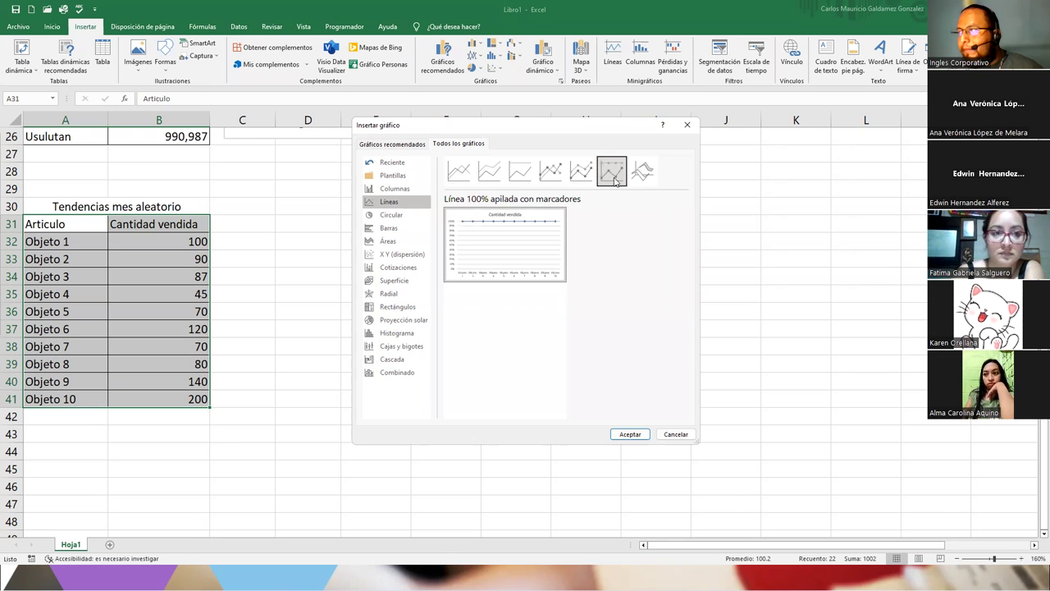
{"action": "left_click", "coordinate": [642, 172]}
{"action": "mouse_move", "coordinate": [496, 255]}
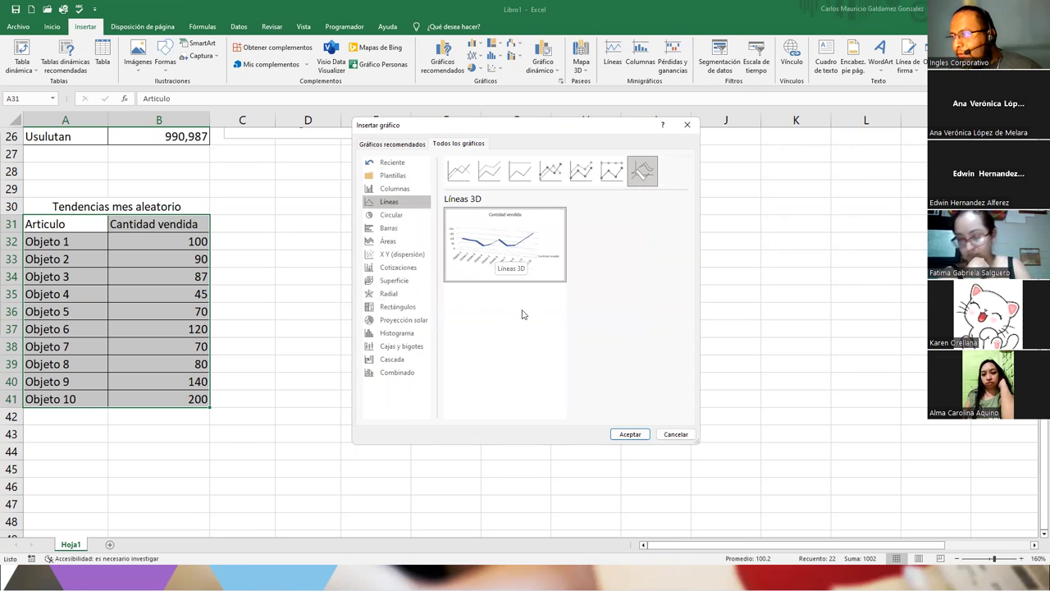
Step: Insert a Línea apilada con marcadores chart of the article sales and place it beside the article table
{"action": "left_click", "coordinate": [582, 172]}
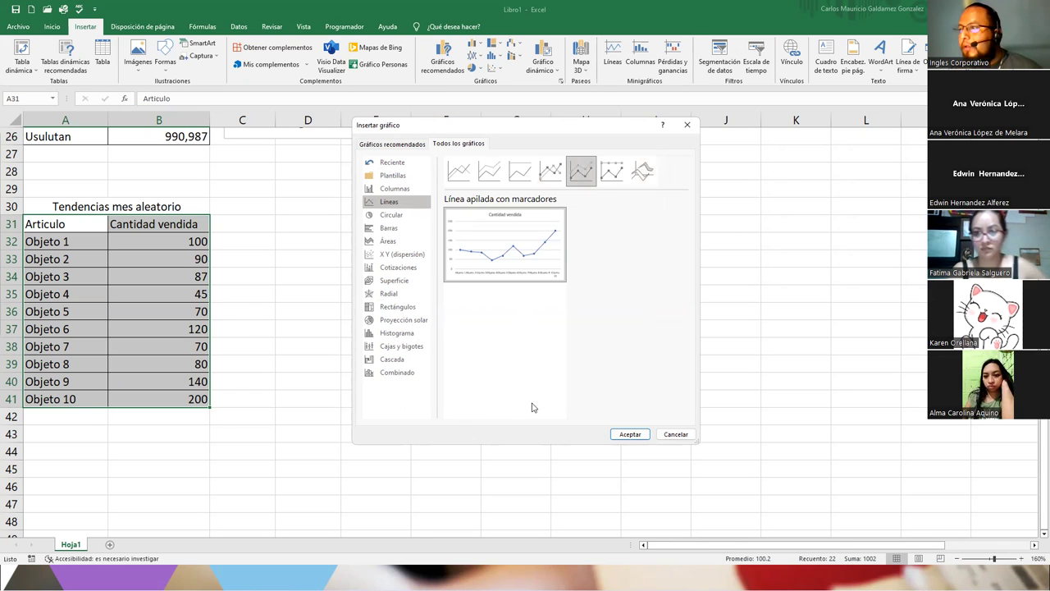
{"action": "left_click", "coordinate": [619, 435]}
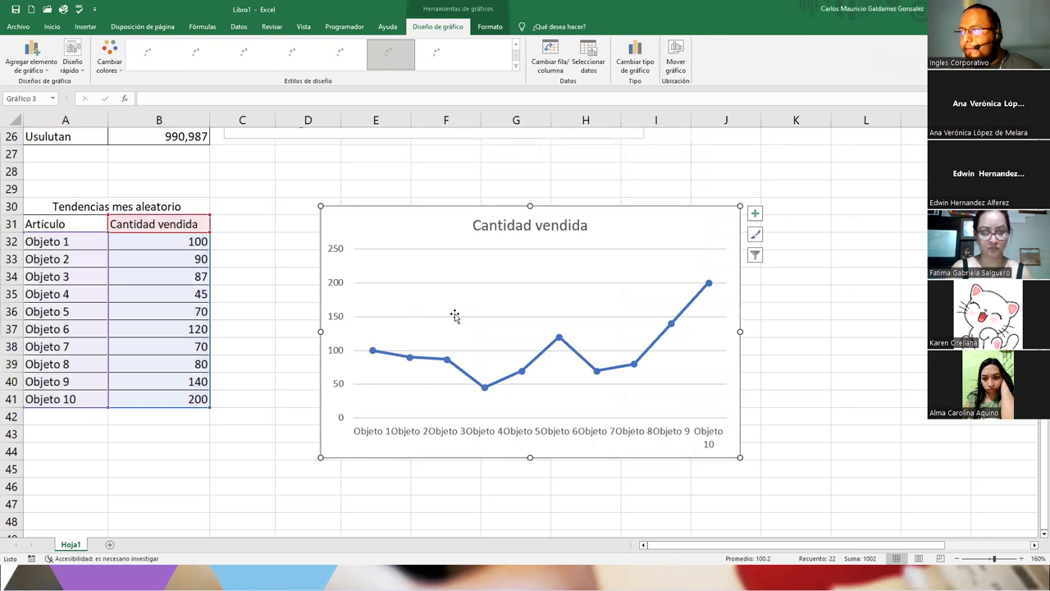
{"action": "left_click_drag", "start_coordinate": [426, 226], "coordinate": [376, 211]}
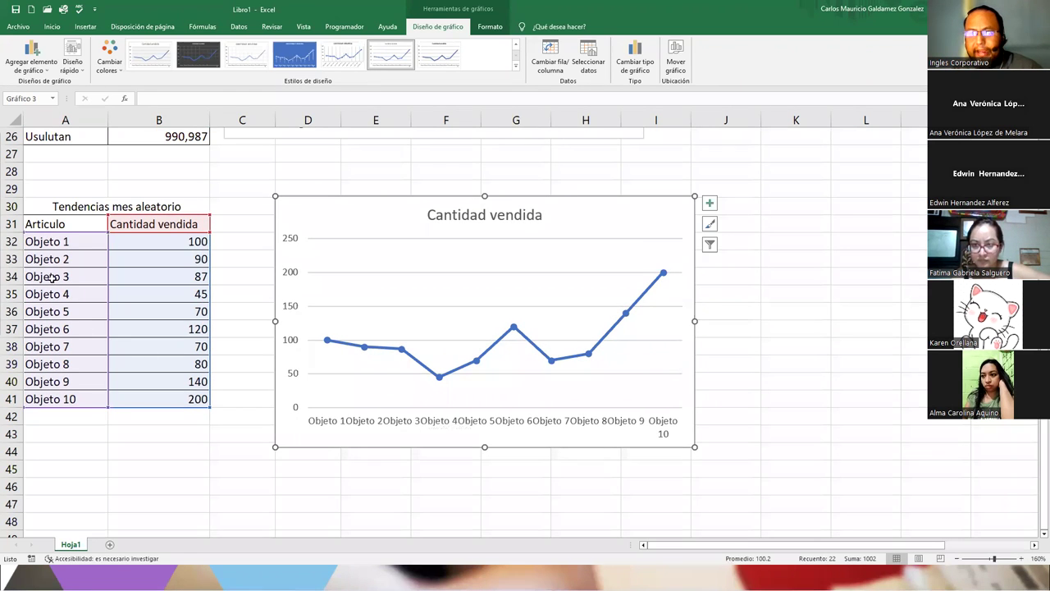
Step: Enlarge the Cantidad vendida line chart and shift it to cover about D28:K46
{"action": "left_click_drag", "start_coordinate": [693, 446], "coordinate": [771, 477]}
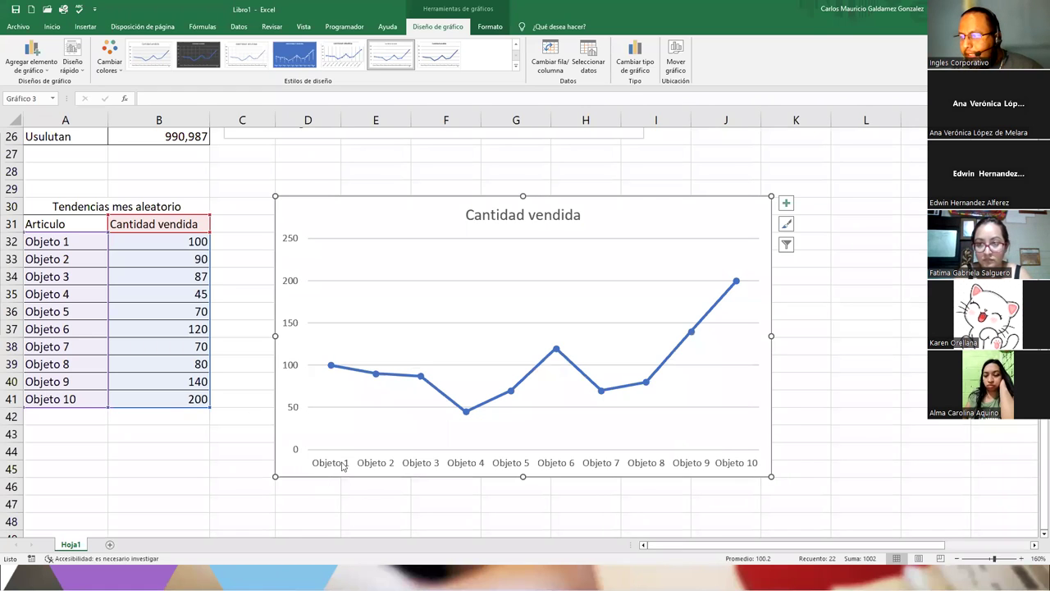
{"action": "left_click_drag", "start_coordinate": [774, 481], "coordinate": [842, 526]}
{"action": "left_click_drag", "start_coordinate": [451, 196], "coordinate": [455, 184]}
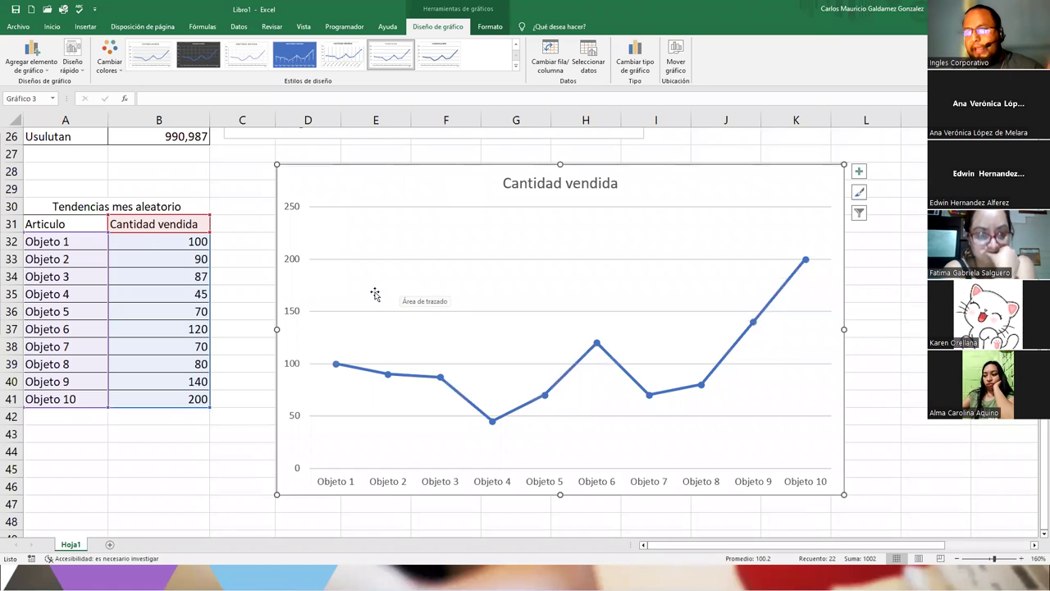
Step: Shorten the article names in A32:A41 to the series Ob1 through Ob10
{"action": "left_click", "coordinate": [78, 243]}
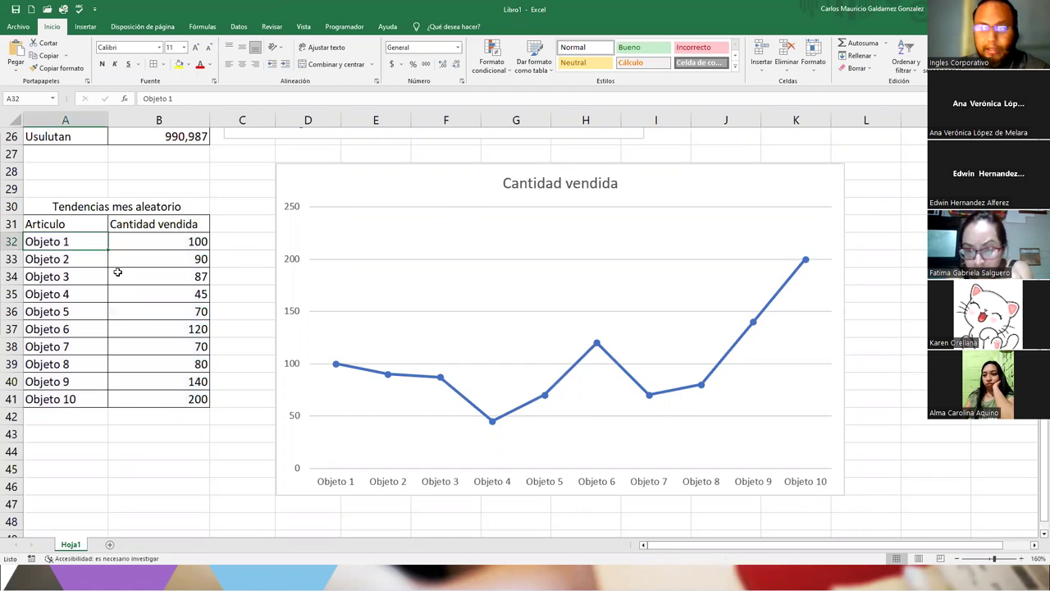
{"action": "type", "text": "Ob1"}
{"action": "key", "text": "Return"}
{"action": "type", "text": "Ob2"}
{"action": "key", "text": "Return"}
{"action": "key", "text": "Up"}
{"action": "key", "text": "Up"}
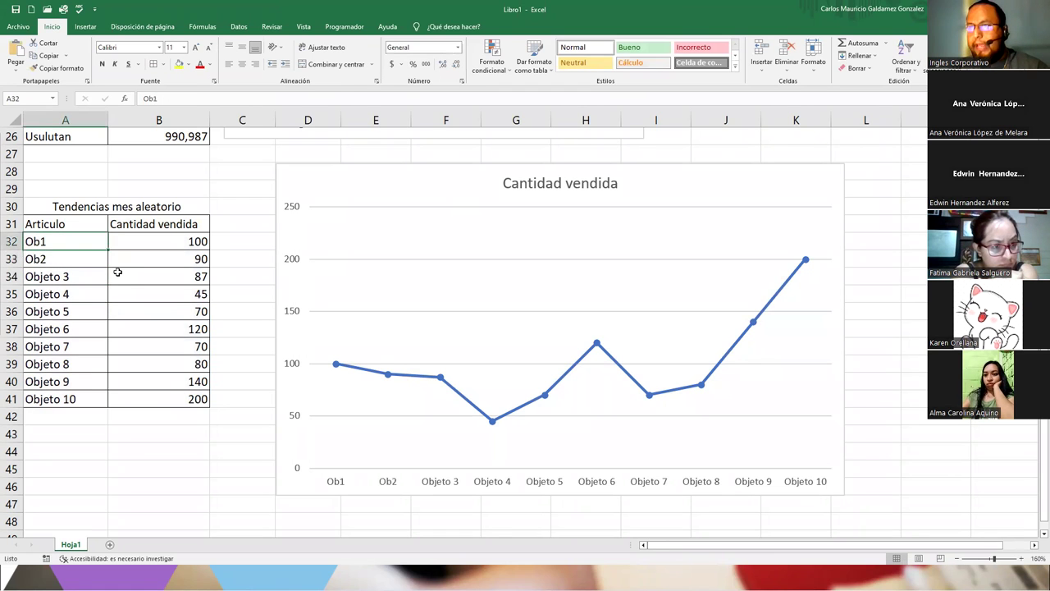
{"action": "key", "text": "shift+Down"}
{"action": "left_click_drag", "start_coordinate": [107, 268], "coordinate": [108, 405]}
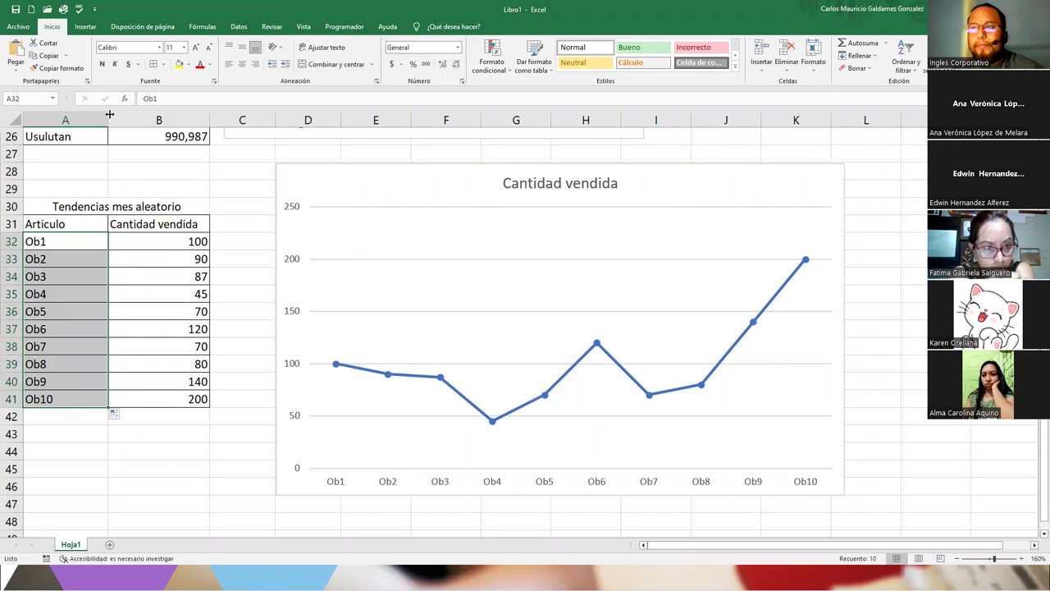
Step: Move the Cantidad vendida line chart up about one row to cover roughly D27:K45
{"action": "left_click", "coordinate": [394, 195]}
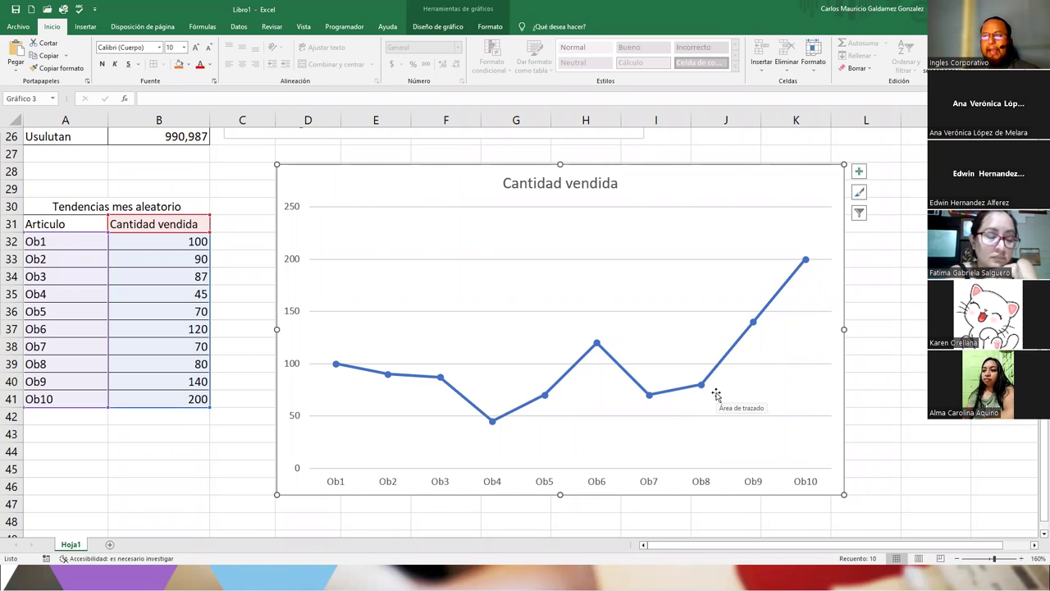
{"action": "left_click_drag", "start_coordinate": [506, 176], "coordinate": [514, 158]}
{"action": "left_click_drag", "start_coordinate": [443, 162], "coordinate": [441, 161]}
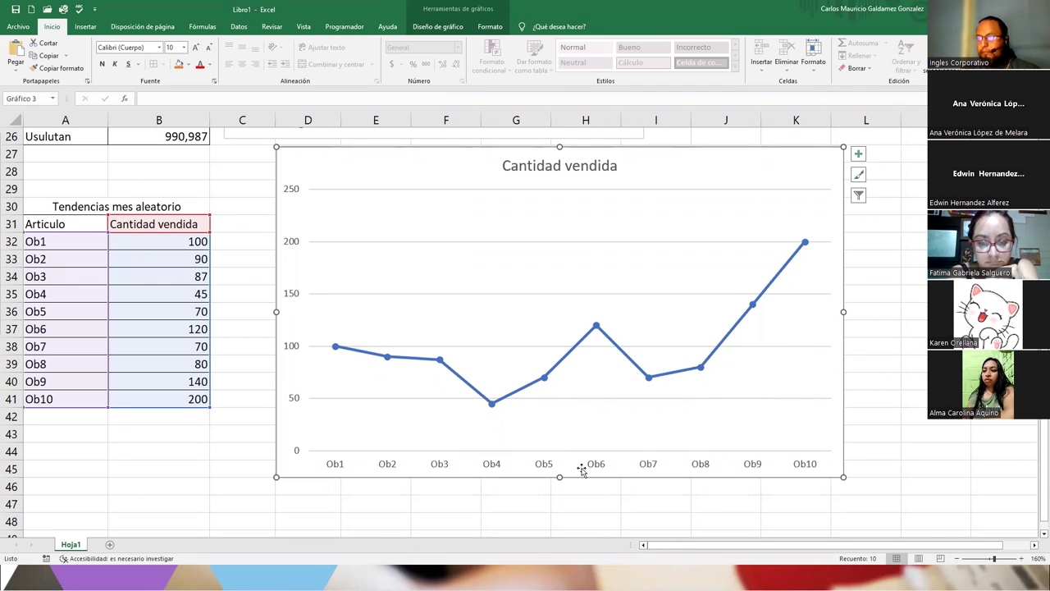
{"action": "left_click", "coordinate": [481, 508]}
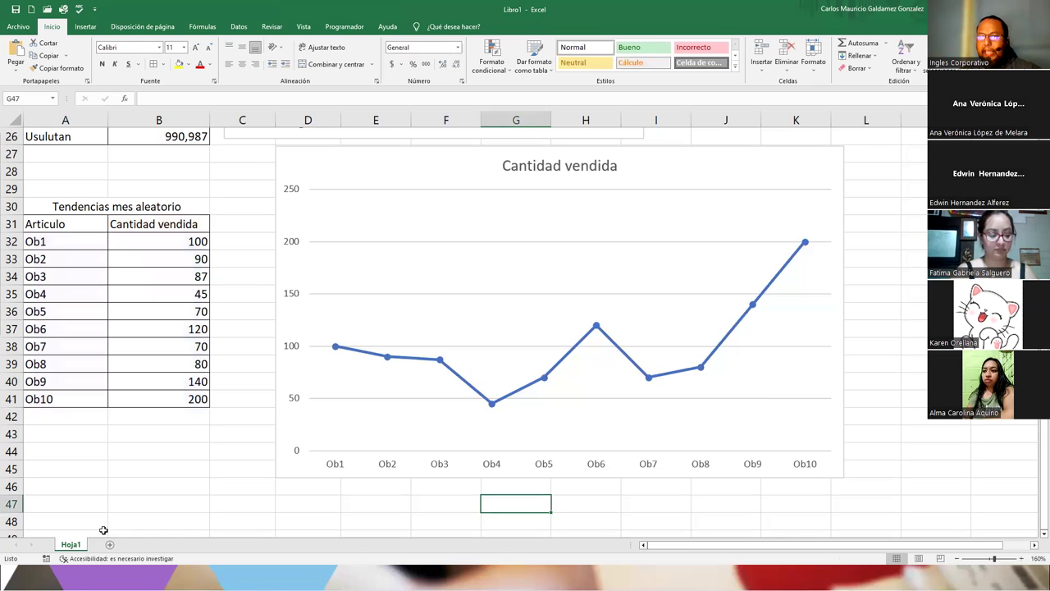
Step: Rename the worksheet Hoja1 as Ejercicio 19
{"action": "double_click", "coordinate": [72, 544]}
{"action": "type", "text": "Ejercicio 19"}
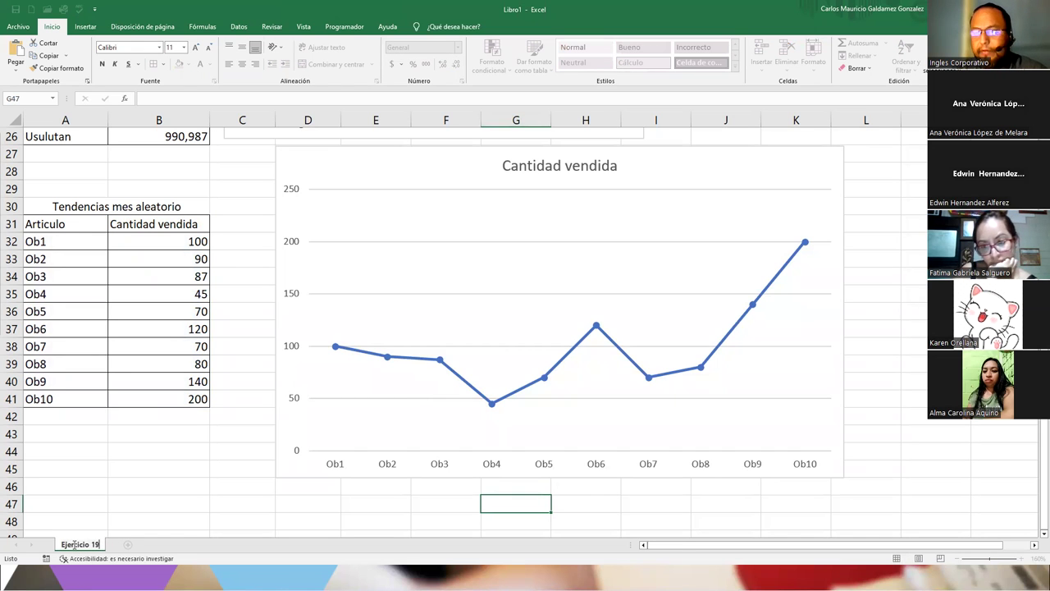
{"action": "key", "text": "Return"}
{"action": "left_click", "coordinate": [161, 489]}
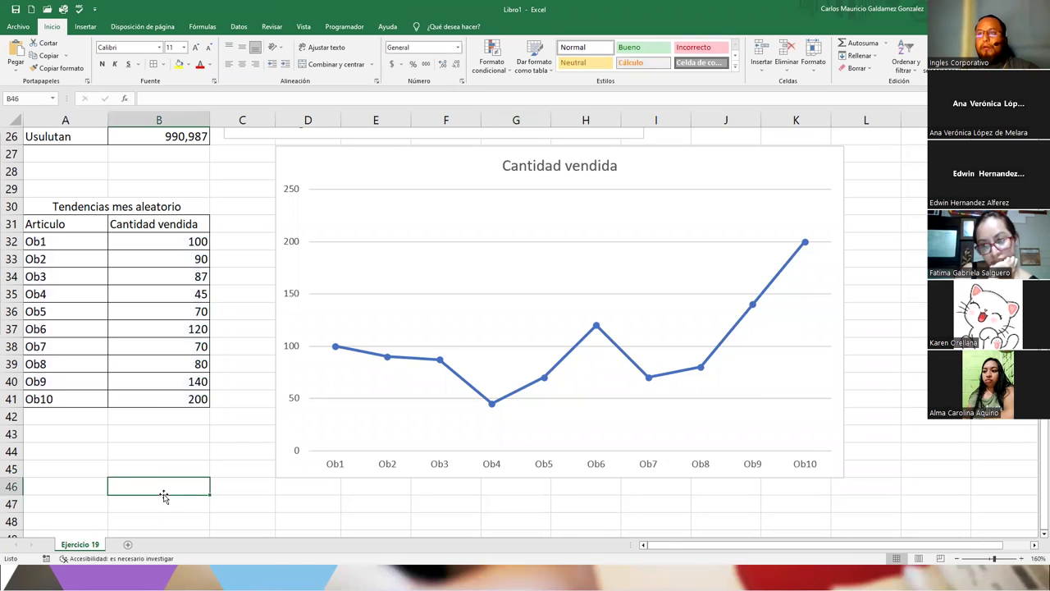
Step: Save the workbook as Ejercicio 19 in the Curso de Excel Basico folder under Excel Basico G1C y G2C
{"action": "left_click", "coordinate": [19, 30]}
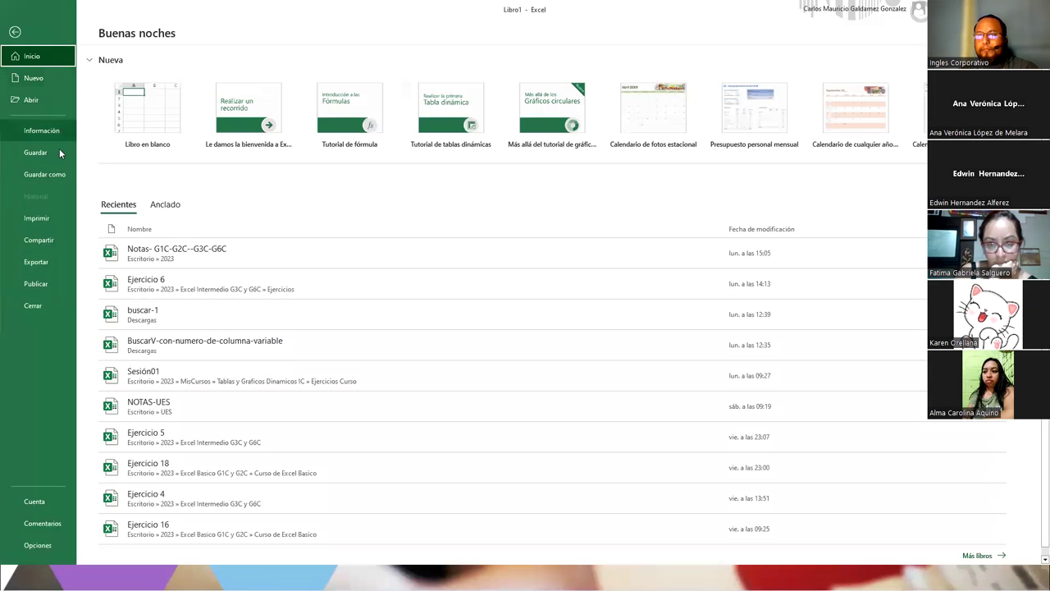
{"action": "left_click", "coordinate": [44, 173]}
{"action": "left_click", "coordinate": [384, 171]}
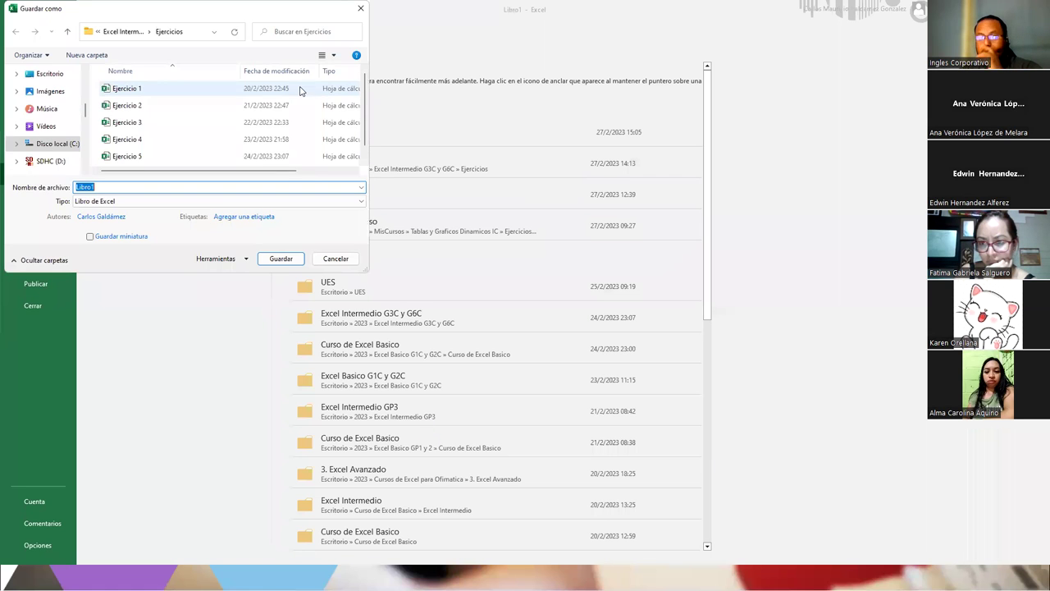
{"action": "left_click", "coordinate": [361, 10]}
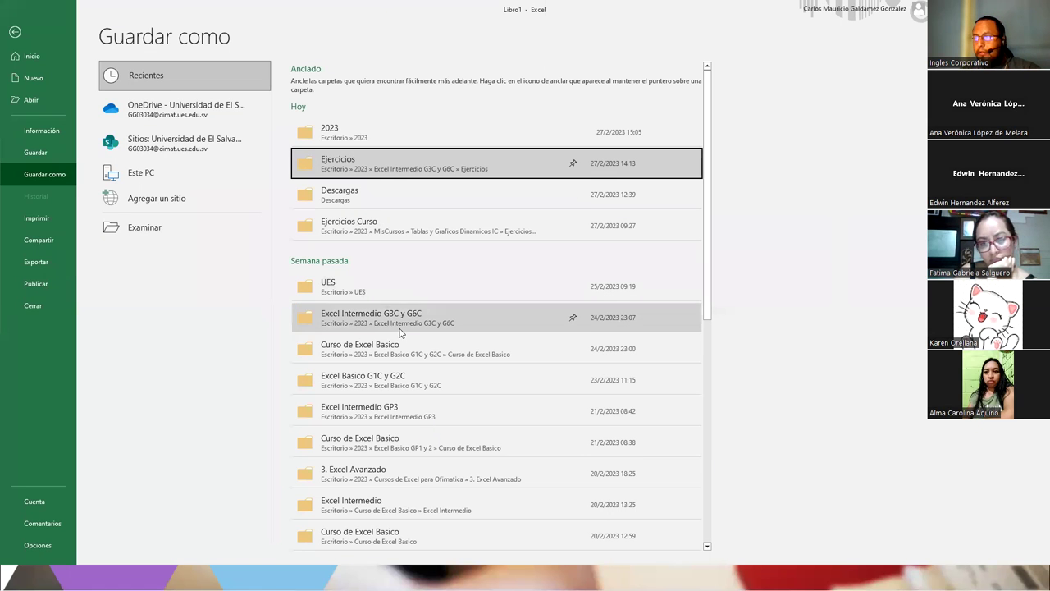
{"action": "left_click", "coordinate": [403, 354]}
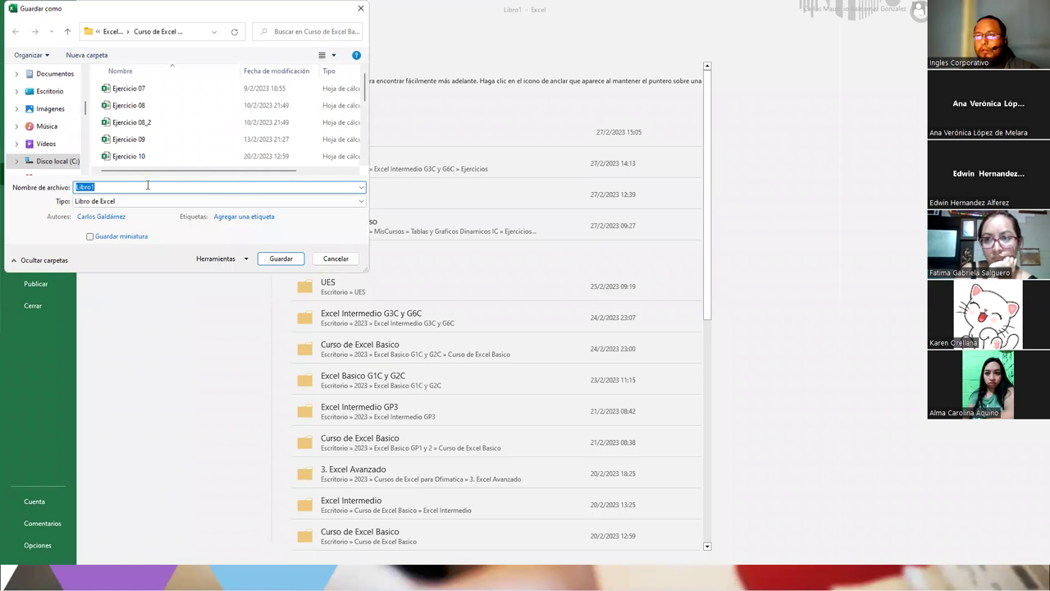
{"action": "type", "text": "Ejercicio 19"}
{"action": "key", "text": "Return"}
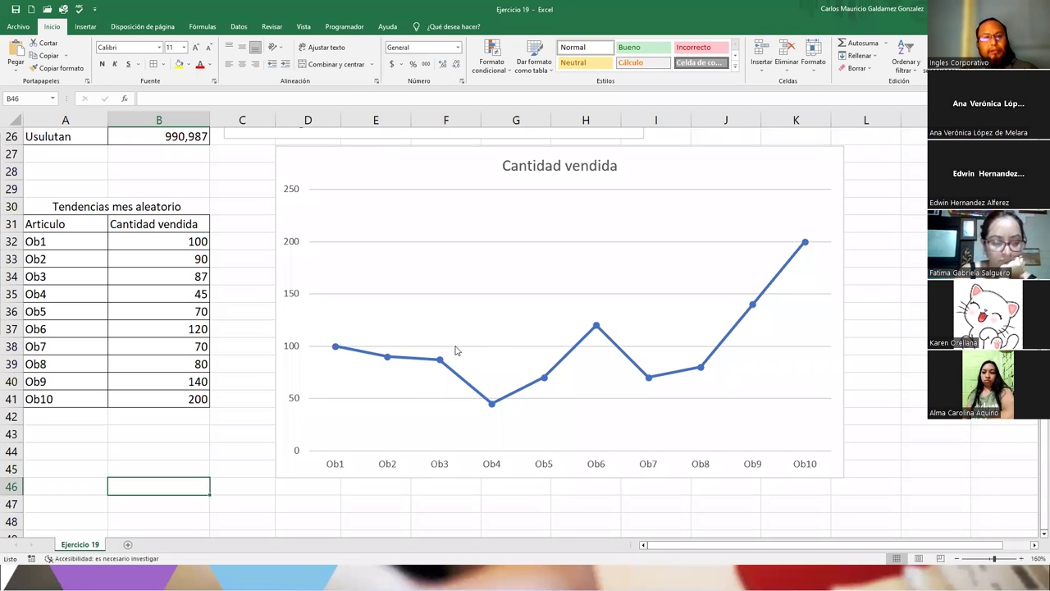
{"action": "scroll", "coordinate": [434, 349], "scroll_direction": "up", "scroll_amount": 8}
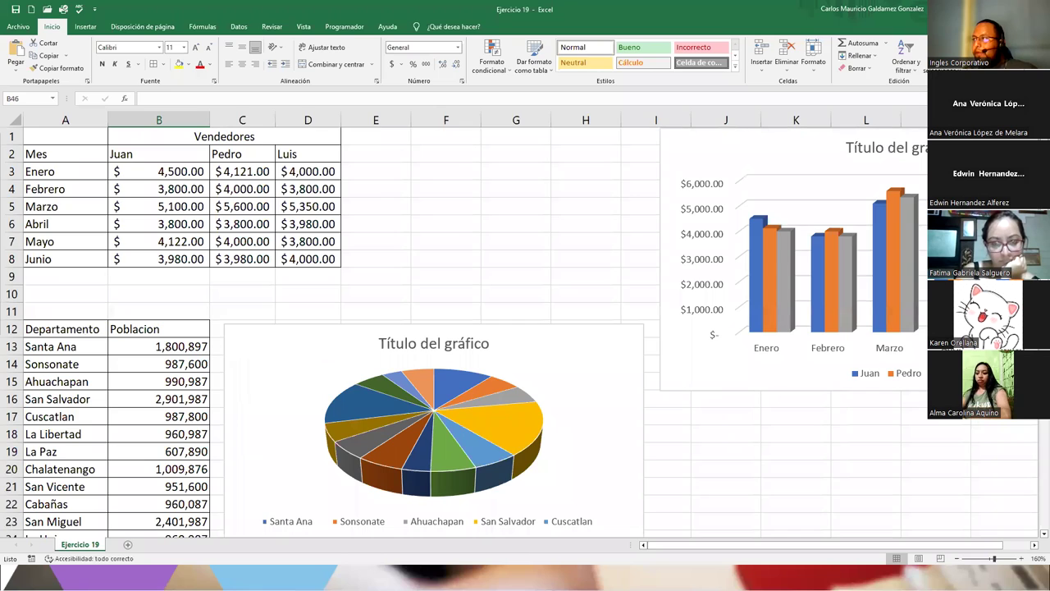